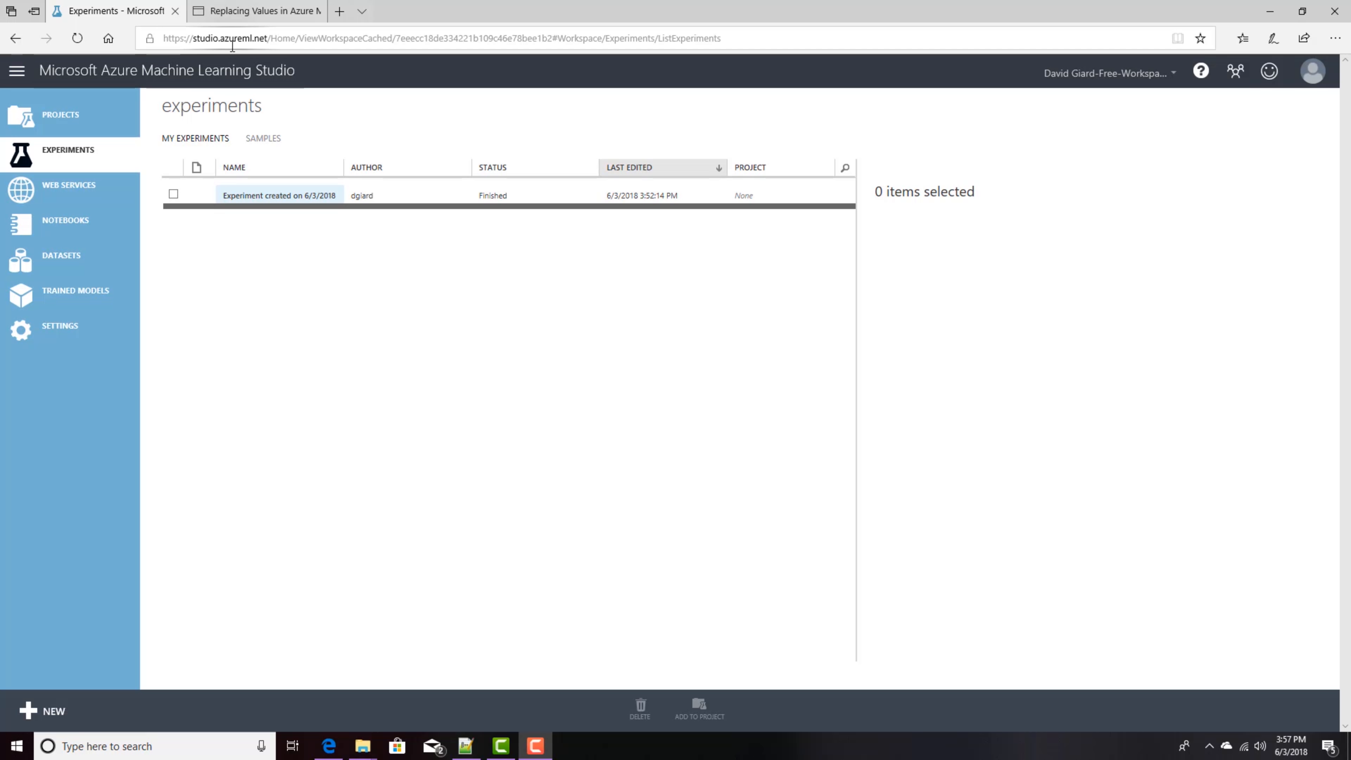
# Step: Create a new blank experiment from the experiment templates
pyautogui.click(54, 158)
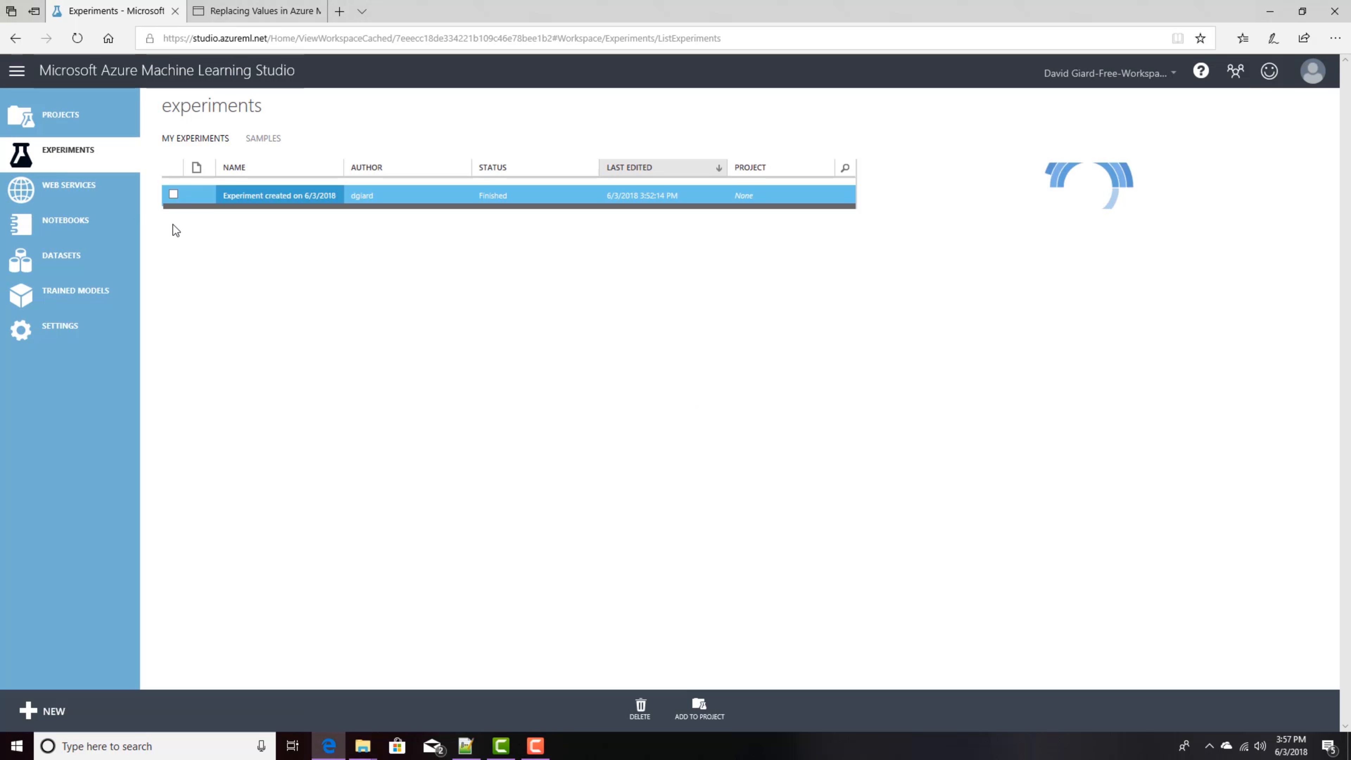
pyautogui.click(46, 711)
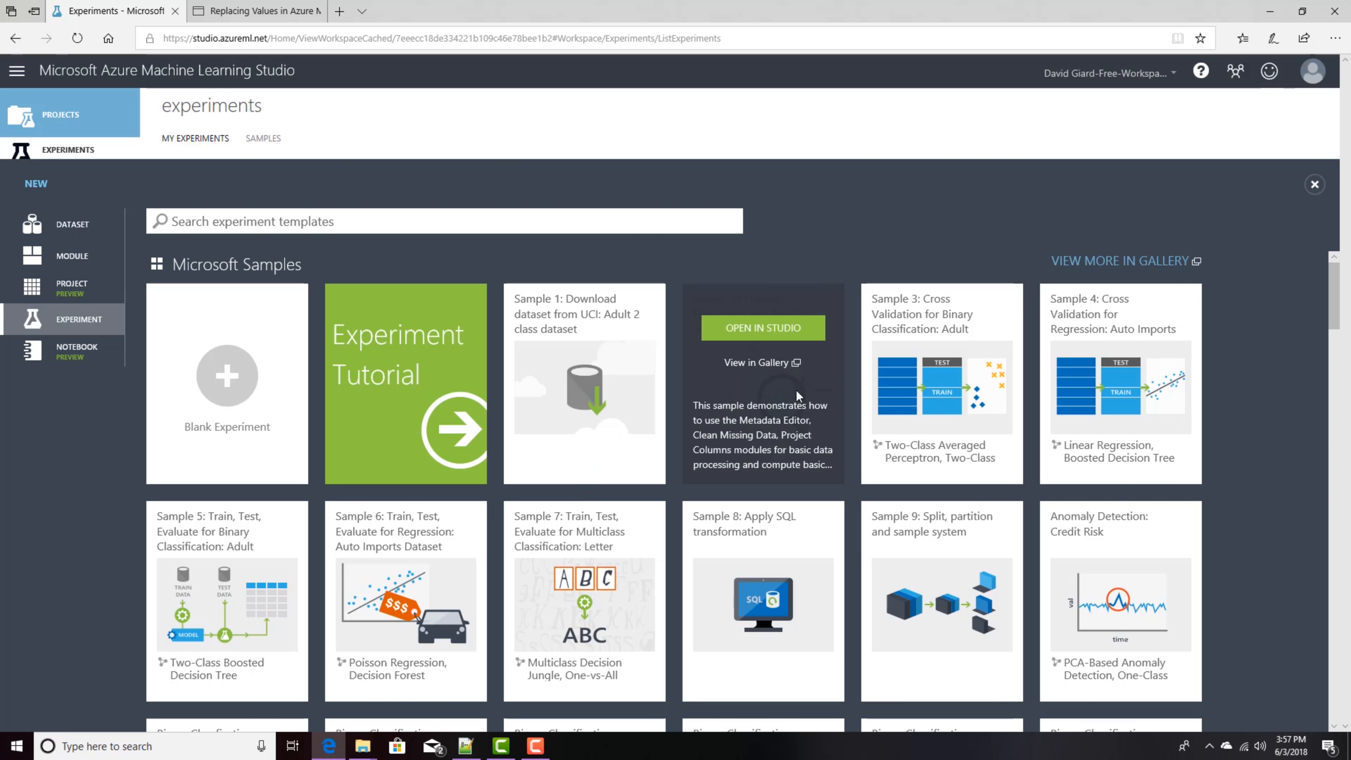
pyautogui.scroll(-3, 1026, 542)
pyautogui.scroll(-15, 1025, 557)
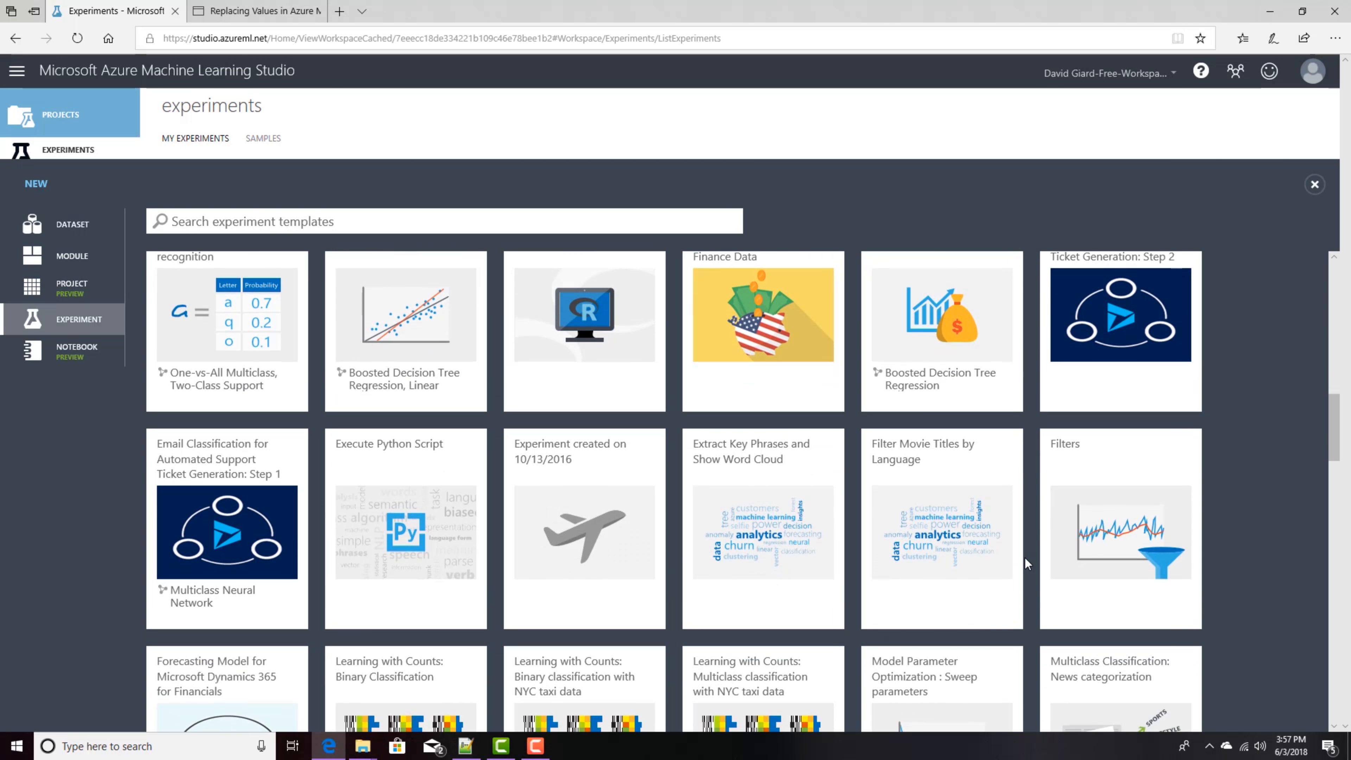
pyautogui.scroll(8, 1025, 556)
pyautogui.scroll(10, 1025, 557)
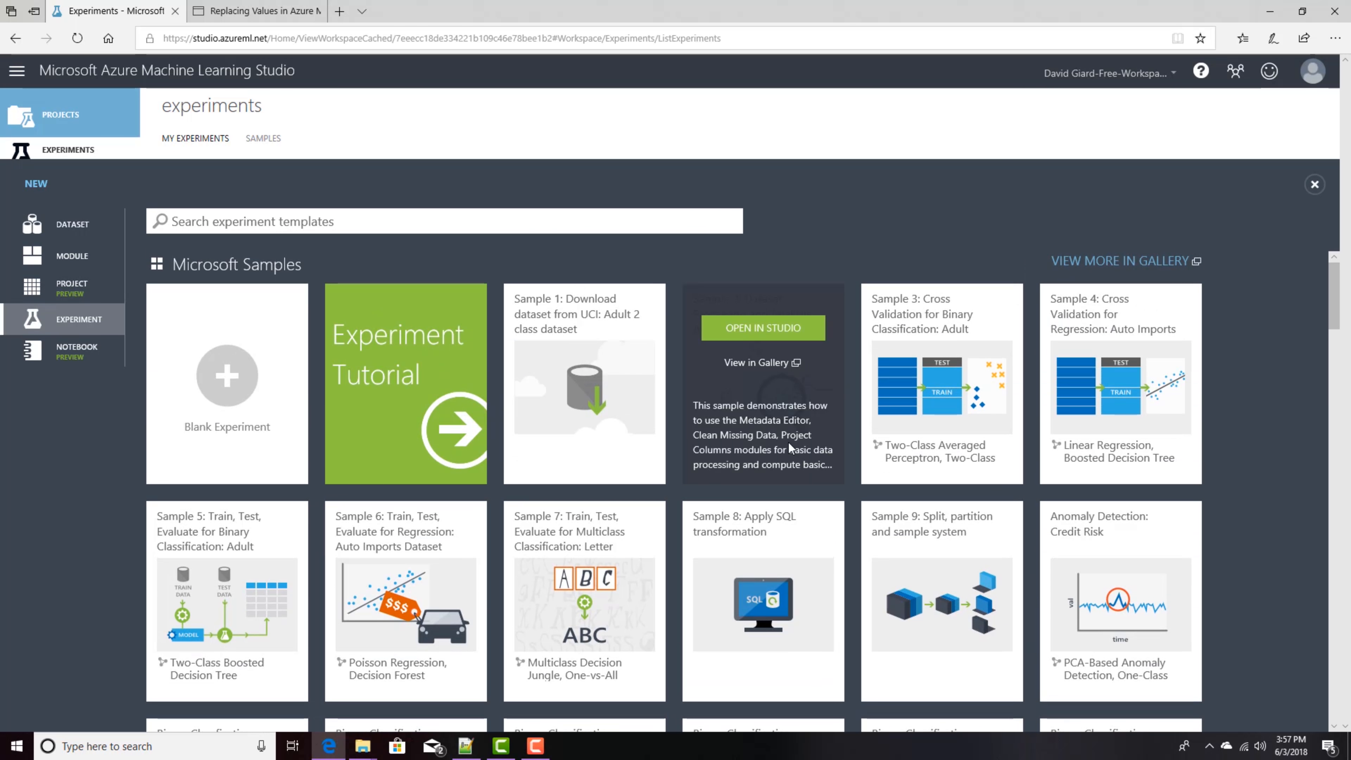
pyautogui.moveTo(736, 407)
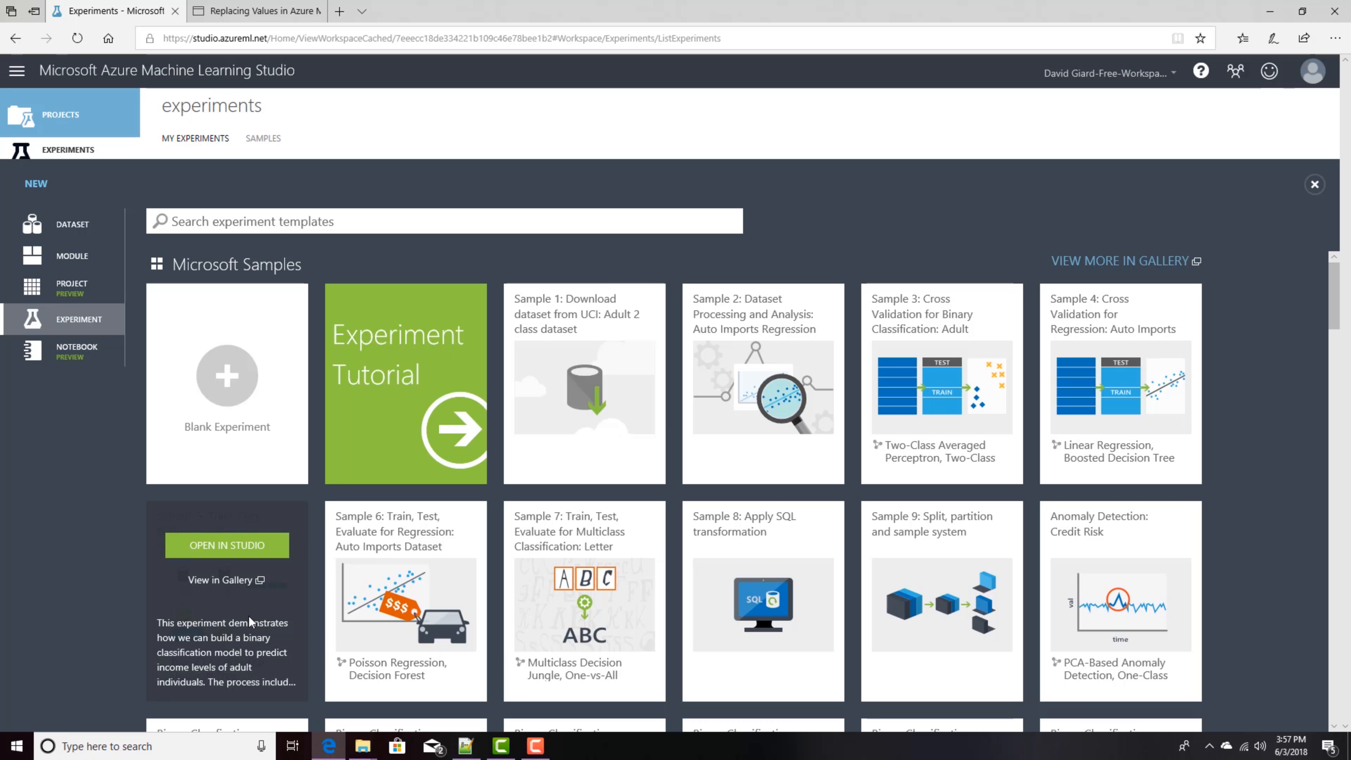
pyautogui.moveTo(1066, 598)
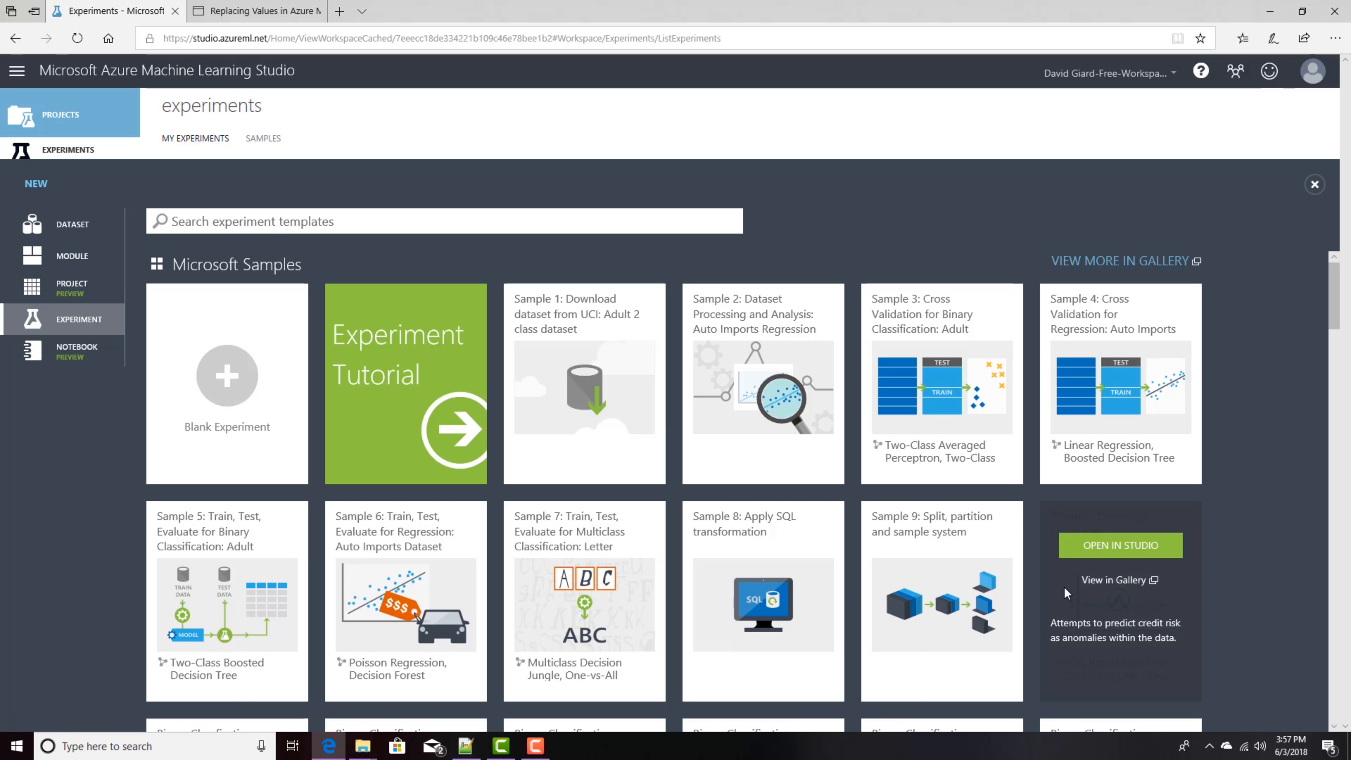
pyautogui.click(227, 375)
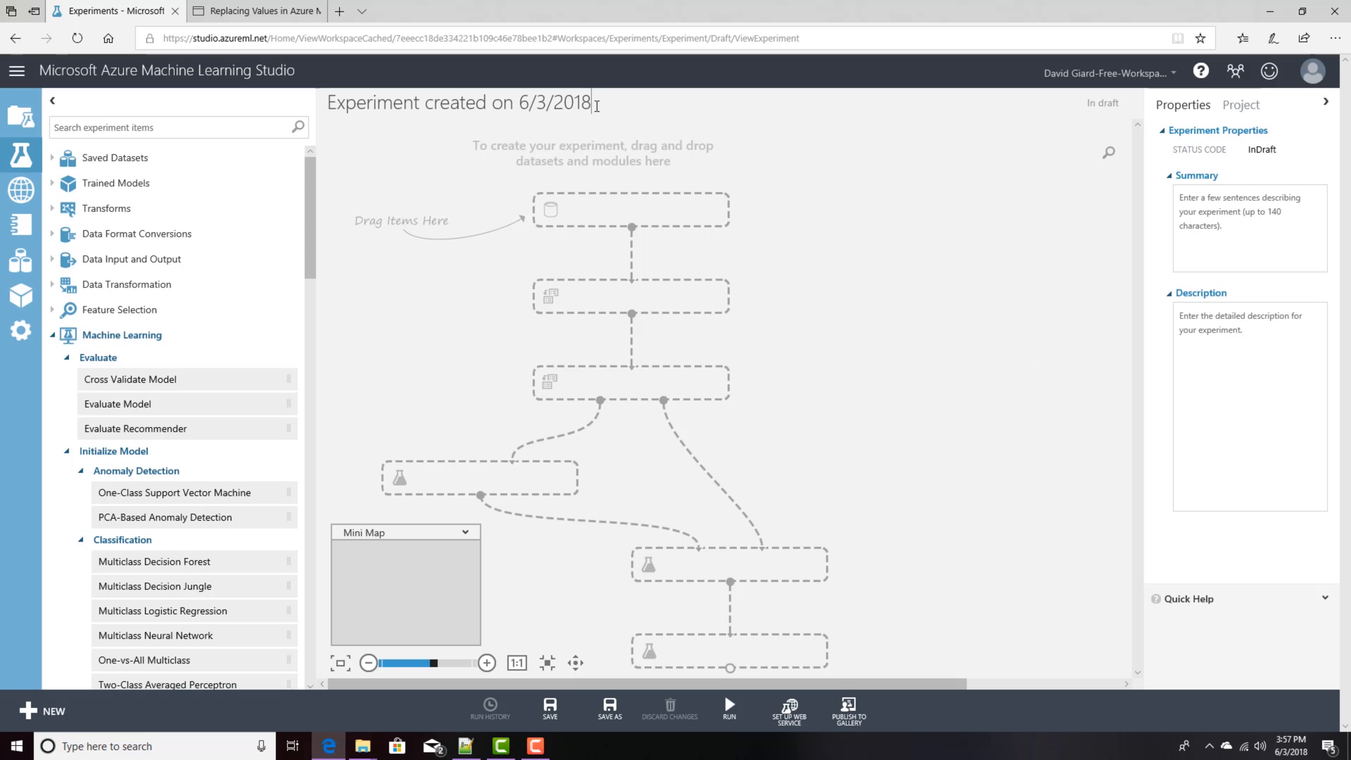
# Step: Rename the experiment to "demo: Income from Census Data"
pyautogui.moveTo(593, 101); pyautogui.dragTo(221, 116)
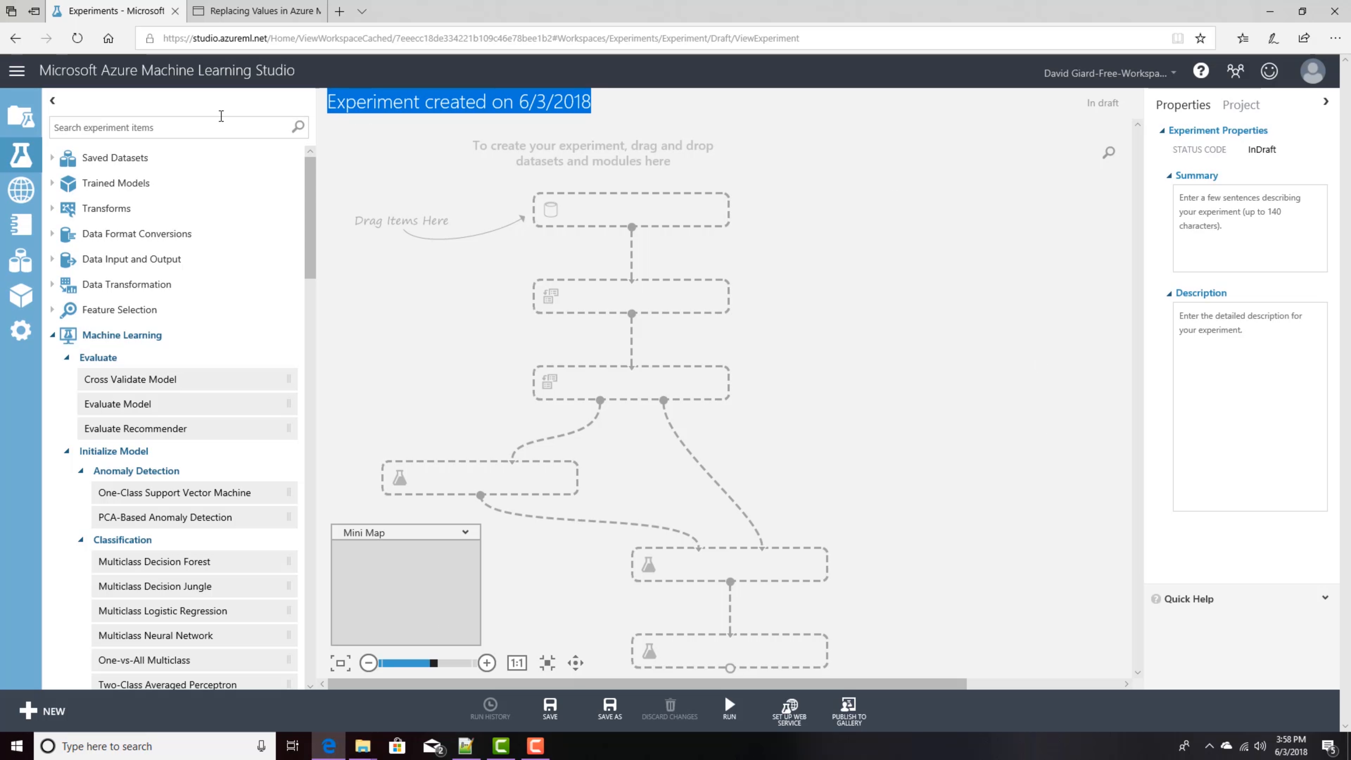
pyautogui.write('demo')
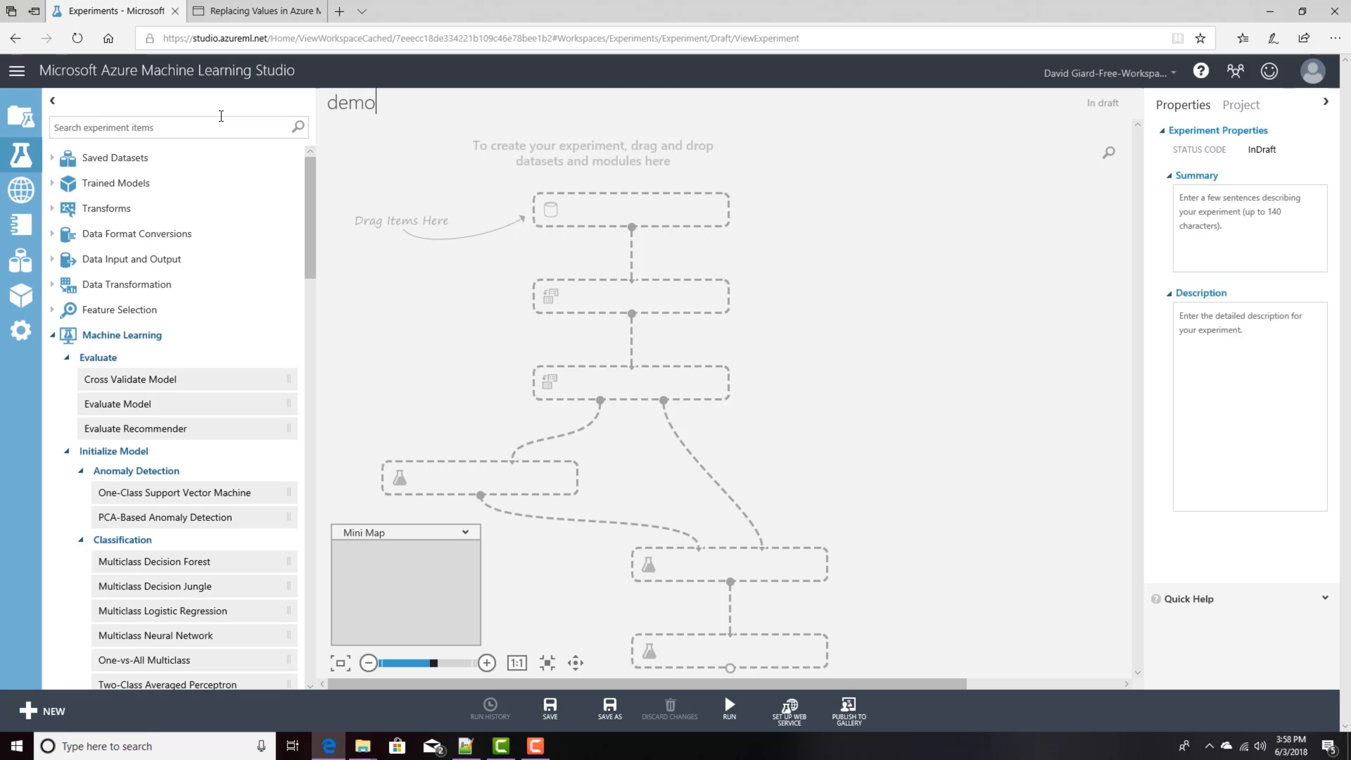
pyautogui.write(': Income from Census D')
pyautogui.press('BackSpace')
pyautogui.write('Data')
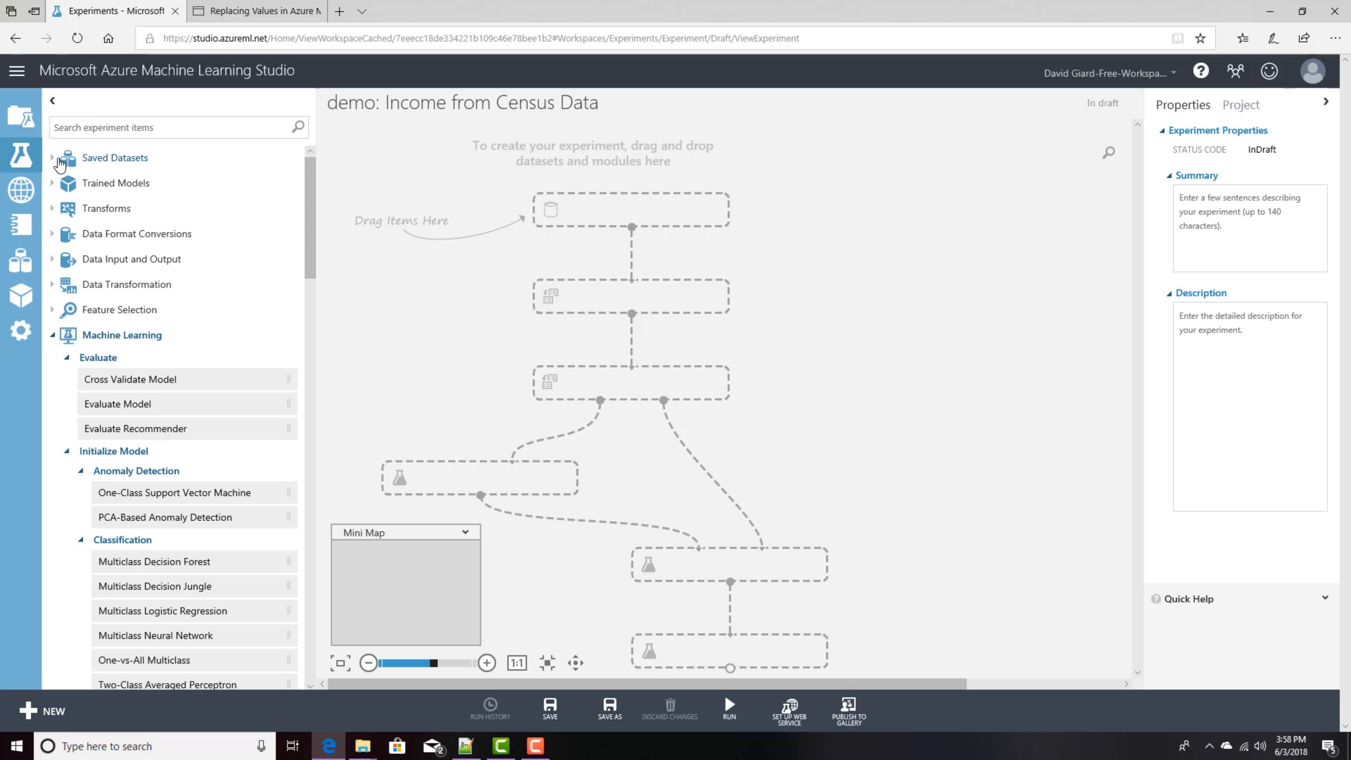
# Step: Add the Adult Census Income Binary Classification dataset from the sample saved datasets onto the canvas
pyautogui.click(52, 159)
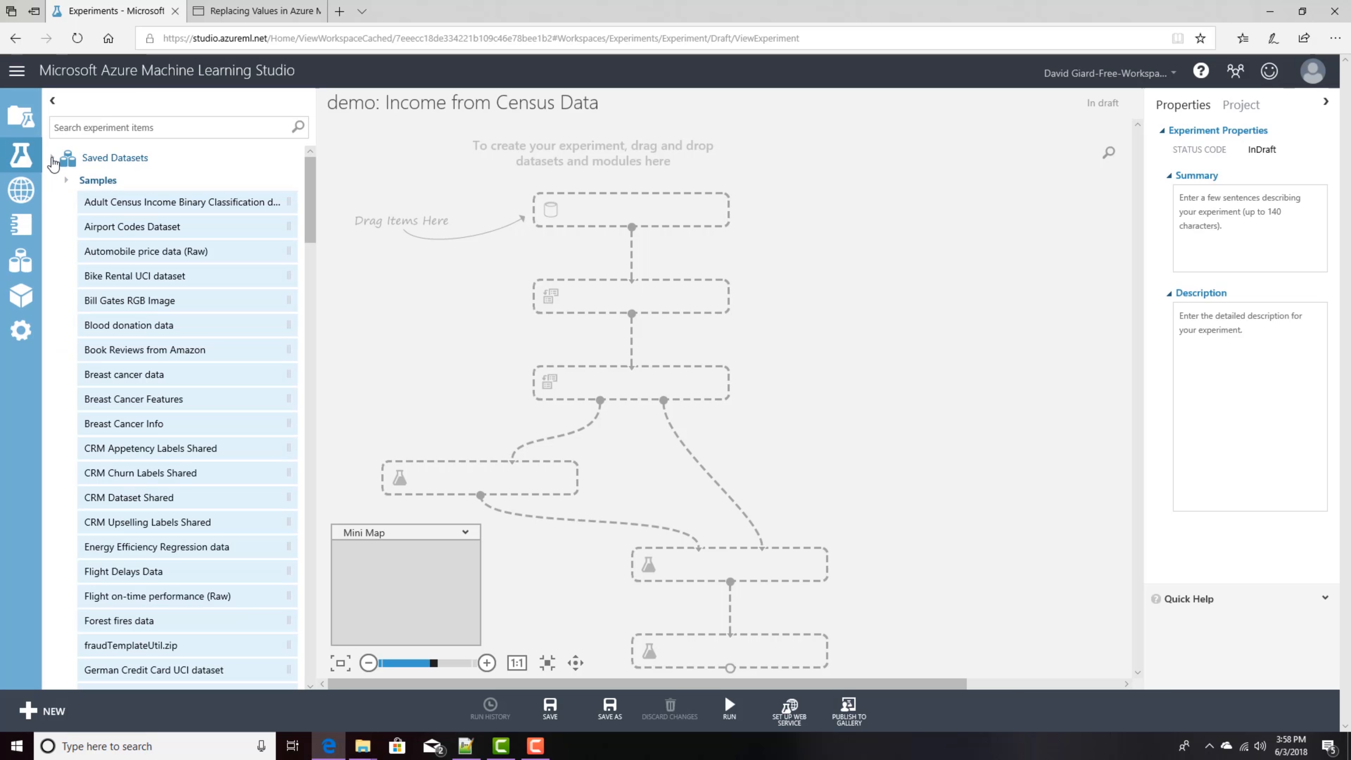
pyautogui.click(52, 159)
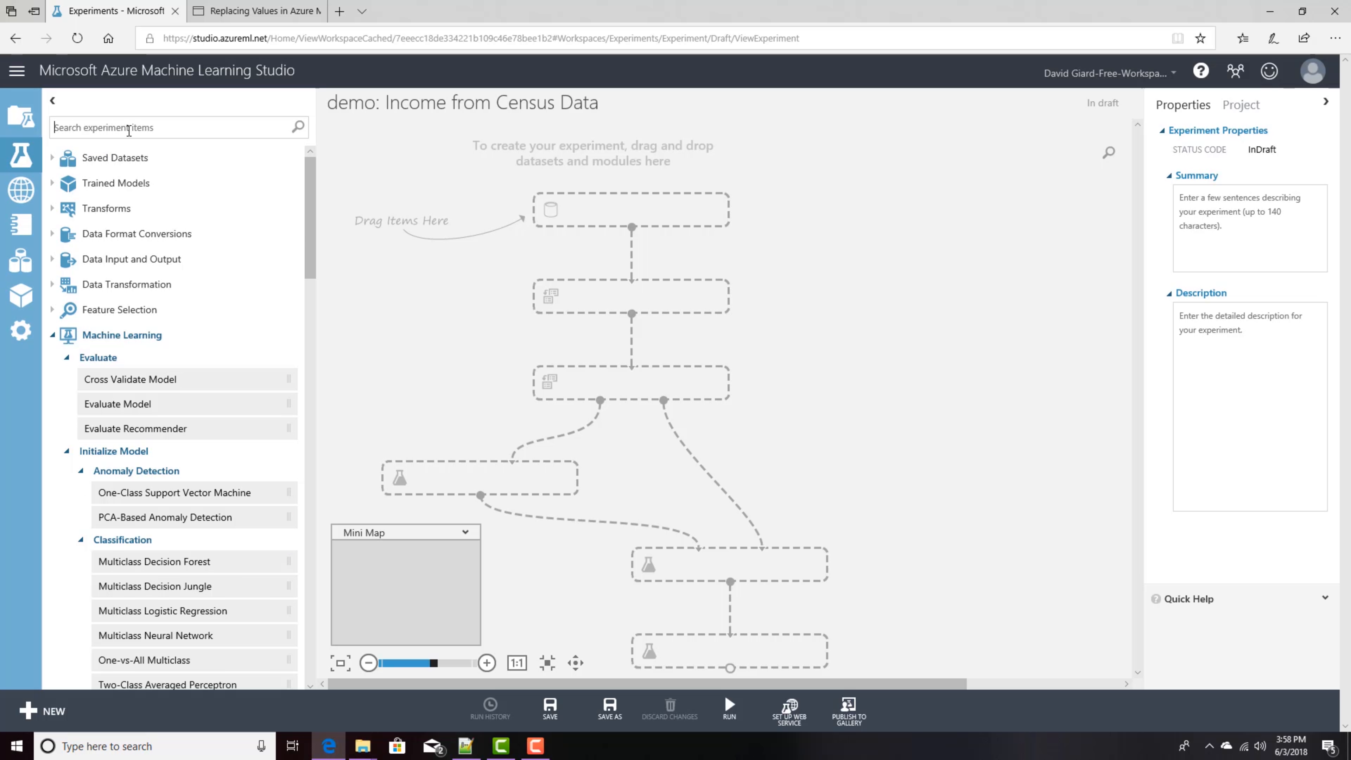
pyautogui.click(142, 131)
pyautogui.click(52, 158)
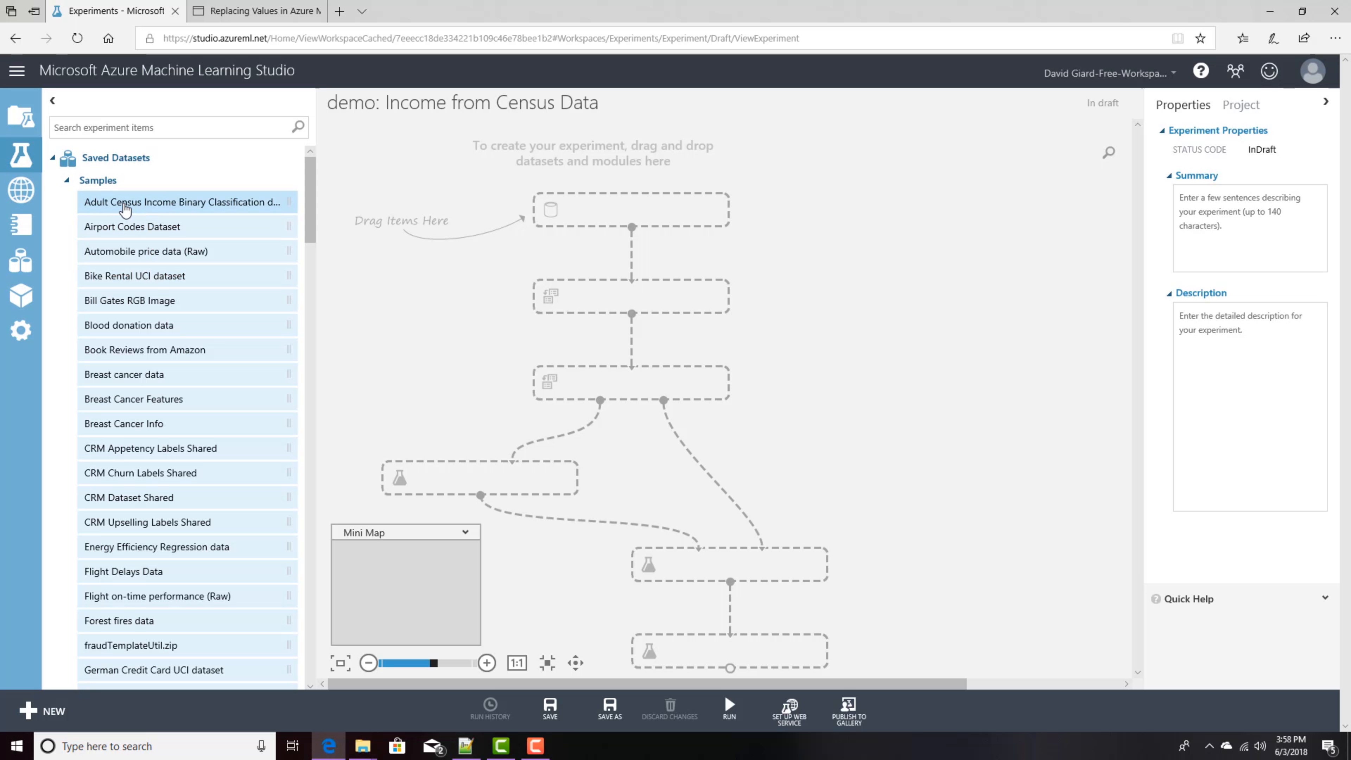
pyautogui.click(106, 208)
pyautogui.moveTo(290, 209); pyautogui.dragTo(628, 219)
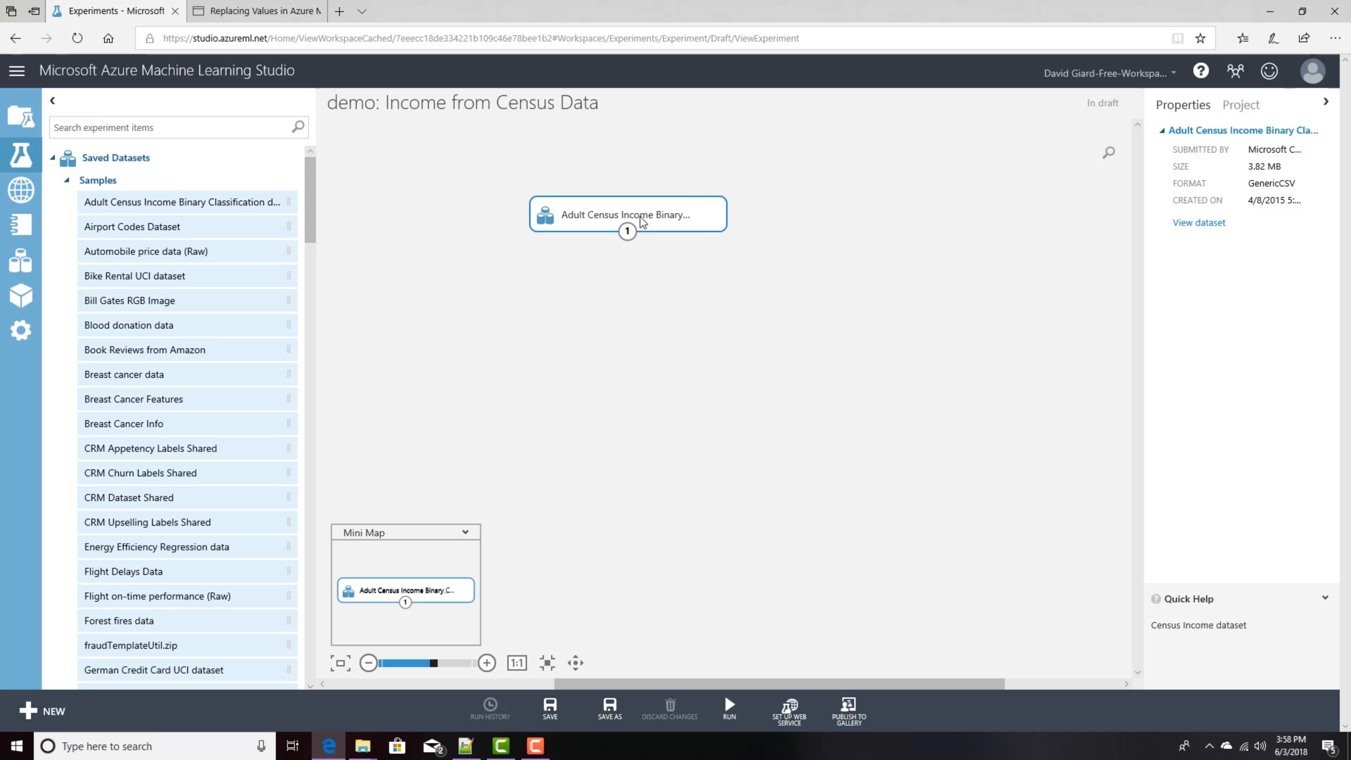
# Step: Visualize the dataset's output and examine the income column's statistics and histogram
pyautogui.rightClick(628, 234)
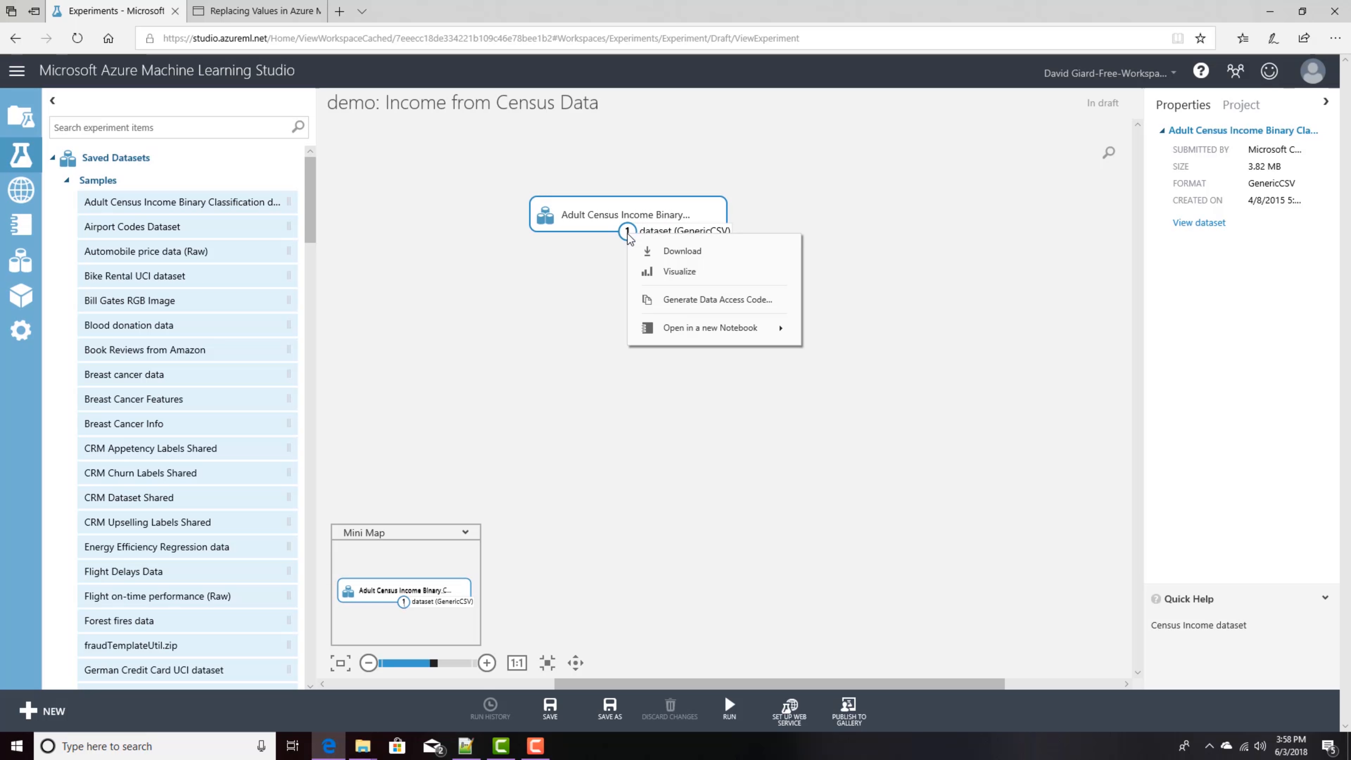
pyautogui.click(665, 273)
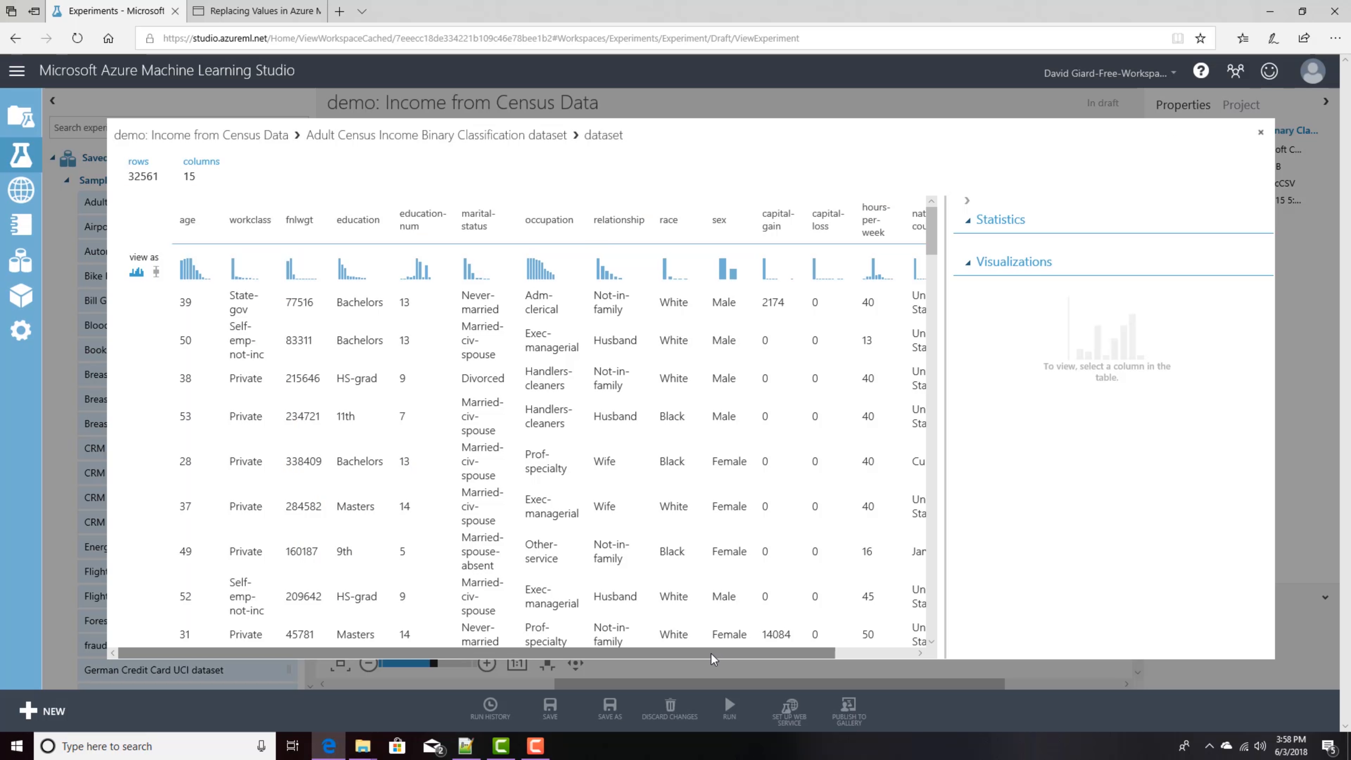
pyautogui.moveTo(711, 654); pyautogui.dragTo(790, 654)
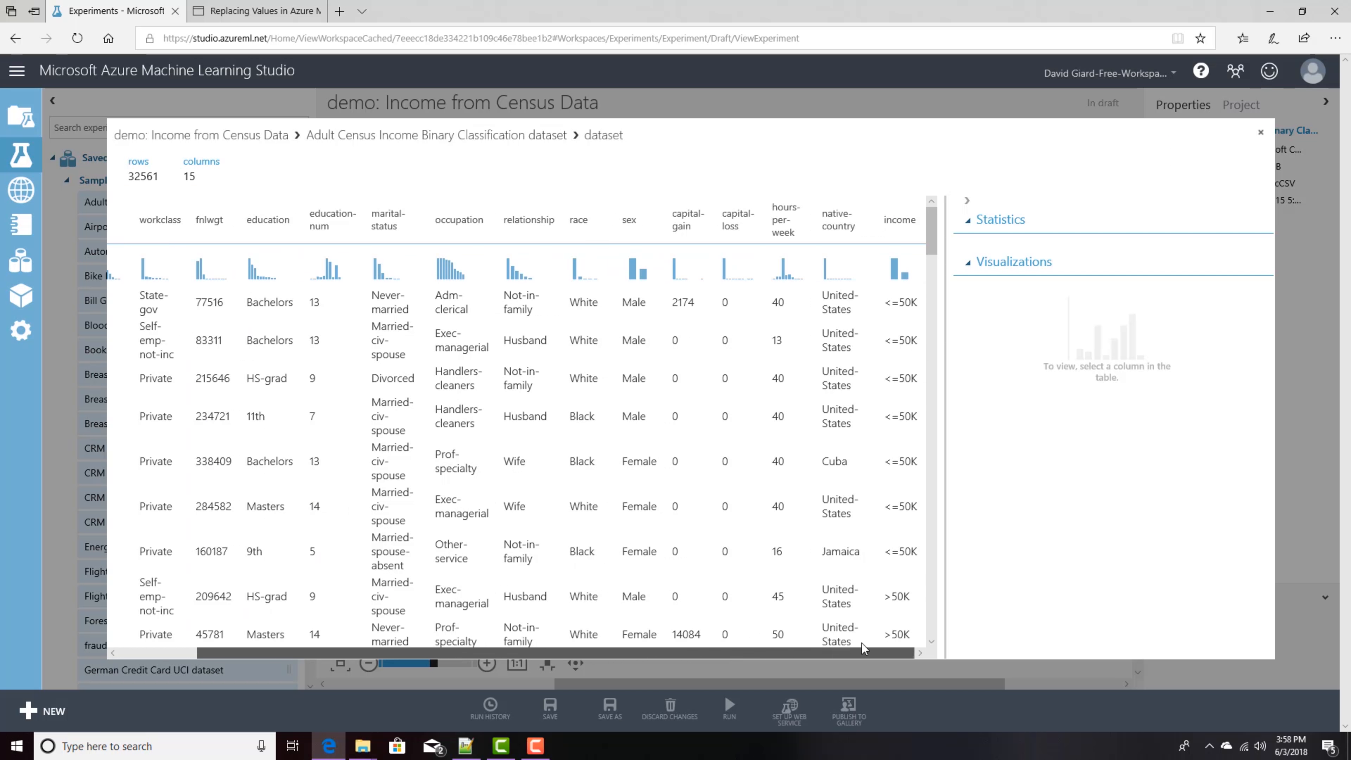
pyautogui.click(899, 223)
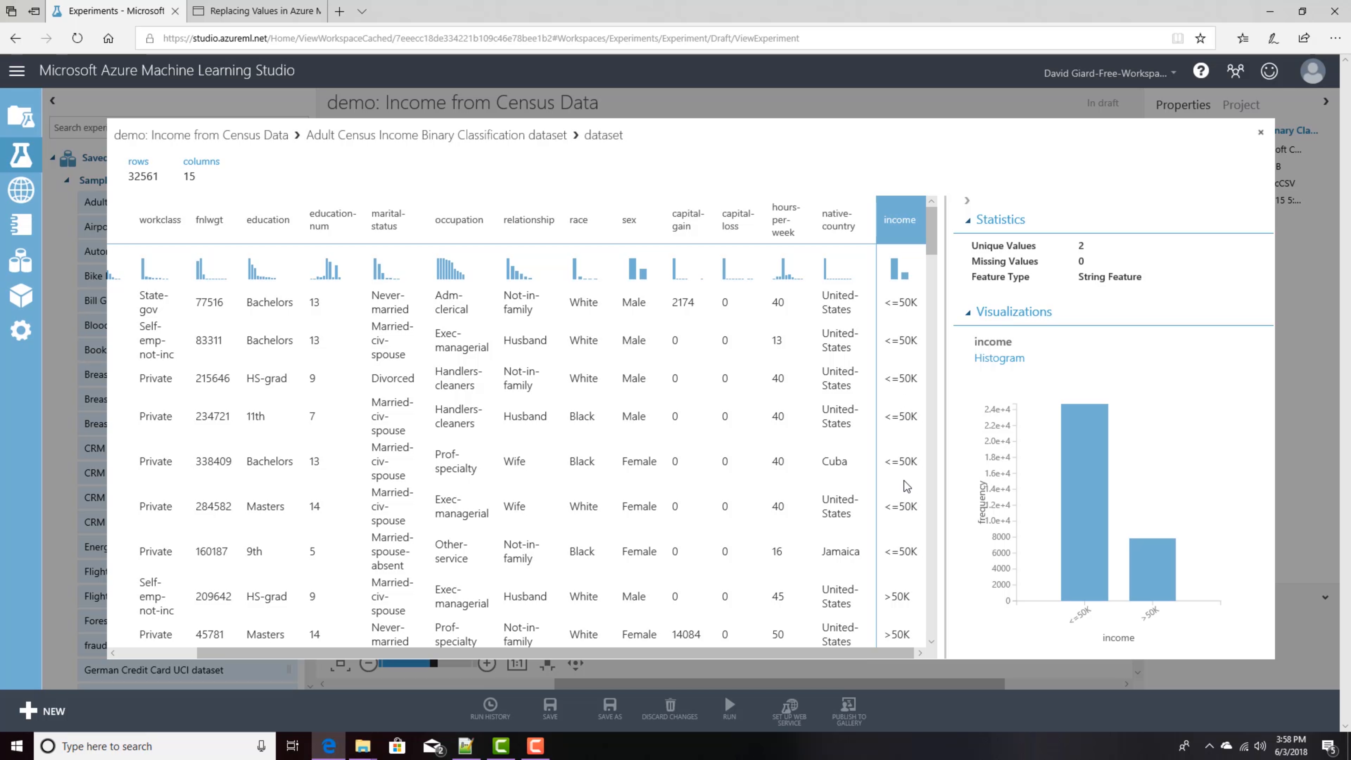
pyautogui.scroll(-3, 903, 482)
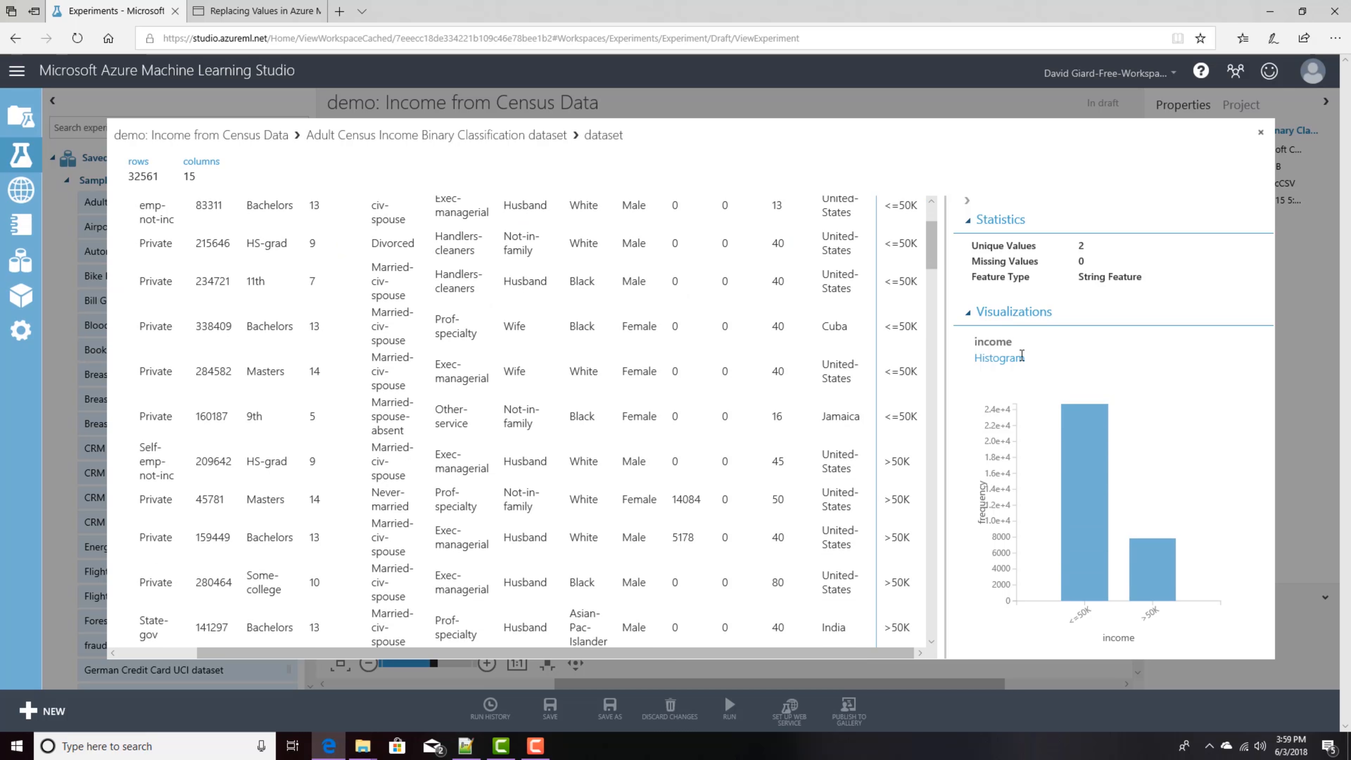
pyautogui.moveTo(931, 241); pyautogui.dragTo(931, 226)
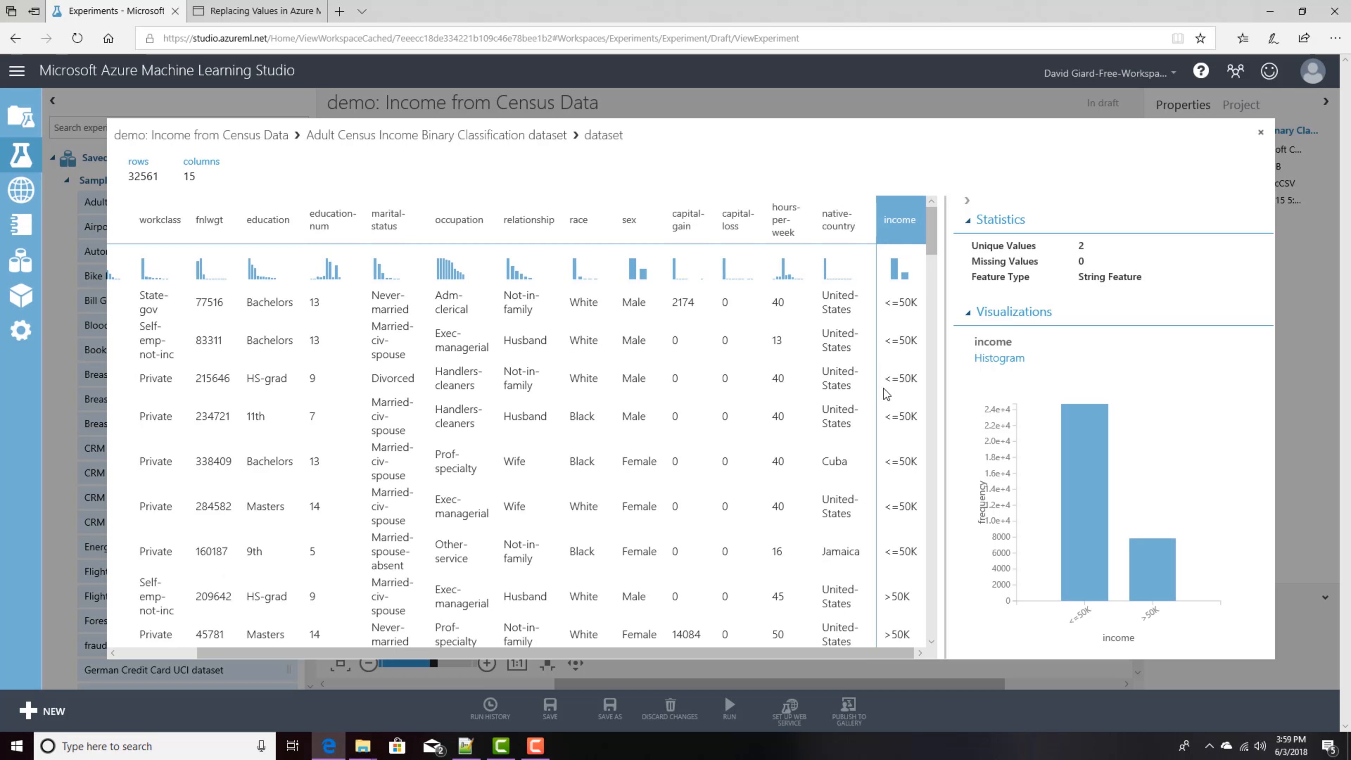
pyautogui.moveTo(537, 652); pyautogui.dragTo(392, 646)
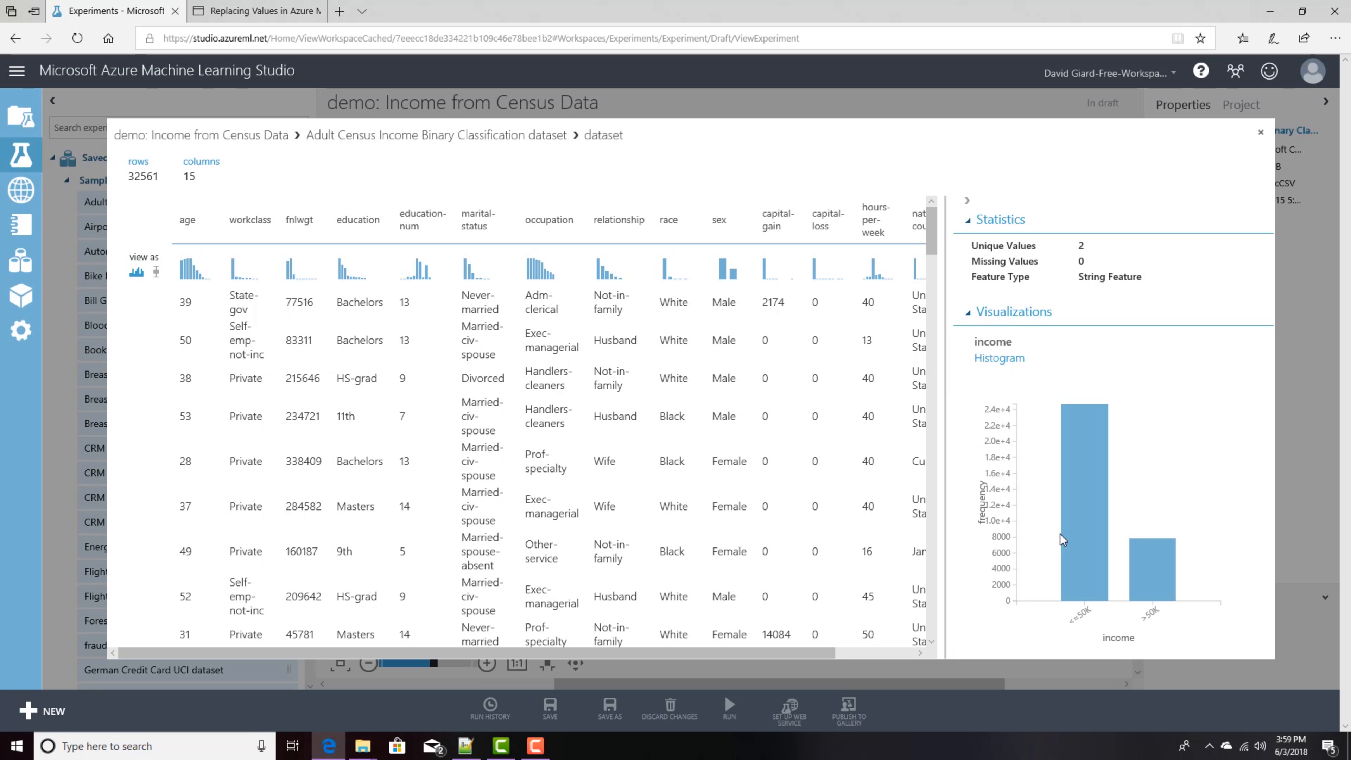
pyautogui.click(891, 651)
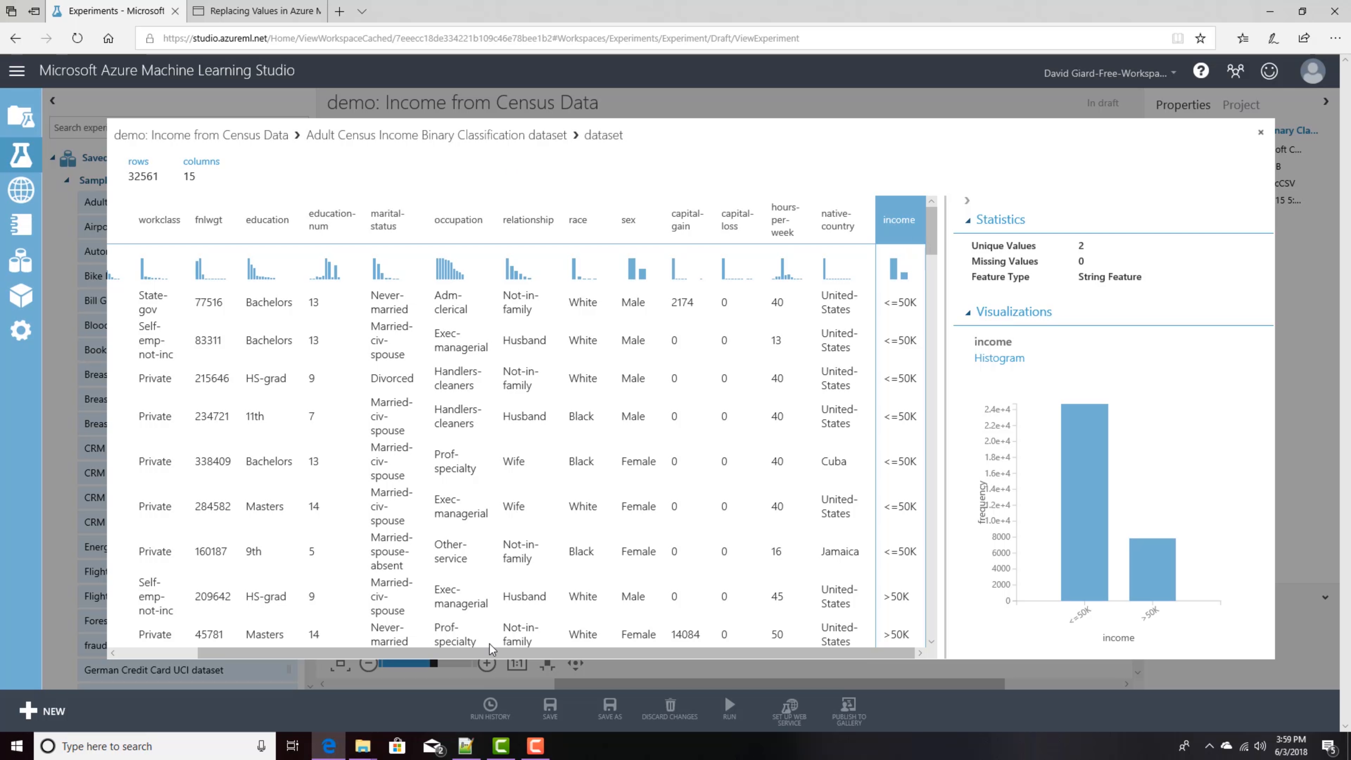
pyautogui.moveTo(493, 653); pyautogui.dragTo(414, 652)
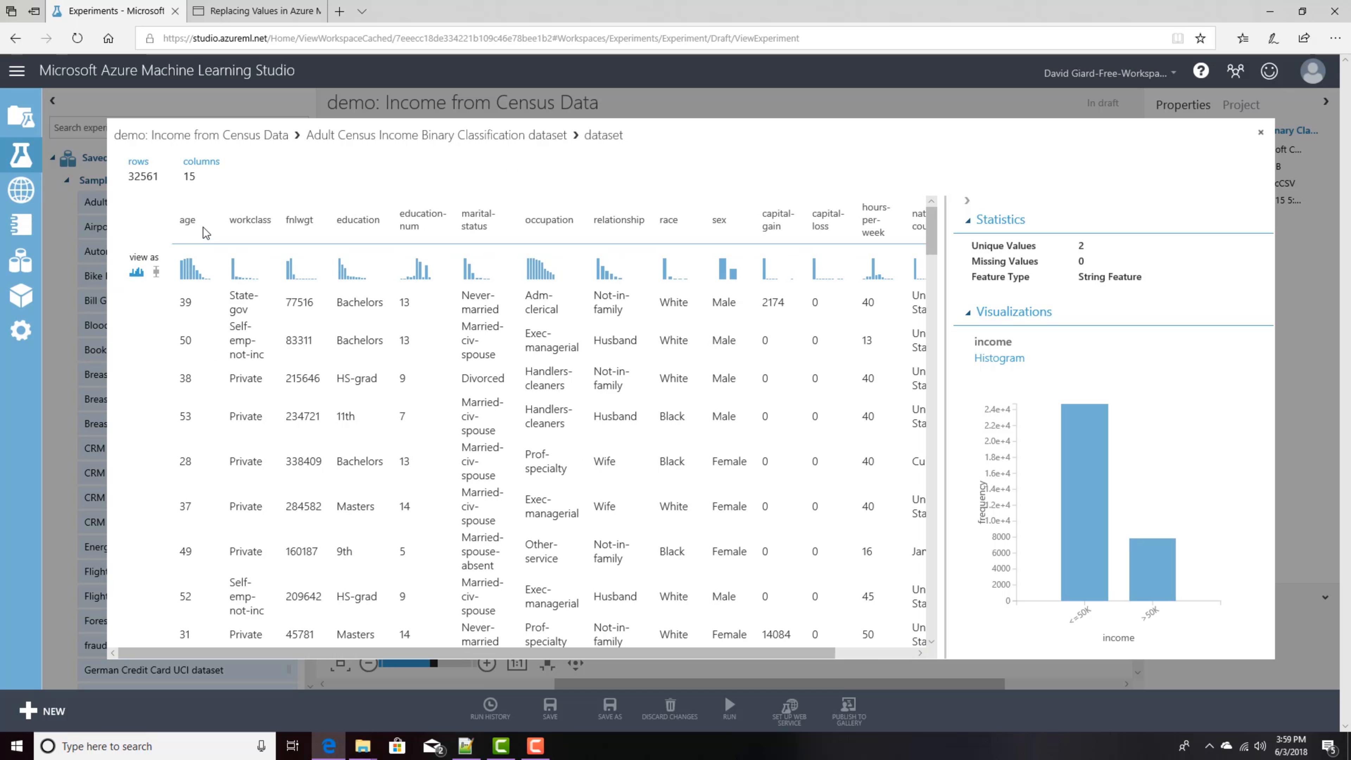
# Step: Inspect the age column's statistics and histogram and close the dataset visualization
pyautogui.click(186, 219)
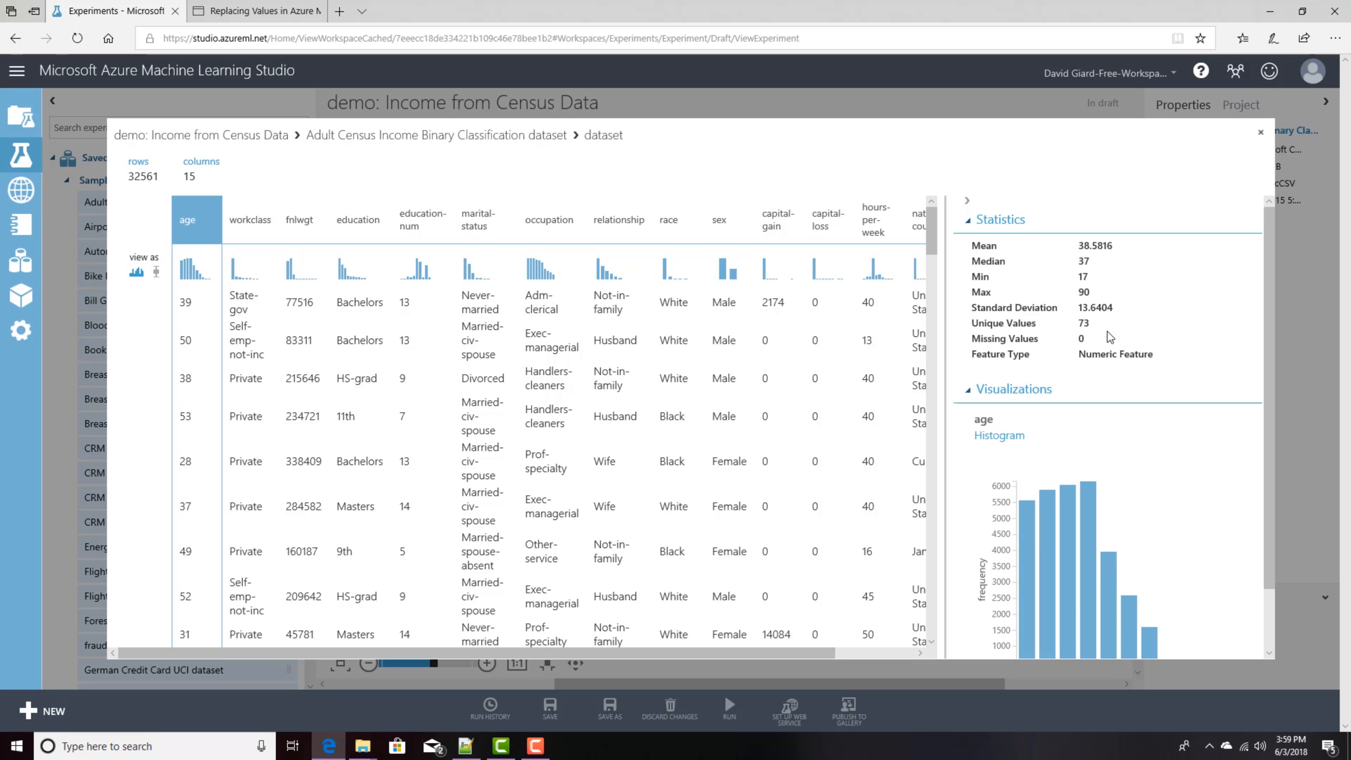
pyautogui.moveTo(1080, 354); pyautogui.dragTo(1177, 354)
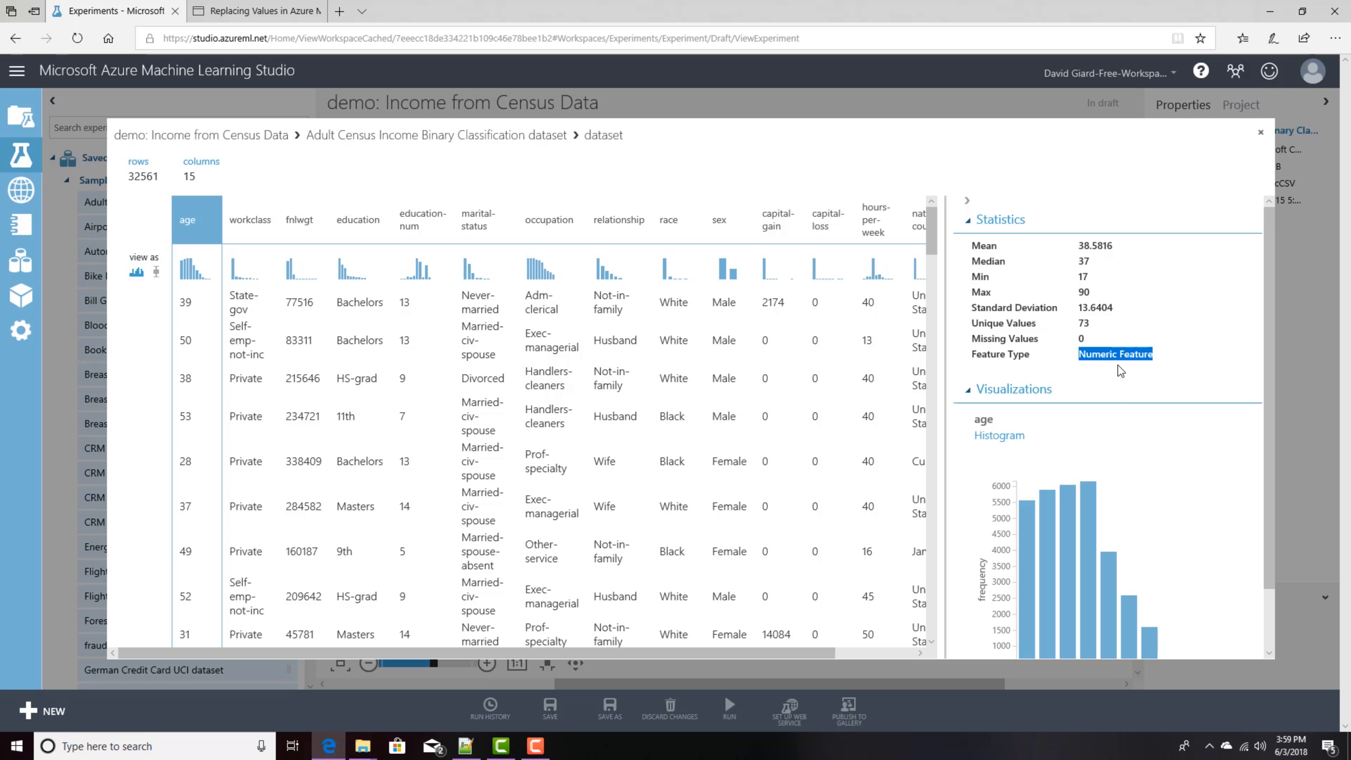
pyautogui.moveTo(1089, 340); pyautogui.dragTo(969, 347)
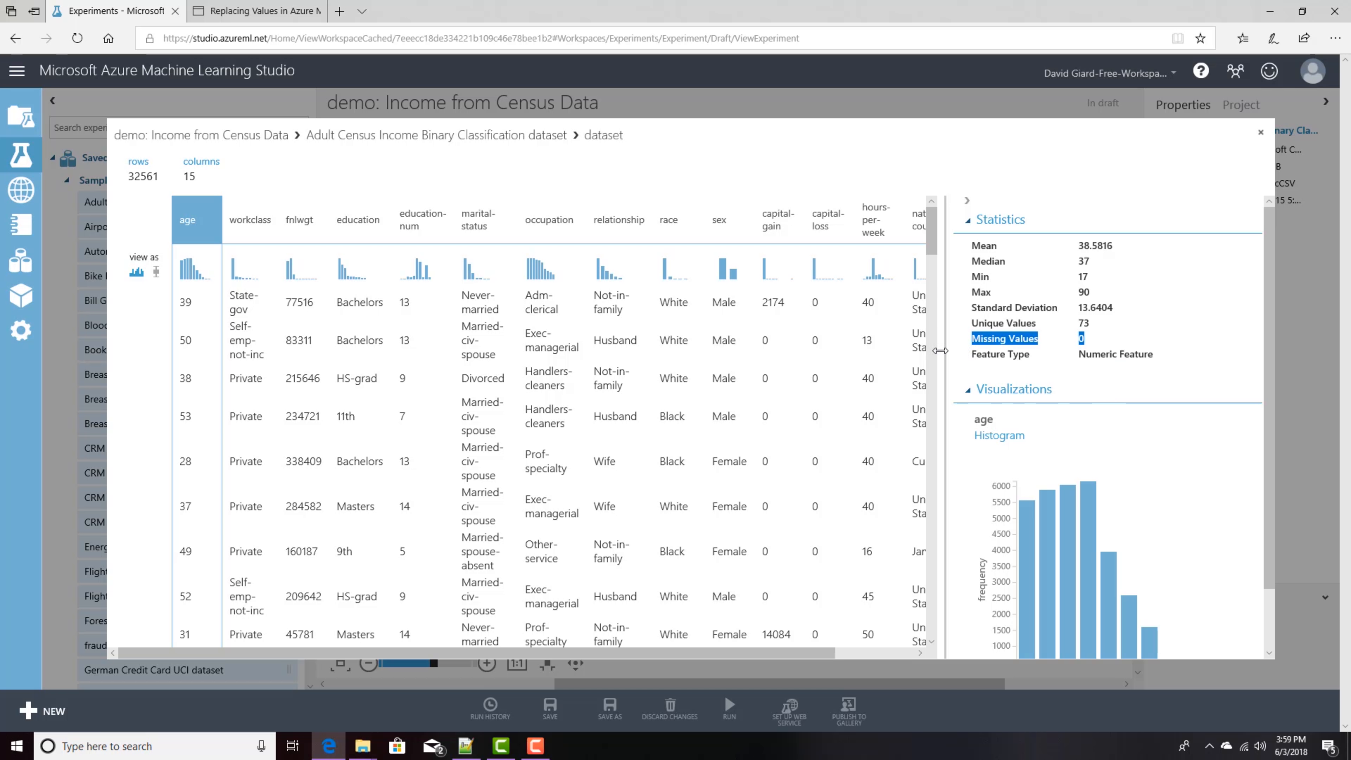
pyautogui.click(1116, 339)
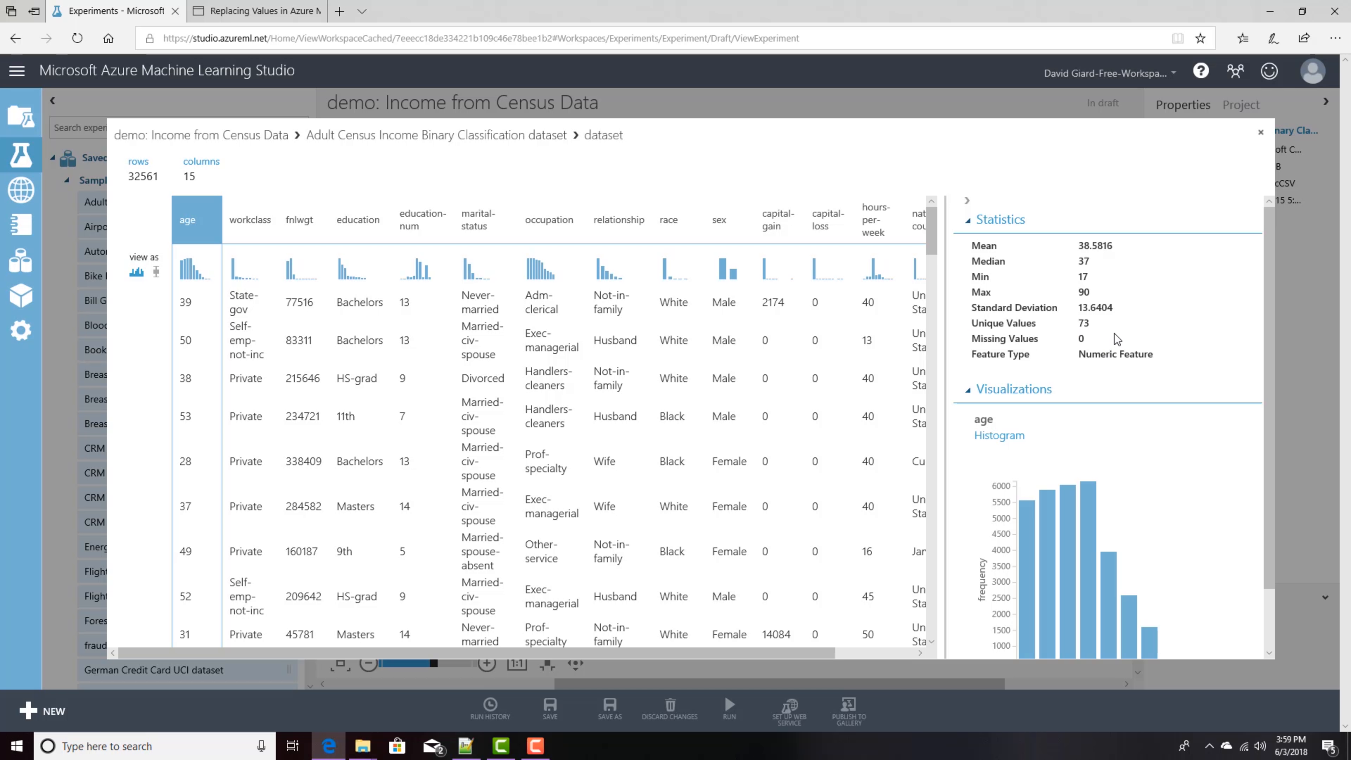
pyautogui.moveTo(1076, 325); pyautogui.dragTo(972, 328)
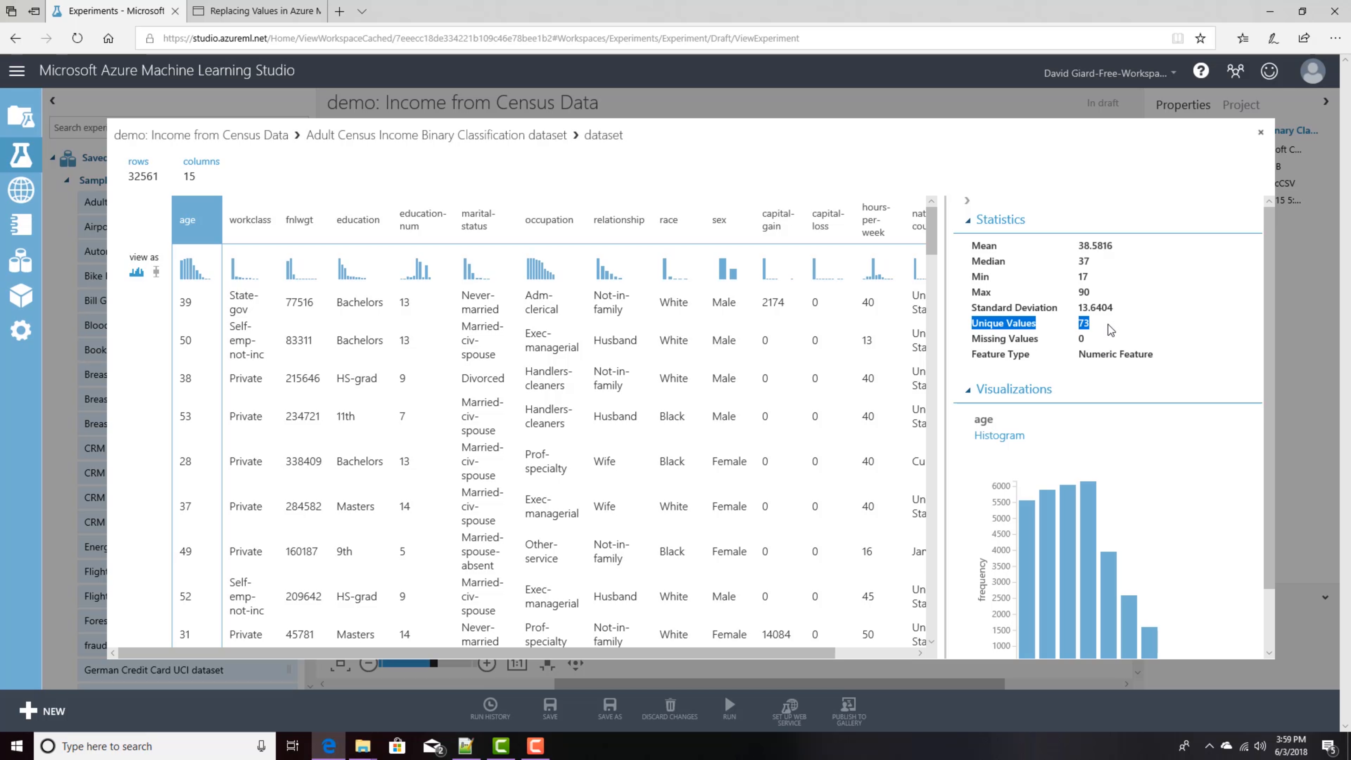
pyautogui.click(1124, 341)
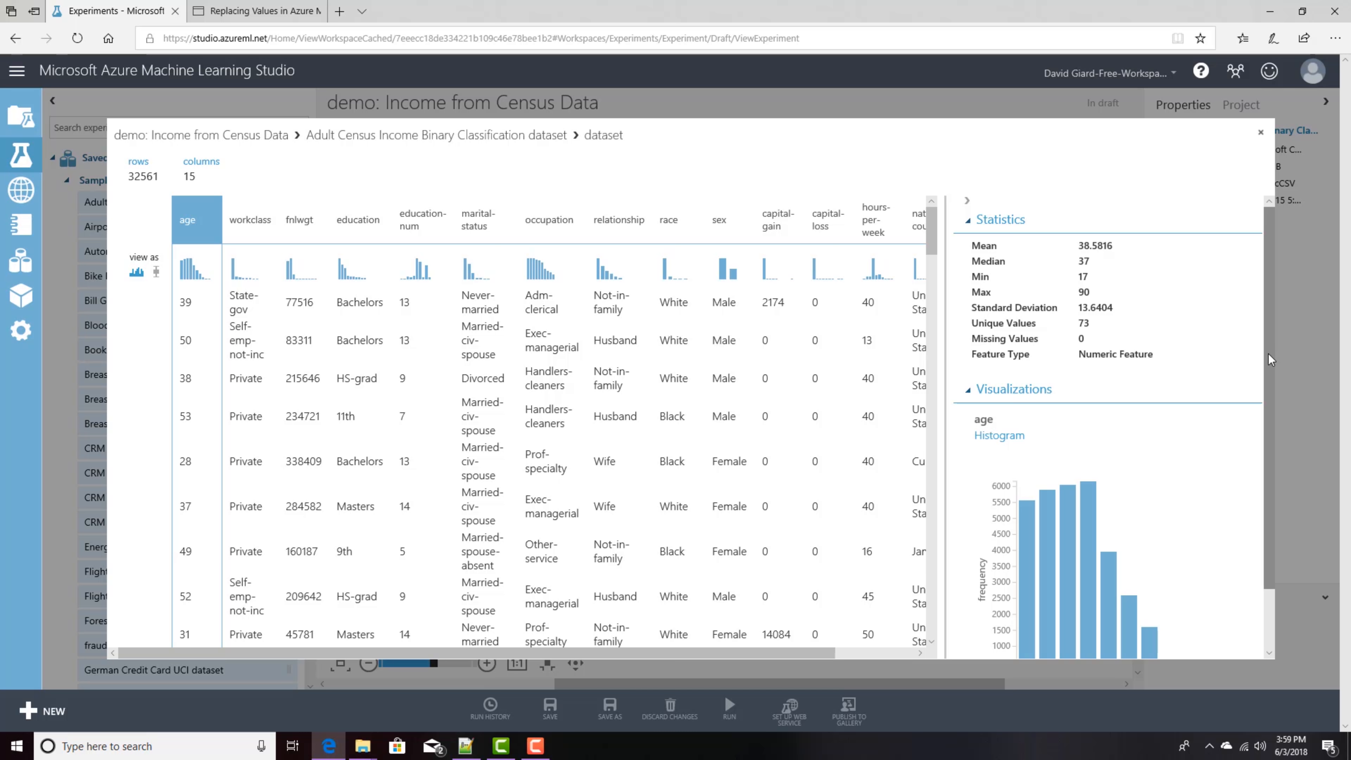
pyautogui.scroll(-2, 1270, 468)
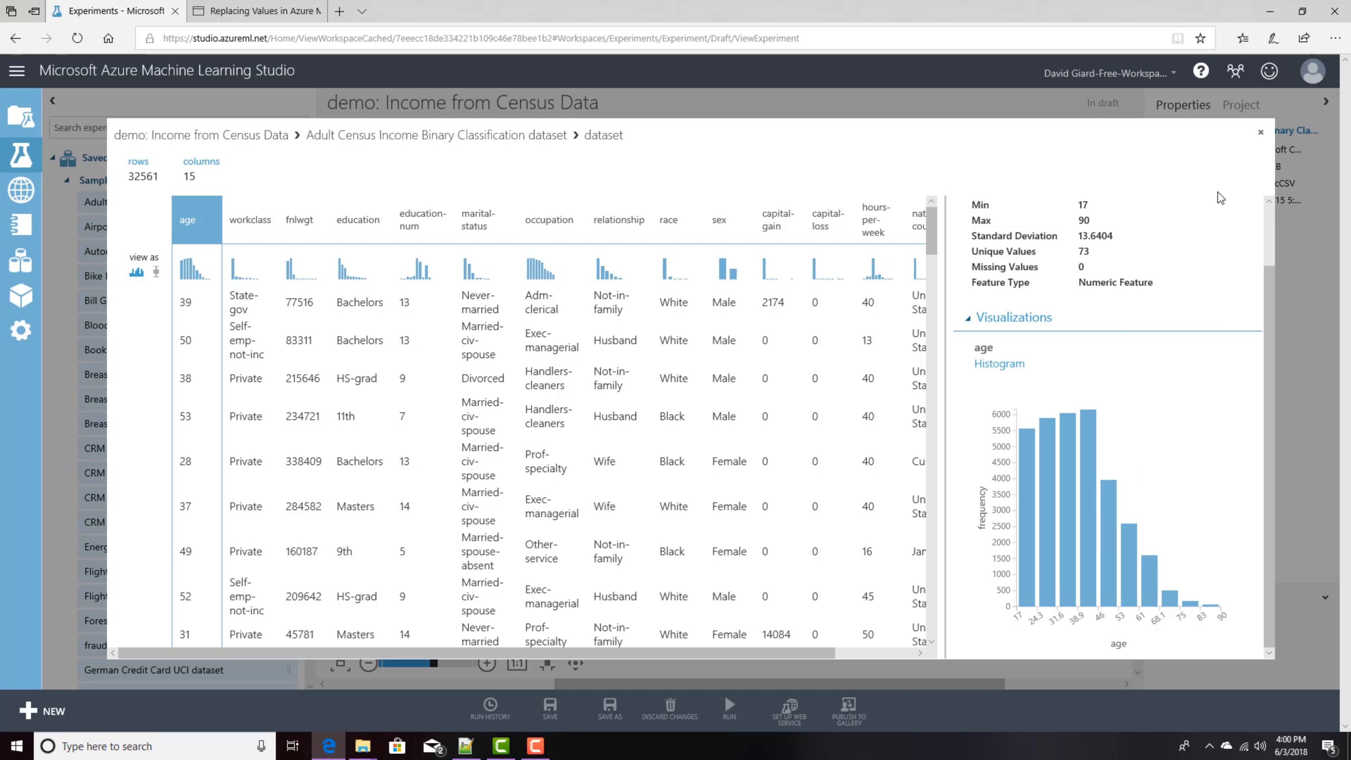
pyautogui.click(1260, 133)
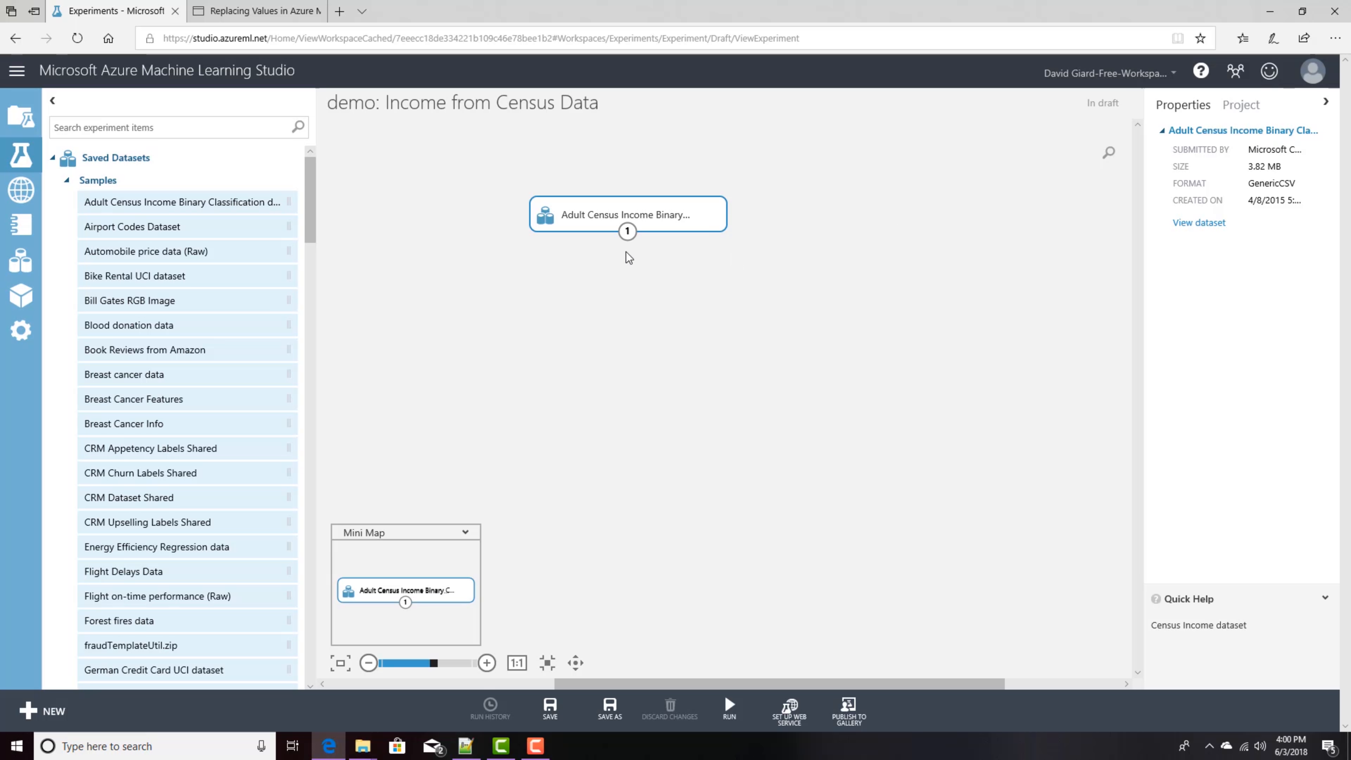
# Step: Reopen the dataset visualization and inspect the native-country column's statistics and histogram
pyautogui.rightClick(629, 238)
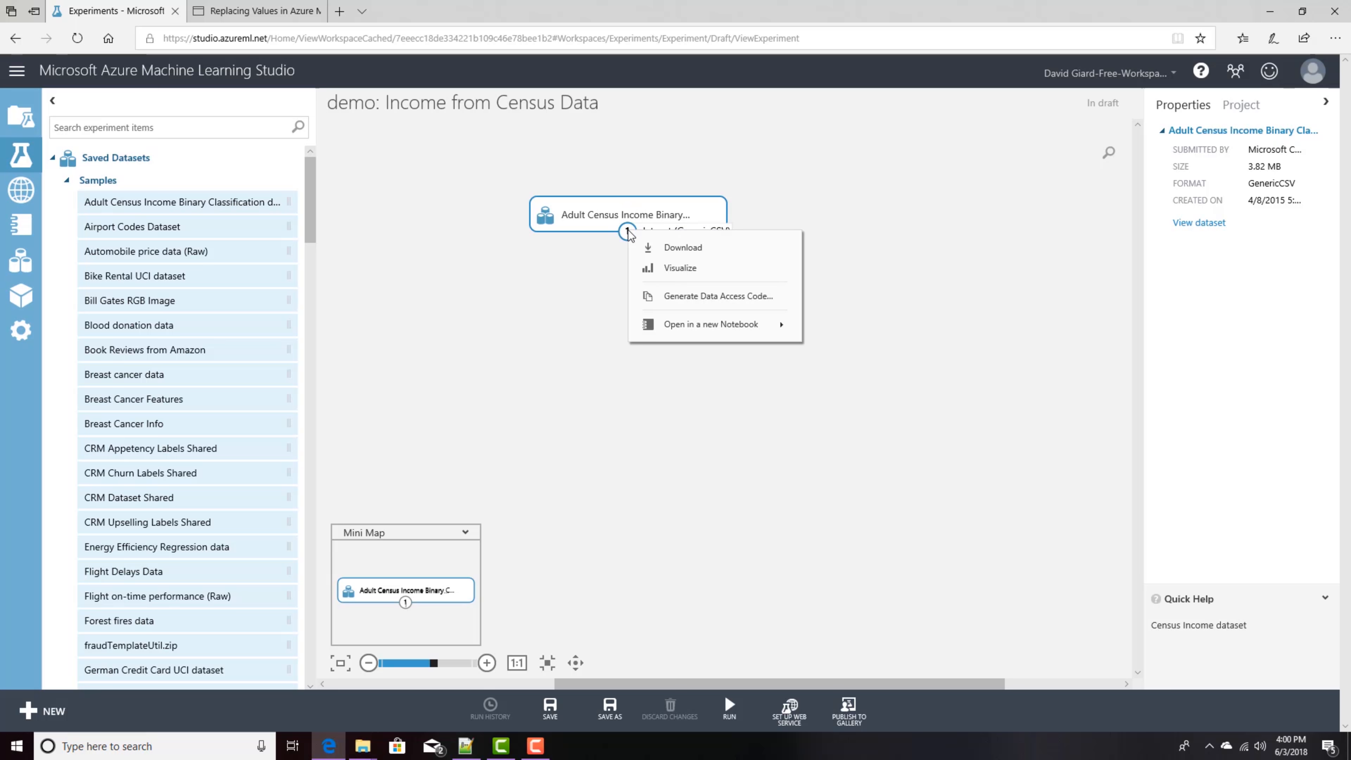
pyautogui.click(660, 266)
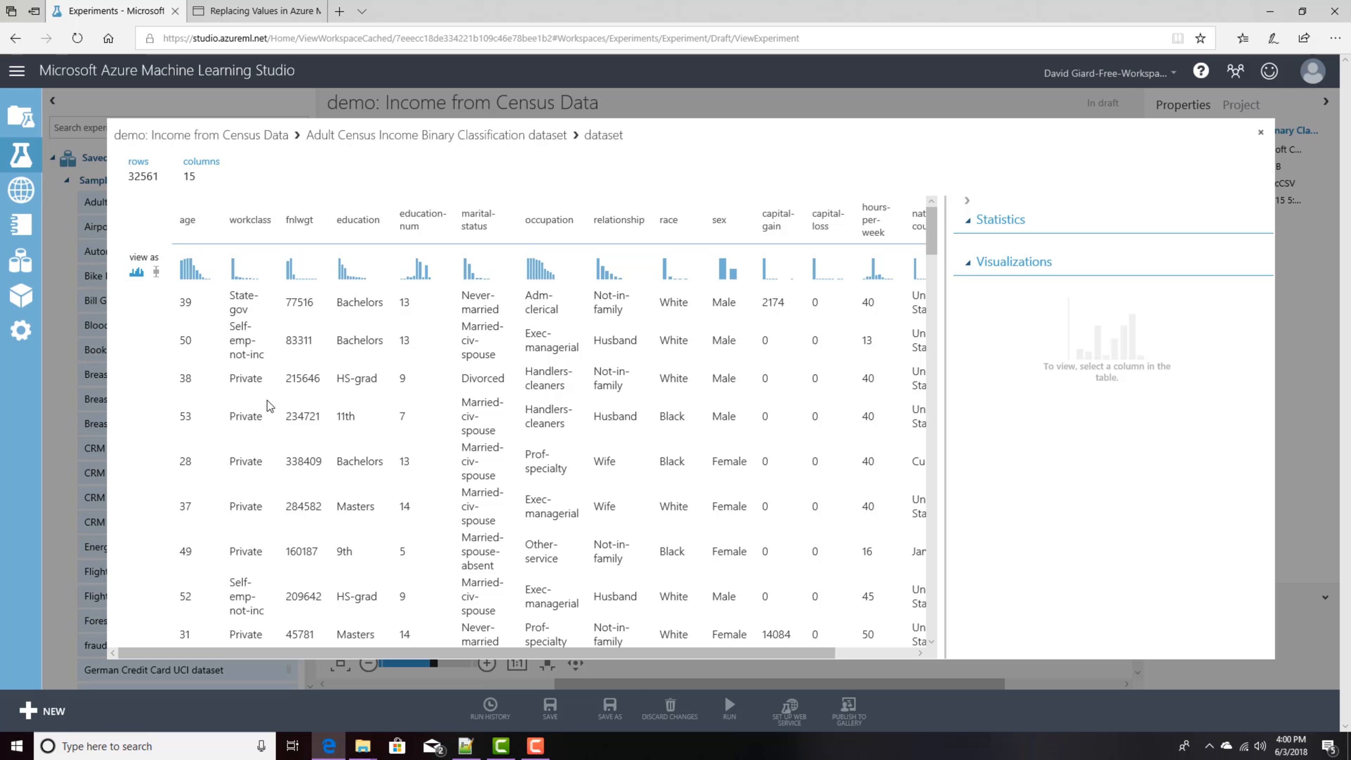
pyautogui.click(888, 652)
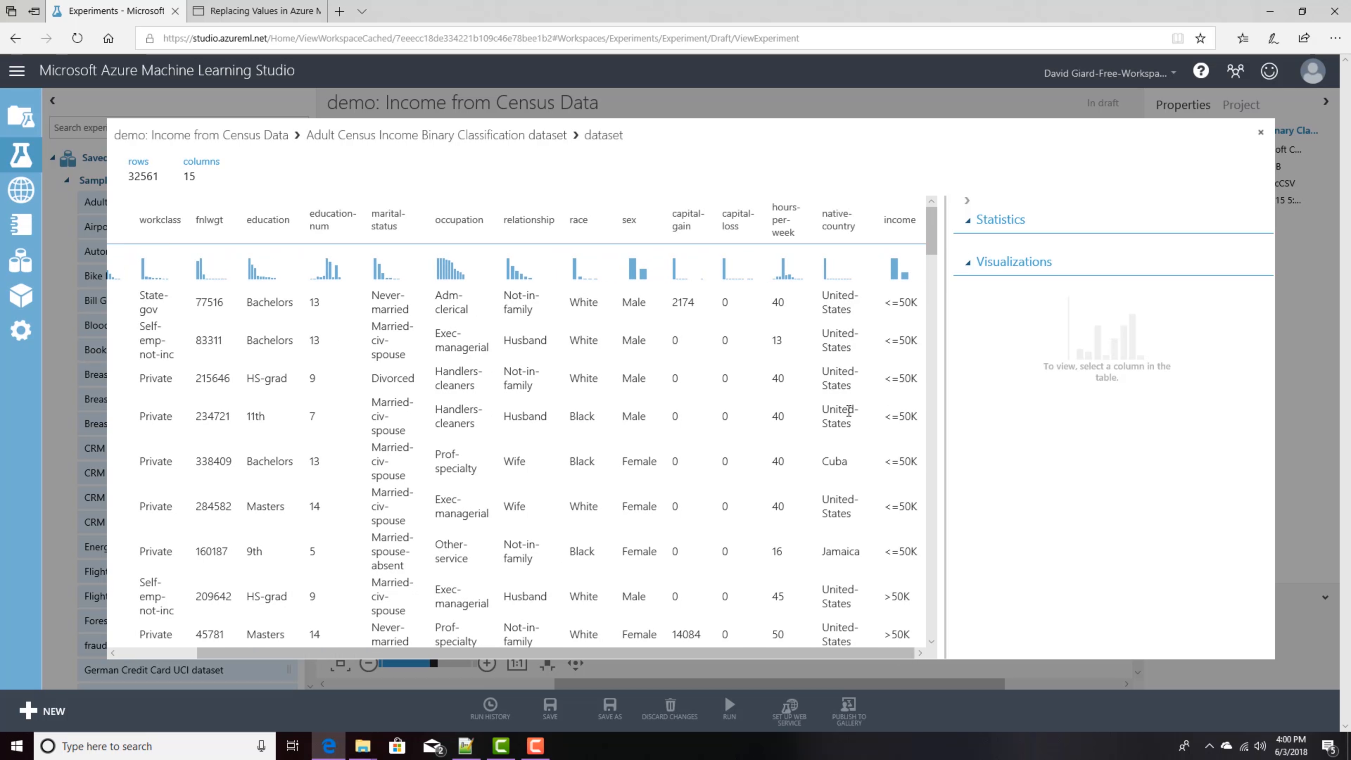
pyautogui.click(845, 218)
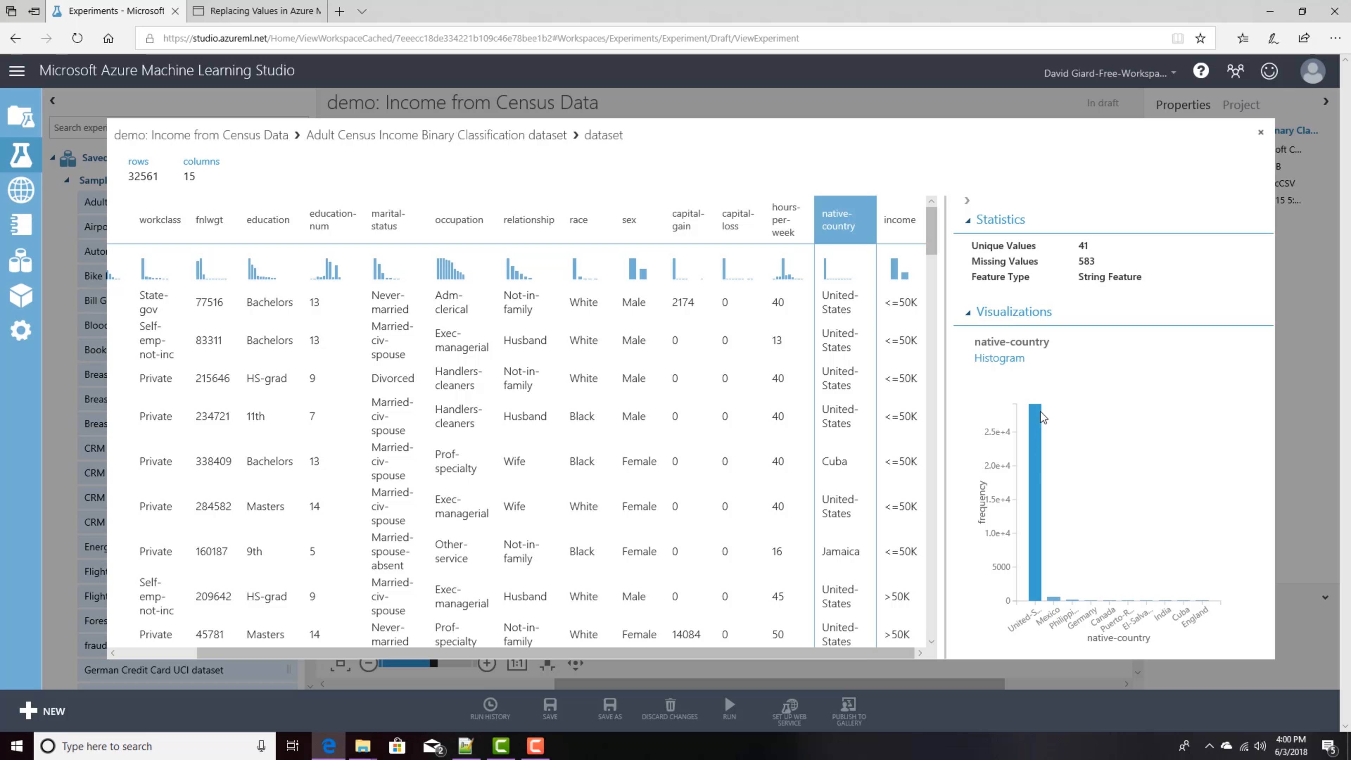
# Step: Examine the native-country histogram bars more closely and close the dataset visualization
pyautogui.moveTo(1042, 417)
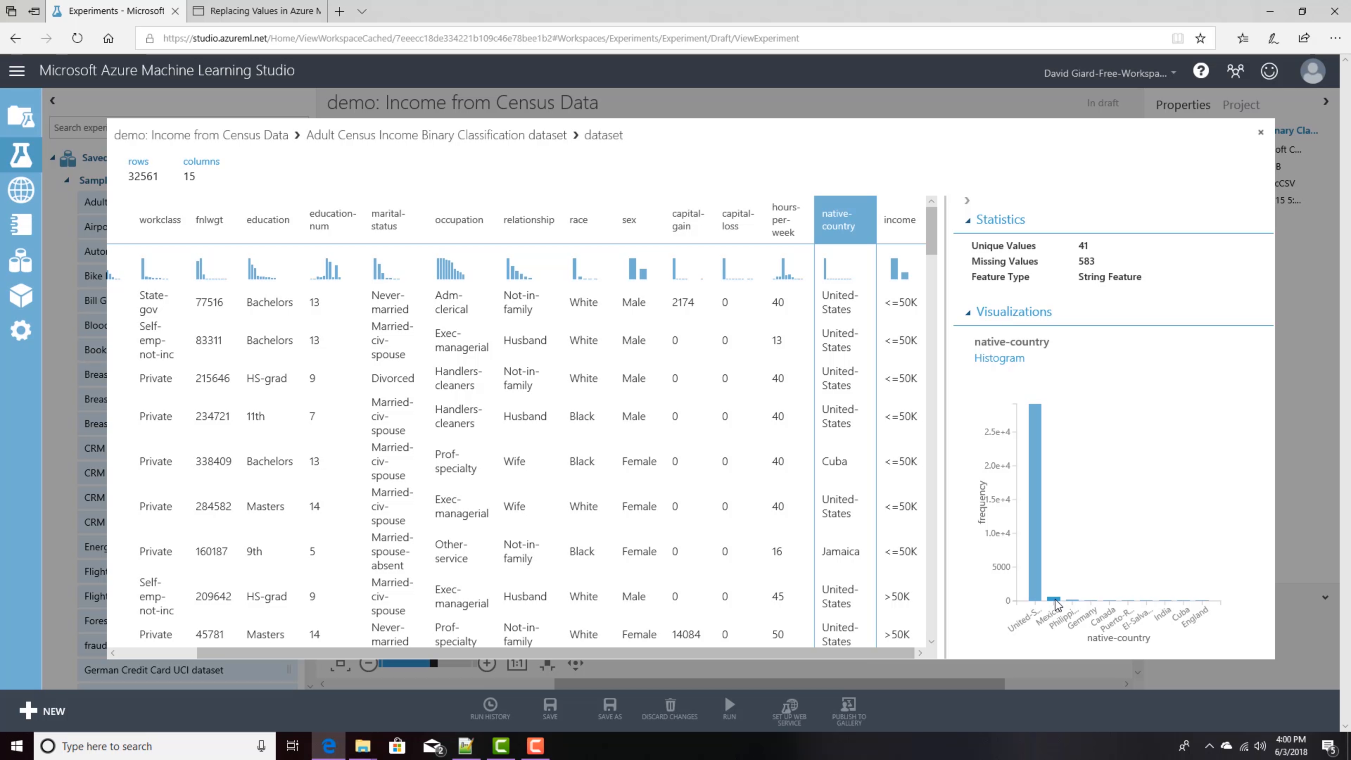
pyautogui.moveTo(1055, 603)
pyautogui.moveTo(1040, 545)
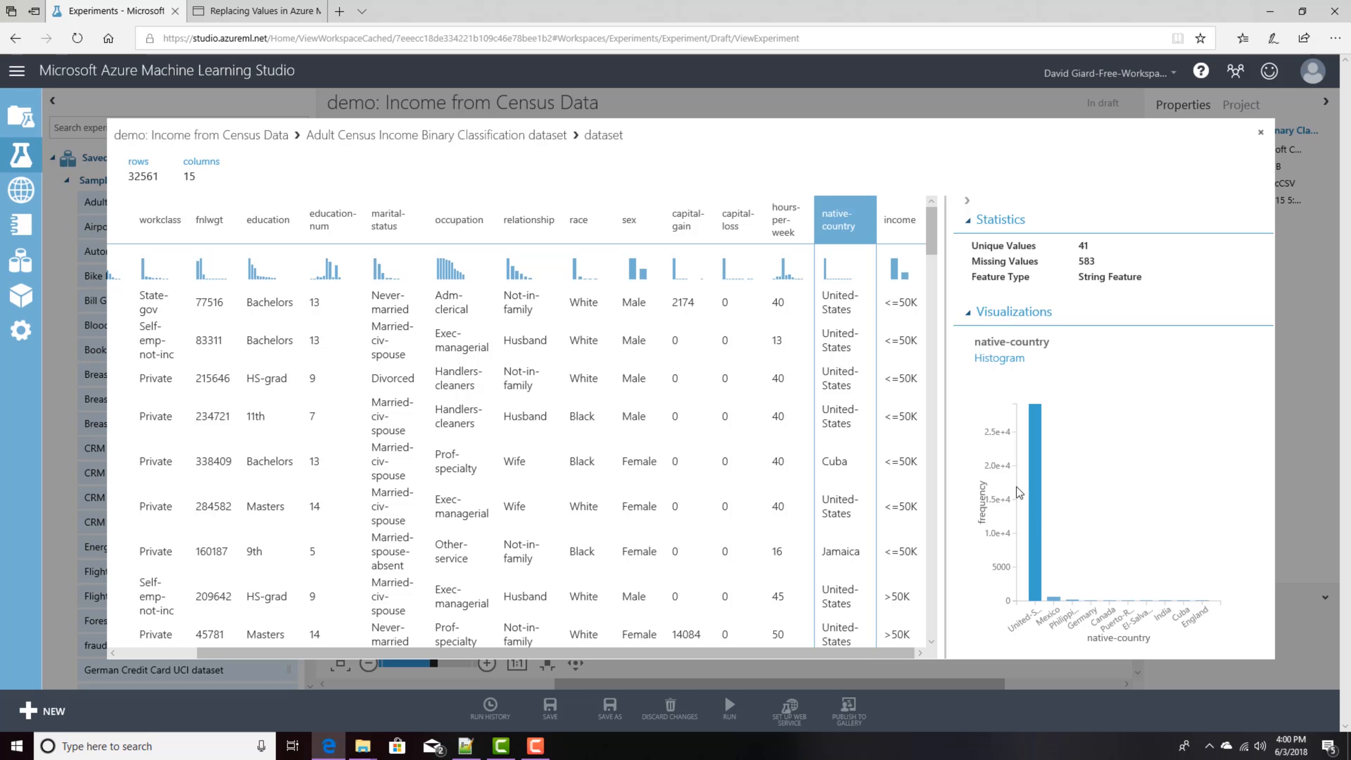
pyautogui.click(1260, 132)
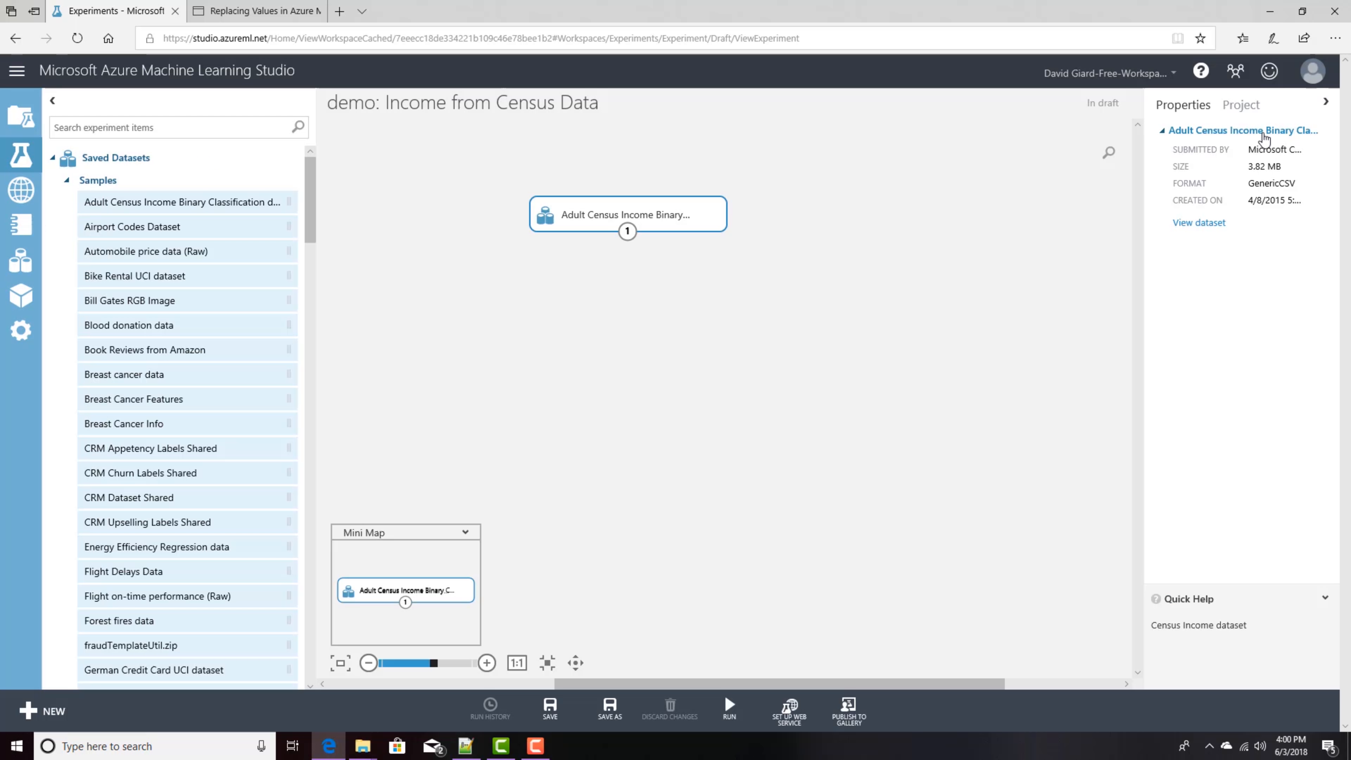
# Step: Search the module palette for python and place an Execute Python Script module below the dataset
pyautogui.click(53, 160)
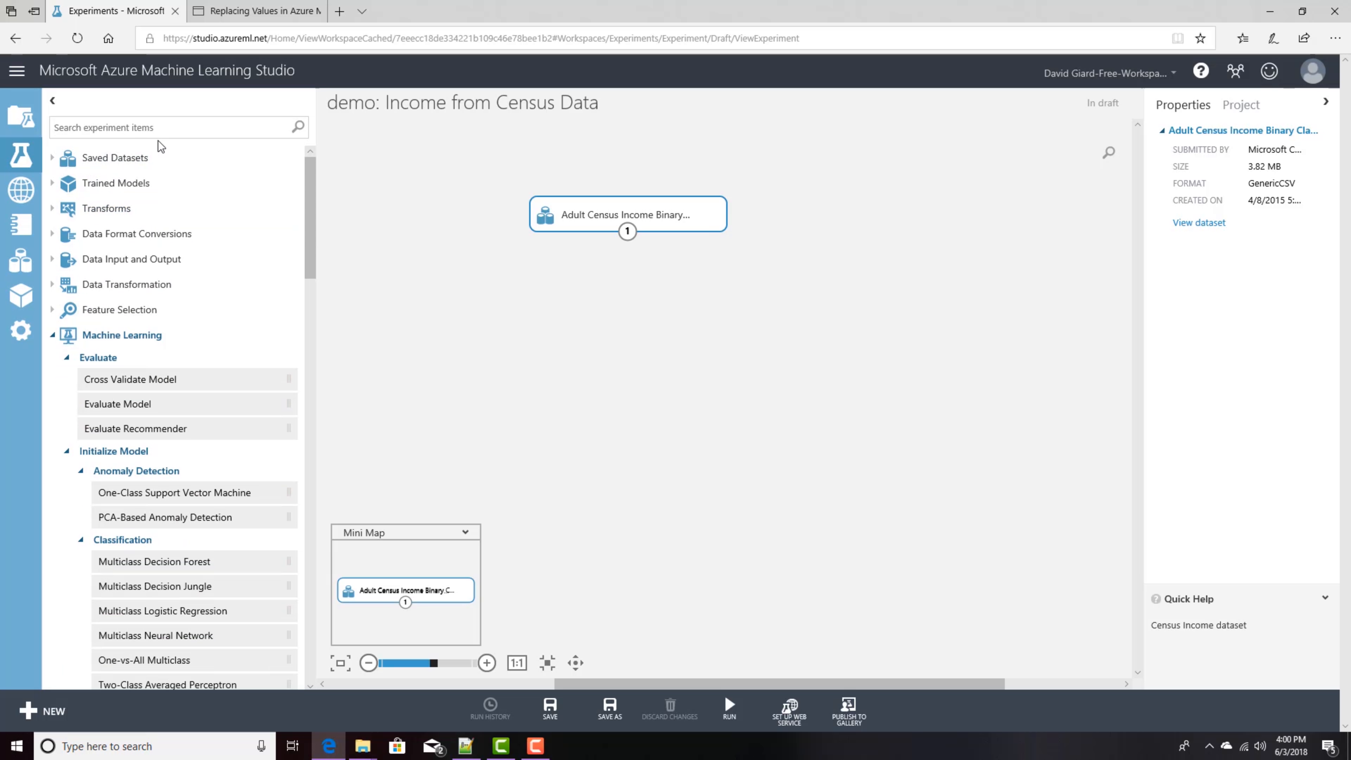
pyautogui.write('python')
pyautogui.moveTo(106, 184); pyautogui.dragTo(635, 302)
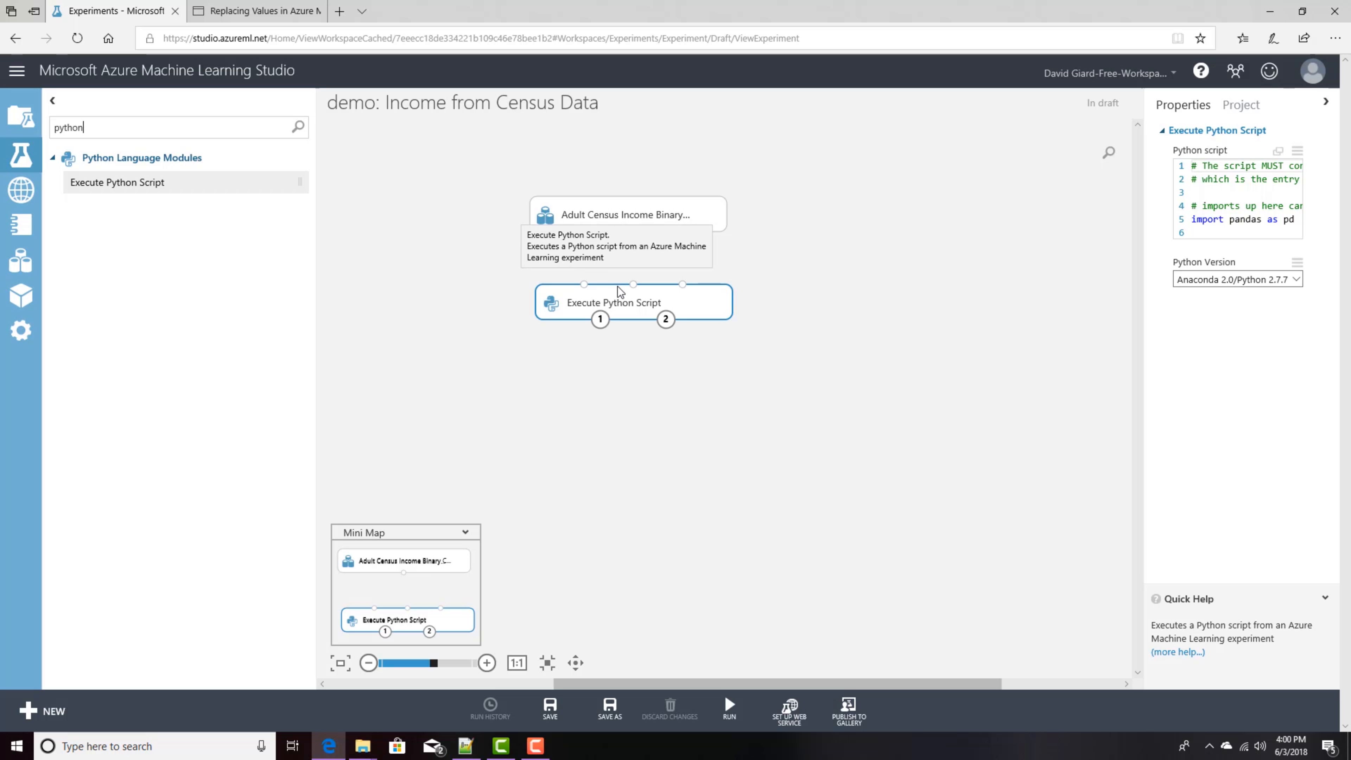
# Step: Connect the dataset's output to the Execute Python Script module's first input
pyautogui.moveTo(631, 234); pyautogui.dragTo(584, 284)
pyautogui.click(635, 219)
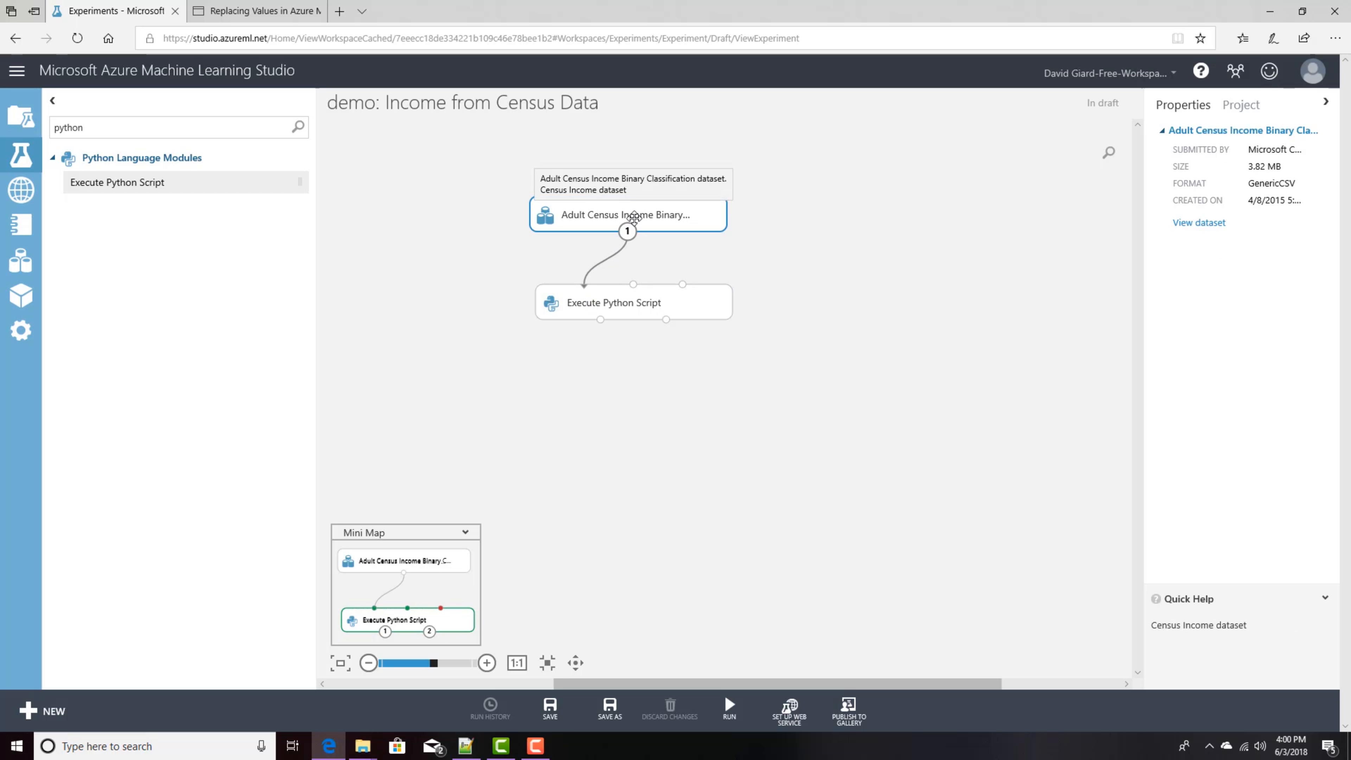
pyautogui.click(608, 309)
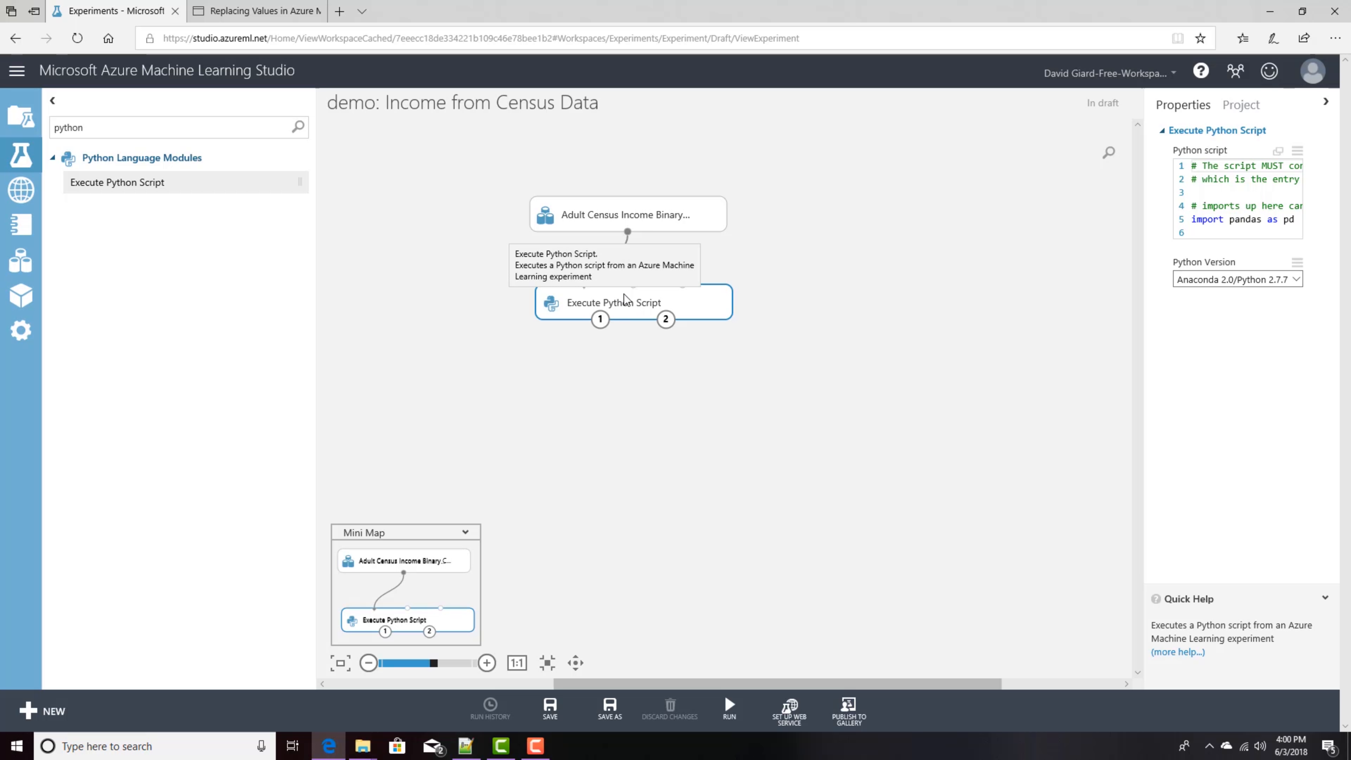
pyautogui.moveTo(628, 231); pyautogui.dragTo(583, 286)
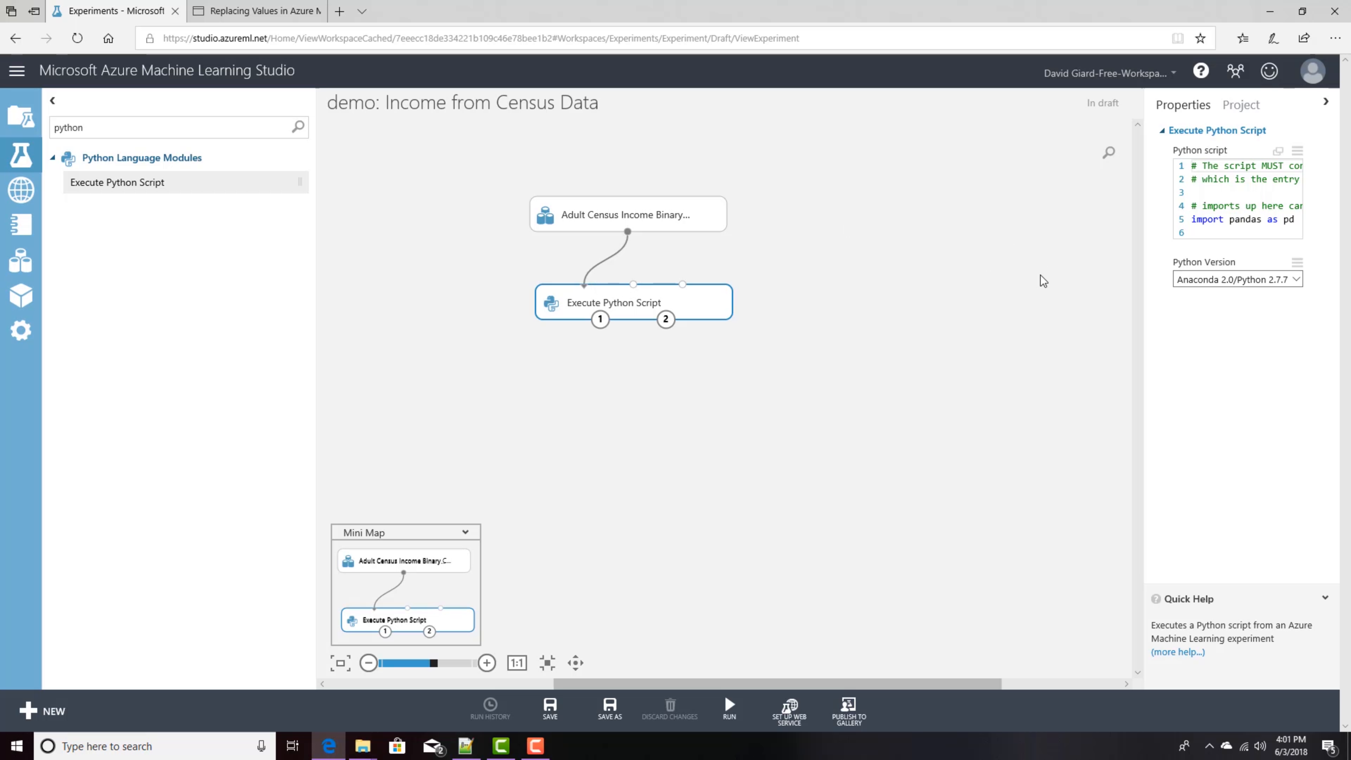
# Step: Open the Python script editor and examine the default azureml_main function and its dataframe arguments
pyautogui.click(1277, 151)
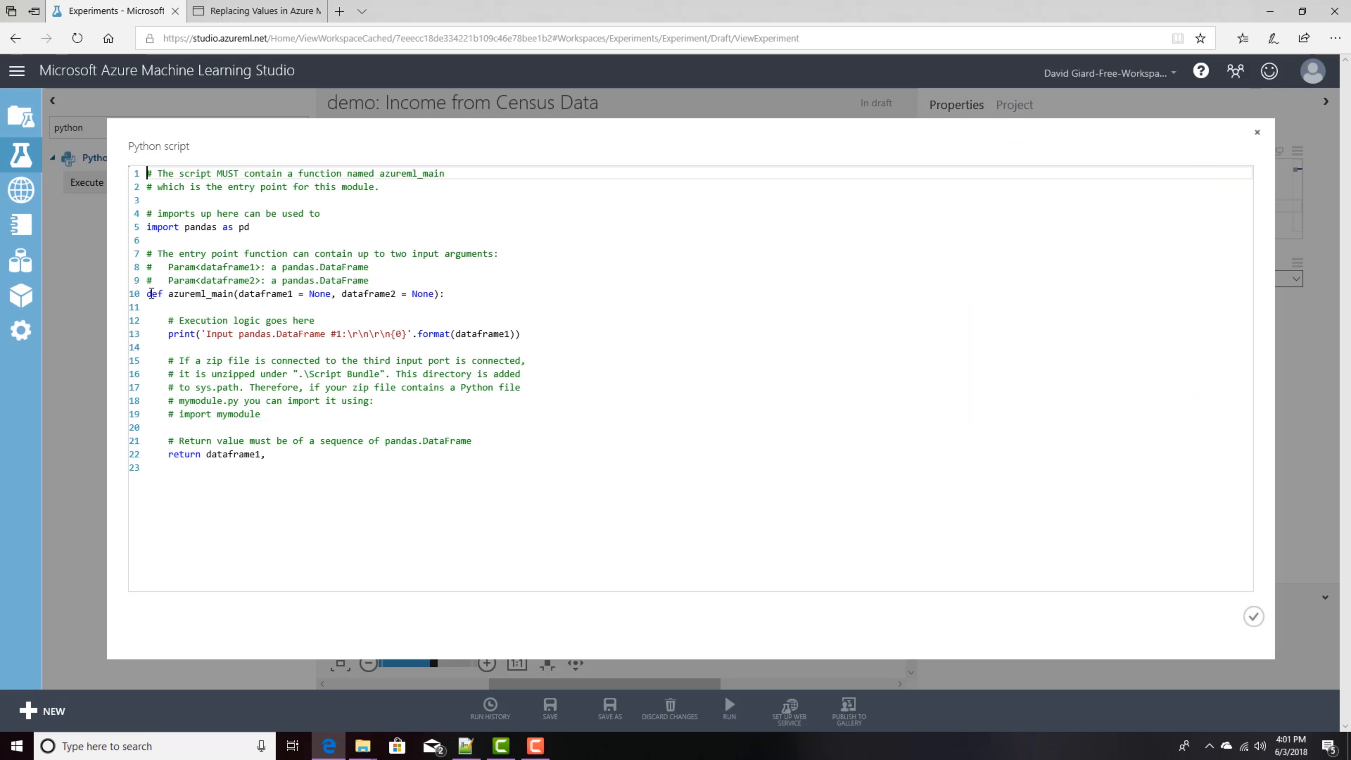
pyautogui.moveTo(148, 293); pyautogui.dragTo(238, 297)
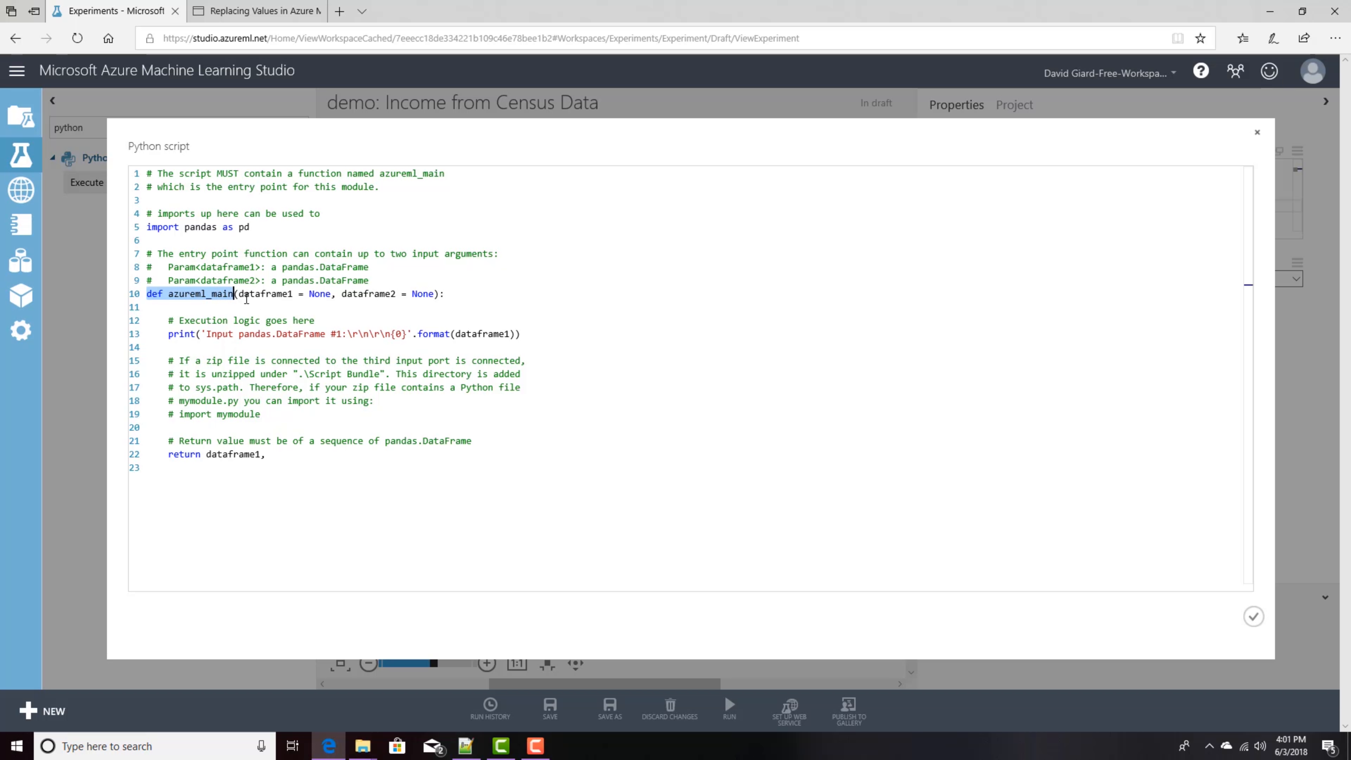
pyautogui.click(240, 294)
pyautogui.moveTo(257, 295); pyautogui.dragTo(433, 297)
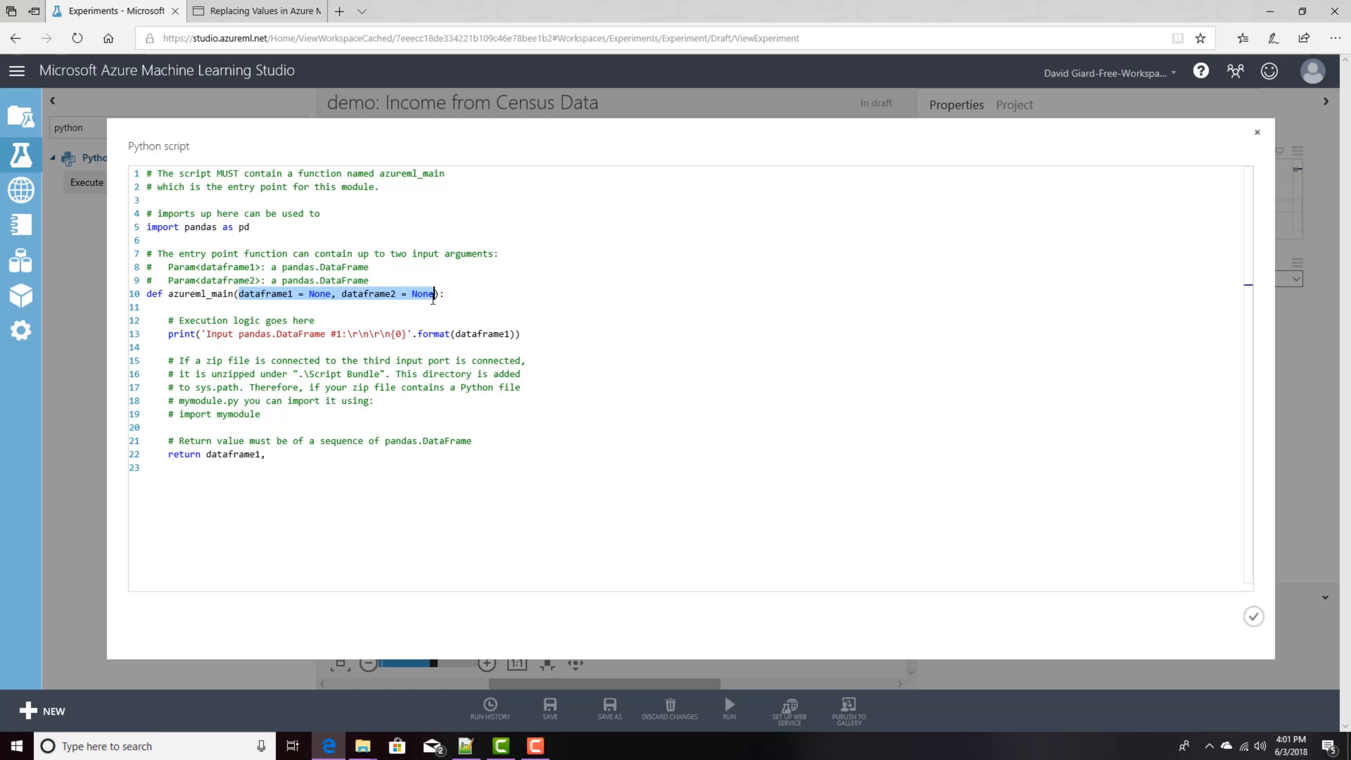
pyautogui.click(277, 294)
pyautogui.click(321, 295)
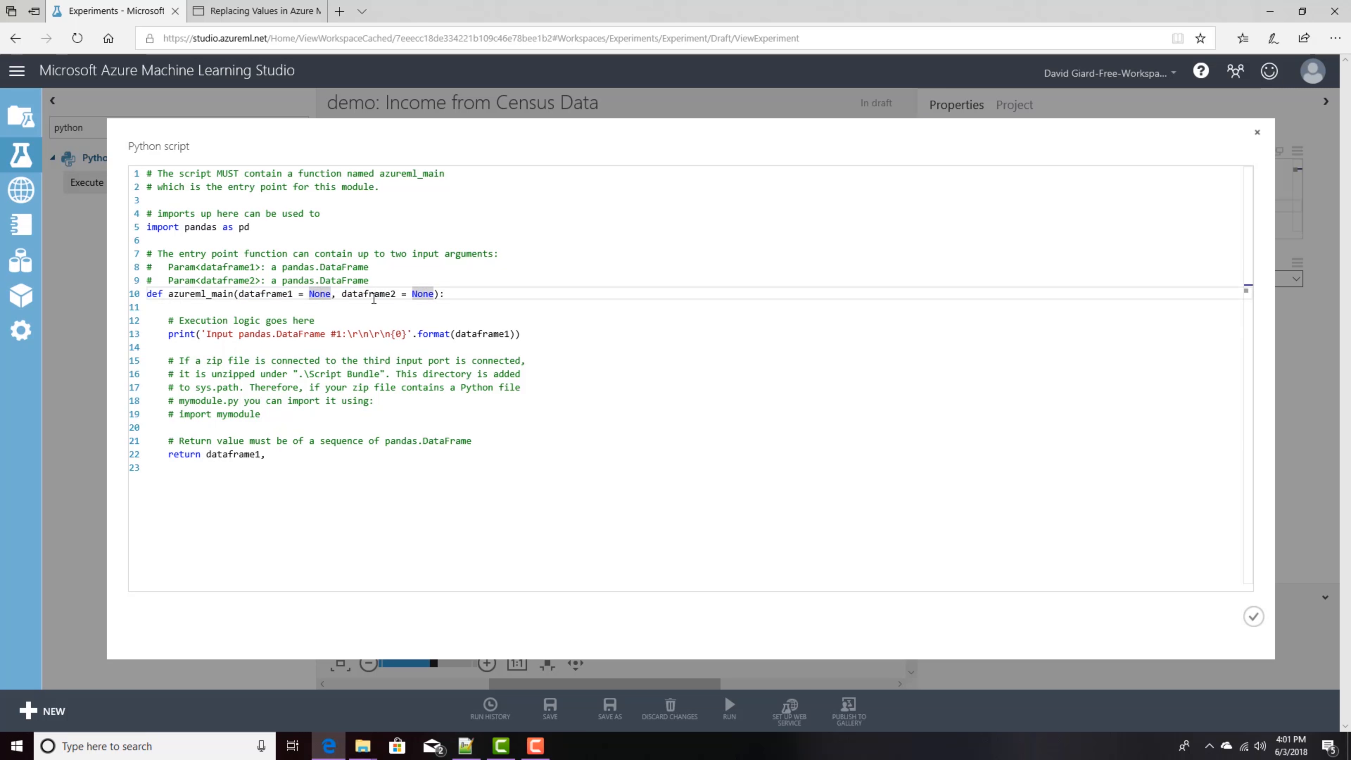
pyautogui.click(387, 295)
pyautogui.click(433, 294)
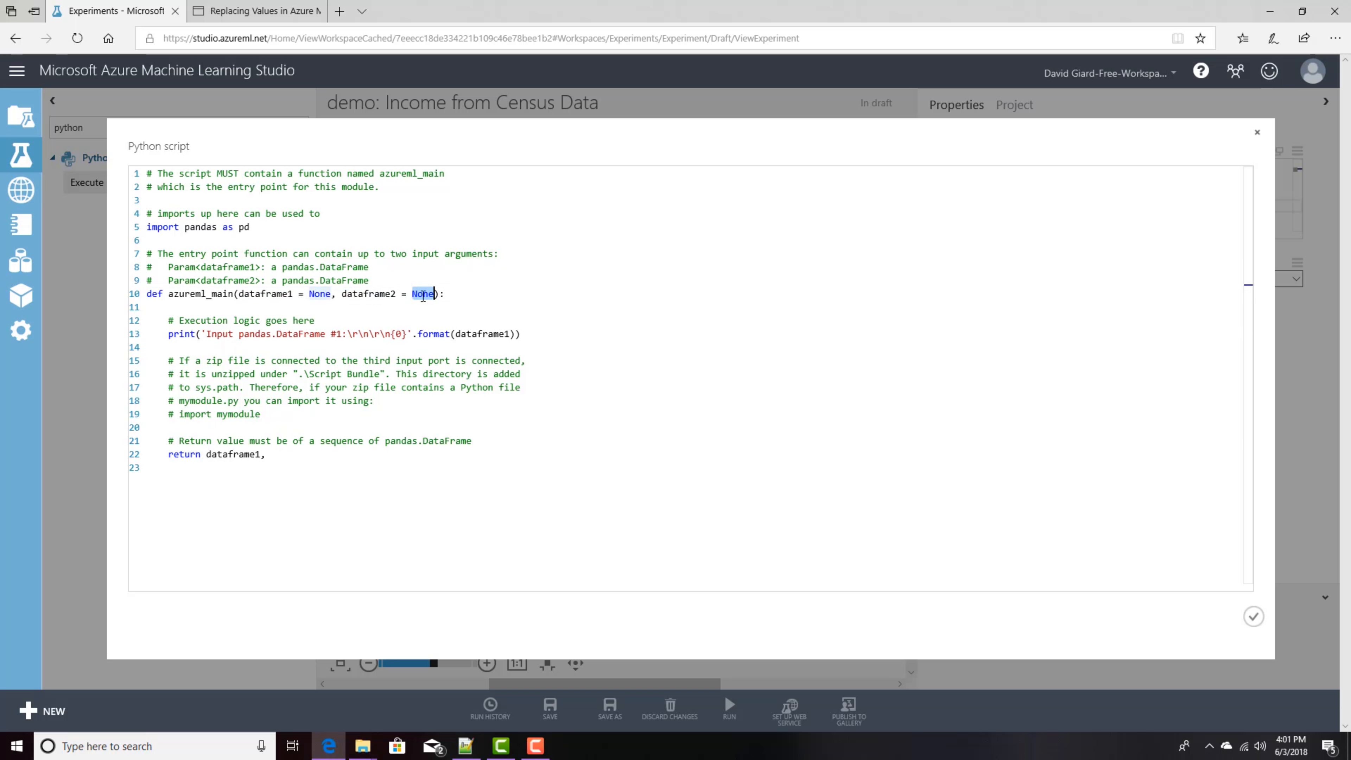
pyautogui.moveTo(344, 295); pyautogui.dragTo(440, 302)
pyautogui.click(506, 301)
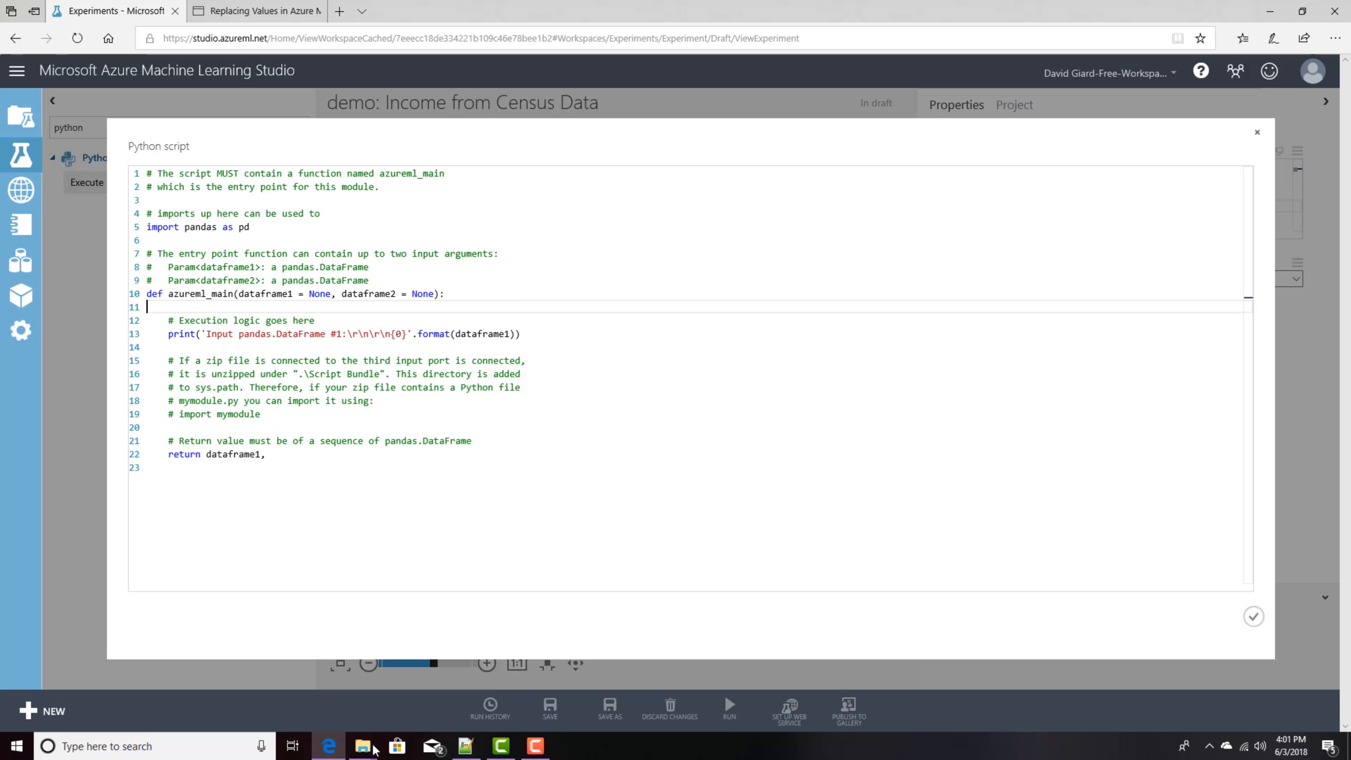
# Step: Switch to Notepad++ and copy the four-line script that keeps only United-States rows of native-country
pyautogui.click(466, 746)
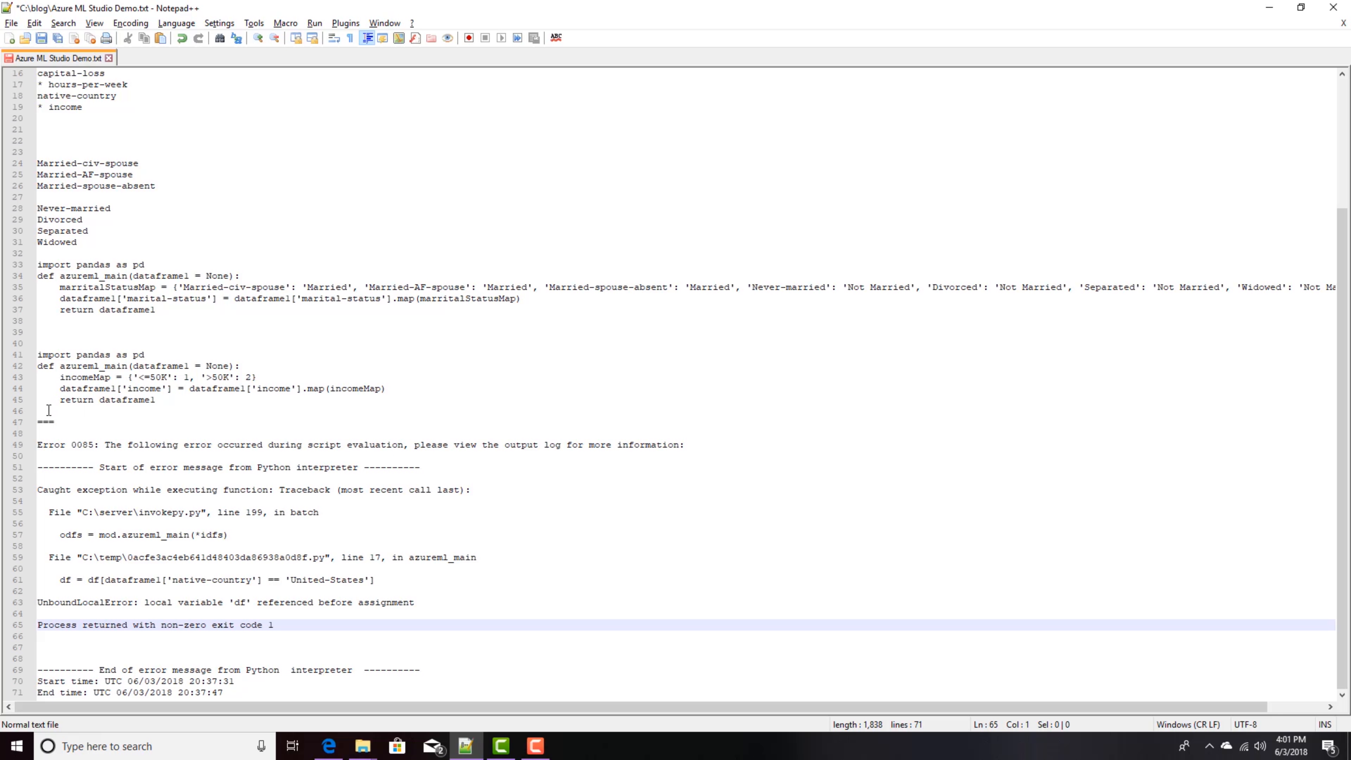
pyautogui.scroll(5, 49, 410)
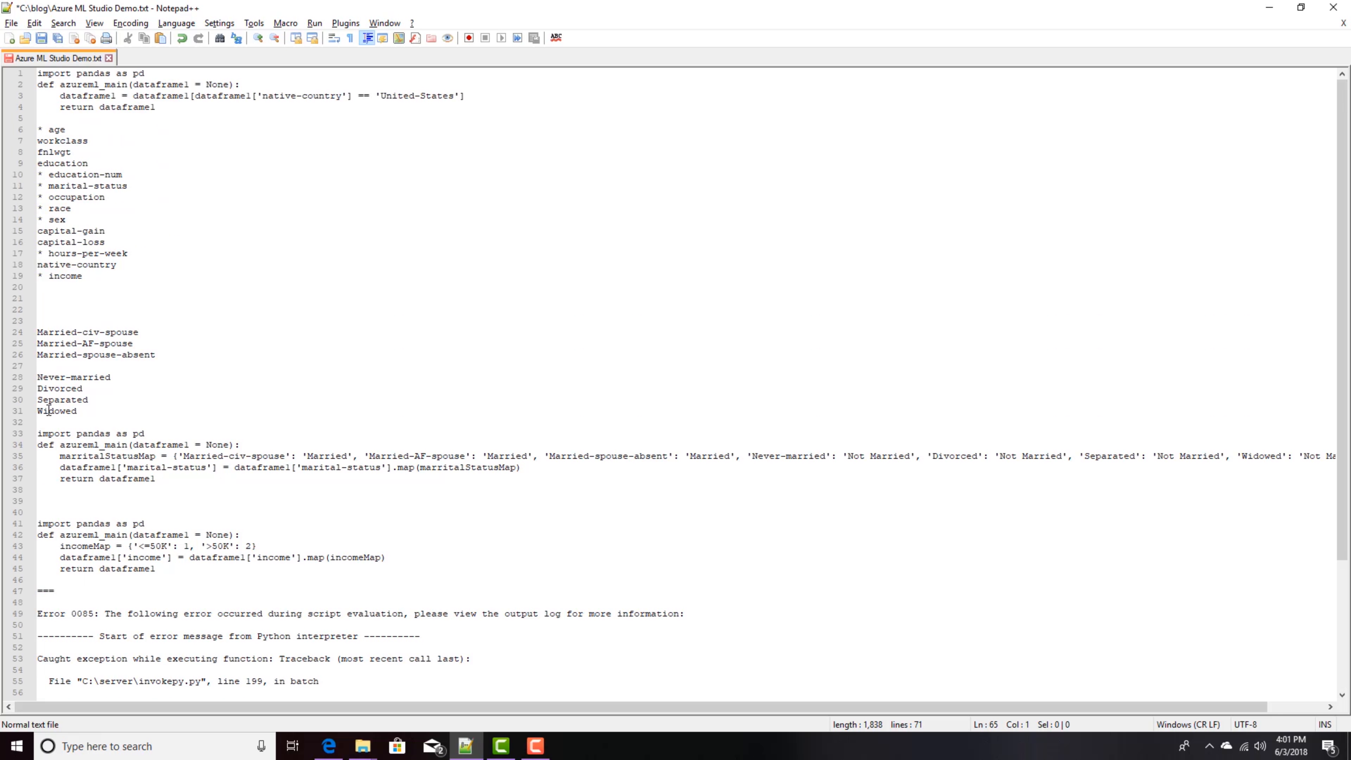
pyautogui.moveTo(208, 117); pyautogui.dragTo(18, 71)
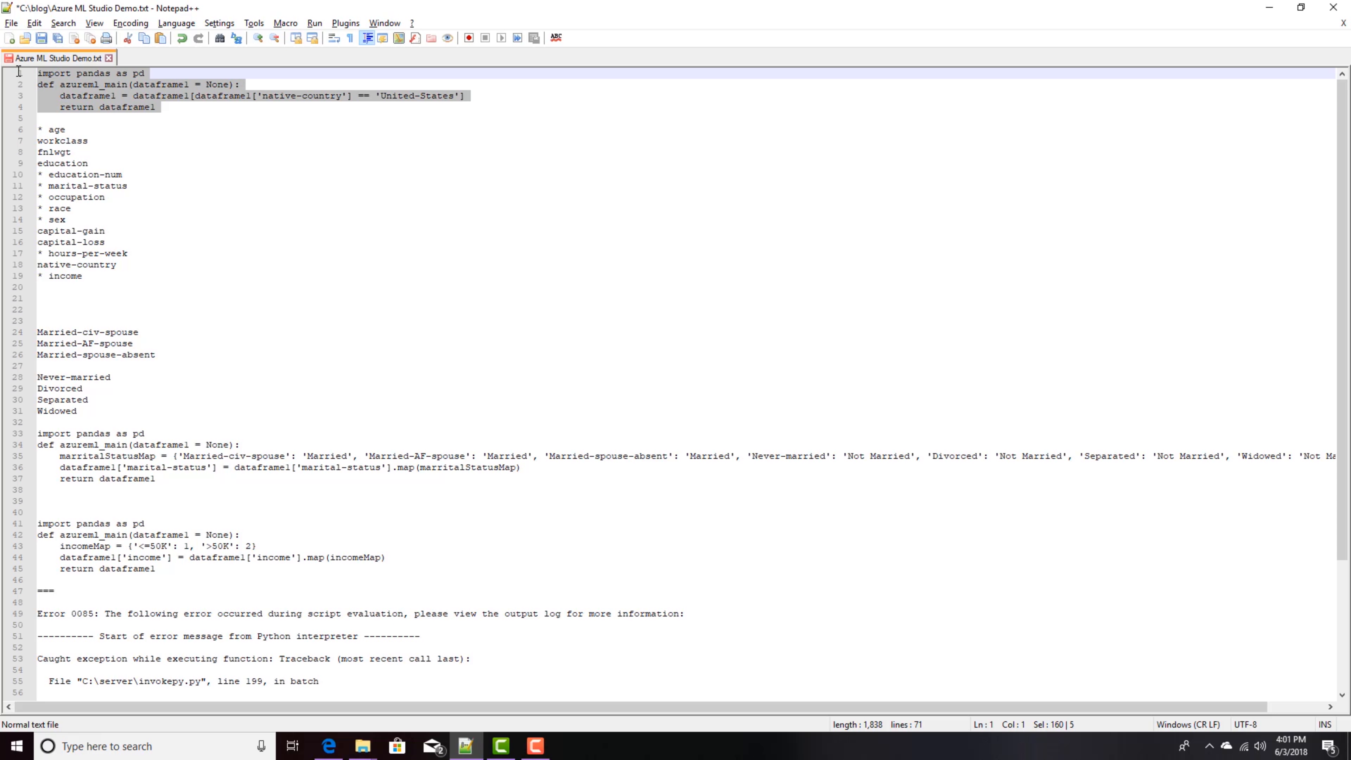
pyautogui.rightClick(71, 87)
pyautogui.click(89, 105)
pyautogui.hotkey('alt', 'Tab')
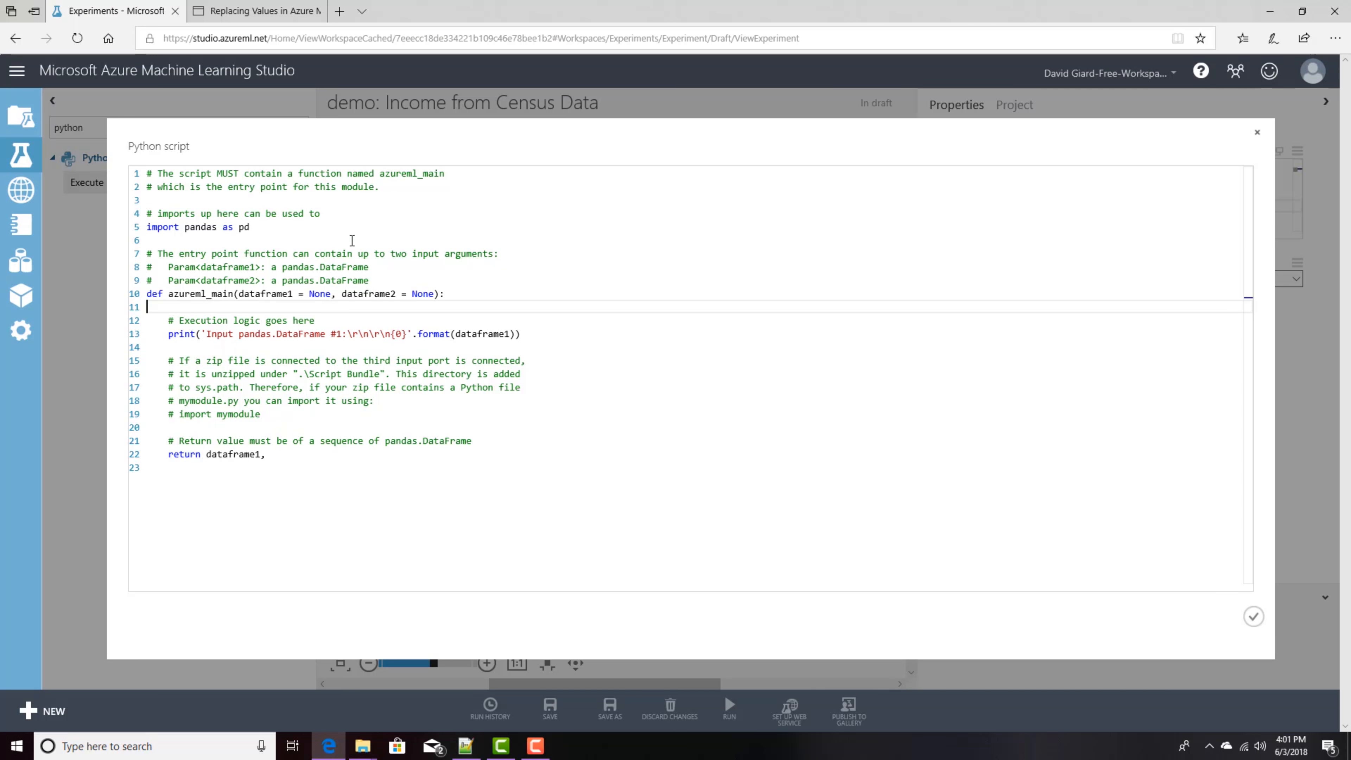
# Step: Replace the entire Python script in the editor with the copied filtering code
pyautogui.click(322, 450)
pyautogui.hotkey('ctrl', 'a')
pyautogui.hotkey('ctrl', 'v')
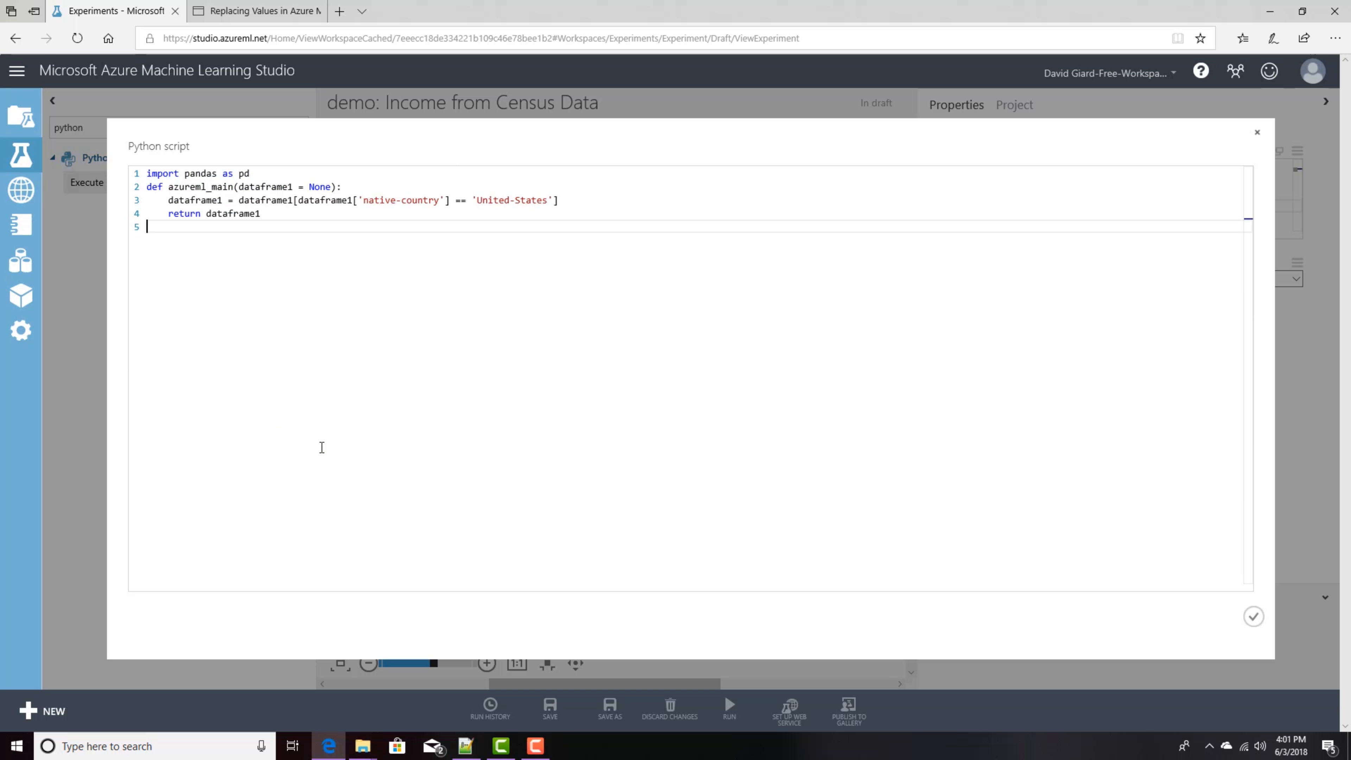
# Step: Review the pasted native-country filter code and accept the script editor changes
pyautogui.doubleClick(290, 187)
pyautogui.click(392, 187)
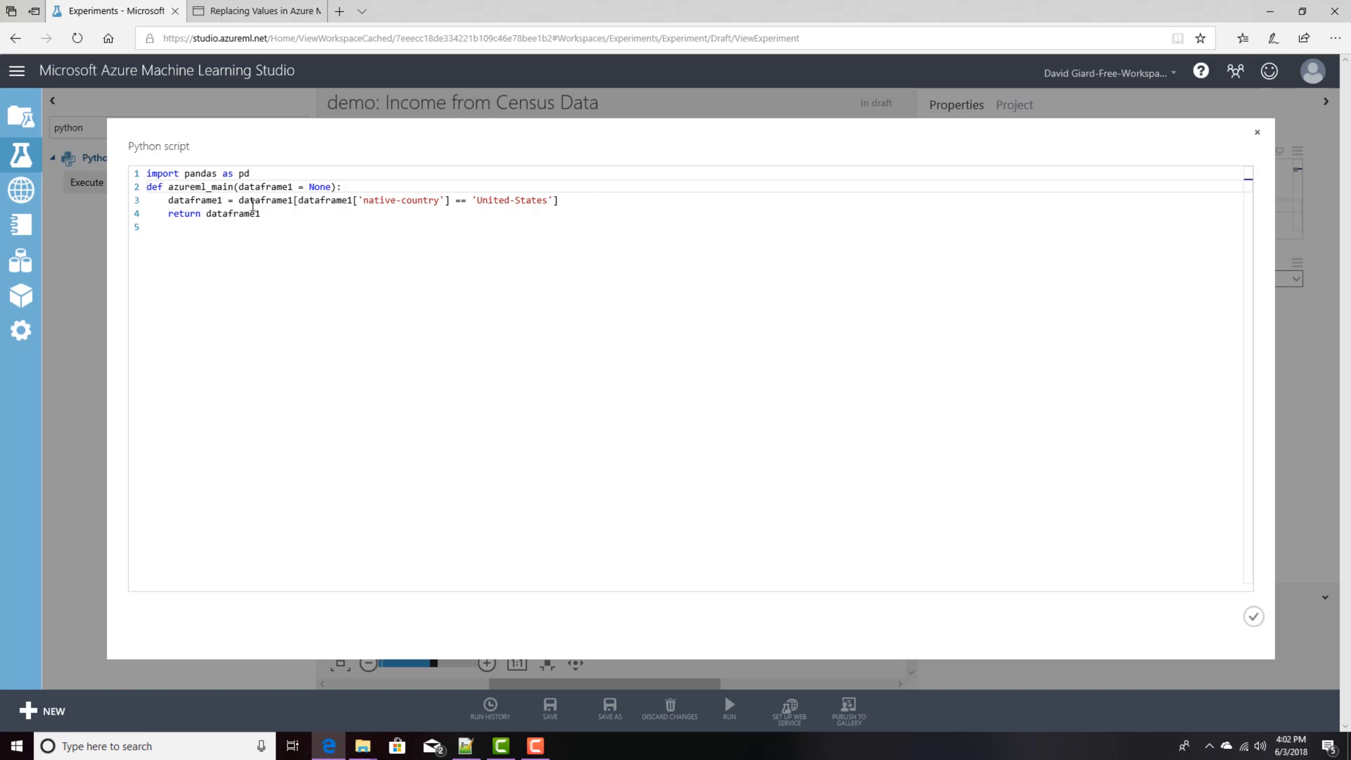
pyautogui.moveTo(300, 203); pyautogui.dragTo(556, 204)
pyautogui.click(305, 201)
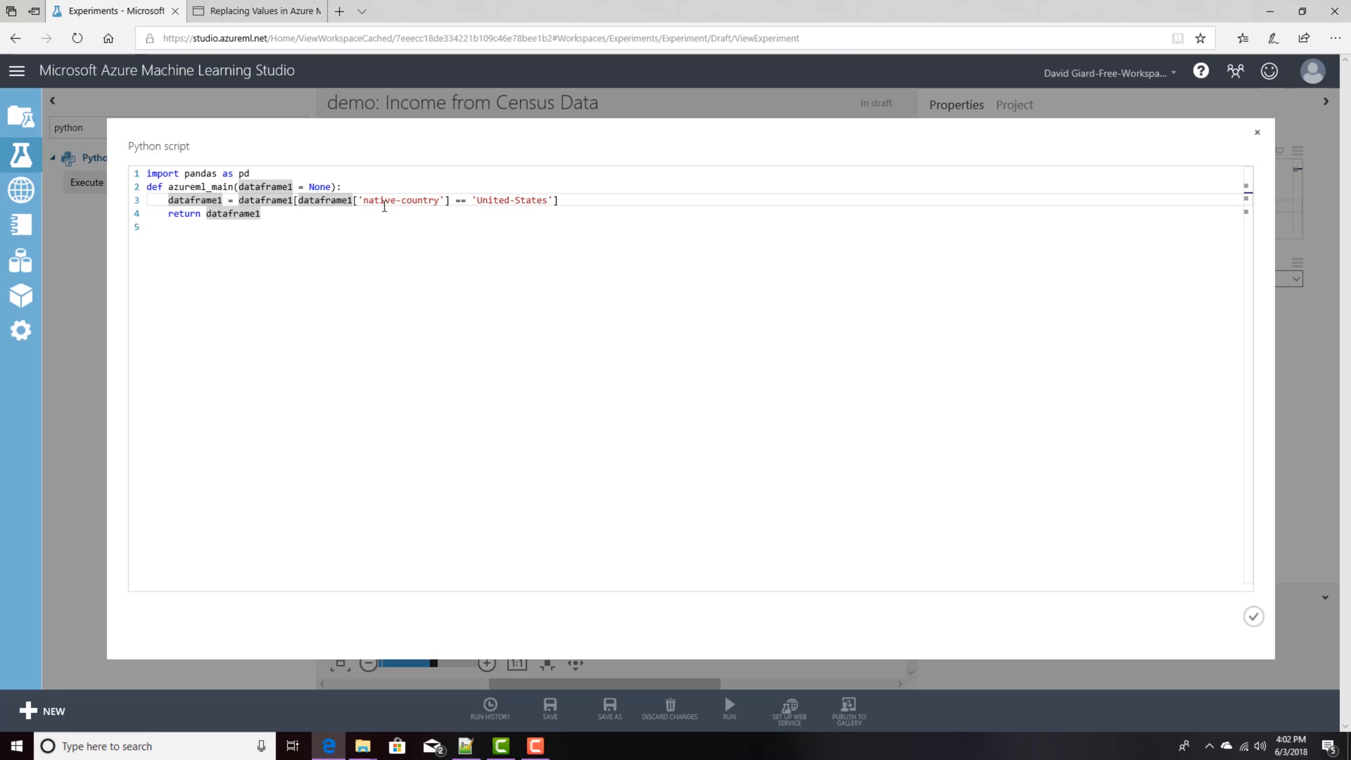
pyautogui.doubleClick(203, 199)
pyautogui.click(248, 216)
pyautogui.click(295, 223)
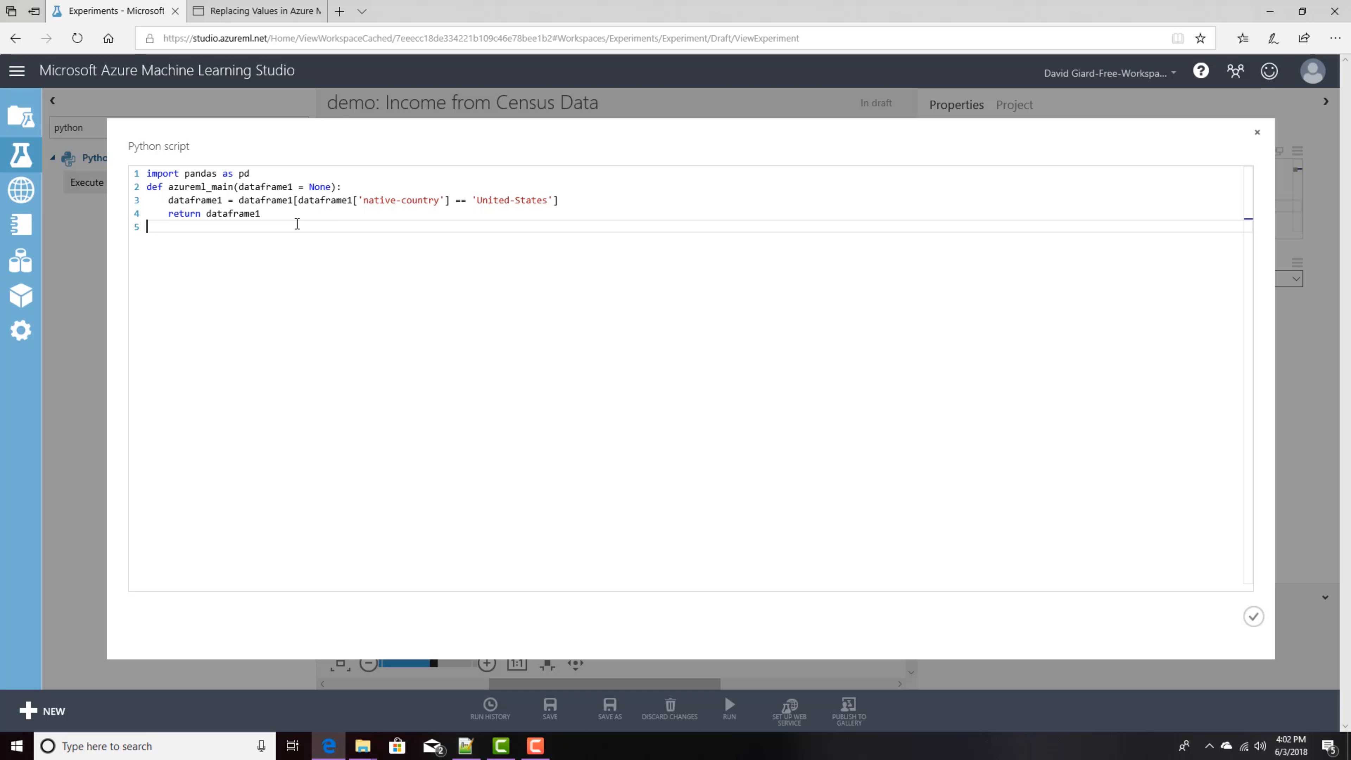
pyautogui.click(1254, 617)
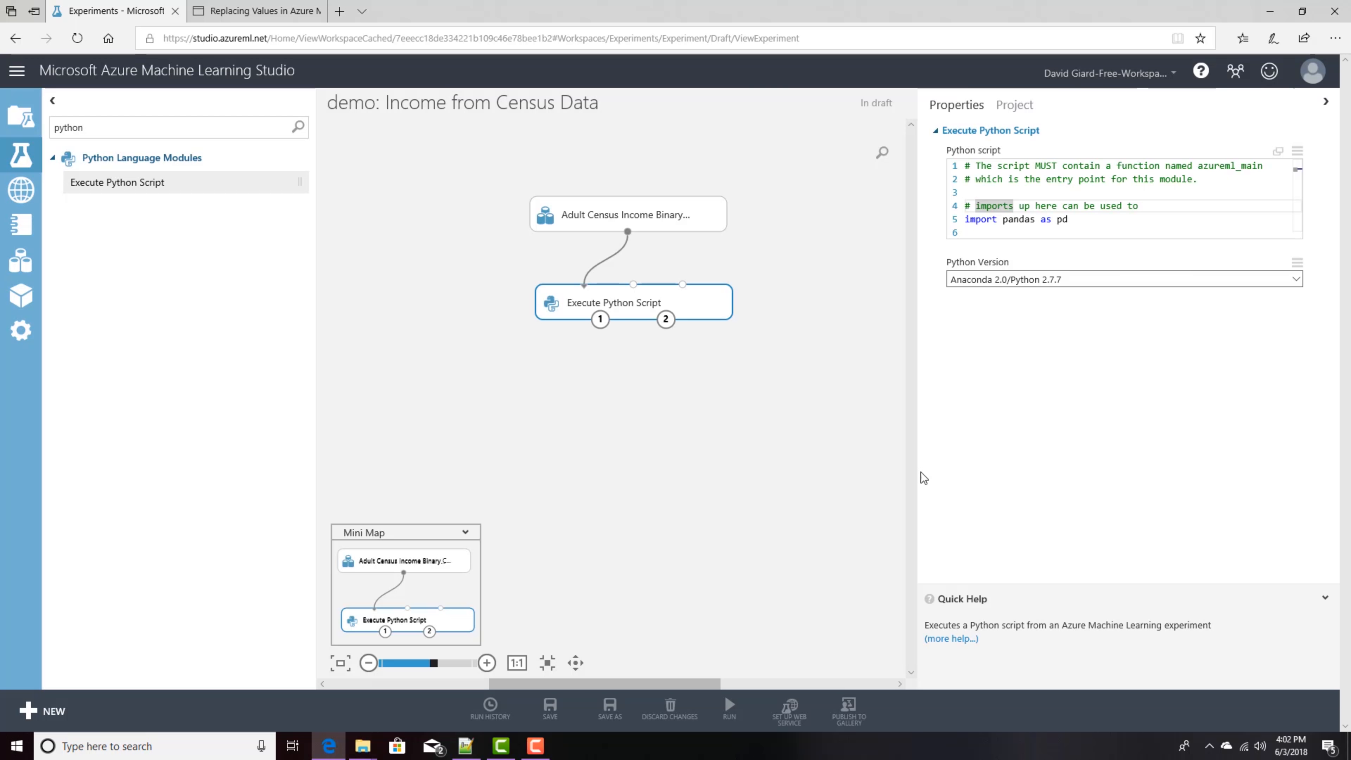
# Step: Deselect the module and run the experiment
pyautogui.click(671, 371)
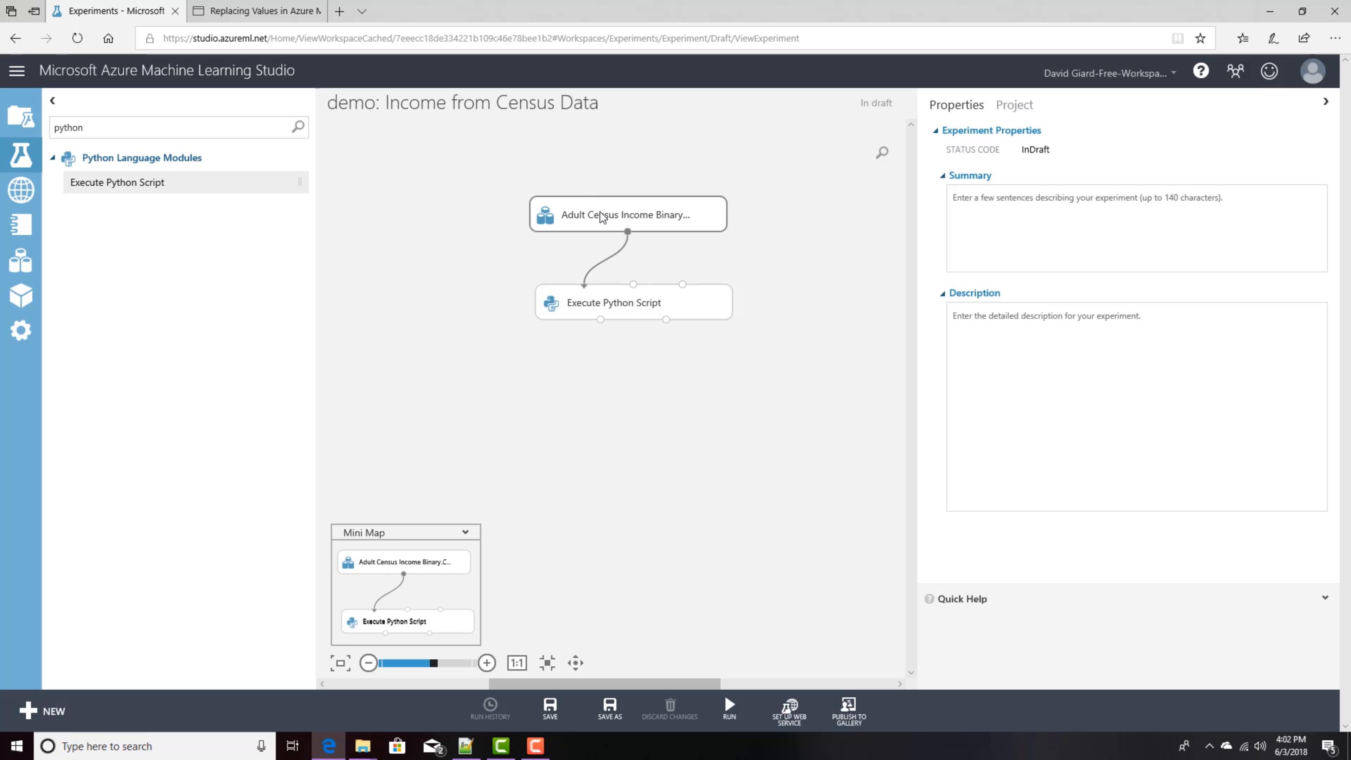
pyautogui.moveTo(733, 715)
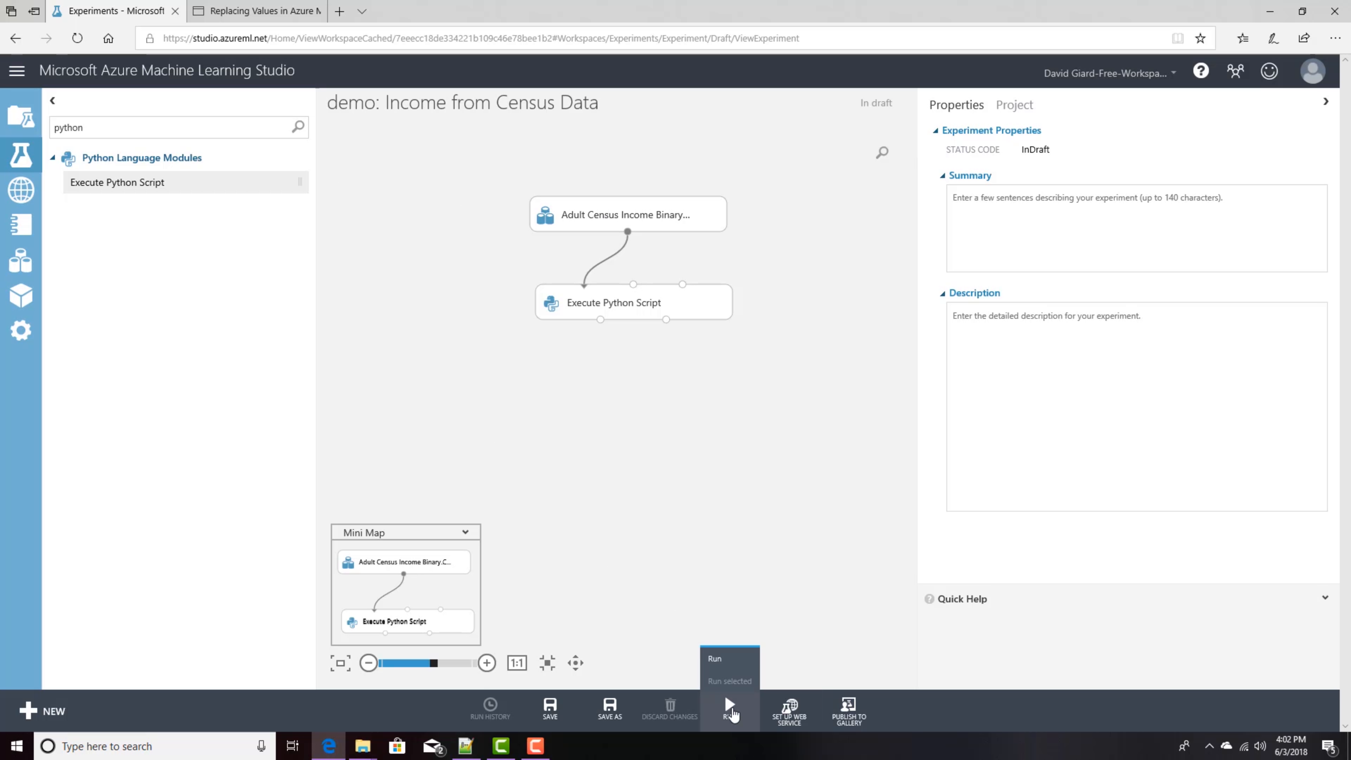
pyautogui.click(732, 714)
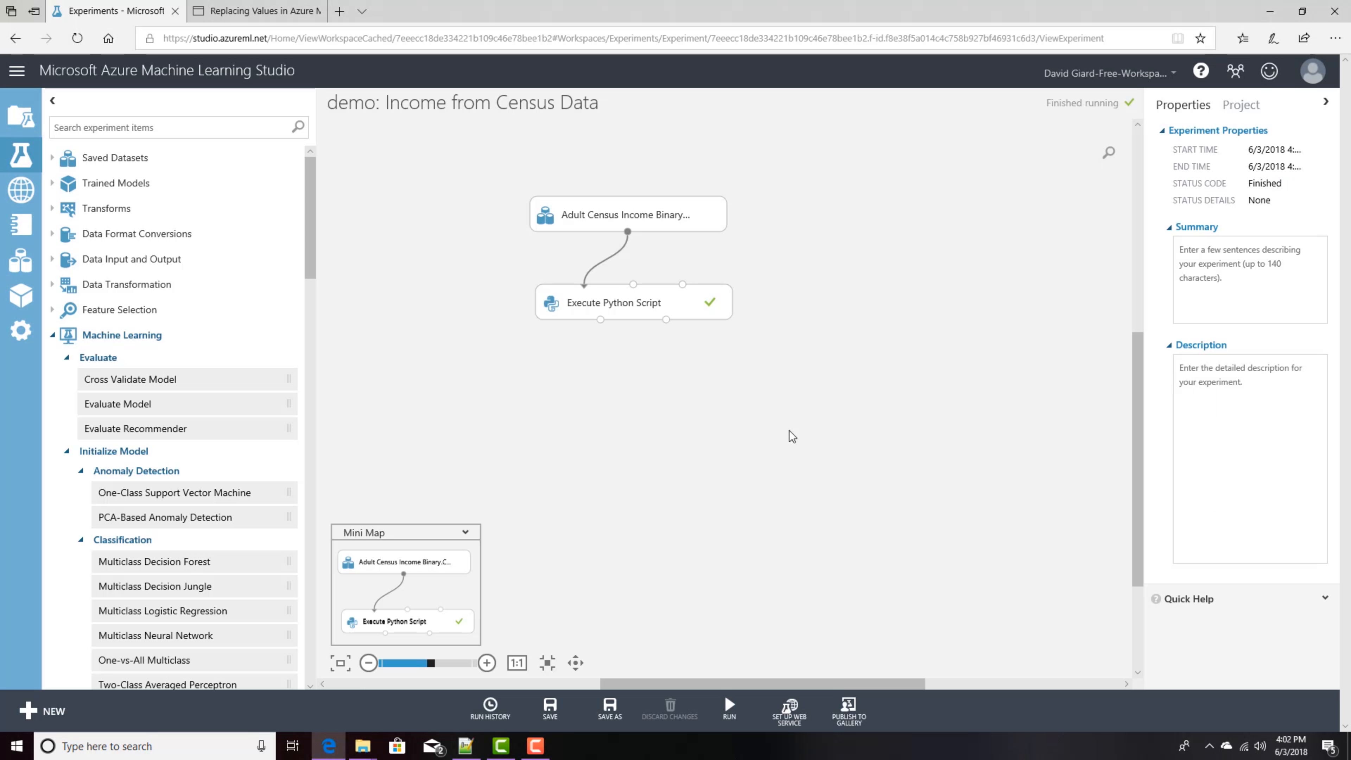
# Step: Visualize the original dataset output, then the Execute Python Script results dataset, closing each view
pyautogui.rightClick(628, 231)
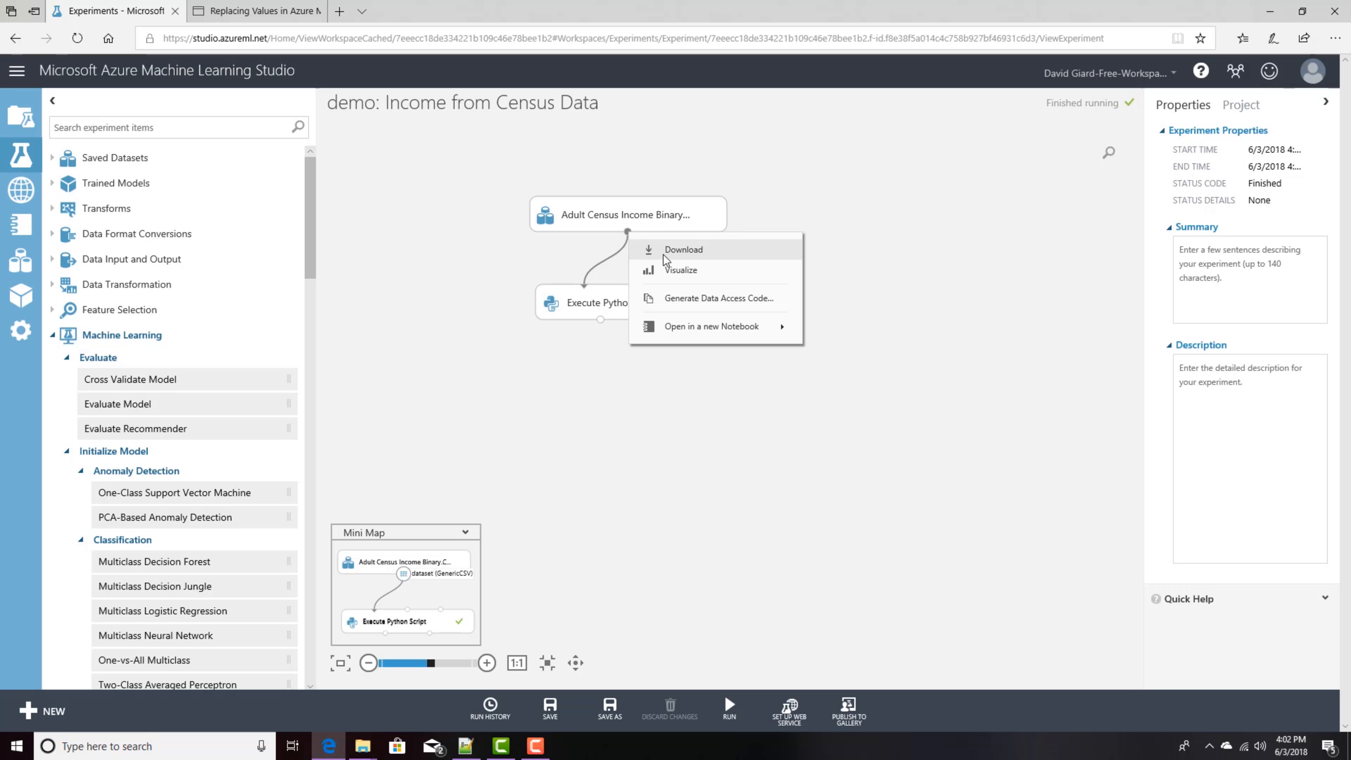
pyautogui.click(669, 267)
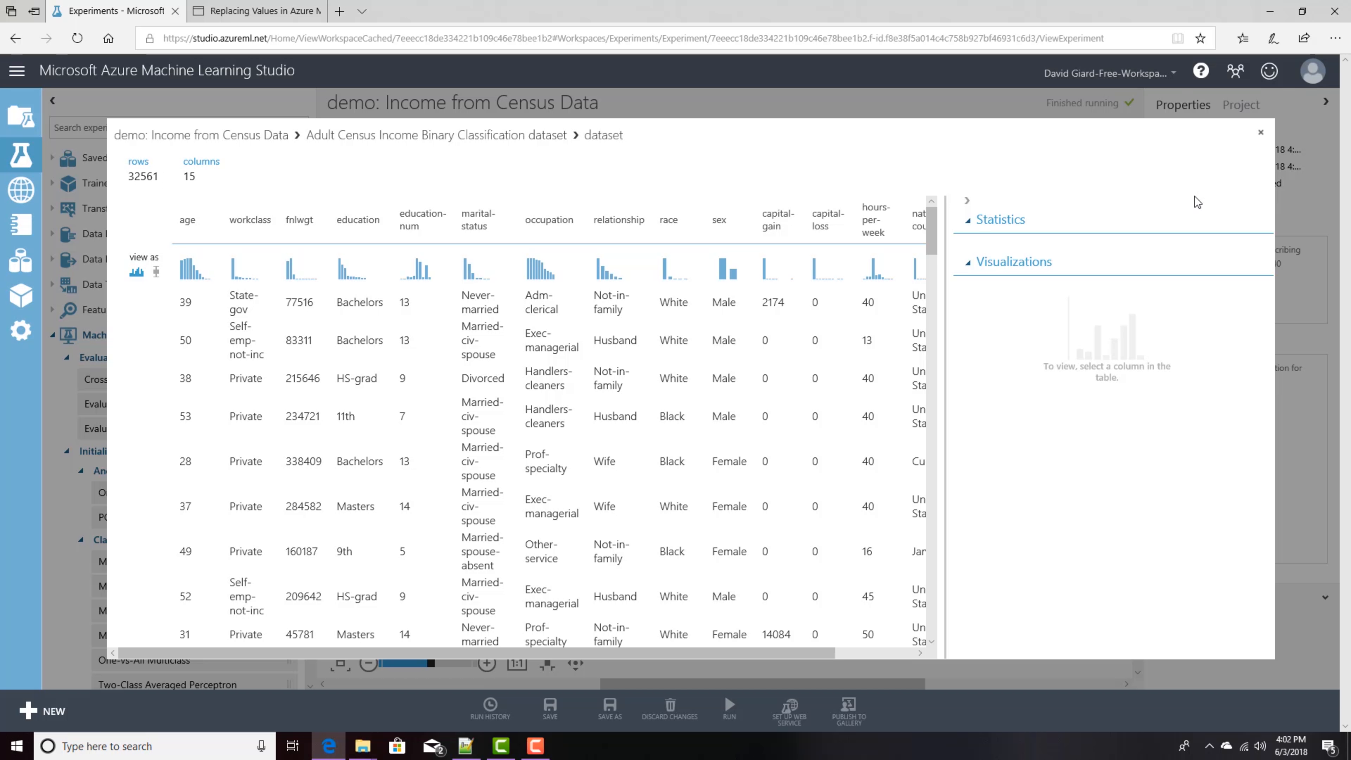
pyautogui.click(1264, 128)
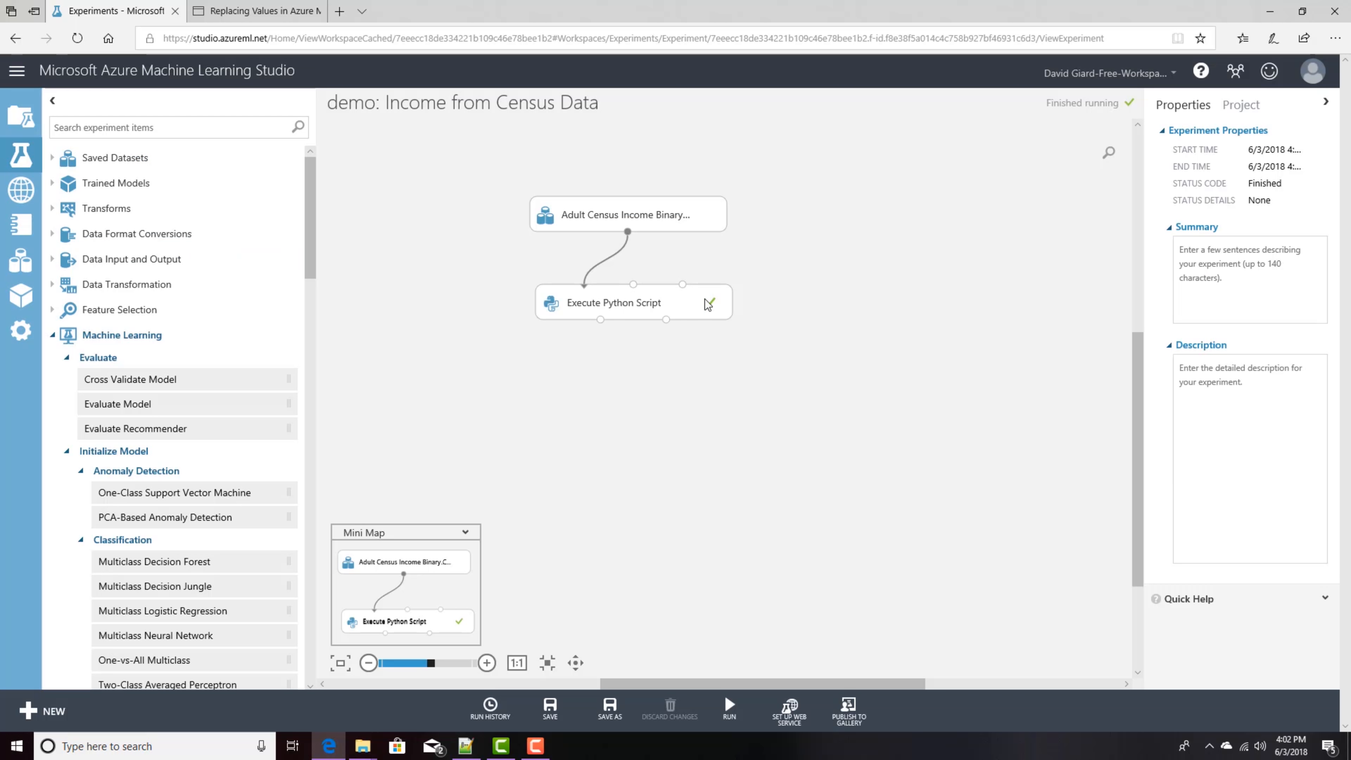
pyautogui.rightClick(599, 320)
pyautogui.click(376, 271)
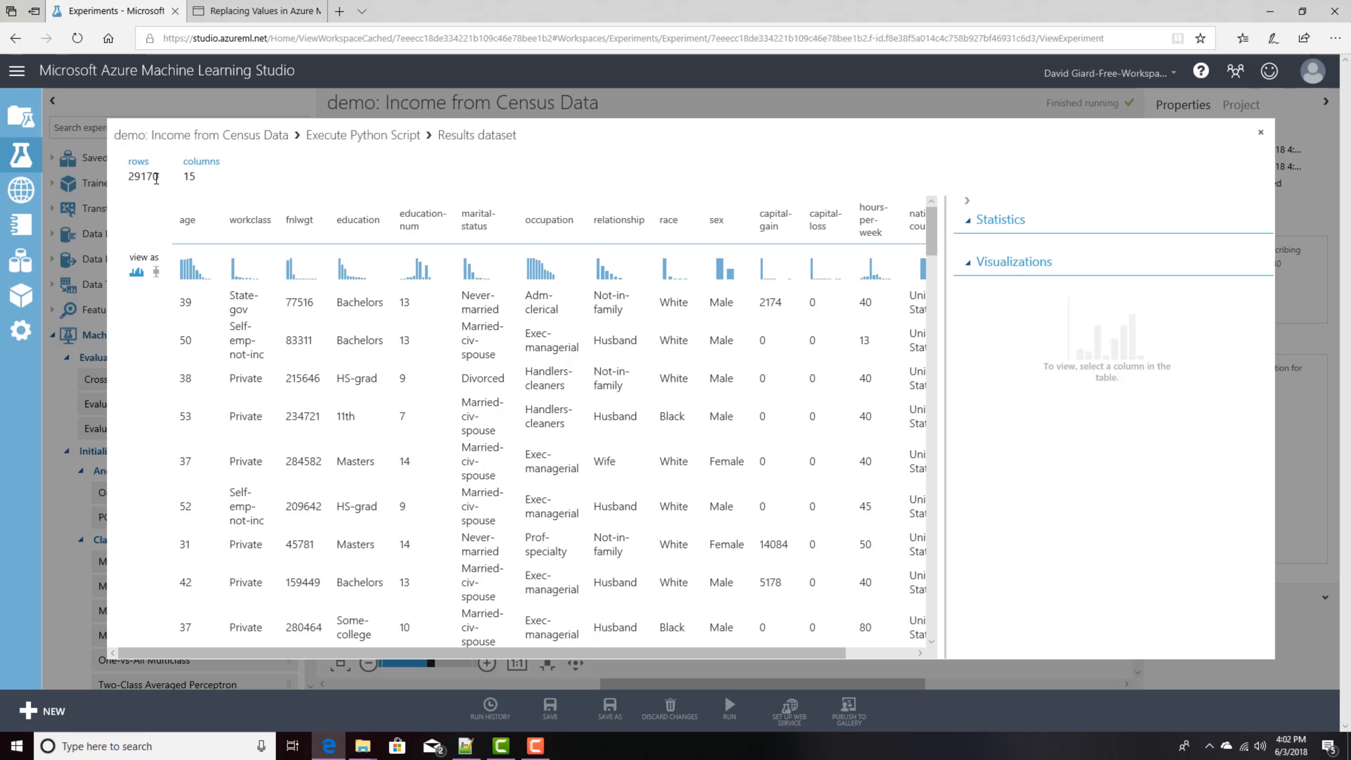
pyautogui.click(1261, 135)
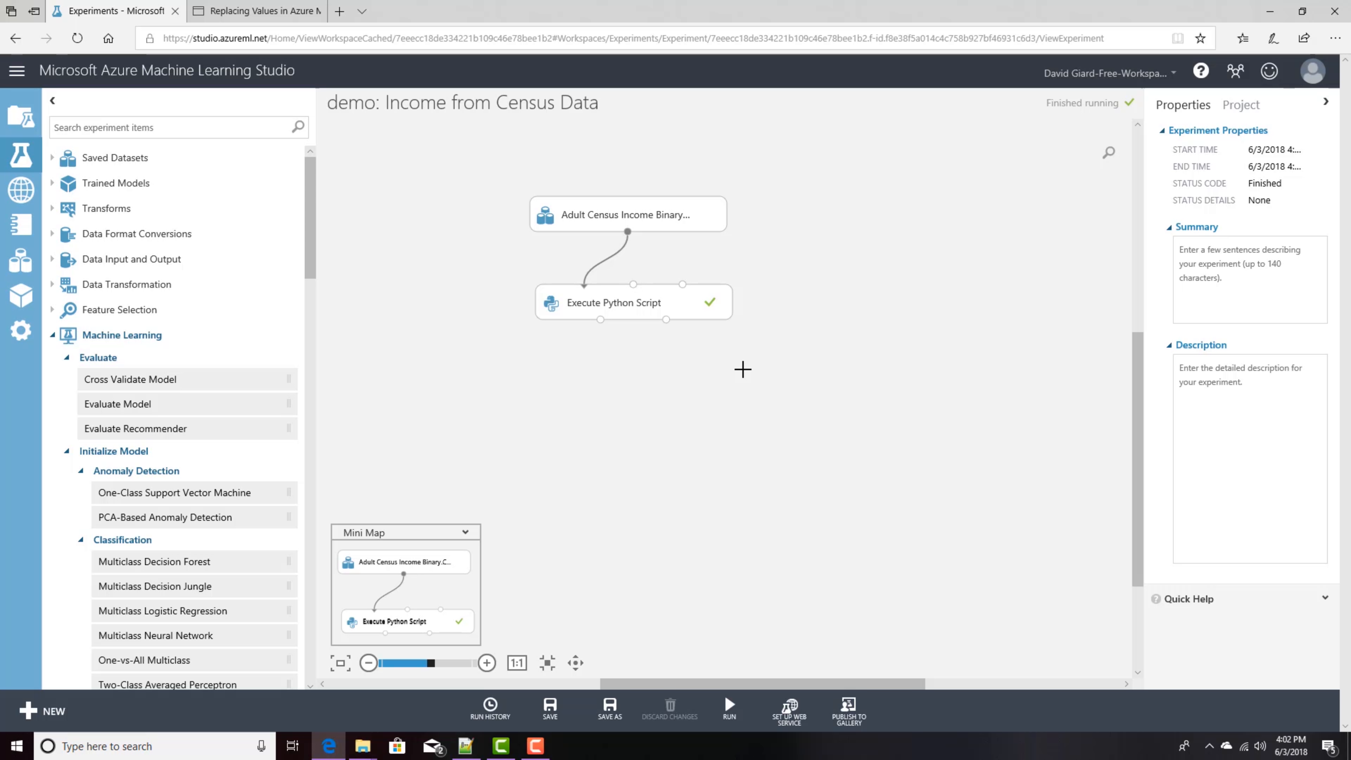
# Step: Visualize the dataset output again, inspect the workclass column's statistics and histogram, and close it
pyautogui.click(608, 292)
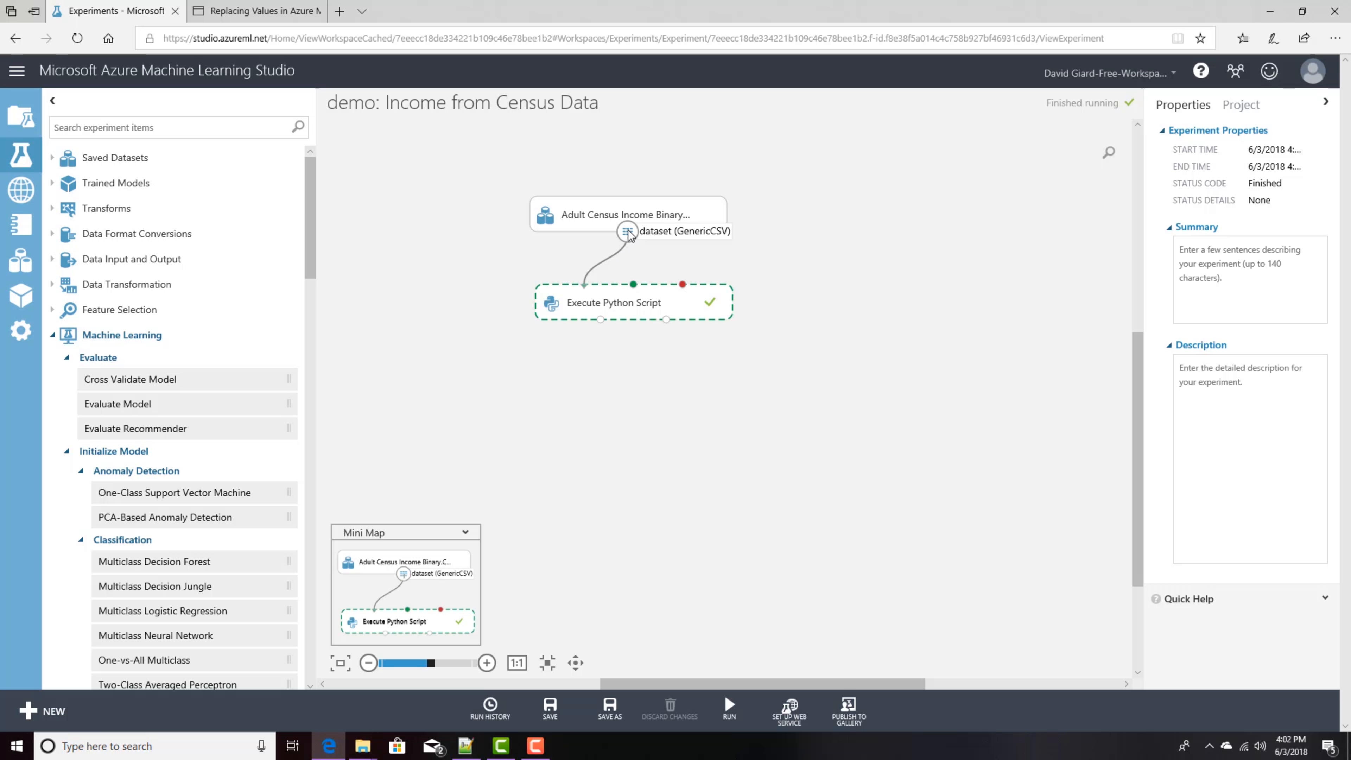
pyautogui.rightClick(628, 231)
pyautogui.click(678, 268)
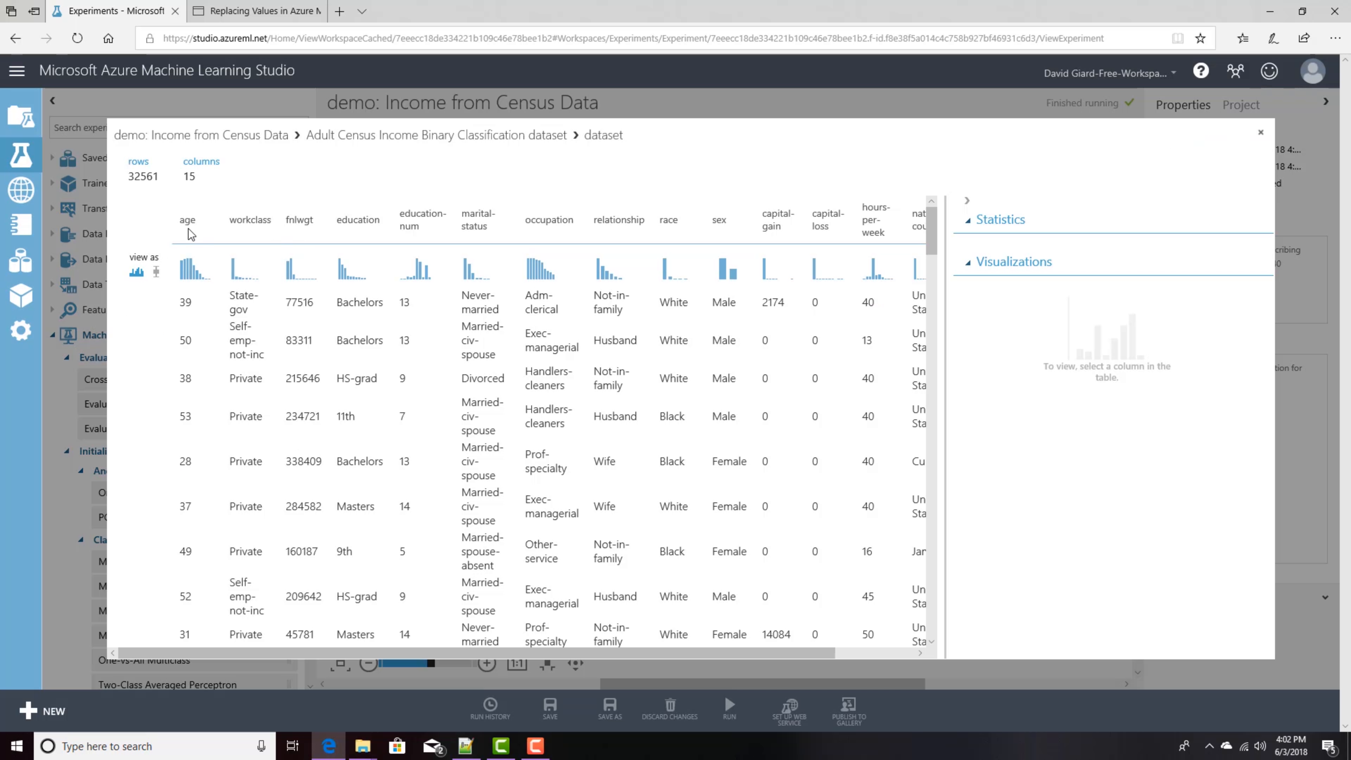
pyautogui.click(239, 222)
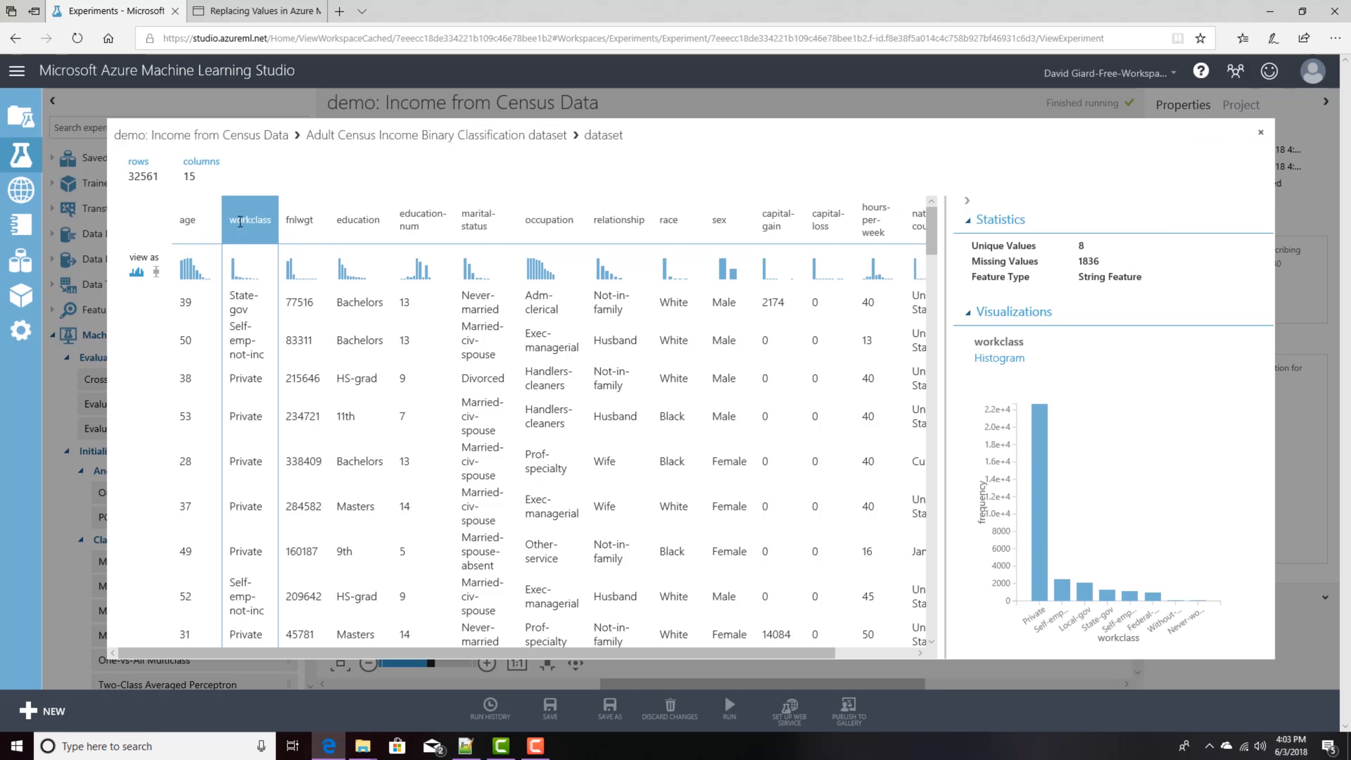
pyautogui.doubleClick(1090, 260)
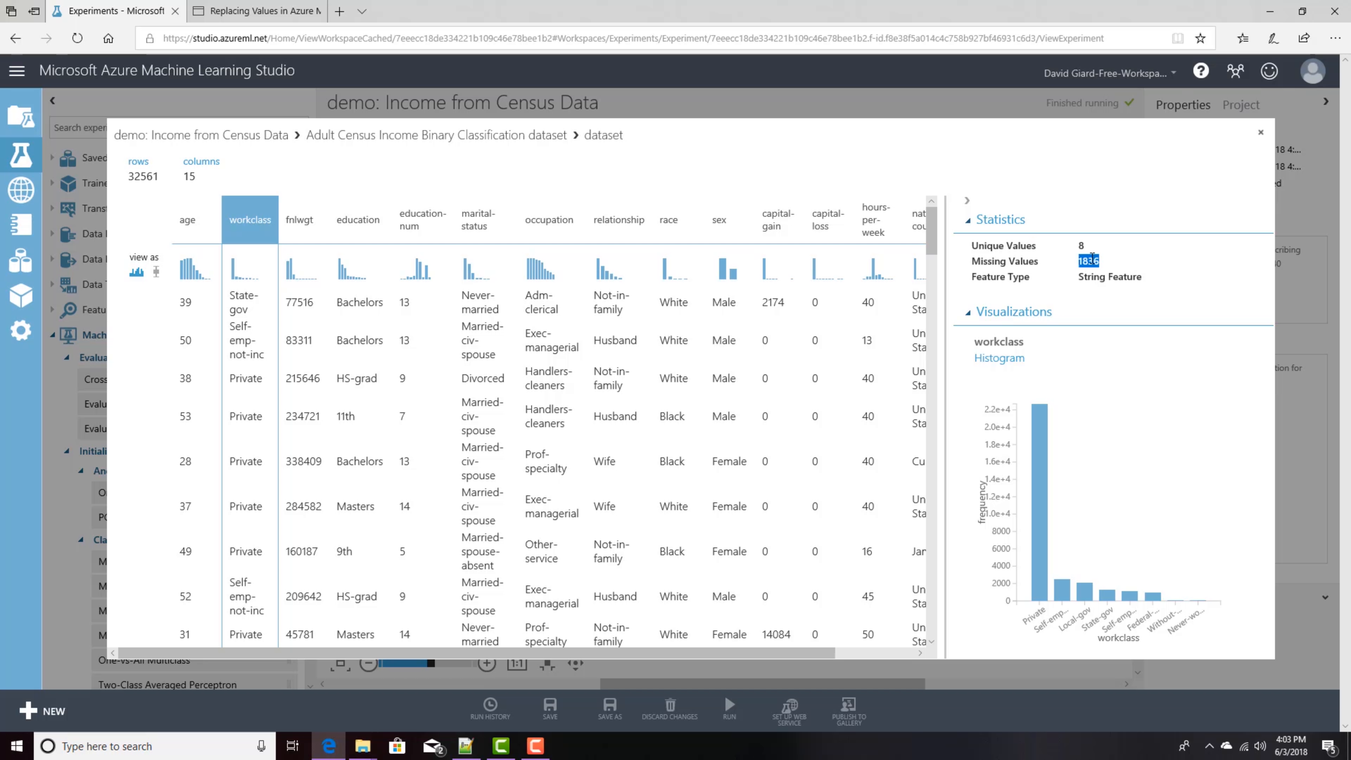
pyautogui.click(1261, 134)
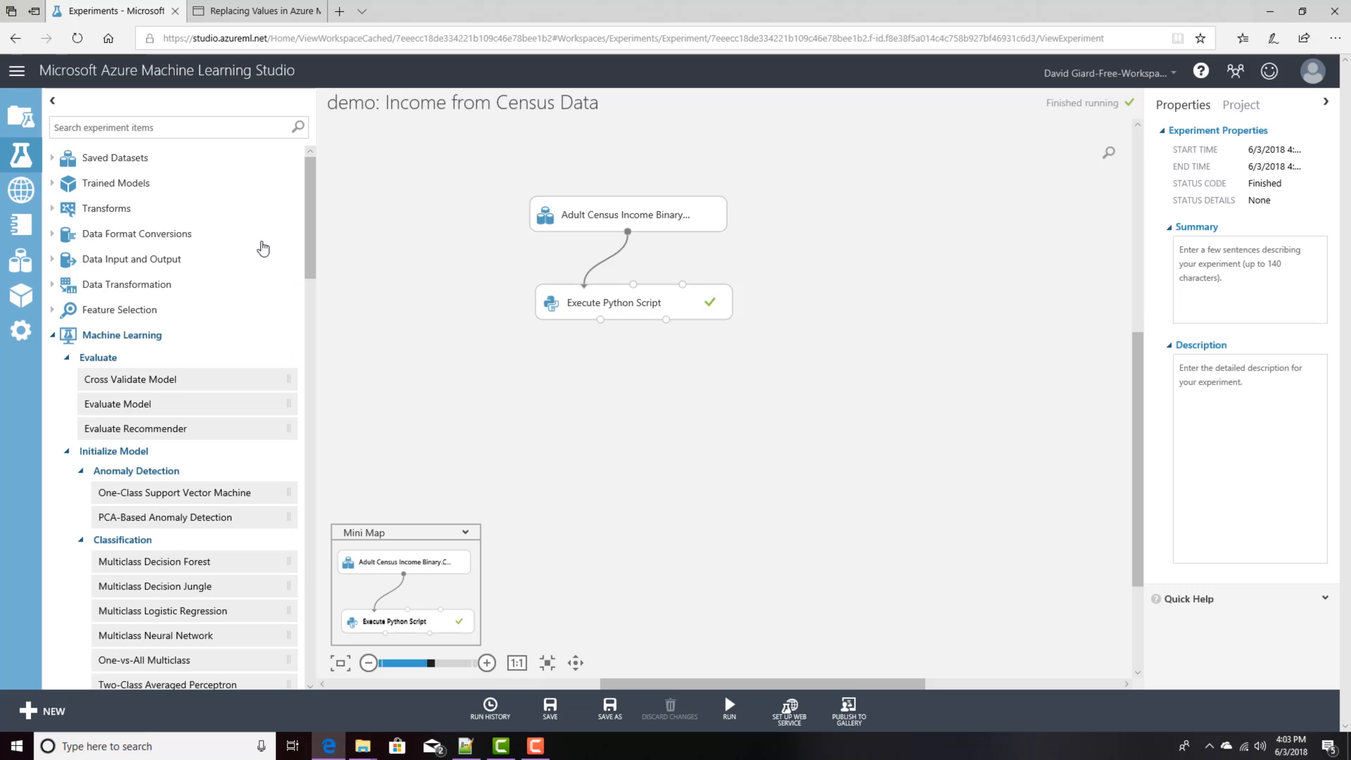
# Step: Add a Clean Missing Data module and connect the Execute Python Script output to it
pyautogui.click(181, 129)
pyautogui.write('cl')
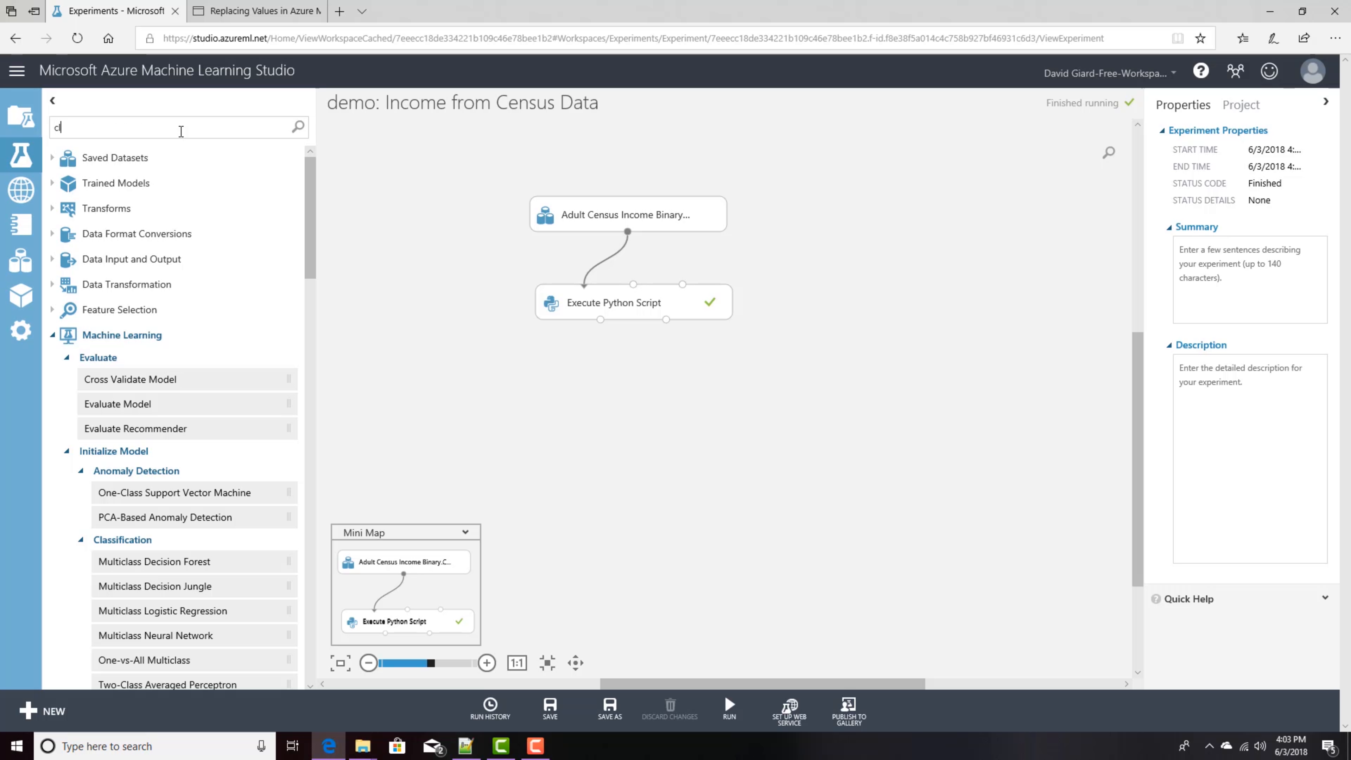
pyautogui.write('ean missing')
pyautogui.moveTo(137, 379); pyautogui.dragTo(628, 376)
pyautogui.moveTo(603, 324); pyautogui.dragTo(627, 359)
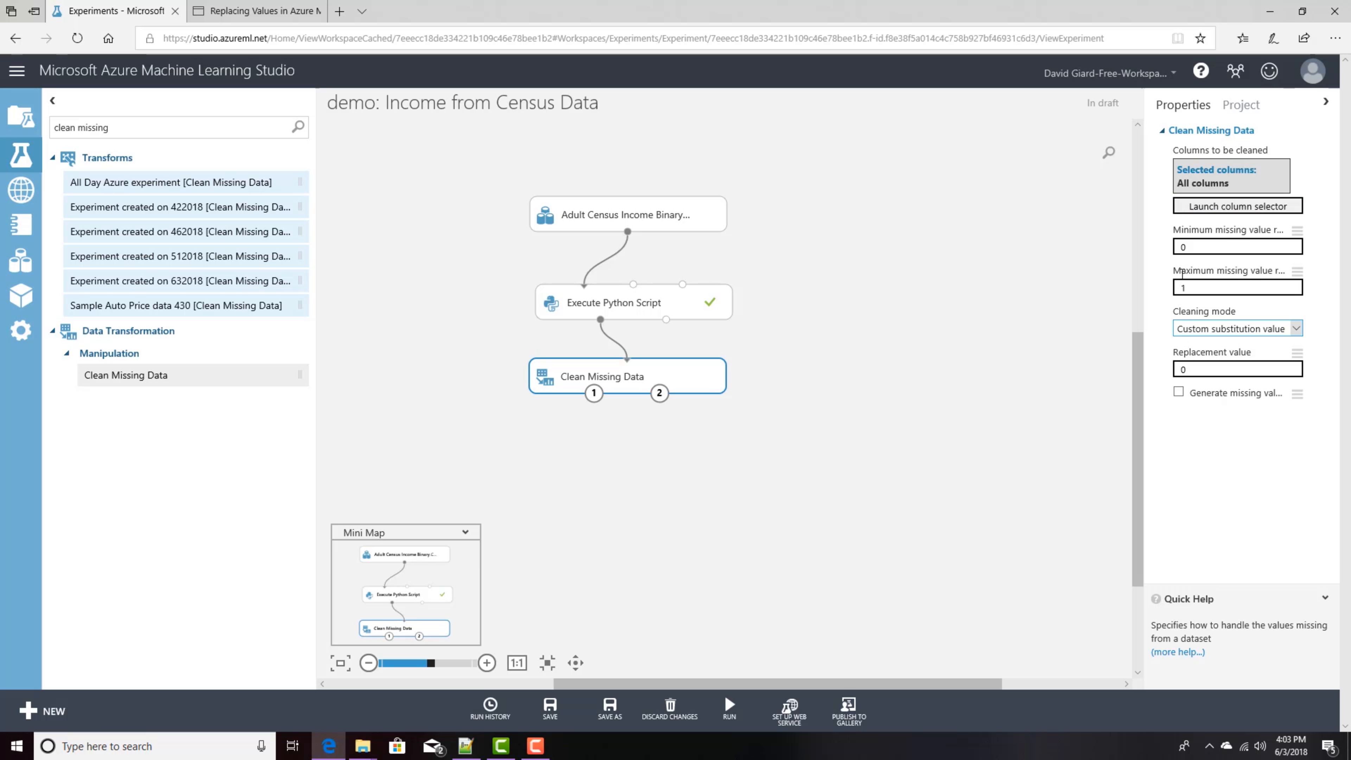
# Step: Set the Clean Missing Data cleaning mode to Remove entire row and run the experiment
pyautogui.click(1219, 212)
pyautogui.click(1296, 329)
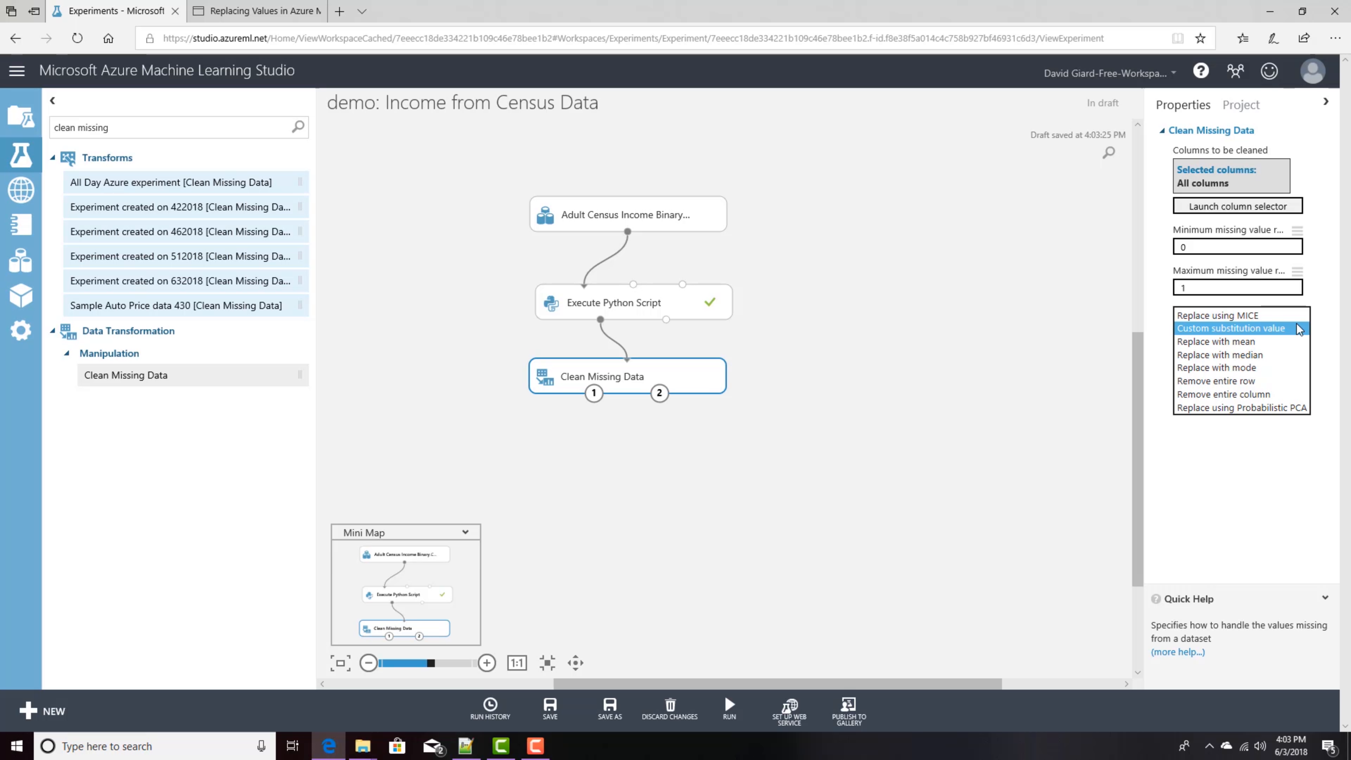
pyautogui.click(1236, 381)
pyautogui.click(843, 400)
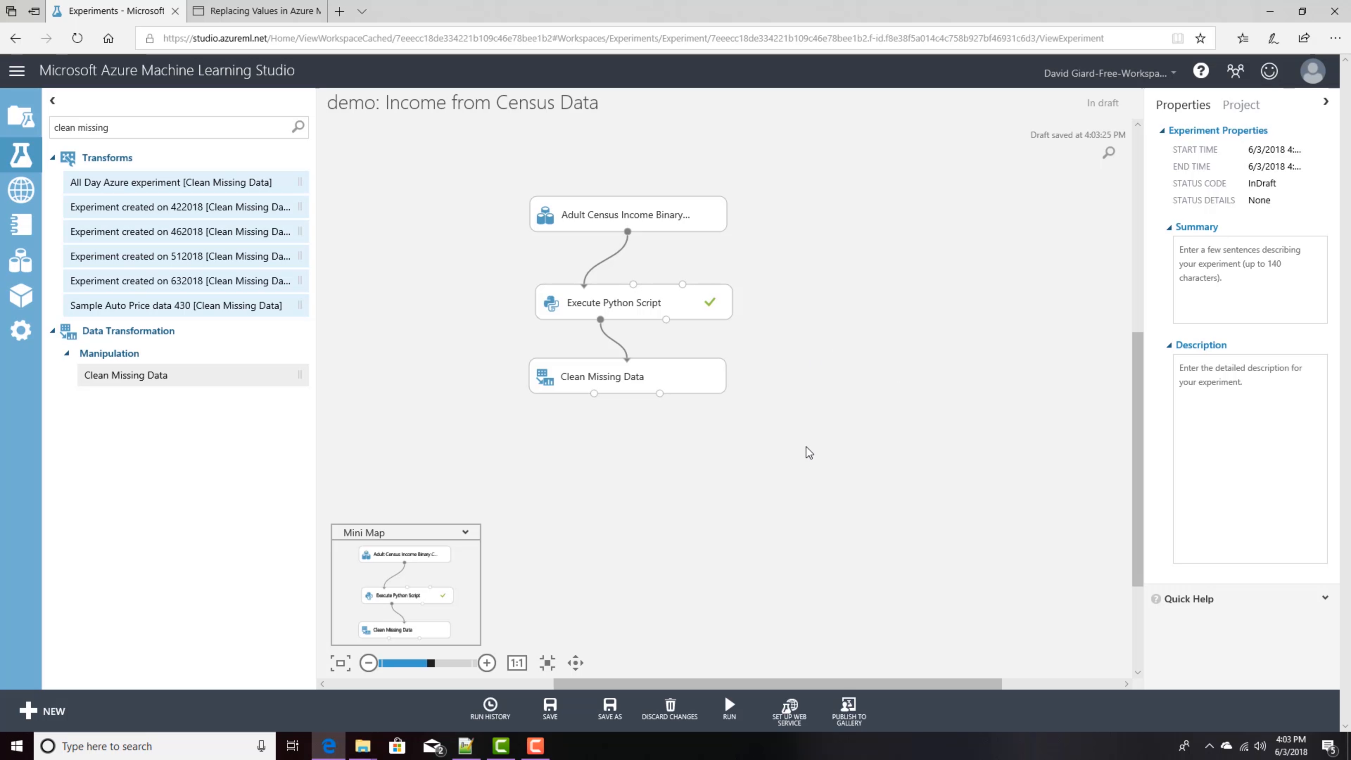
pyautogui.click(729, 708)
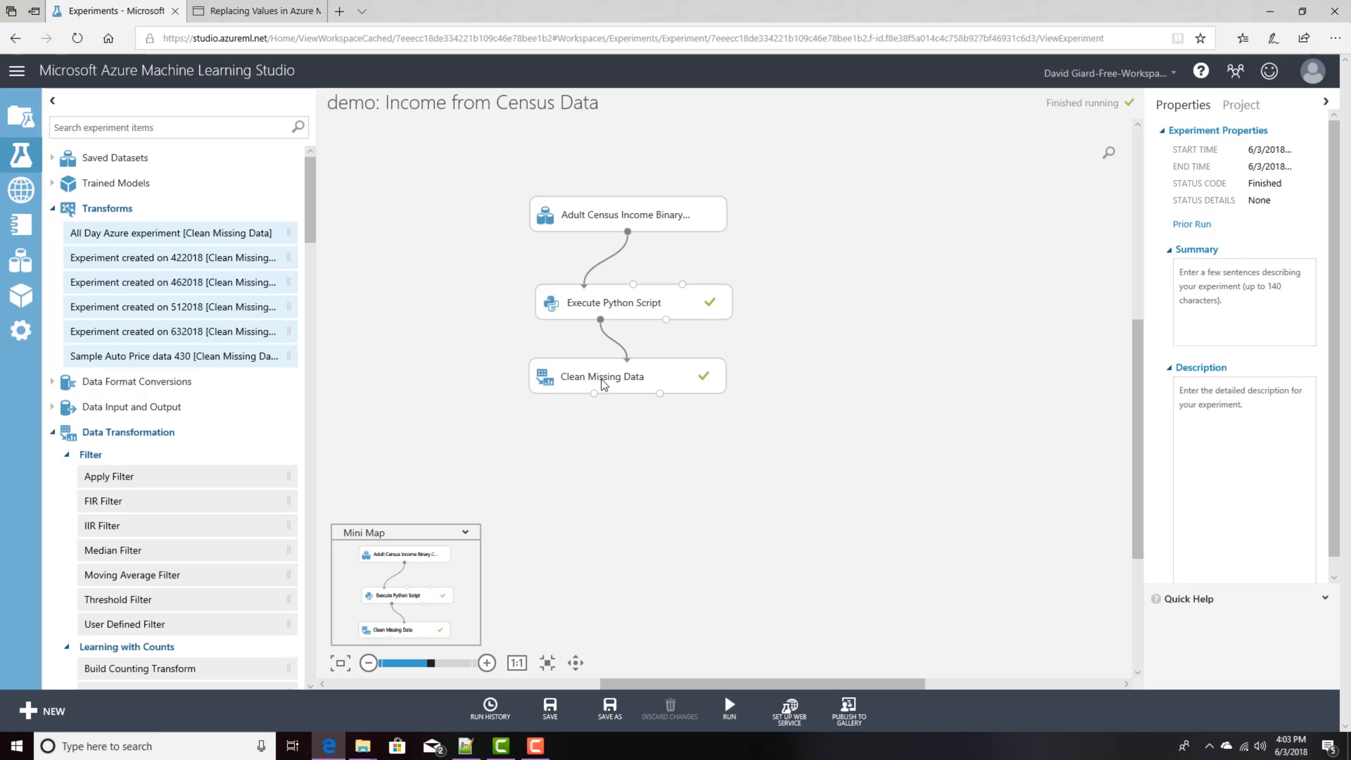
# Step: Visualize the Execute Python Script results, then the Clean Missing Data cleaned dataset, closing each view
pyautogui.rightClick(601, 322)
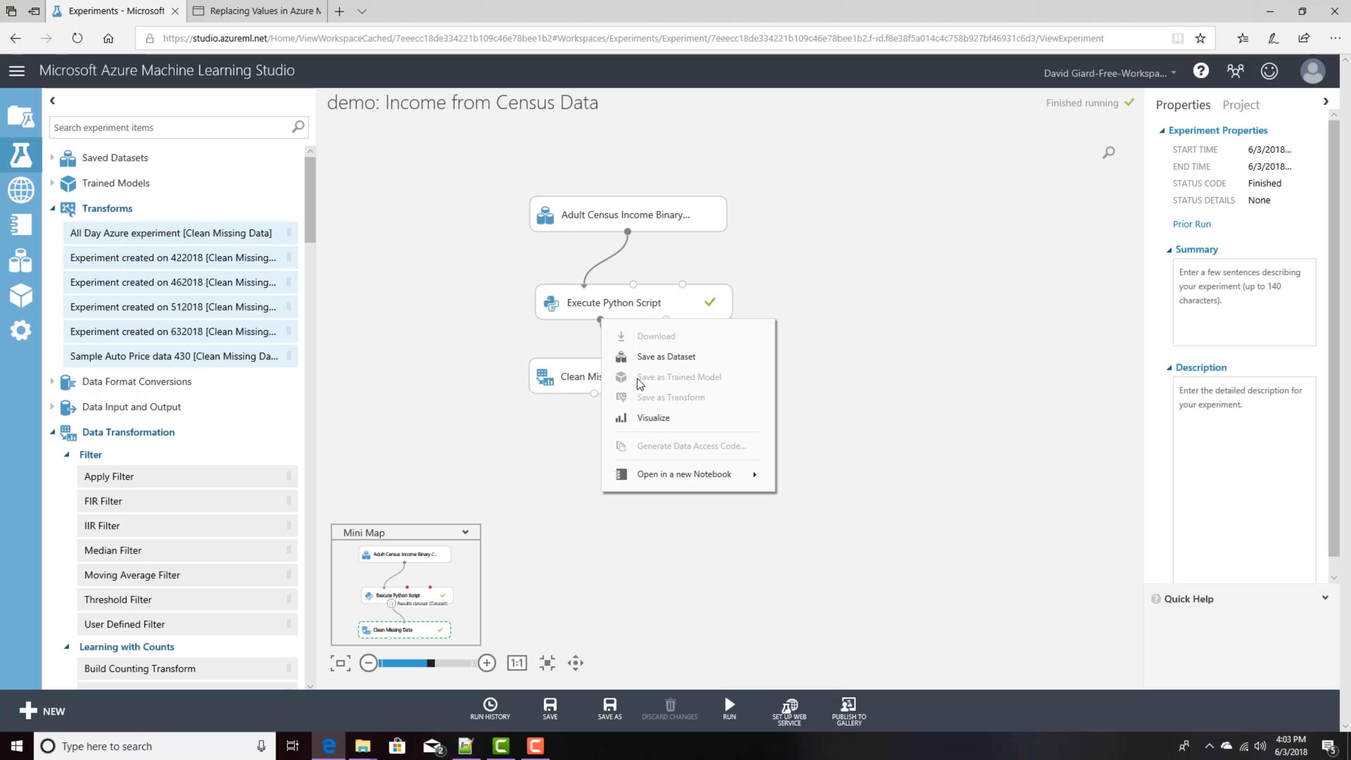
pyautogui.click(646, 416)
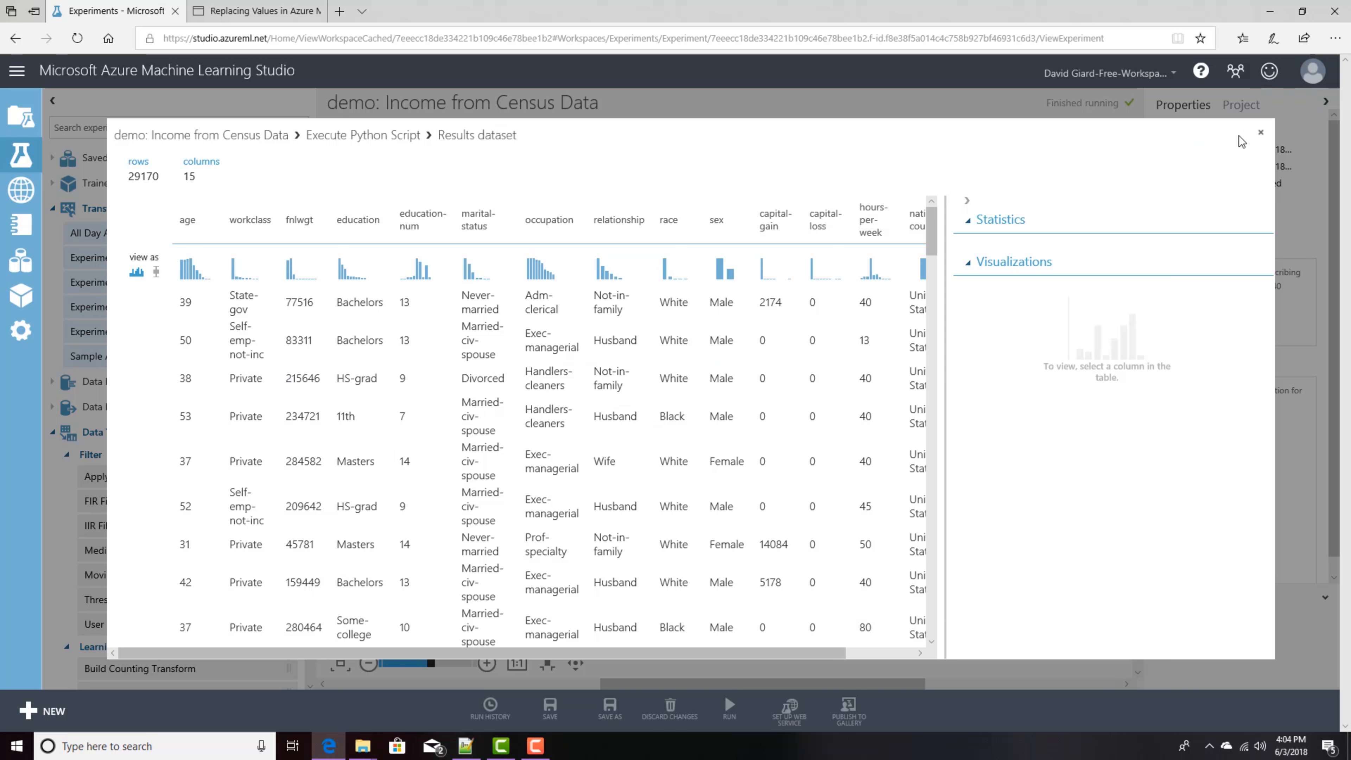
pyautogui.click(1260, 133)
pyautogui.rightClick(593, 392)
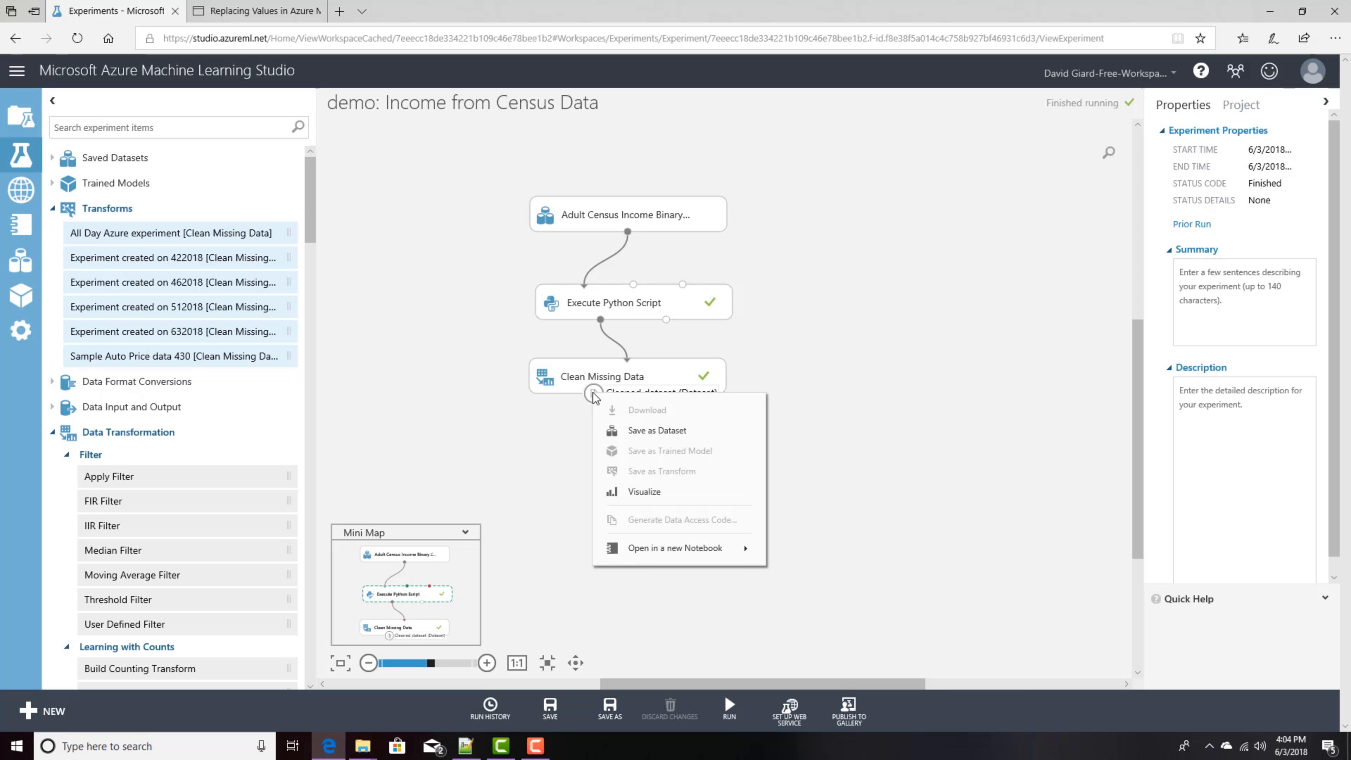
pyautogui.click(643, 492)
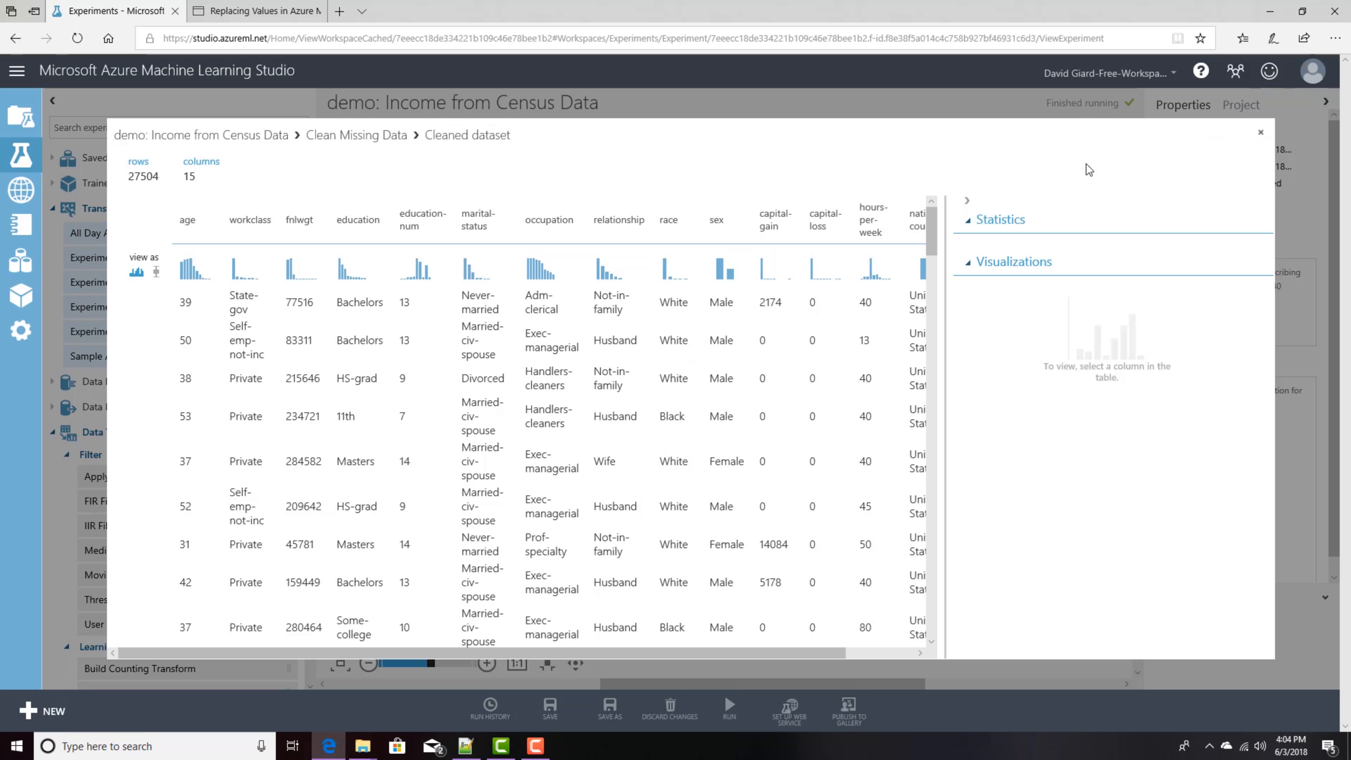
pyautogui.click(1260, 133)
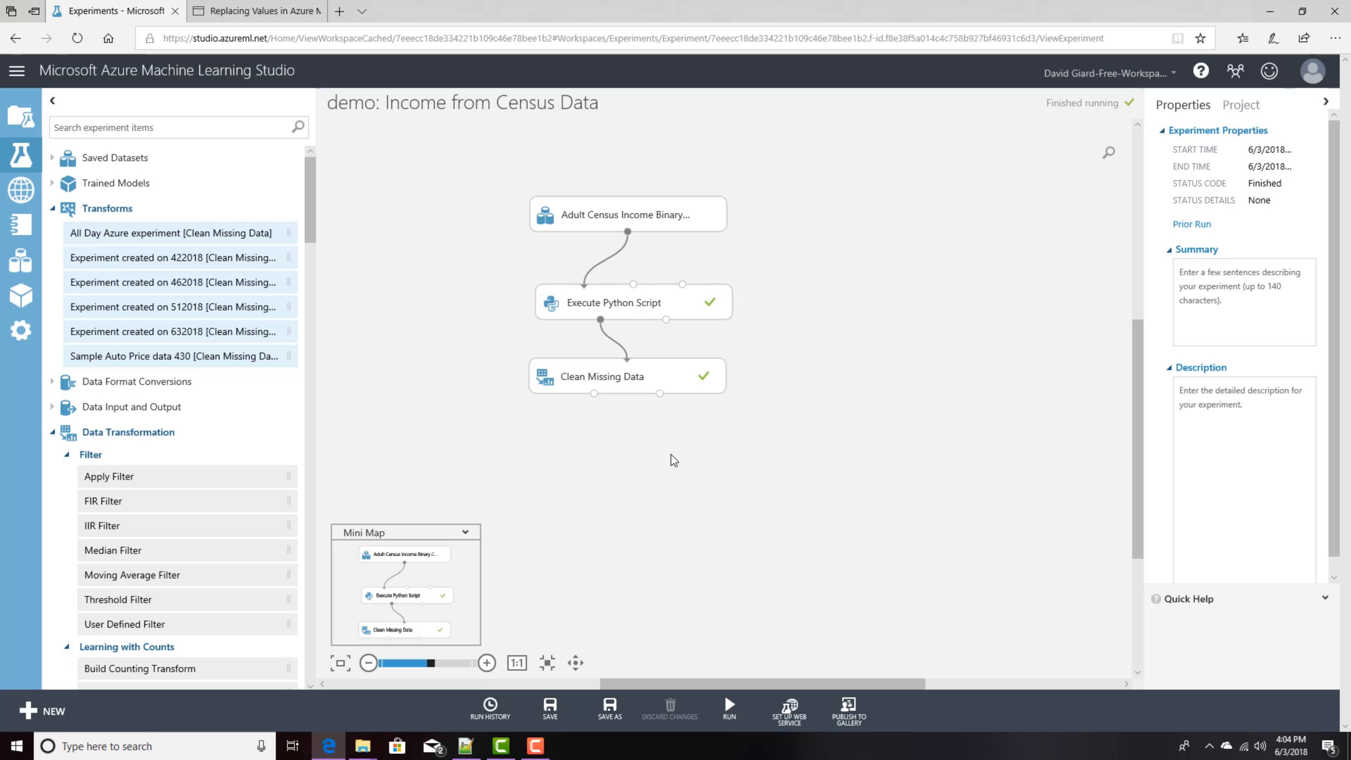
# Step: Visualize the cleaned dataset again and inspect each column's statistics from age through hours-per-week
pyautogui.rightClick(594, 394)
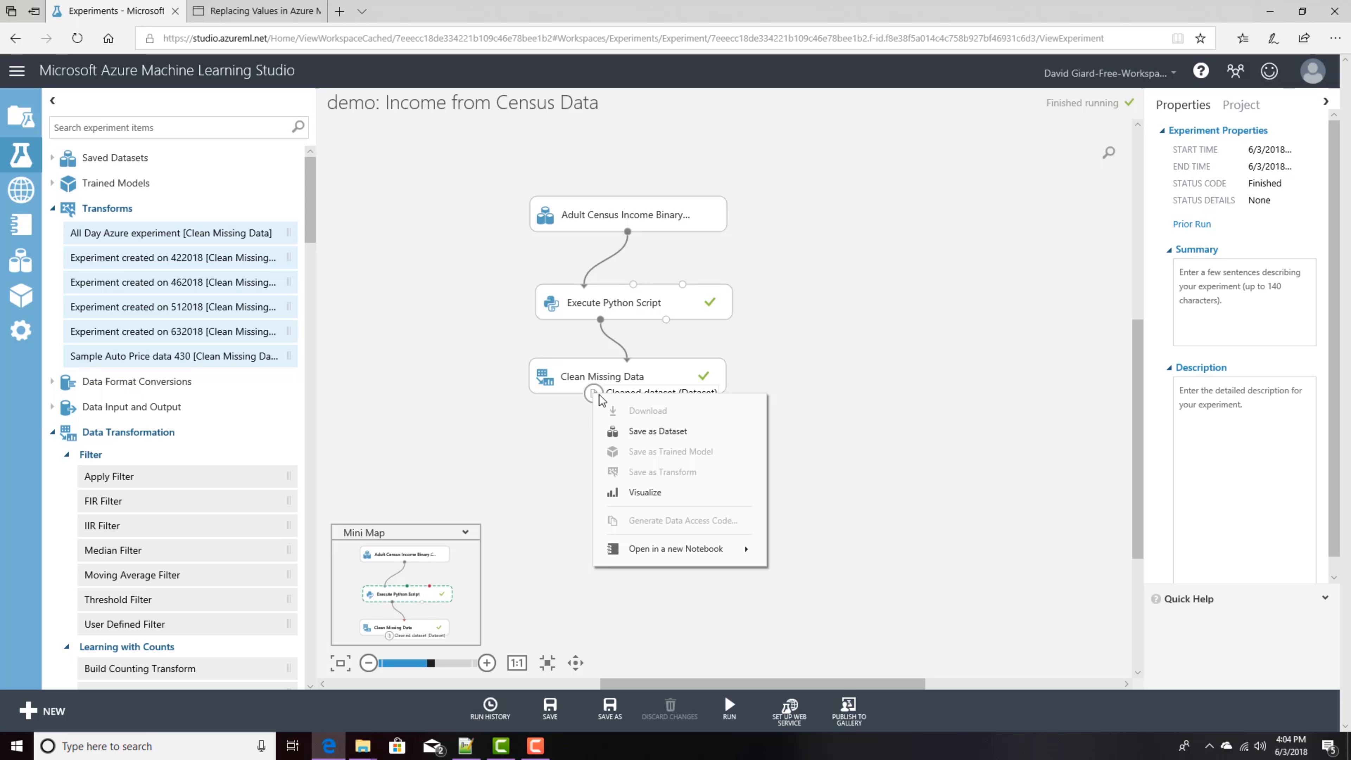
pyautogui.click(628, 491)
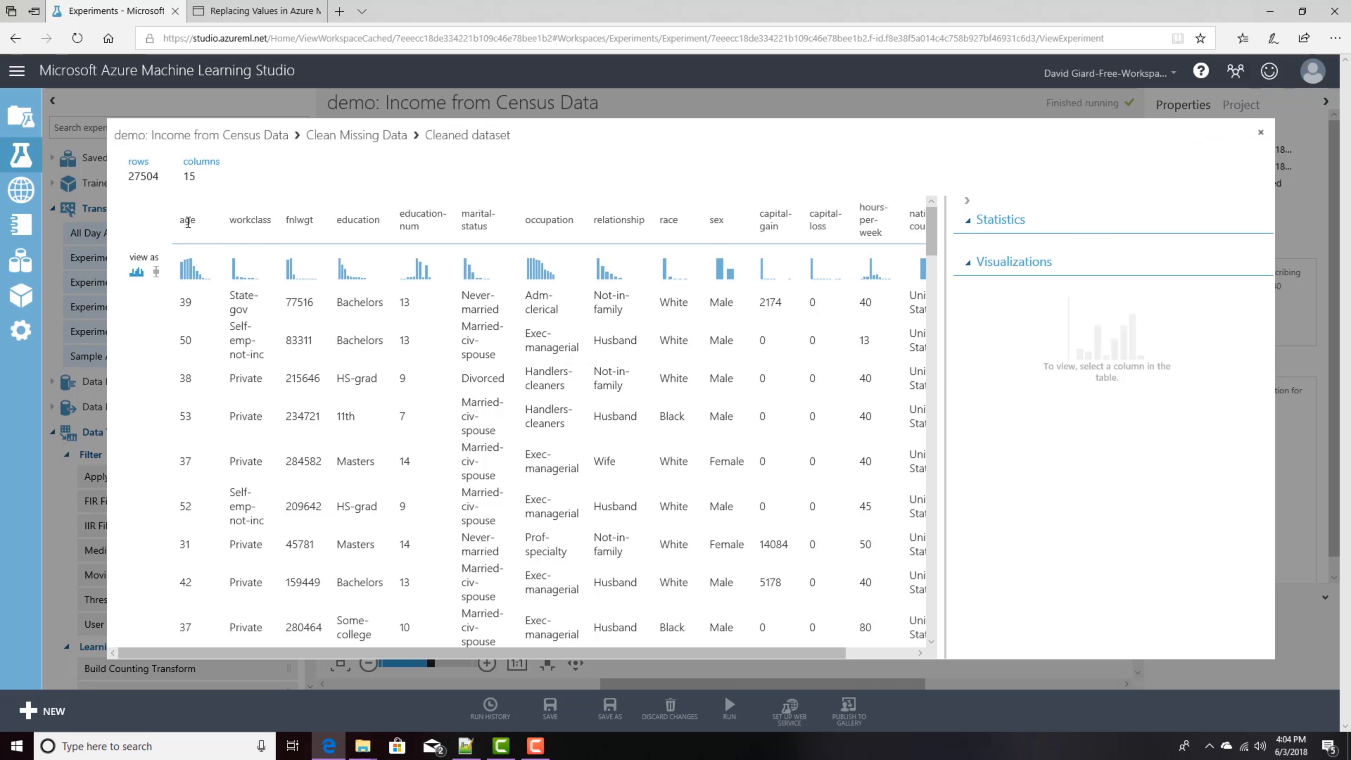
pyautogui.click(188, 222)
pyautogui.click(250, 220)
pyautogui.click(299, 220)
pyautogui.click(358, 220)
pyautogui.click(420, 220)
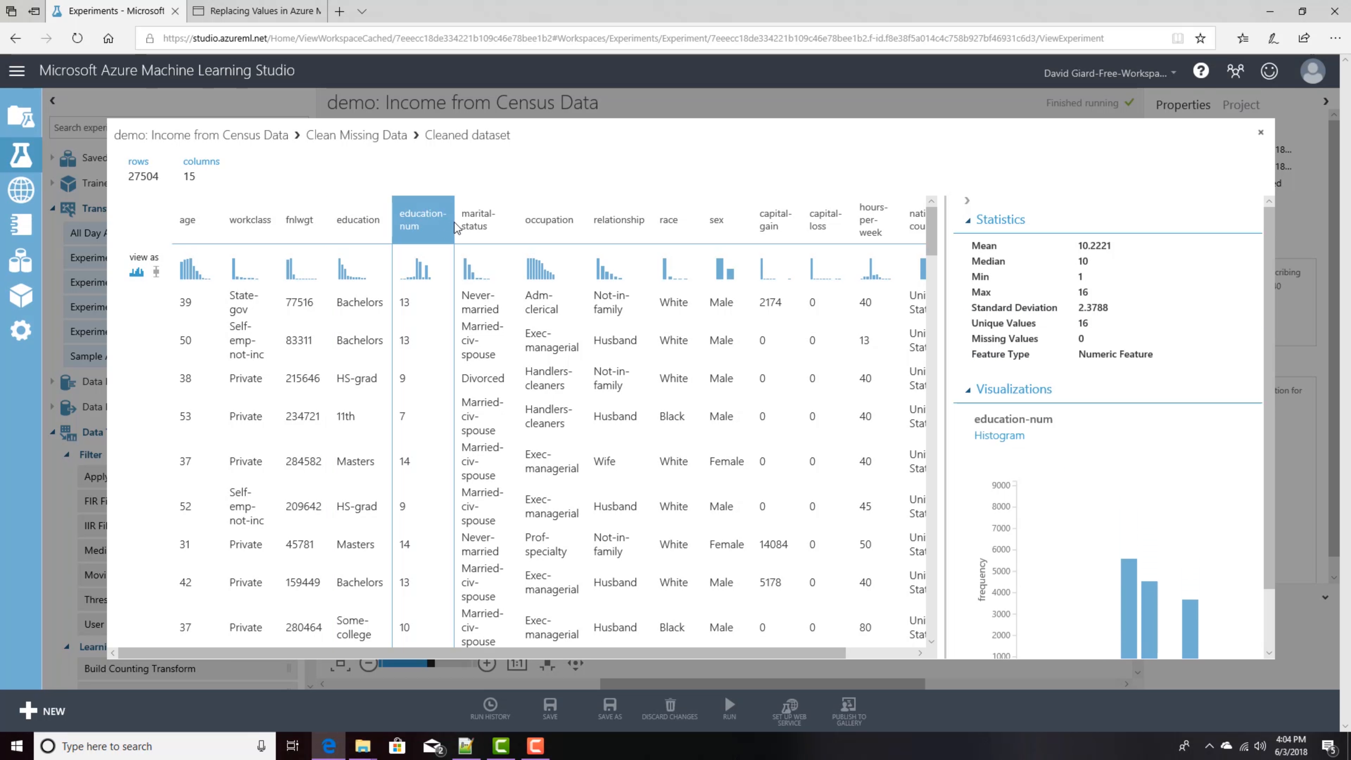
pyautogui.click(478, 220)
pyautogui.click(553, 220)
pyautogui.click(618, 220)
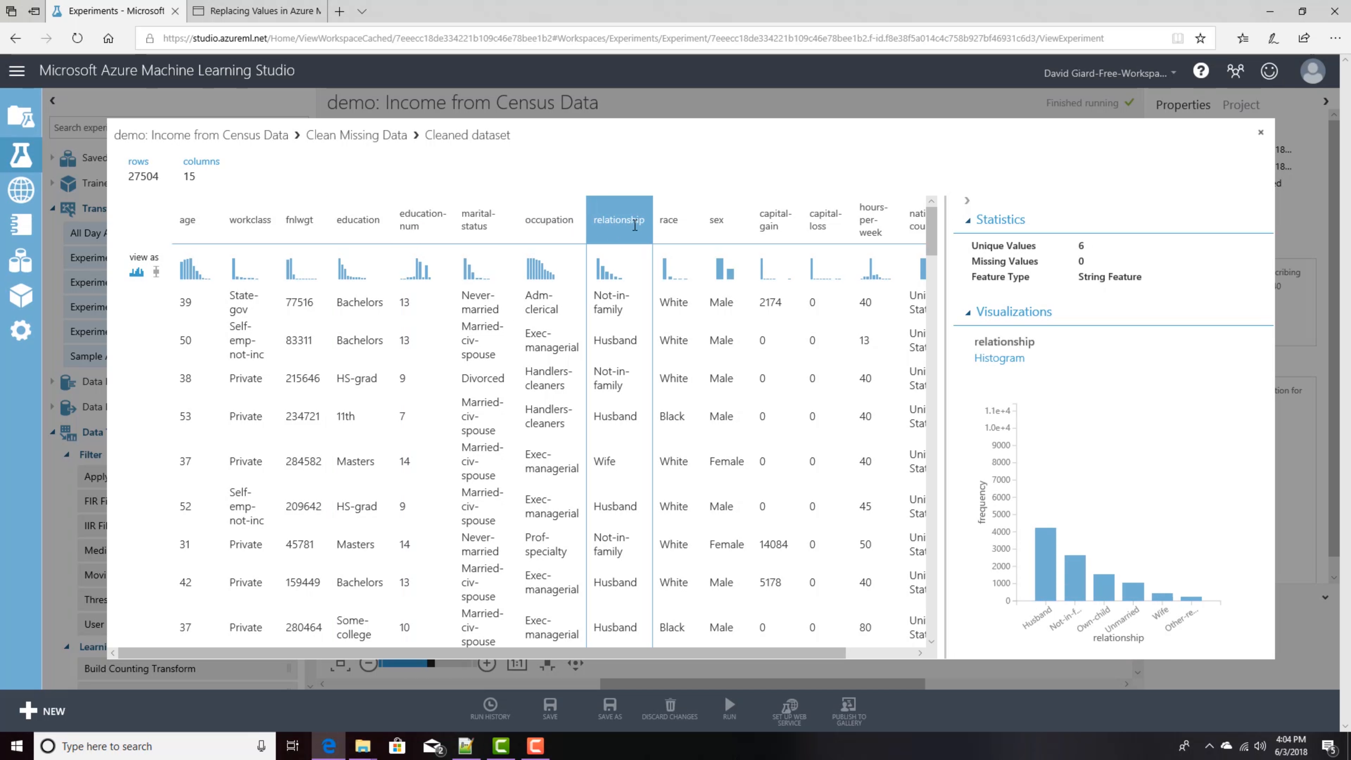
pyautogui.doubleClick(669, 220)
pyautogui.click(716, 221)
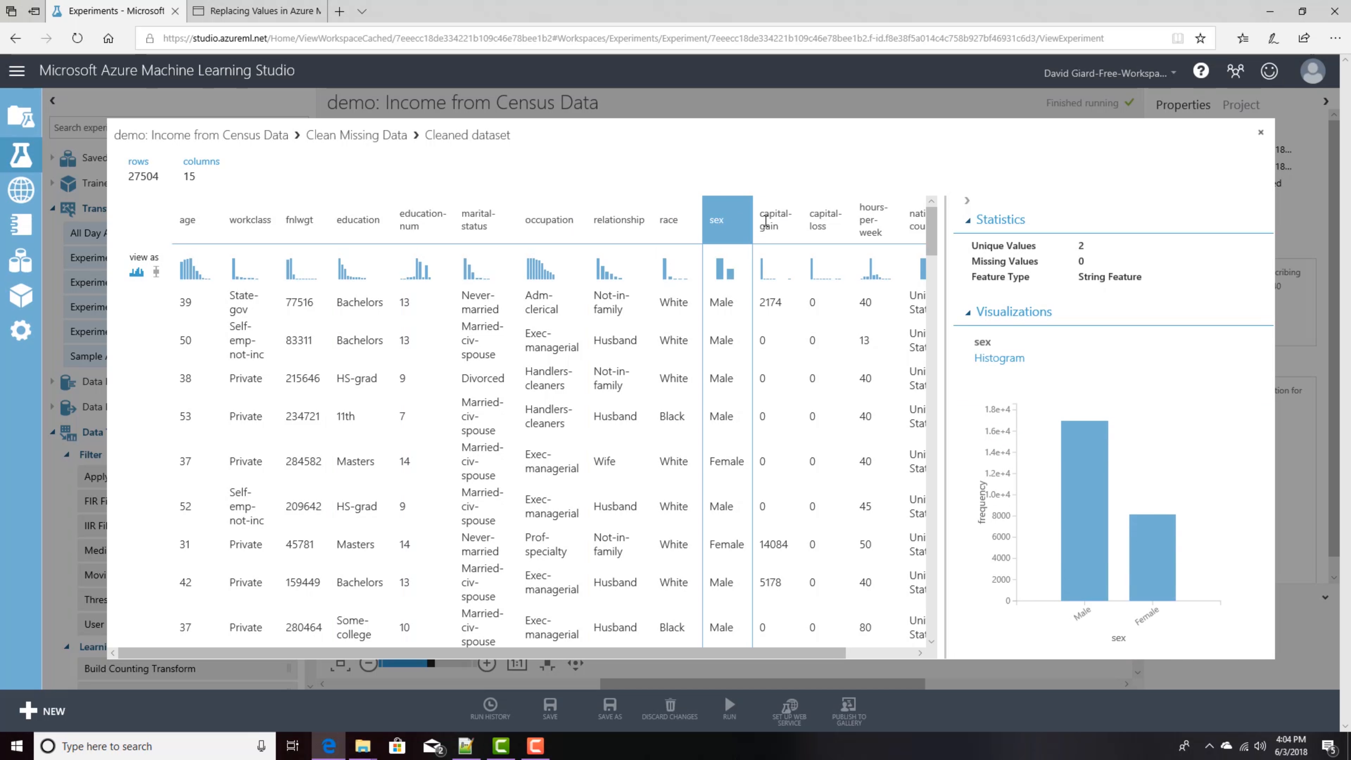
pyautogui.click(775, 220)
pyautogui.click(825, 220)
pyautogui.click(887, 232)
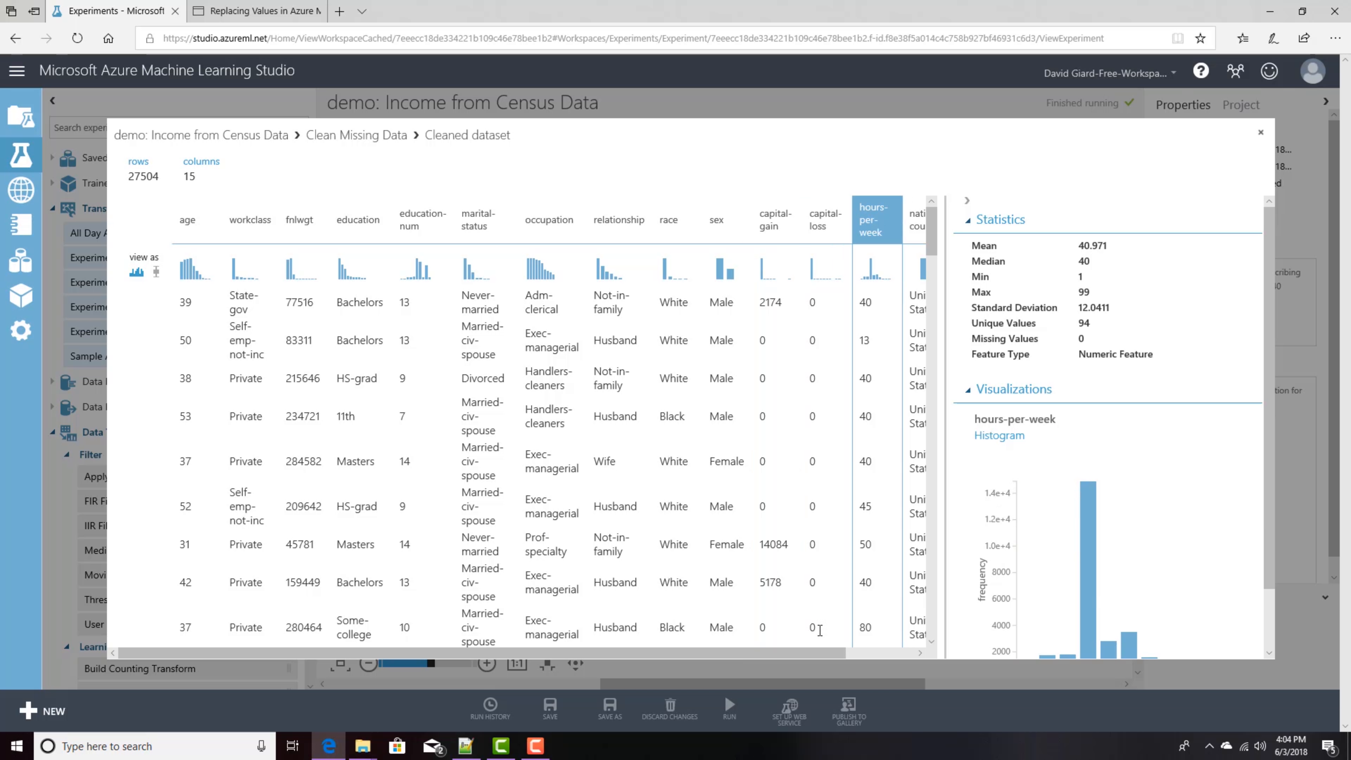
pyautogui.moveTo(832, 653); pyautogui.dragTo(906, 659)
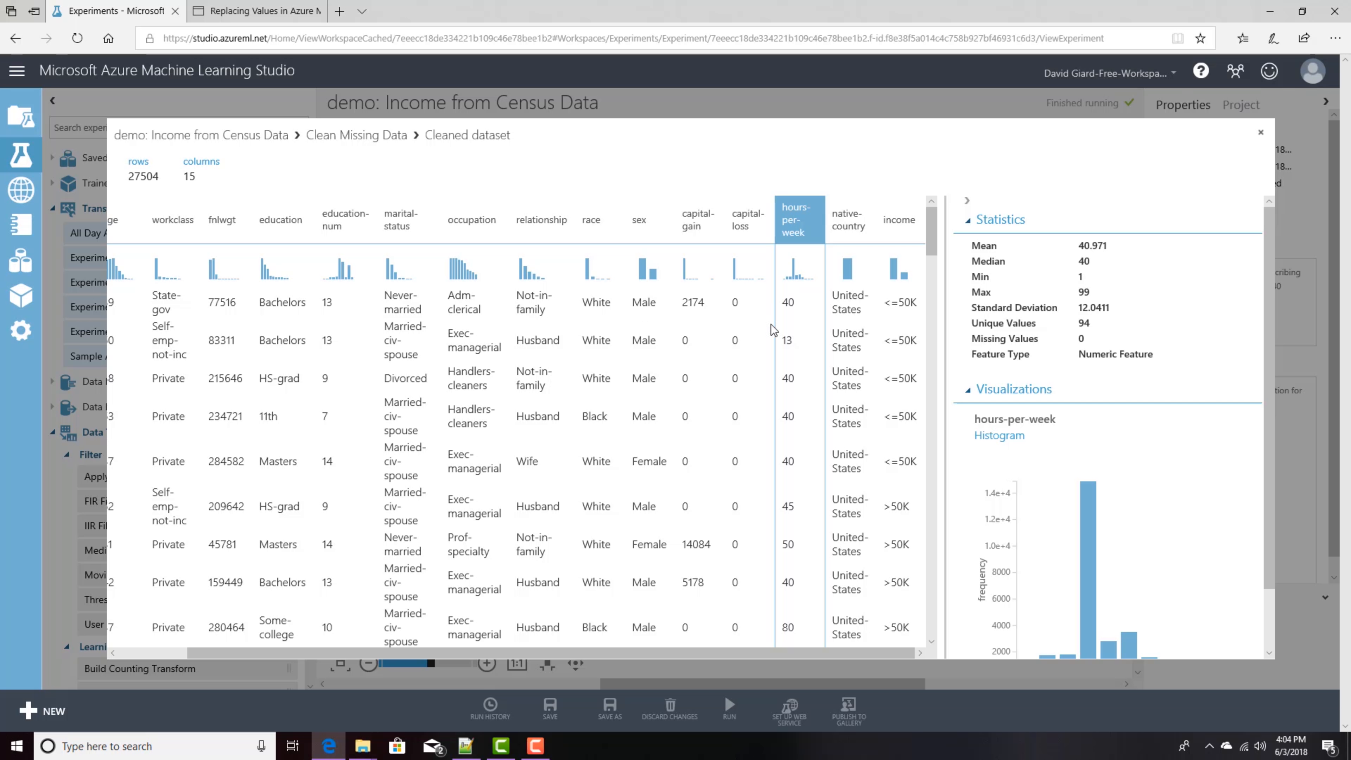
# Step: Compare the statistics of capital-gain, capital-loss, education and education-num columns, then close the view
pyautogui.click(705, 218)
pyautogui.click(735, 219)
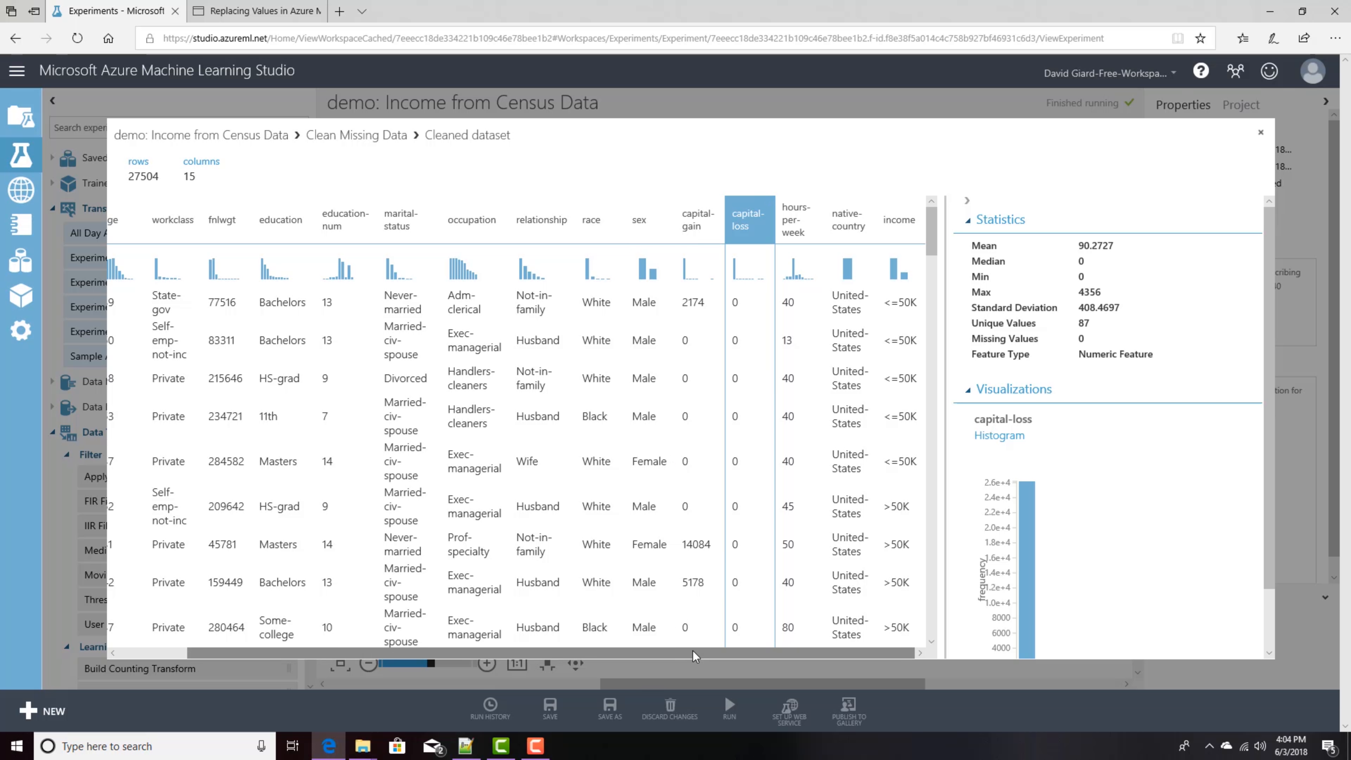
pyautogui.moveTo(674, 653); pyautogui.dragTo(497, 659)
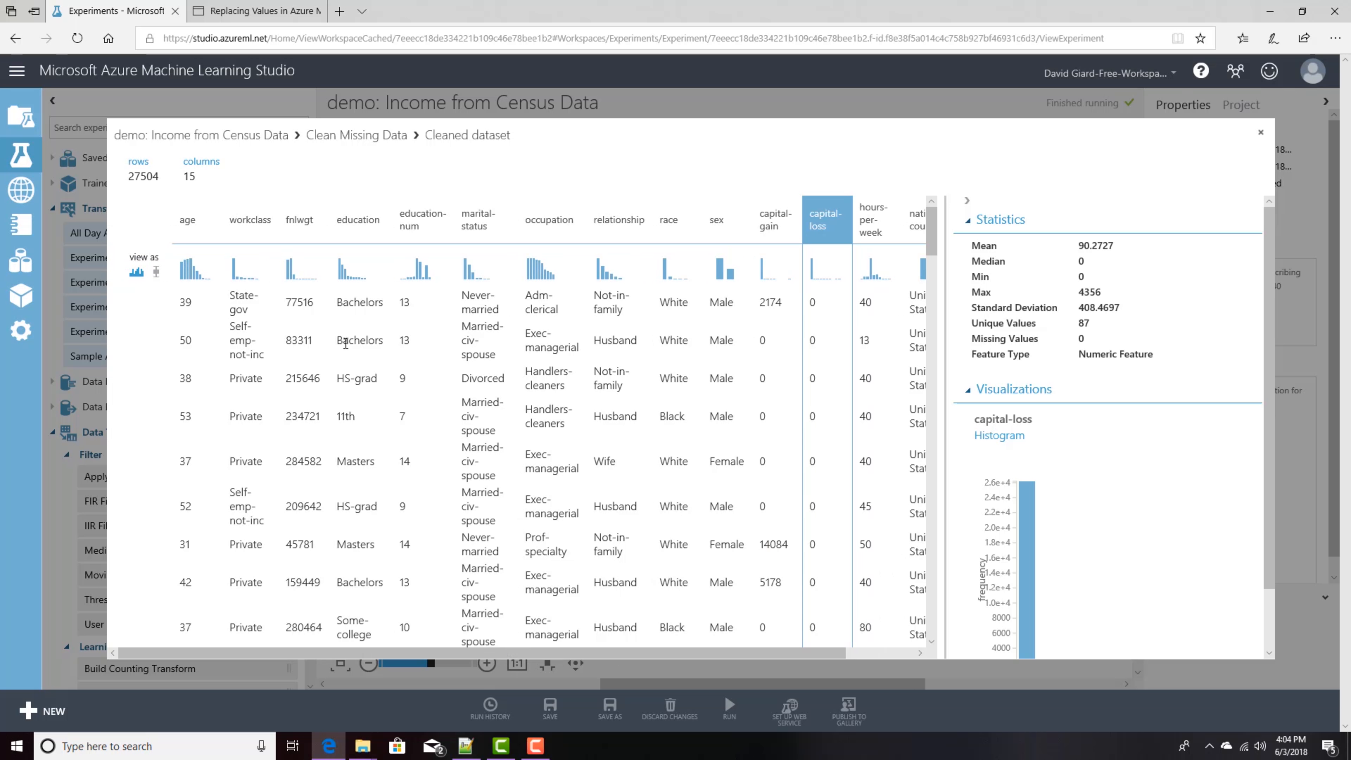
pyautogui.click(361, 223)
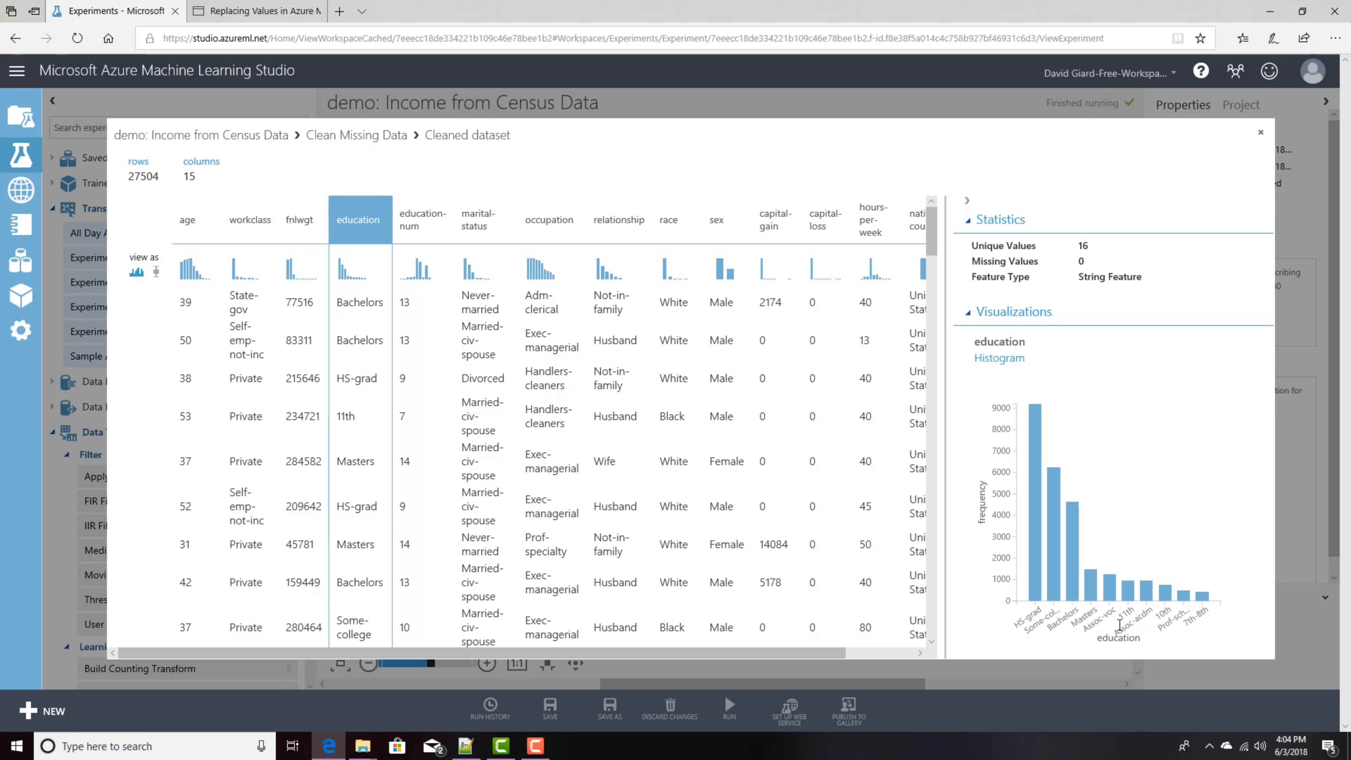
pyautogui.click(423, 222)
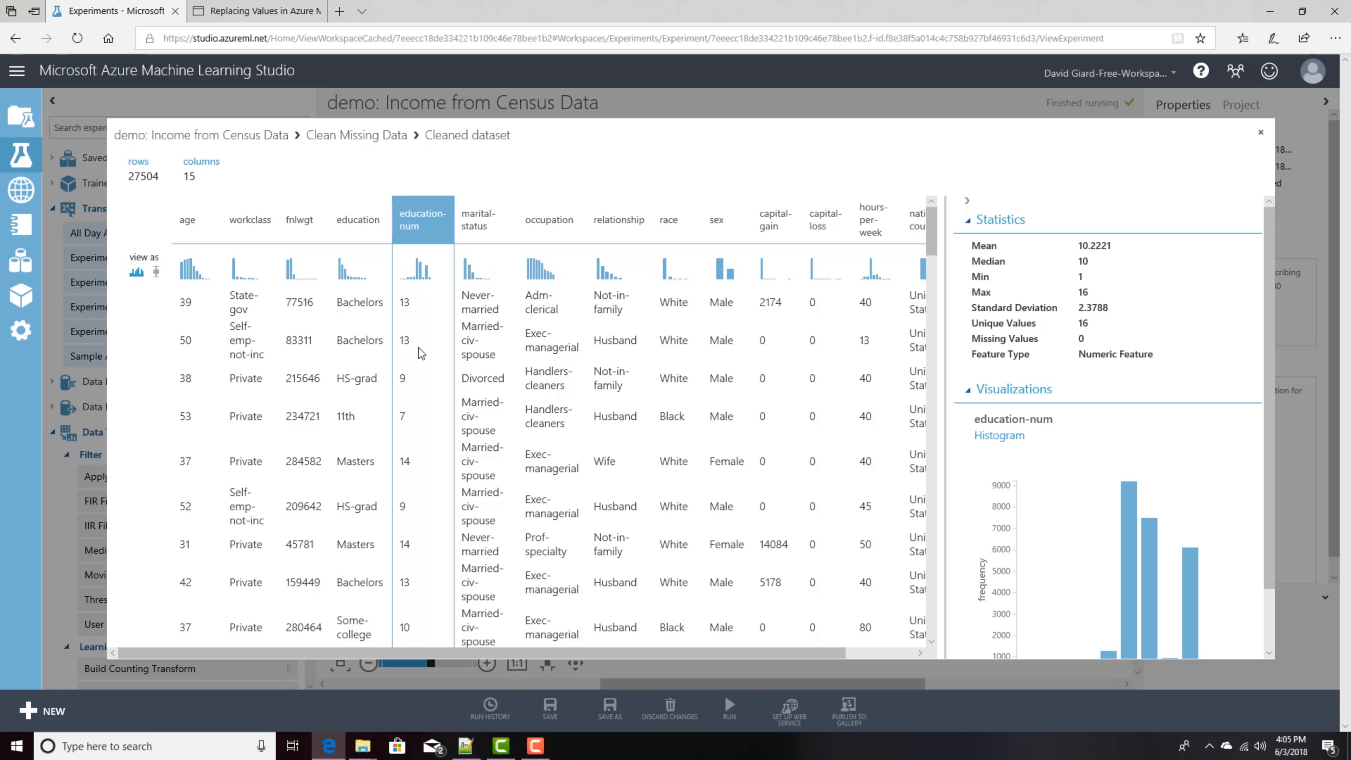
pyautogui.click(358, 304)
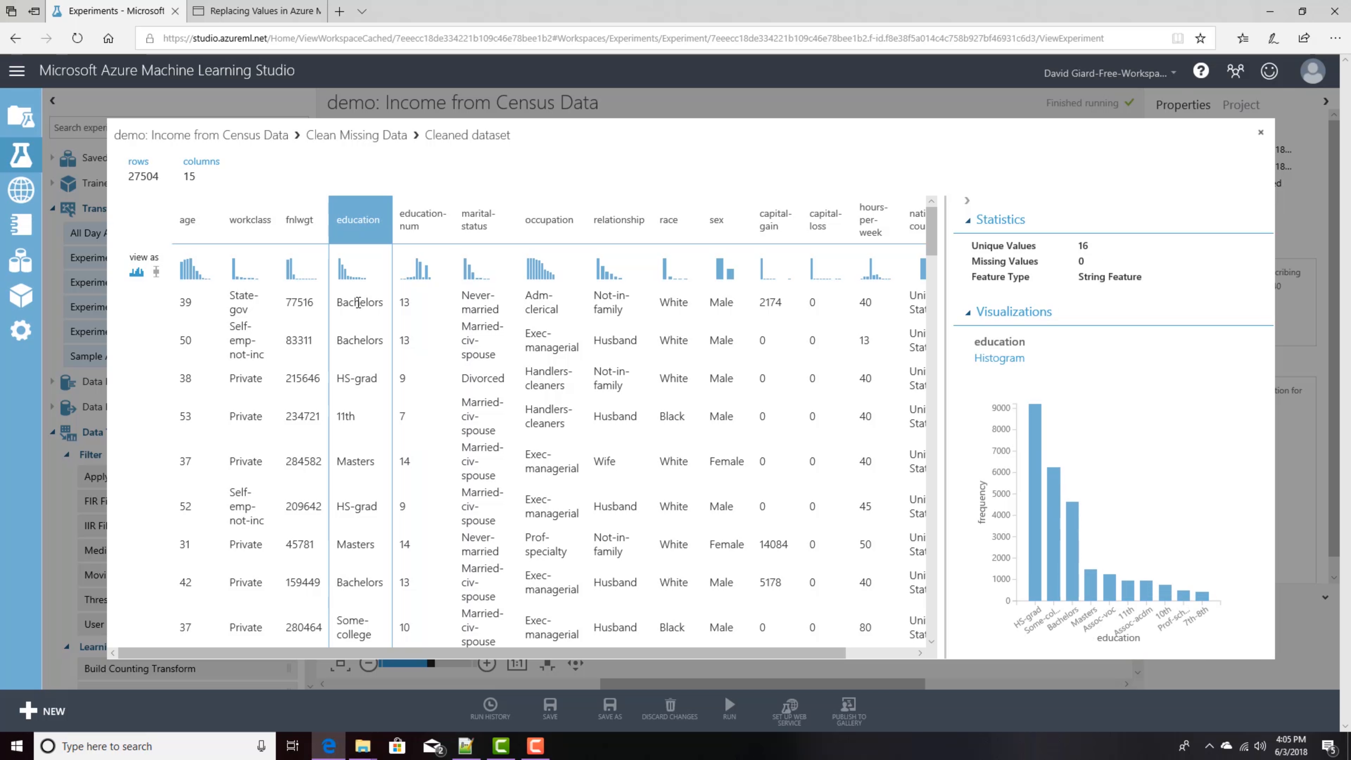
pyautogui.click(407, 304)
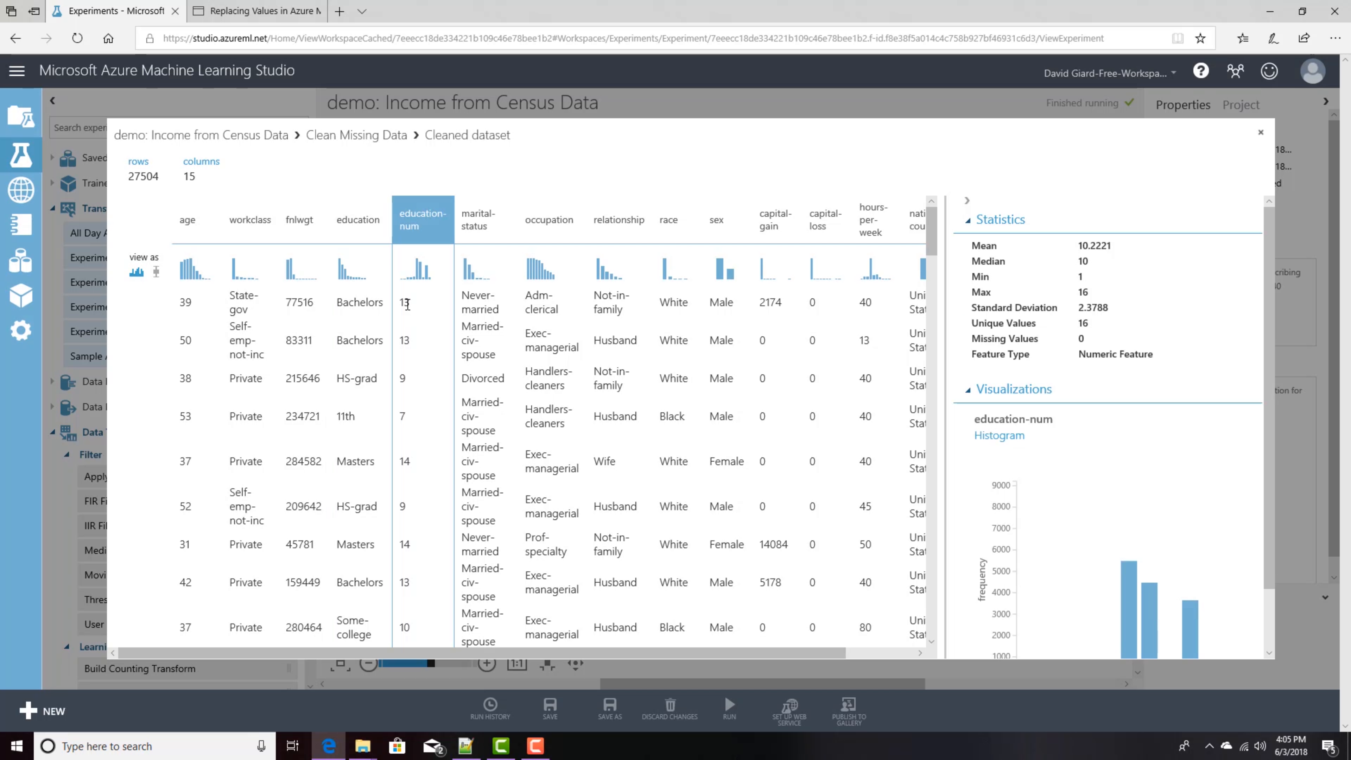
pyautogui.click(369, 303)
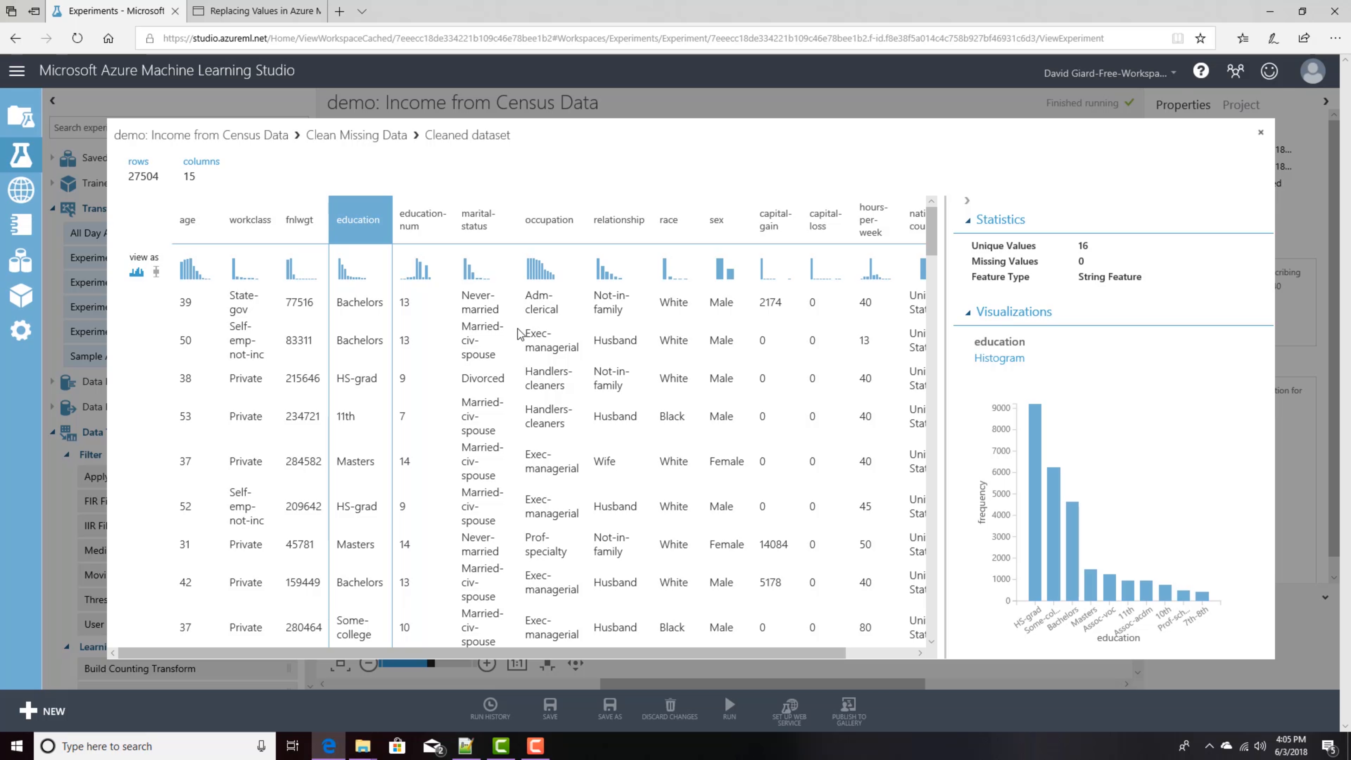
pyautogui.click(1261, 133)
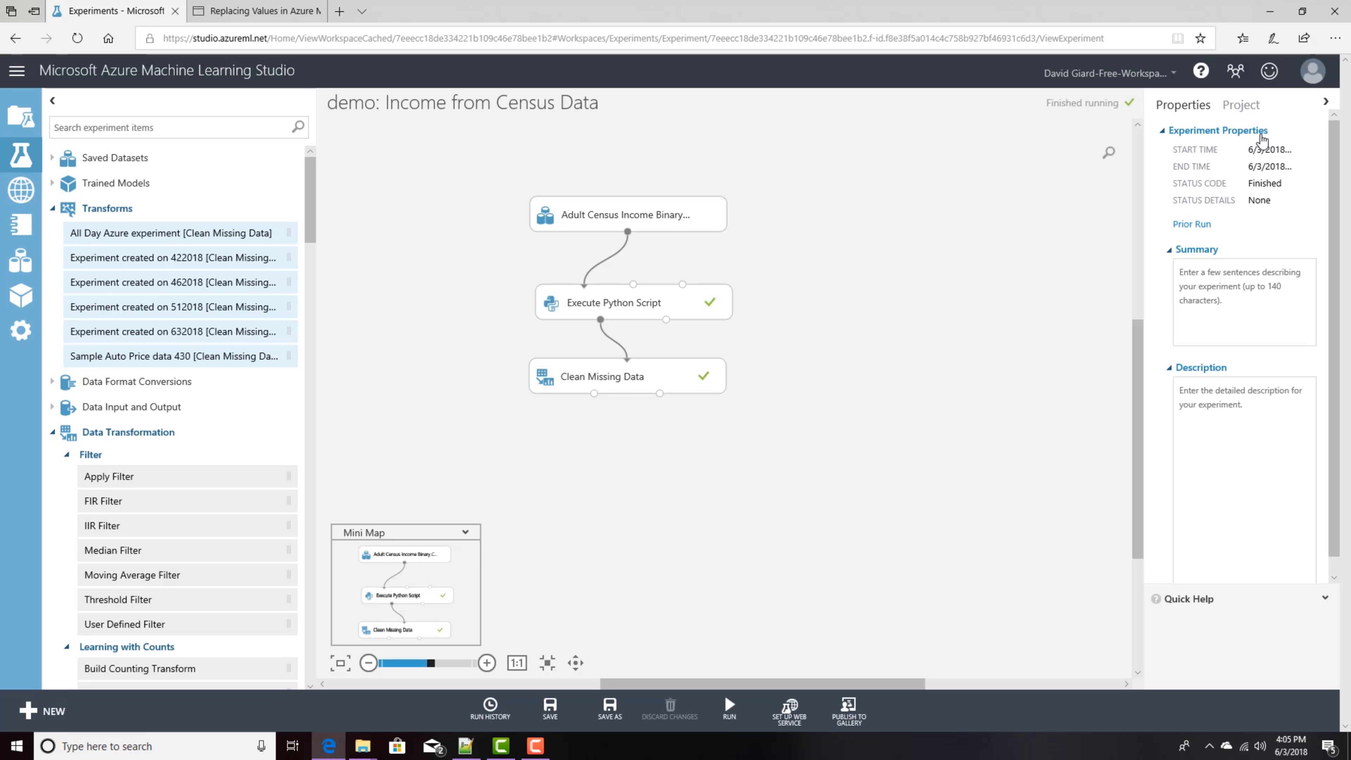
# Step: Add a Select Columns in Dataset module and connect the Clean Missing Data output to it
pyautogui.write('select colu')
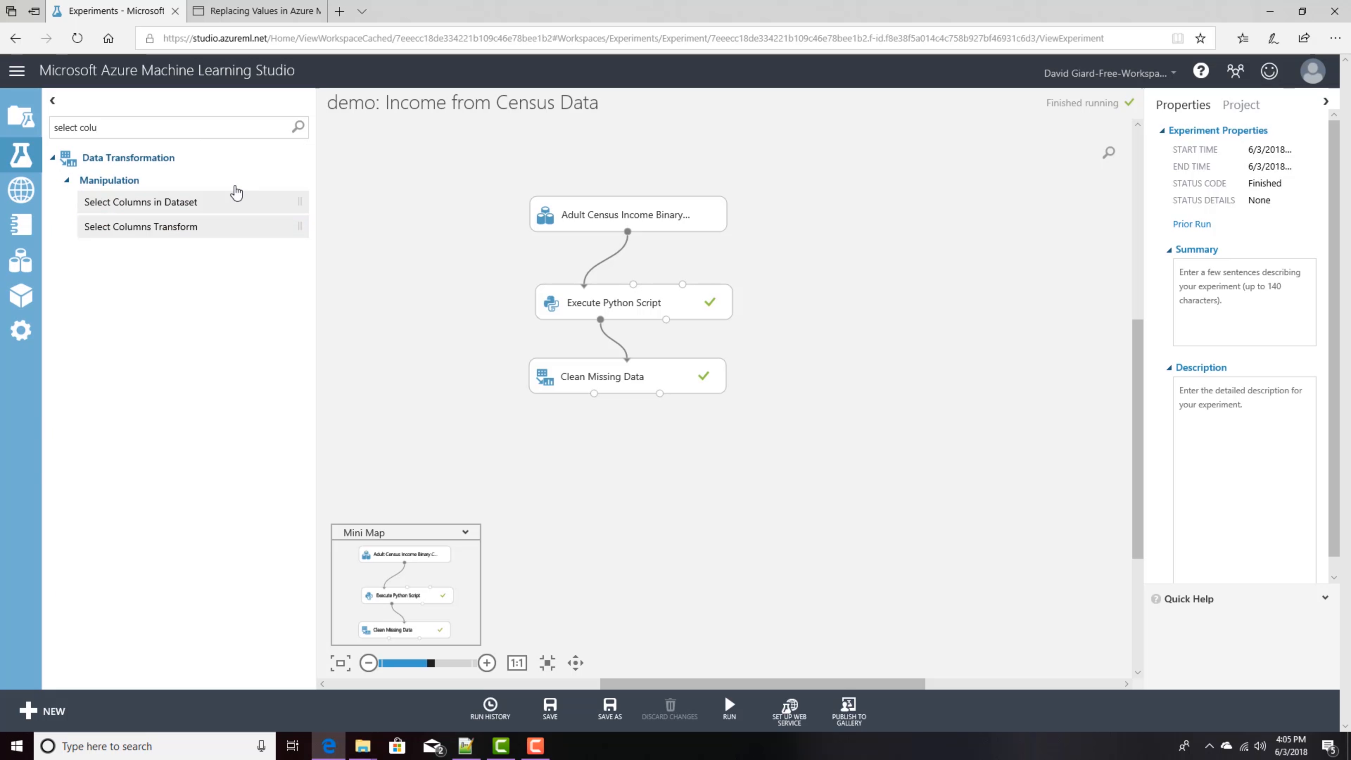
pyautogui.moveTo(202, 205); pyautogui.dragTo(636, 458)
pyautogui.moveTo(594, 394); pyautogui.dragTo(636, 442)
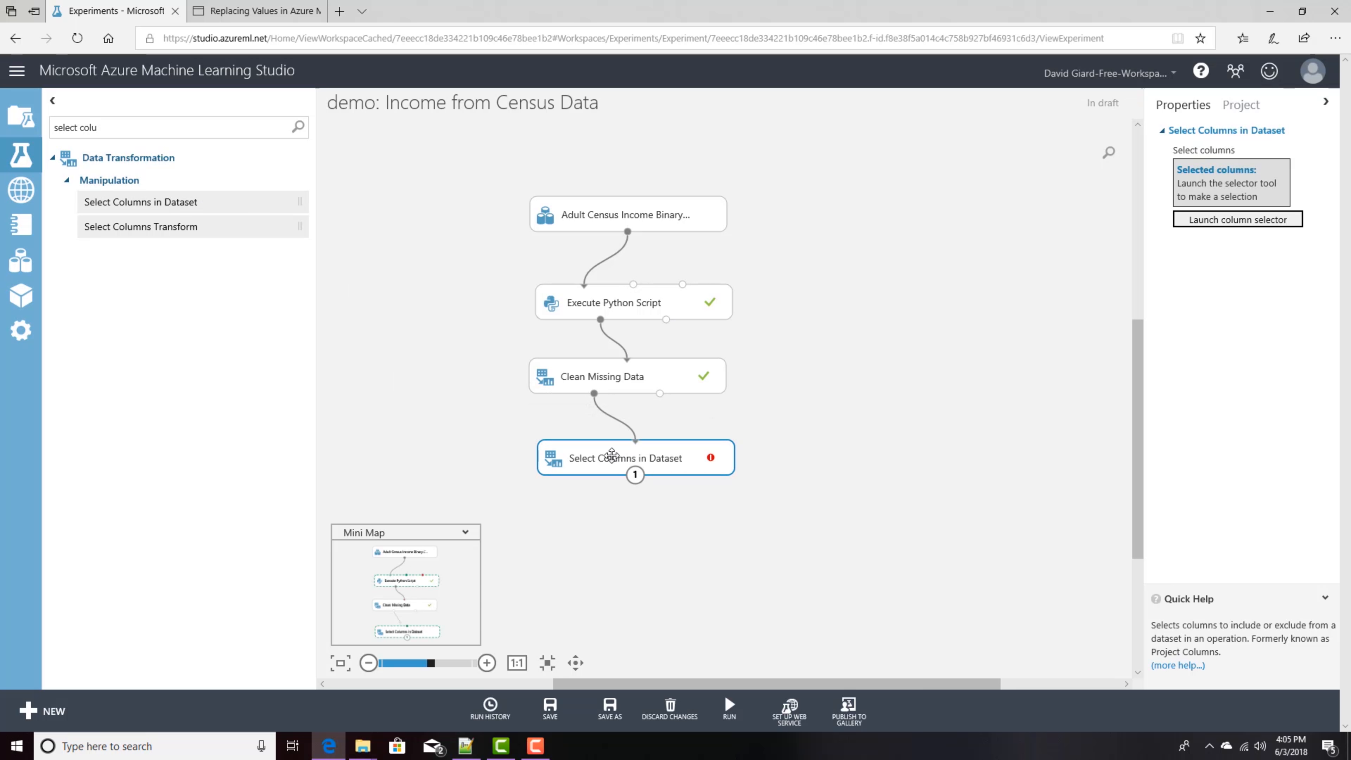
# Step: Open the column selector for Select Columns in Dataset and pick age and education-num by name
pyautogui.moveTo(711, 461)
pyautogui.click(1237, 220)
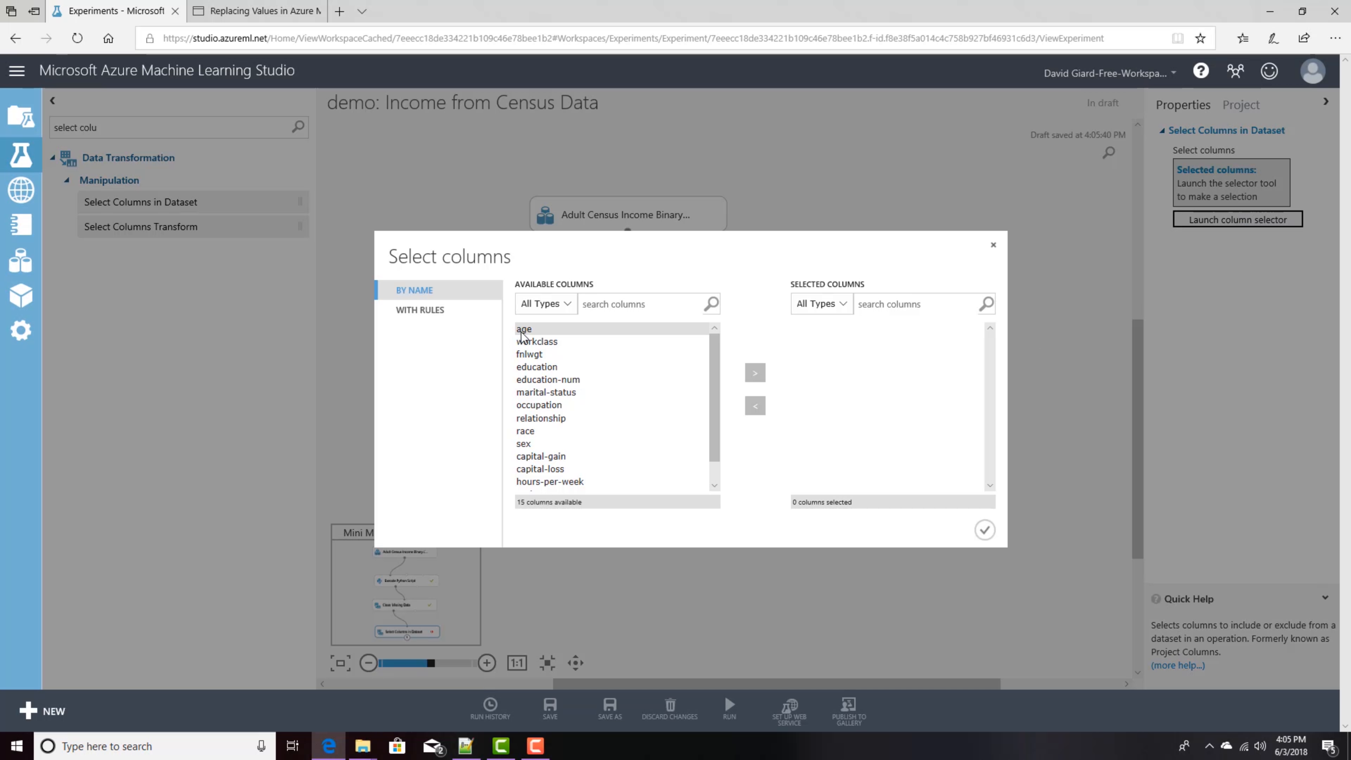
pyautogui.click(433, 310)
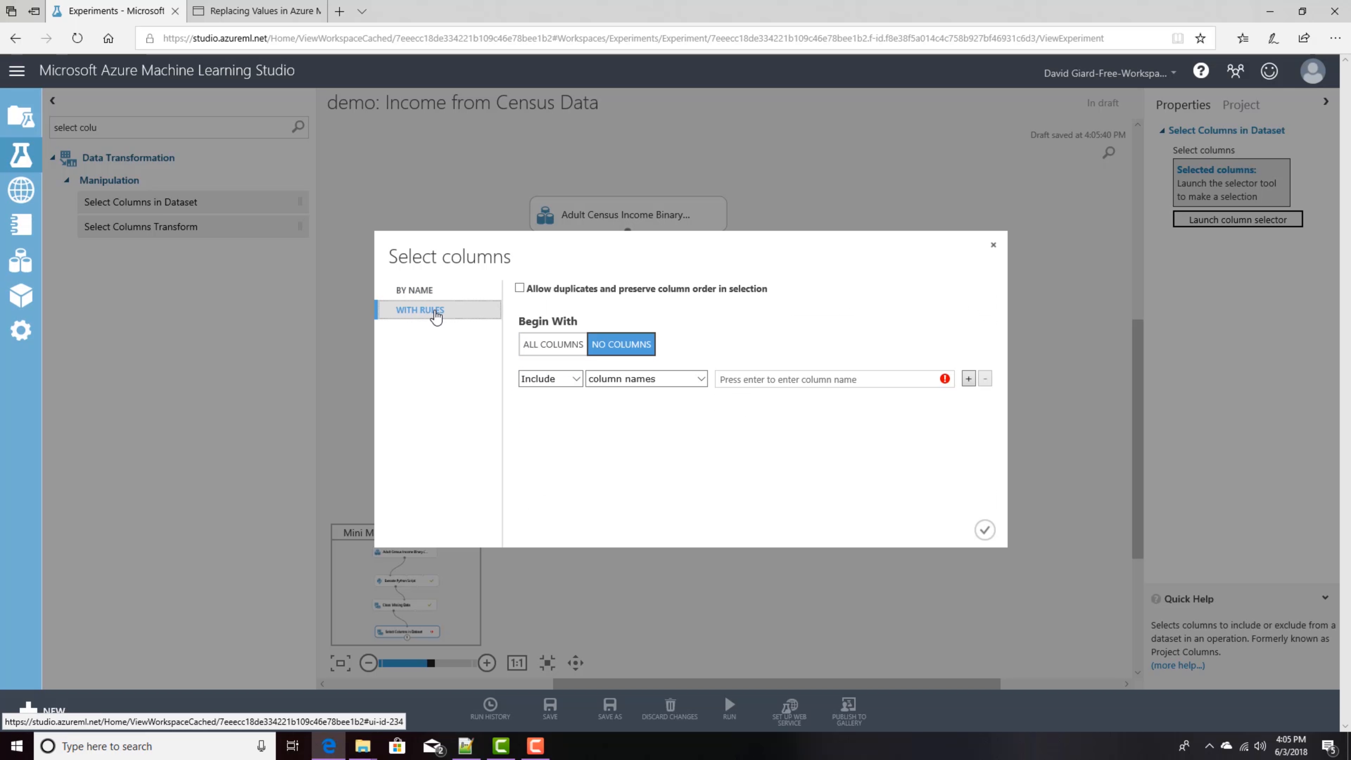
pyautogui.click(553, 348)
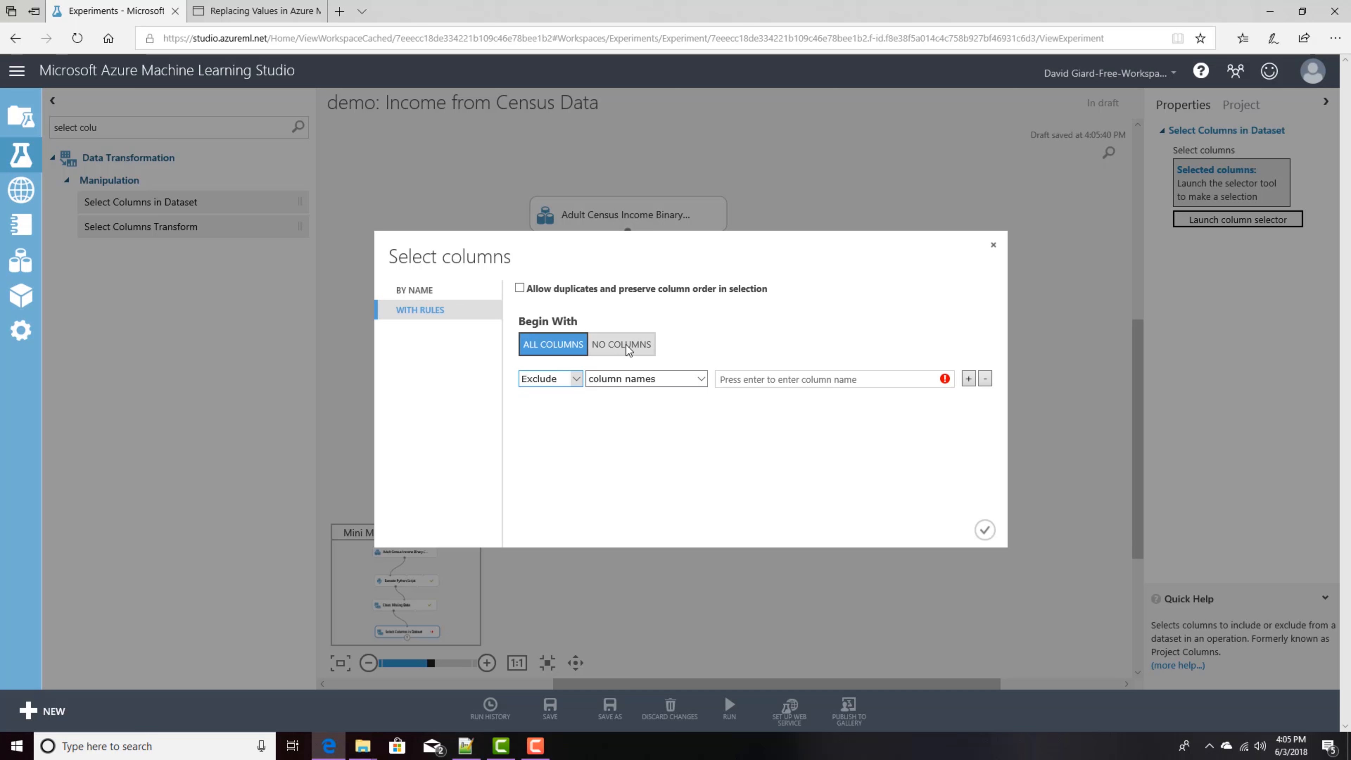
pyautogui.click(609, 347)
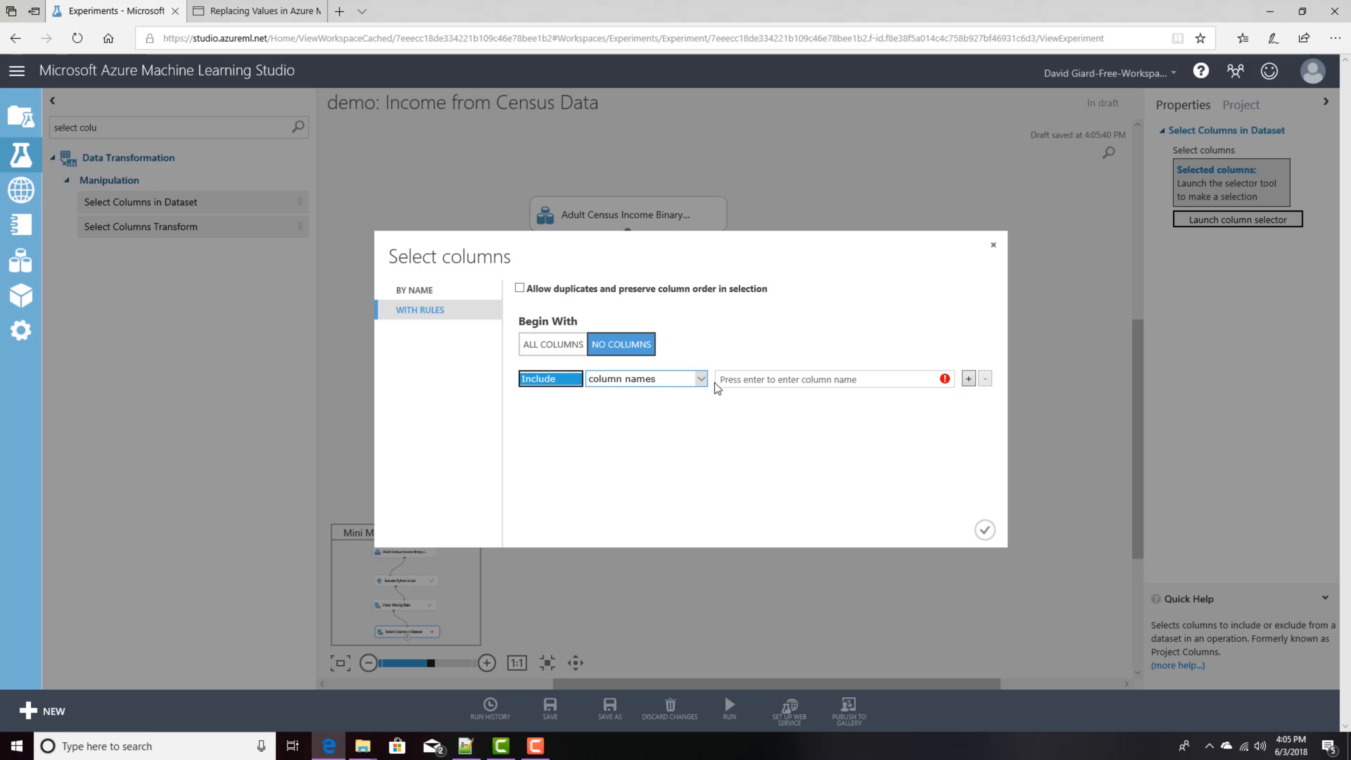
pyautogui.click(426, 292)
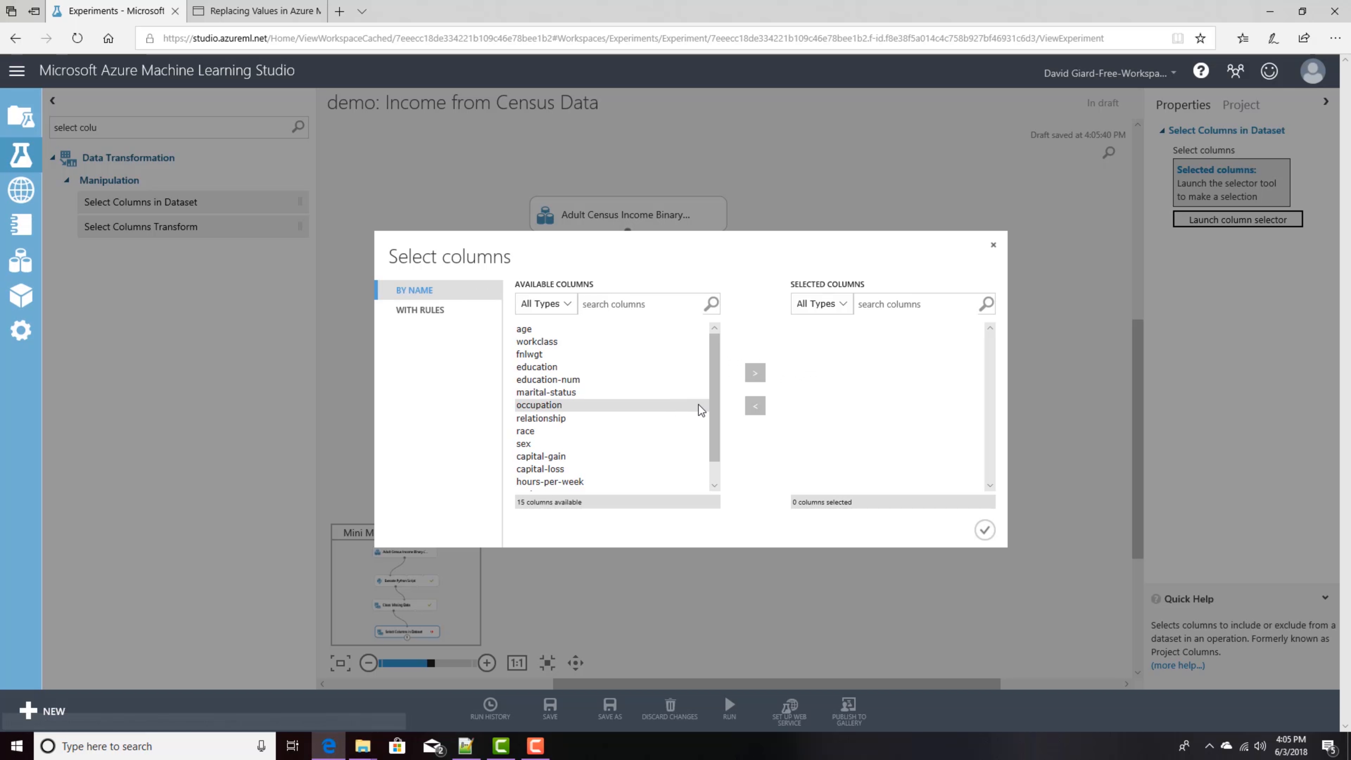
pyautogui.click(556, 329)
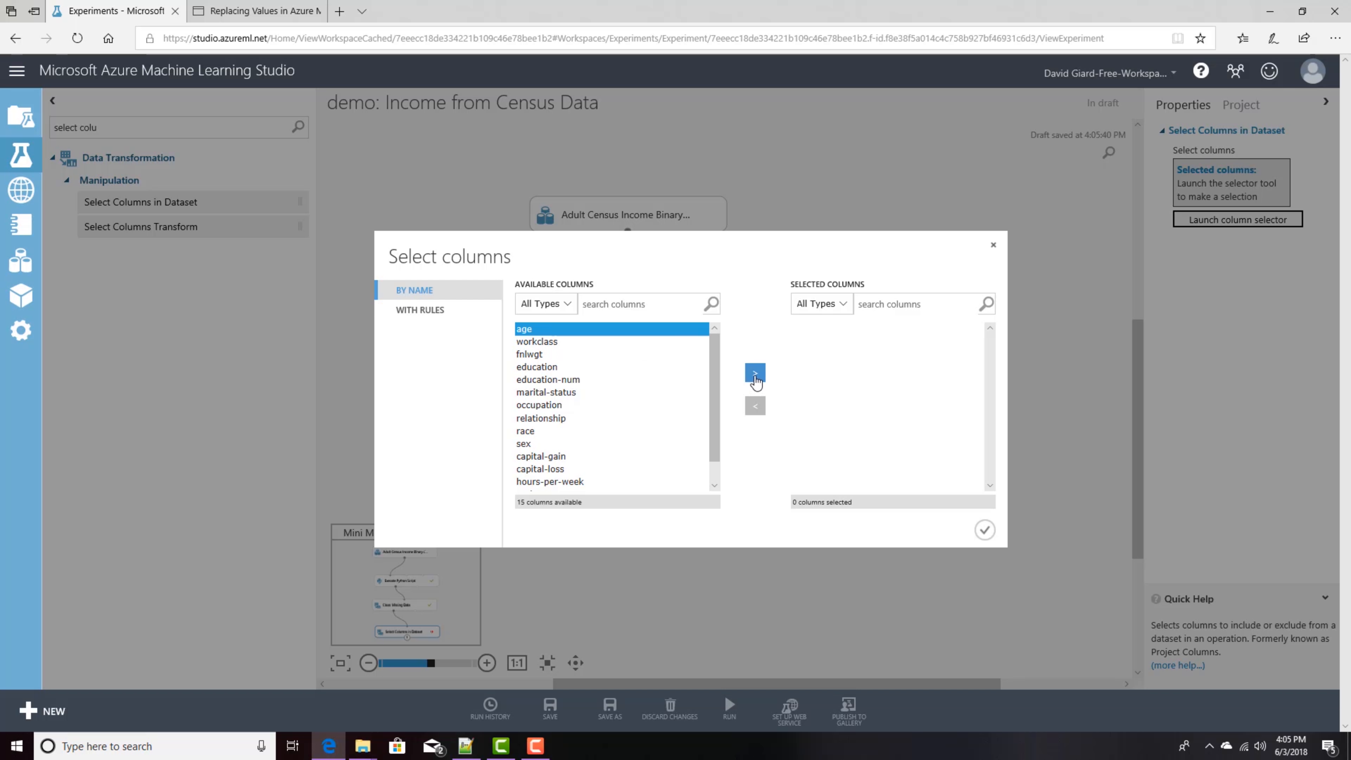
pyautogui.click(755, 373)
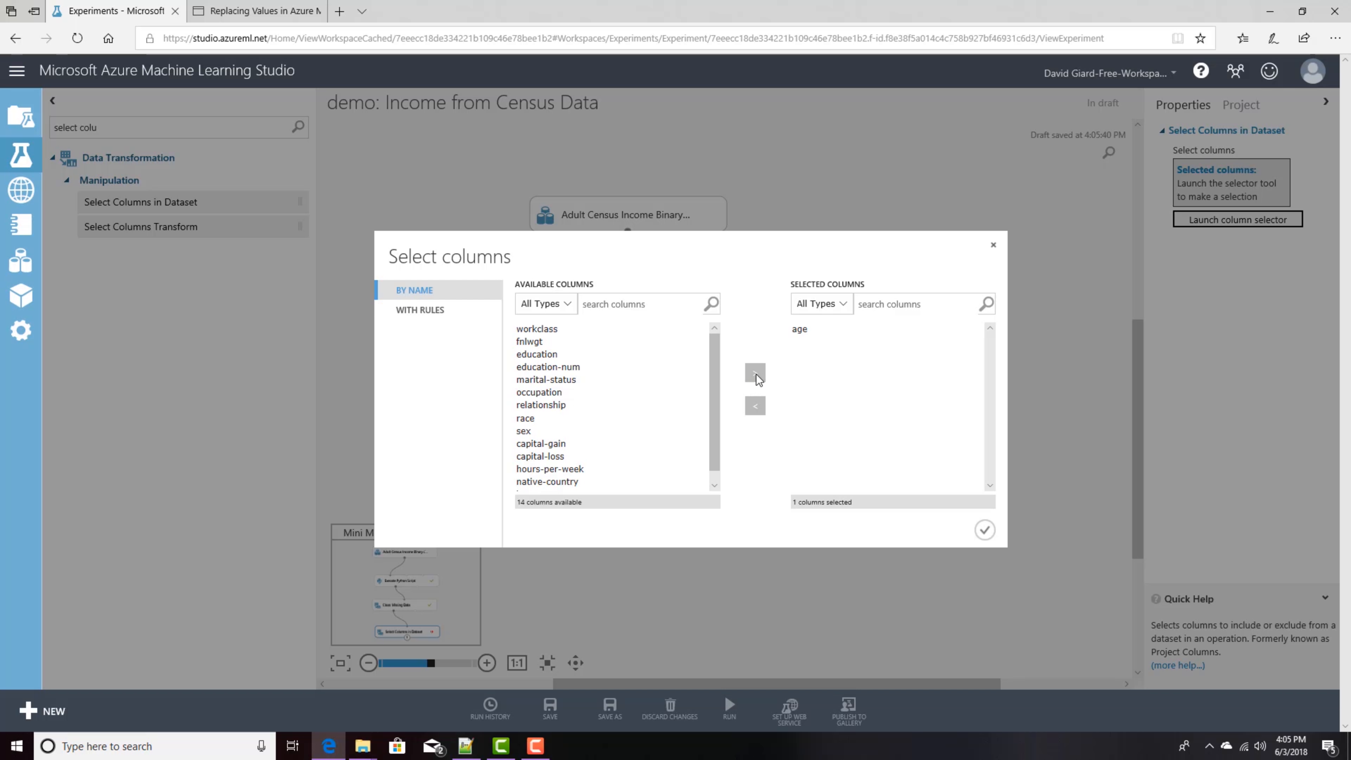
pyautogui.click(559, 367)
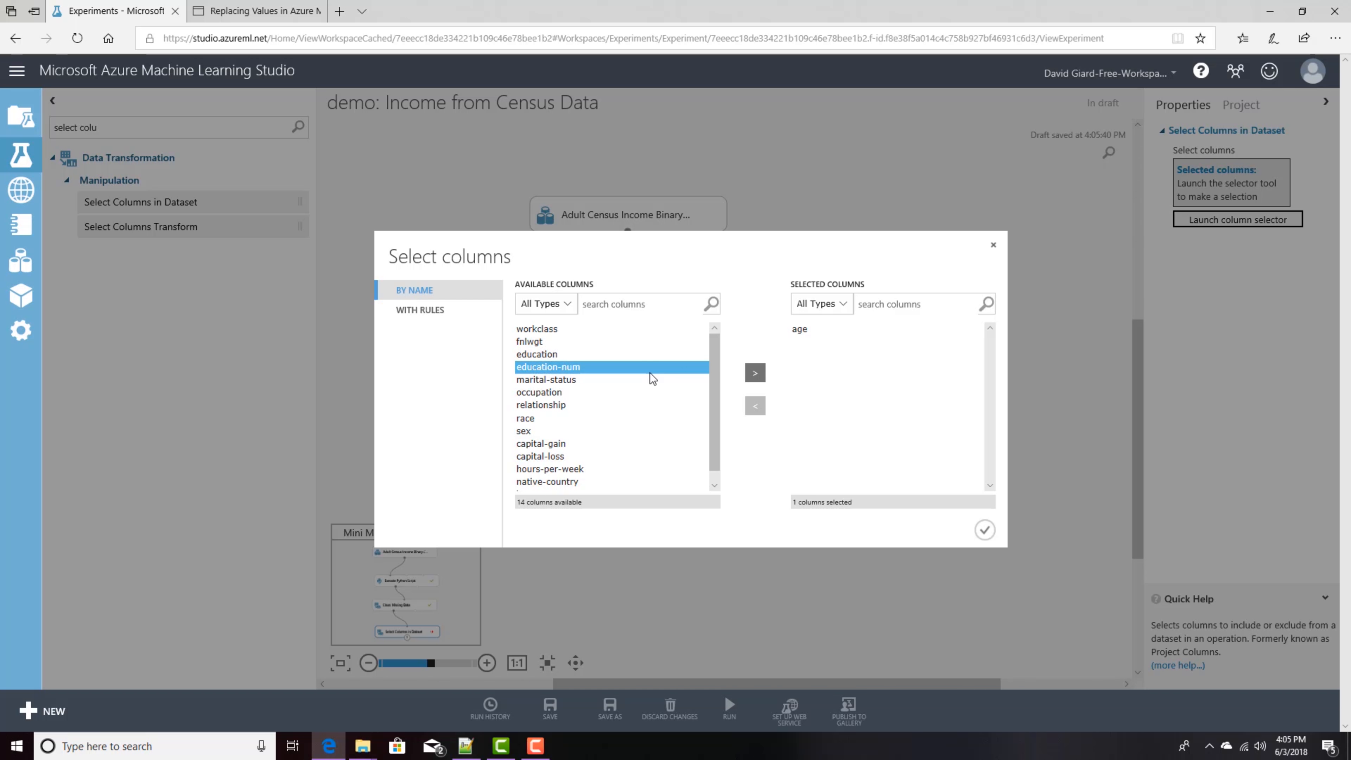
pyautogui.click(755, 374)
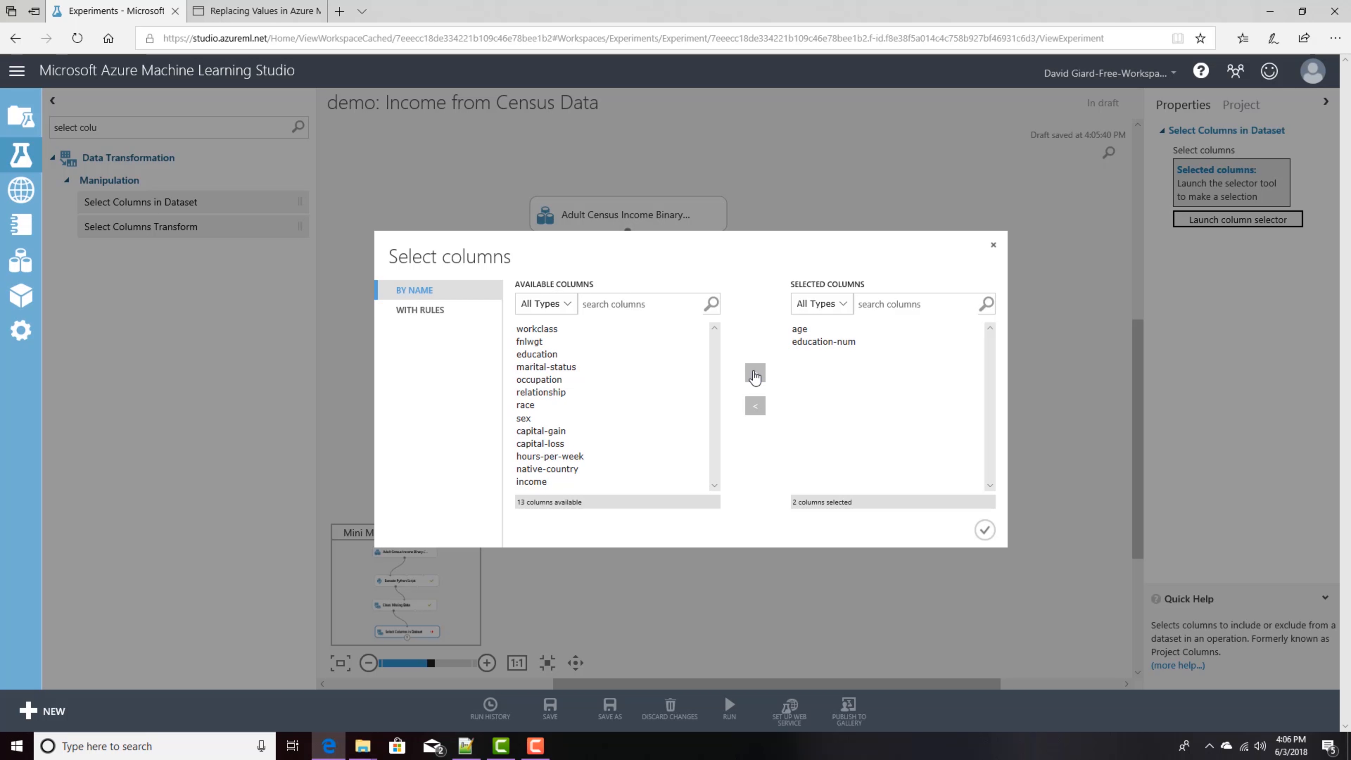
# Step: Add marital-status, occupation, race and sex to the selected columns
pyautogui.click(574, 367)
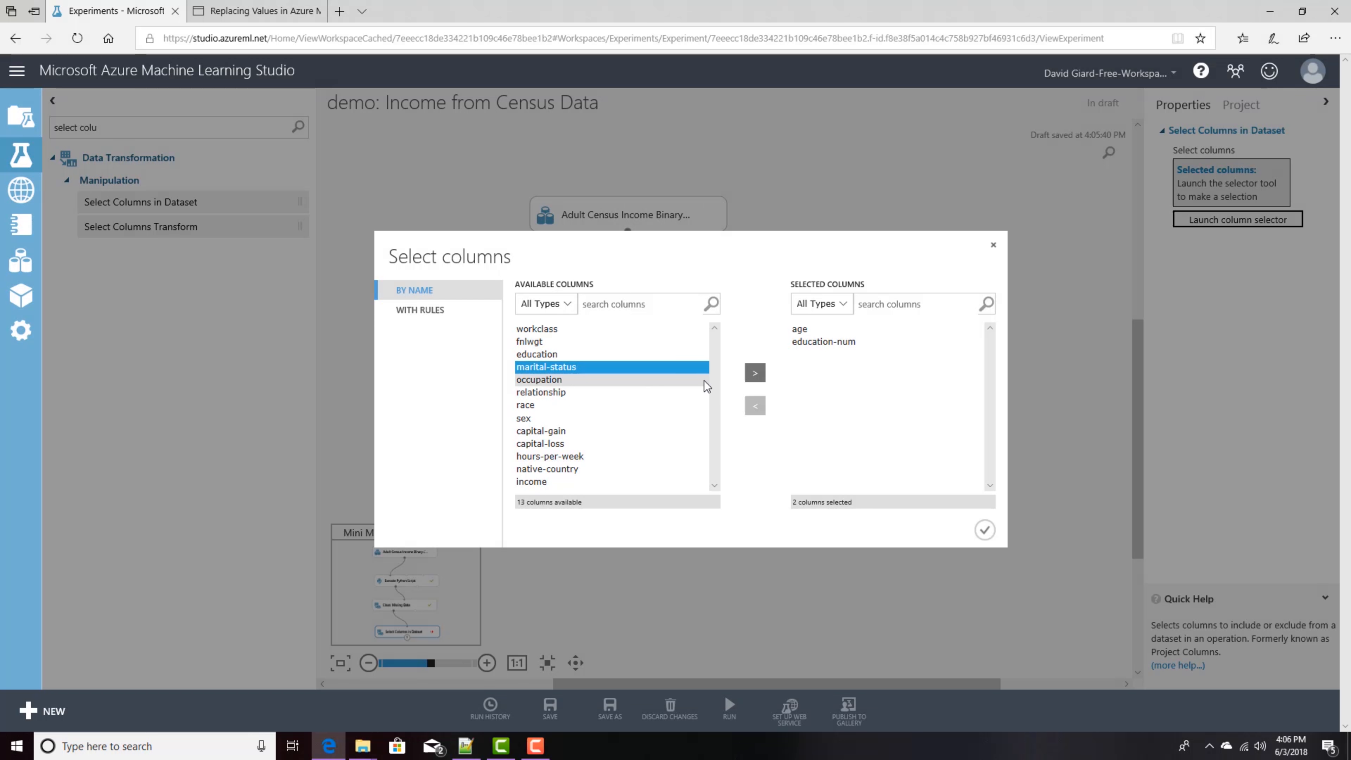
pyautogui.click(755, 373)
pyautogui.click(575, 368)
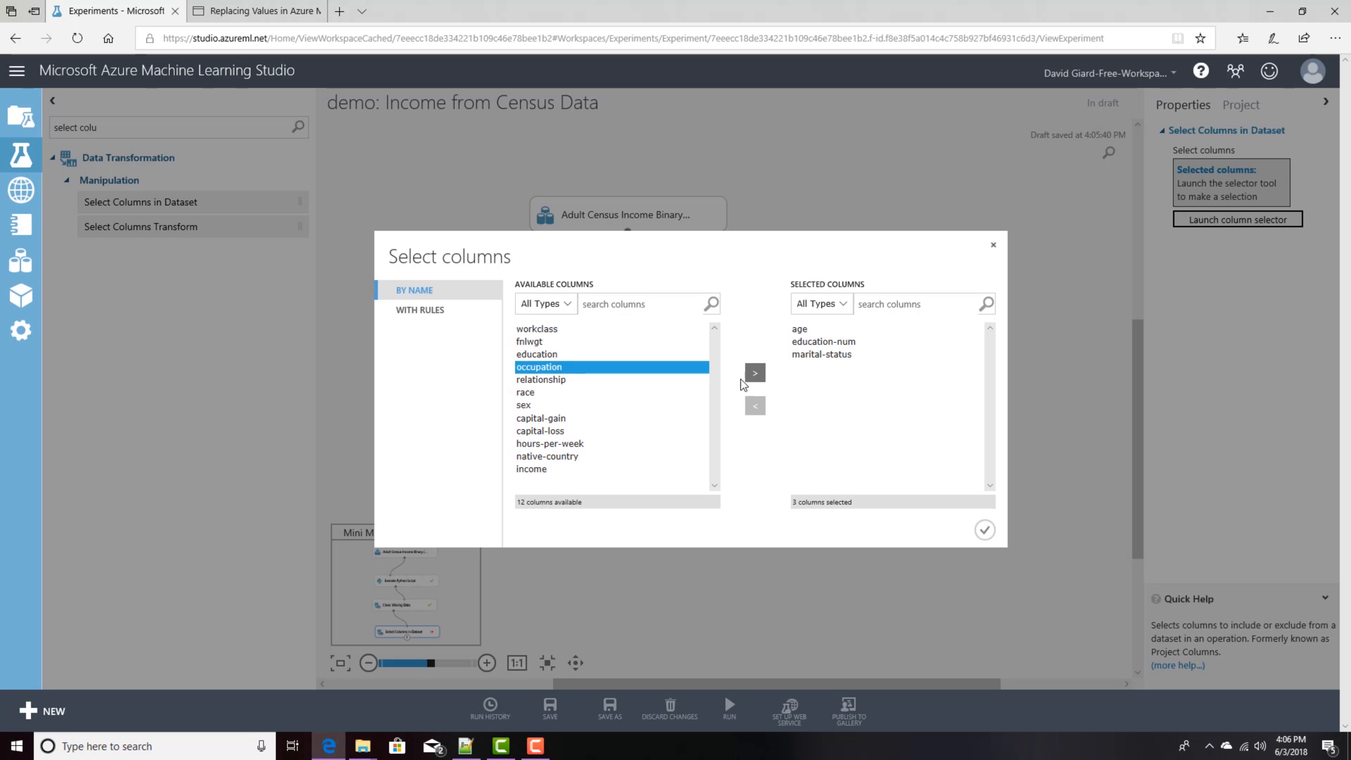
pyautogui.click(755, 373)
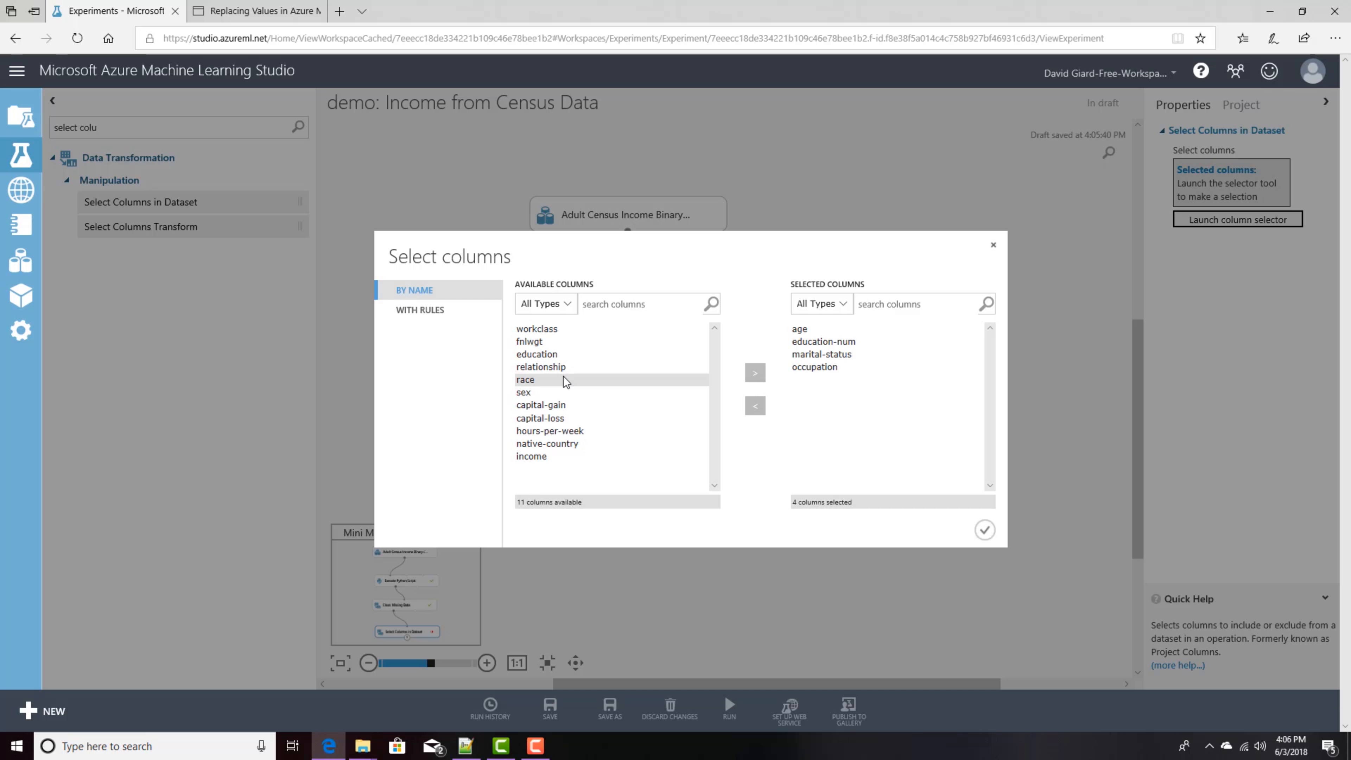
pyautogui.click(585, 380)
pyautogui.click(749, 373)
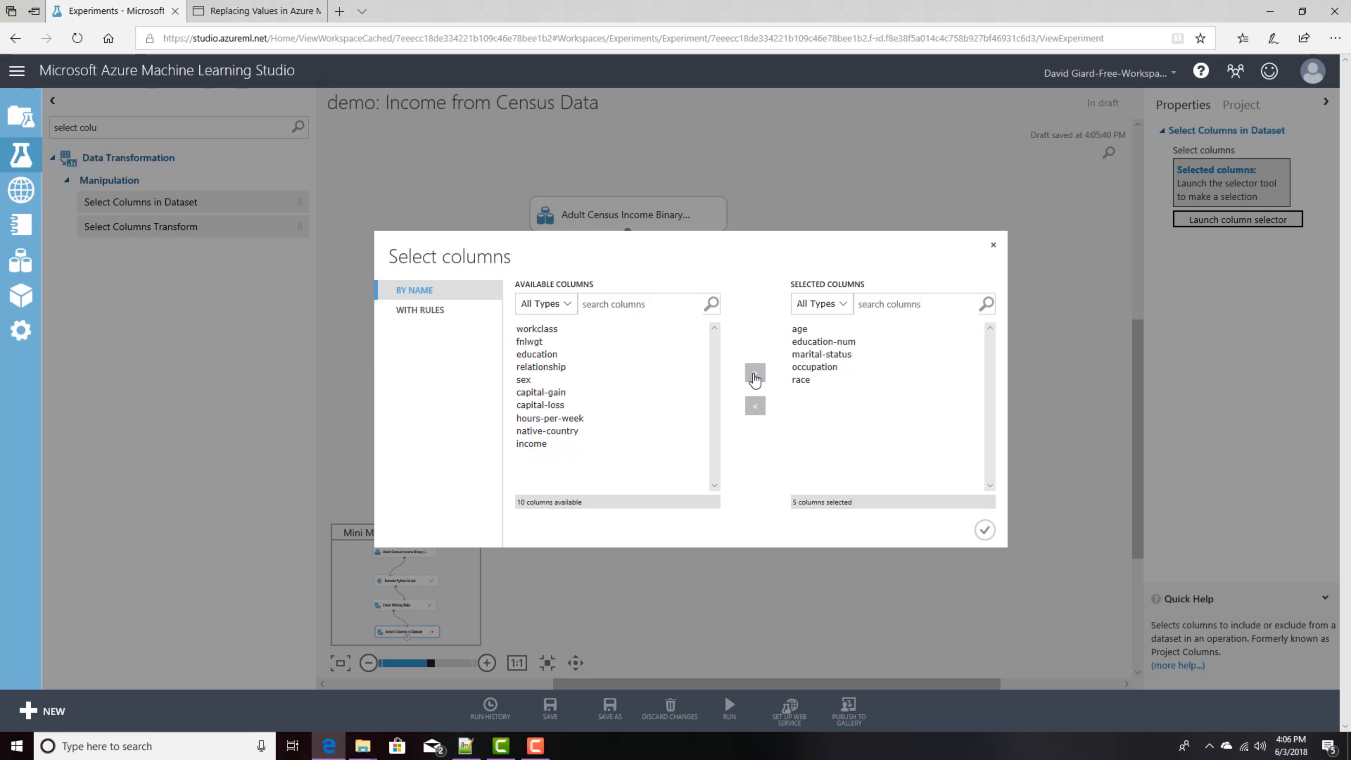
pyautogui.click(542, 379)
pyautogui.click(755, 374)
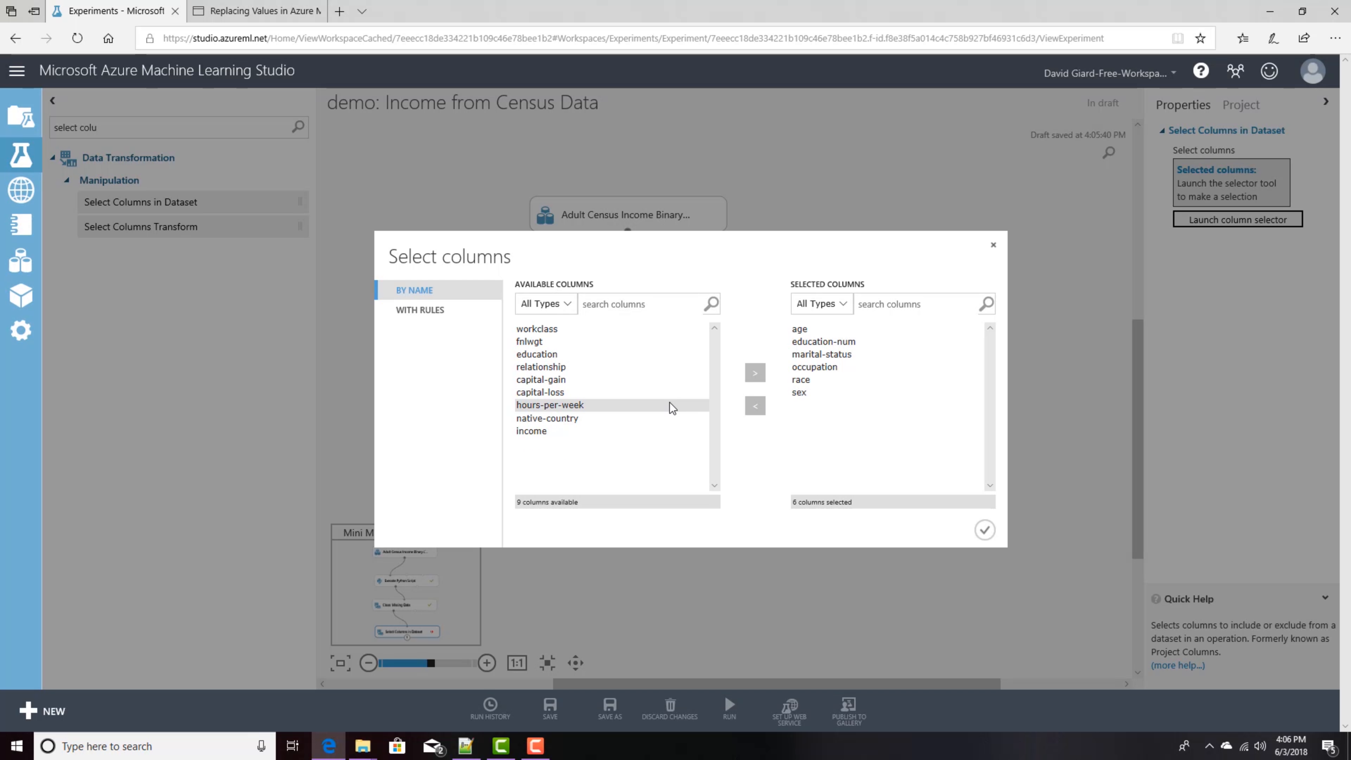
# Step: Add hours-per-week and income to the selected columns and confirm the selection
pyautogui.click(583, 406)
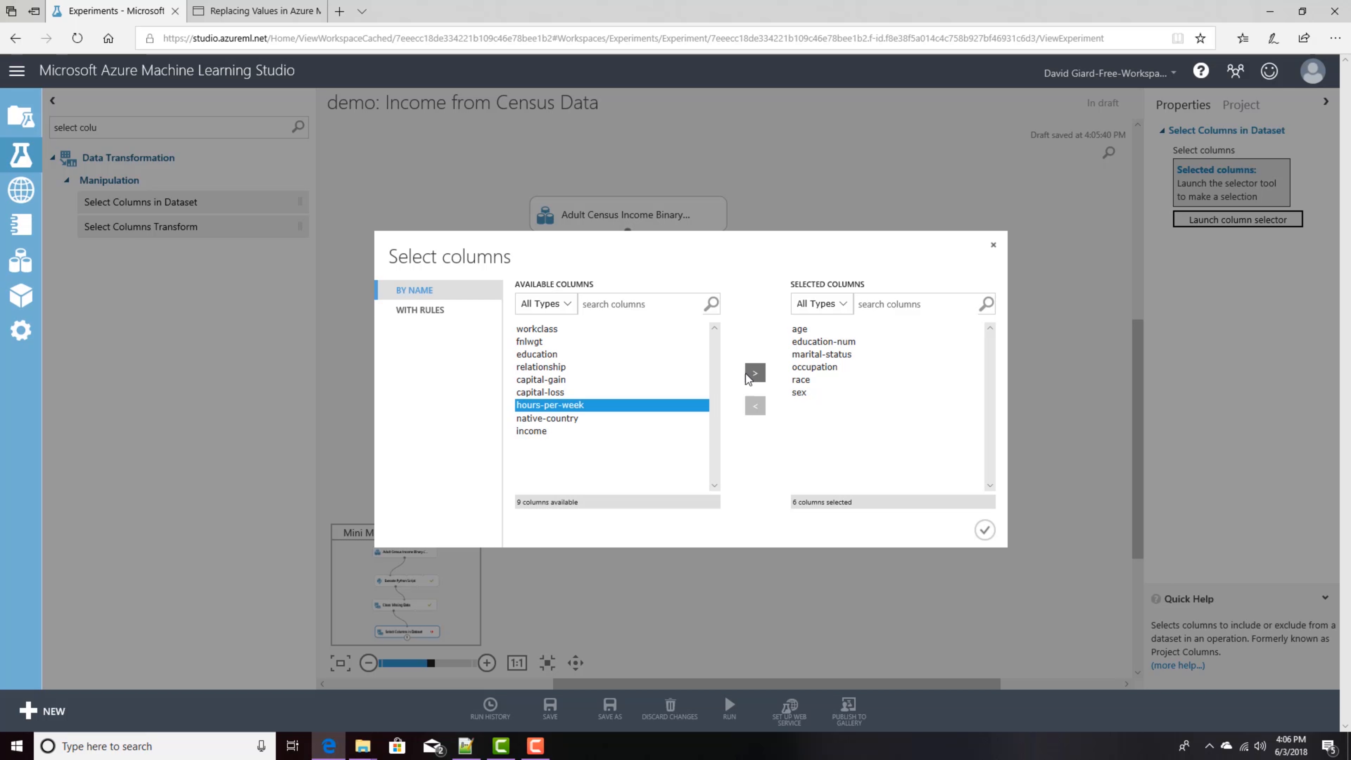
pyautogui.click(758, 375)
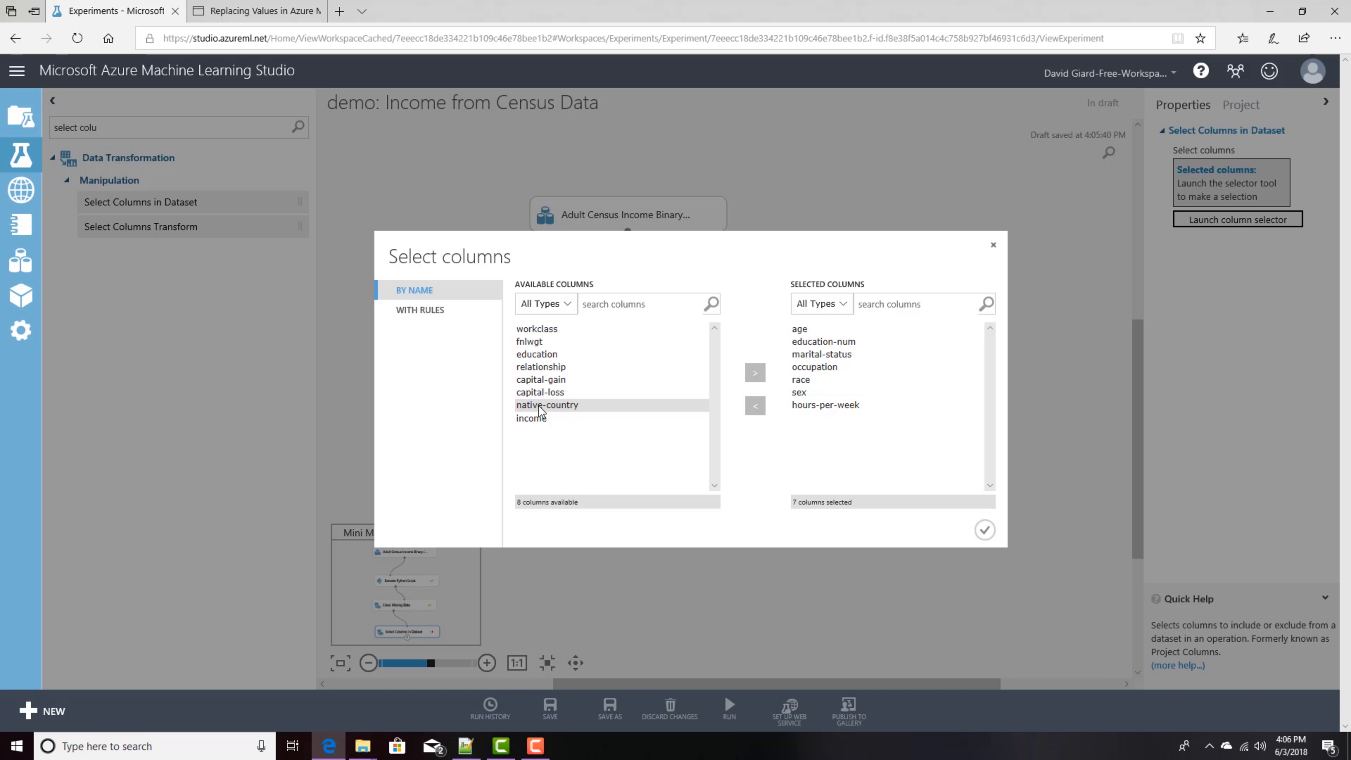
pyautogui.click(537, 417)
pyautogui.click(758, 374)
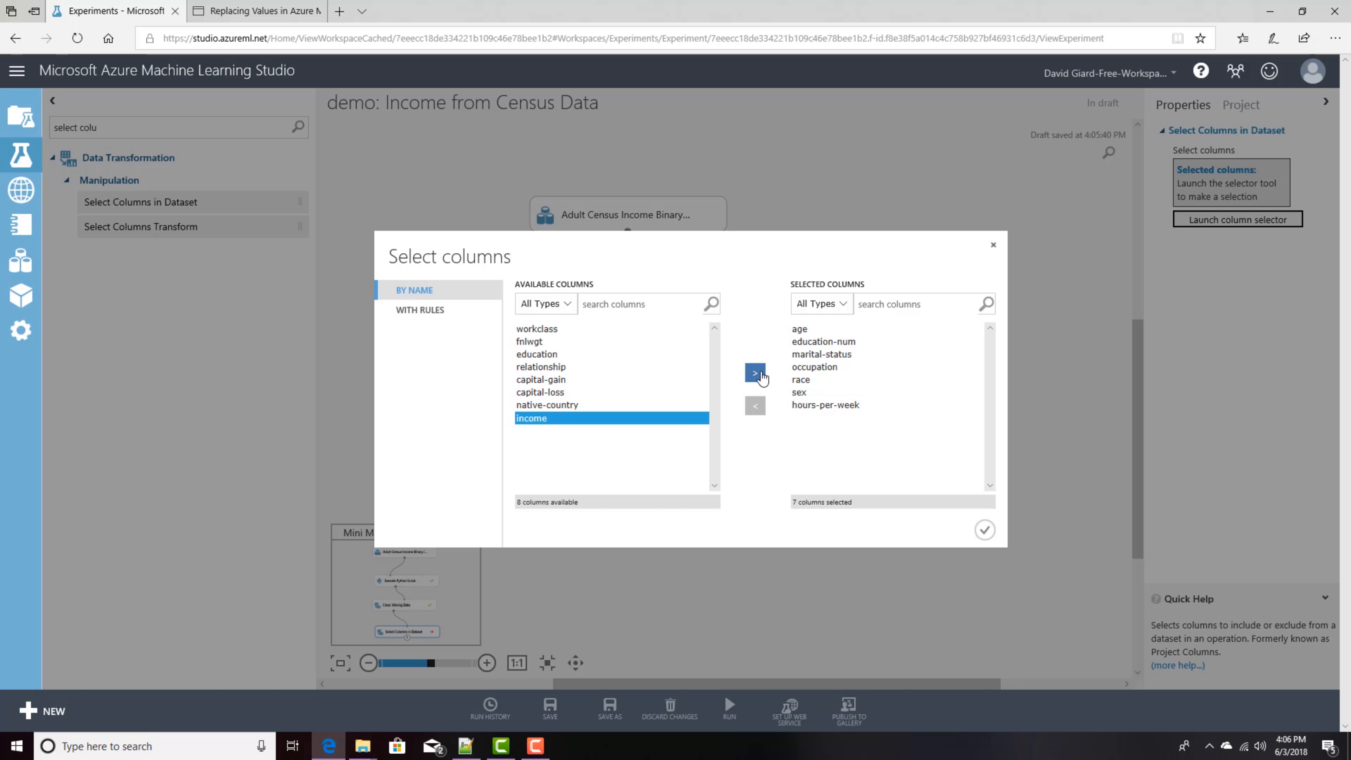
pyautogui.click(986, 530)
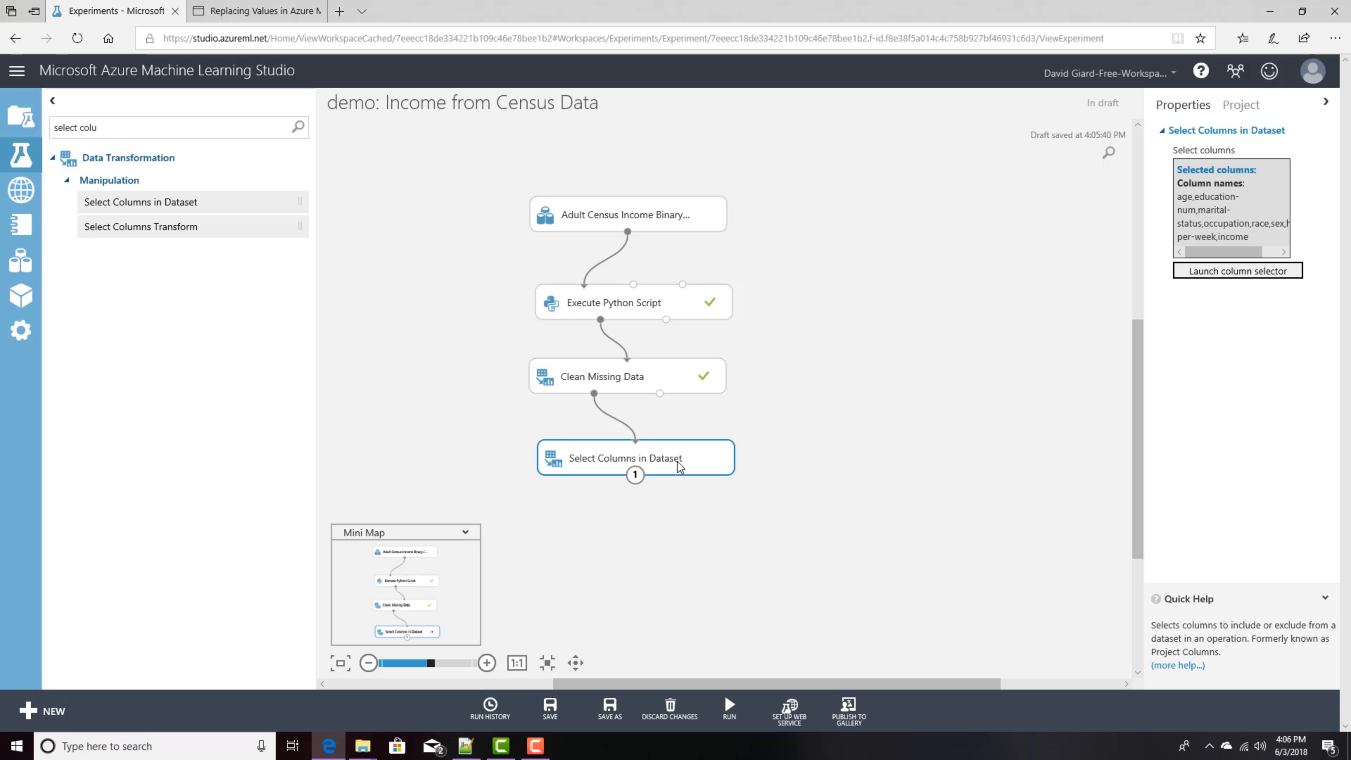
# Step: Run the selected Select Columns in Dataset module and visualize its results dataset
pyautogui.click(729, 708)
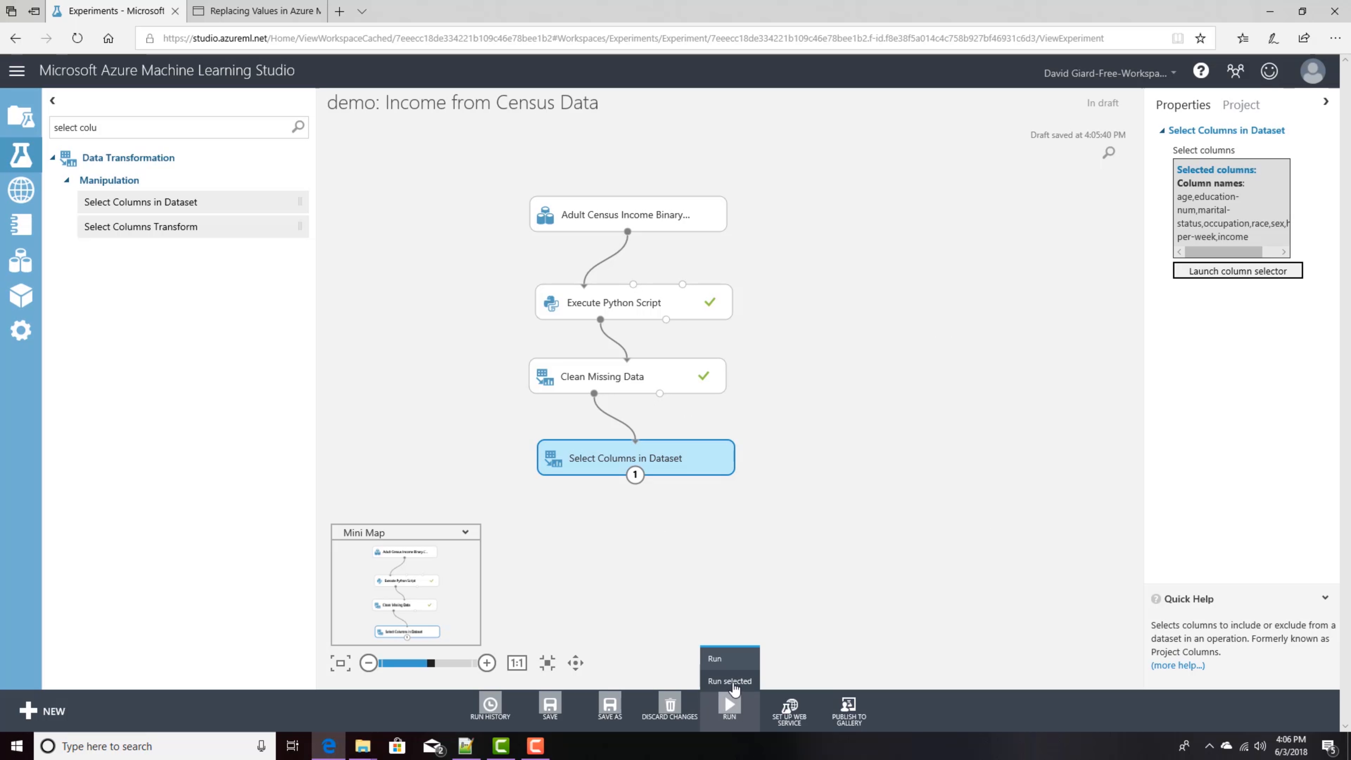
pyautogui.click(724, 680)
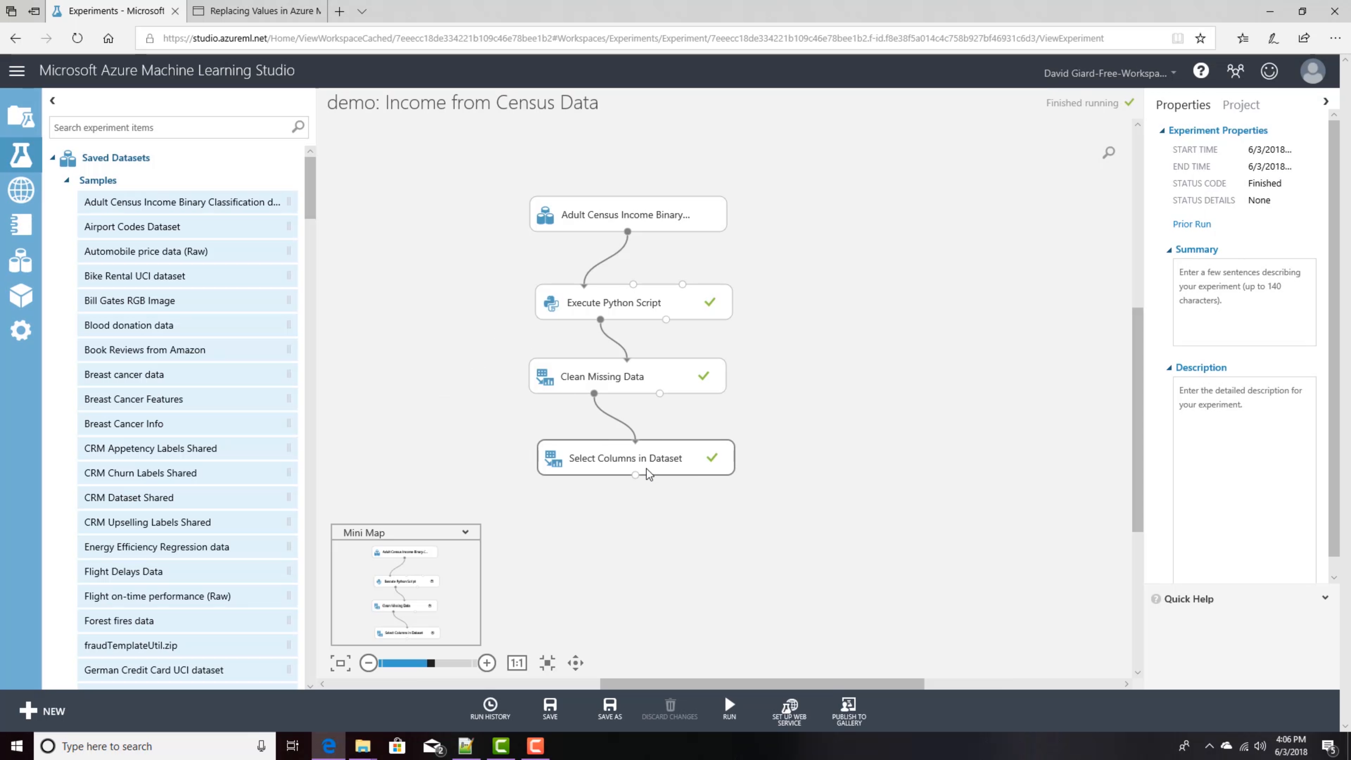
pyautogui.rightClick(636, 475)
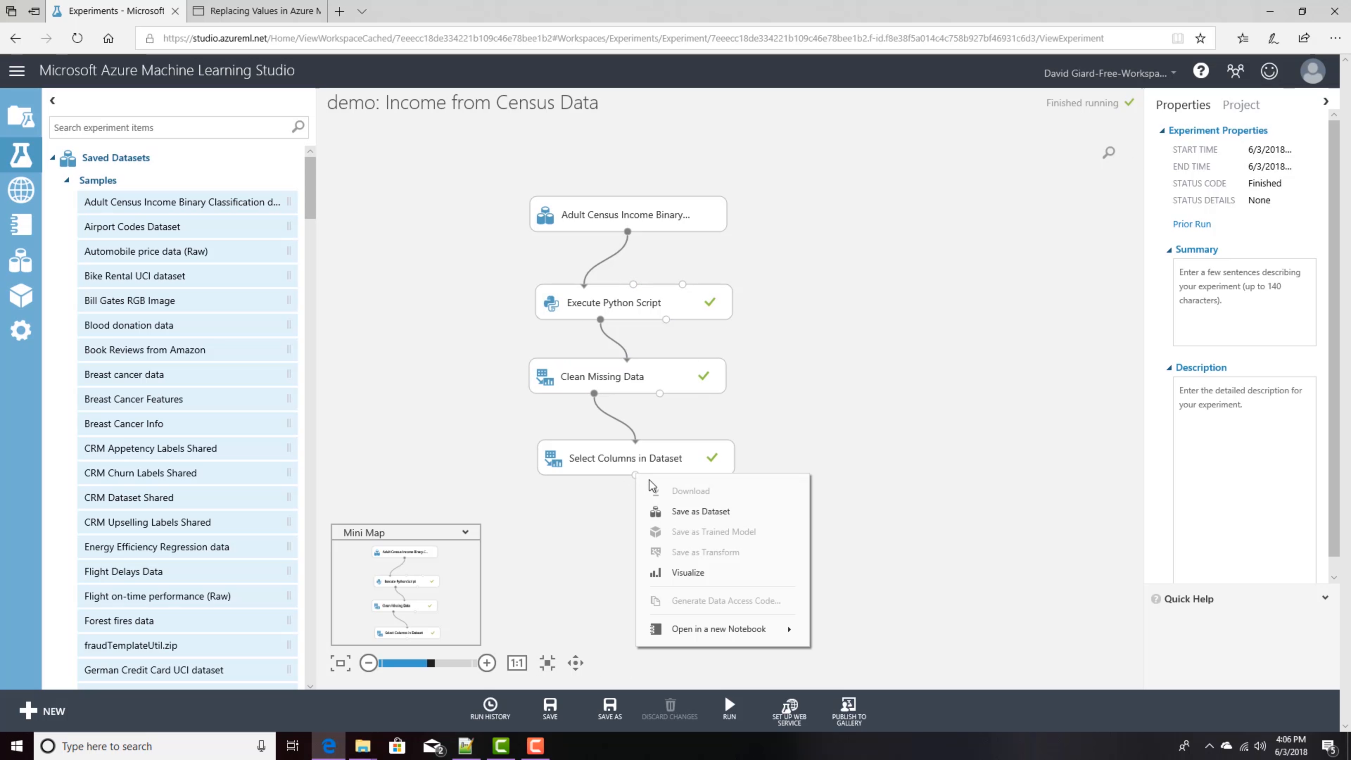
pyautogui.click(677, 574)
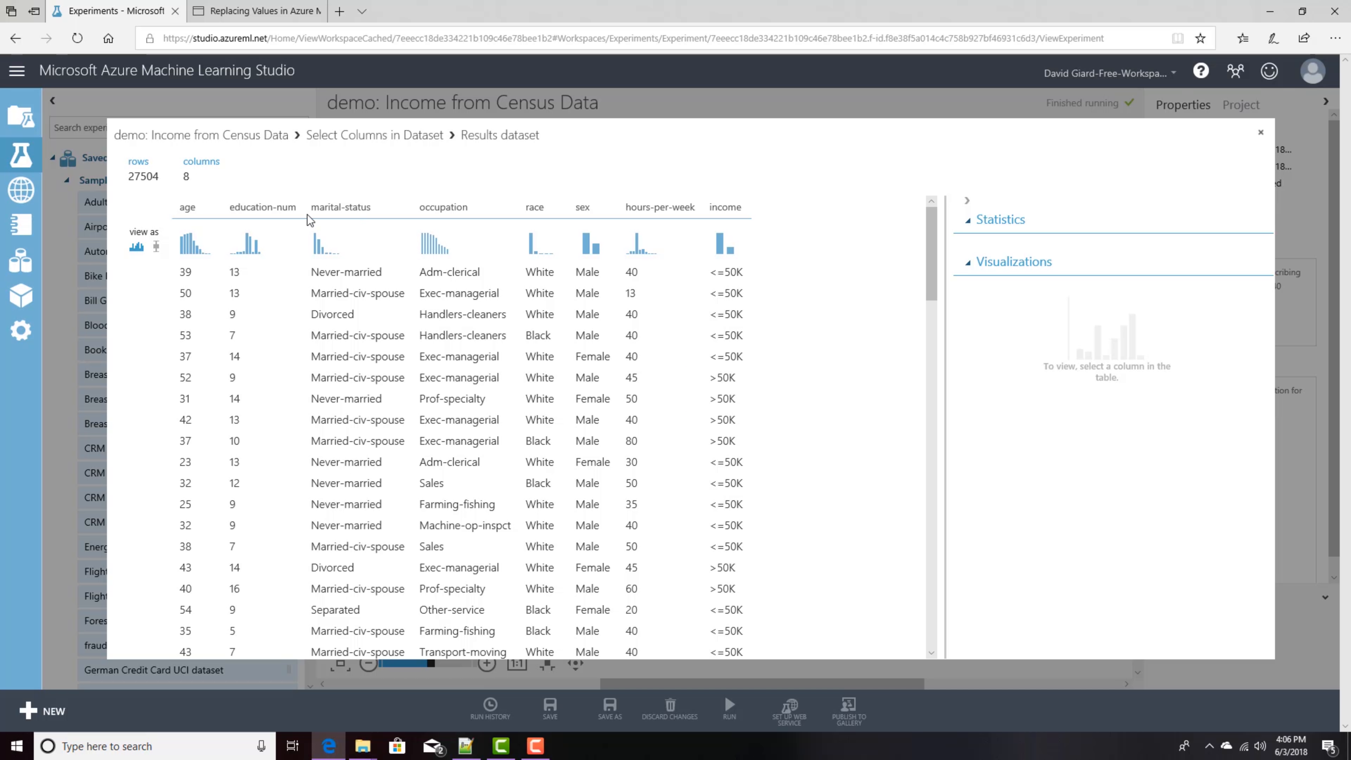
# Step: Inspect the marital-status column's statistics and histogram, then close the results view
pyautogui.click(344, 206)
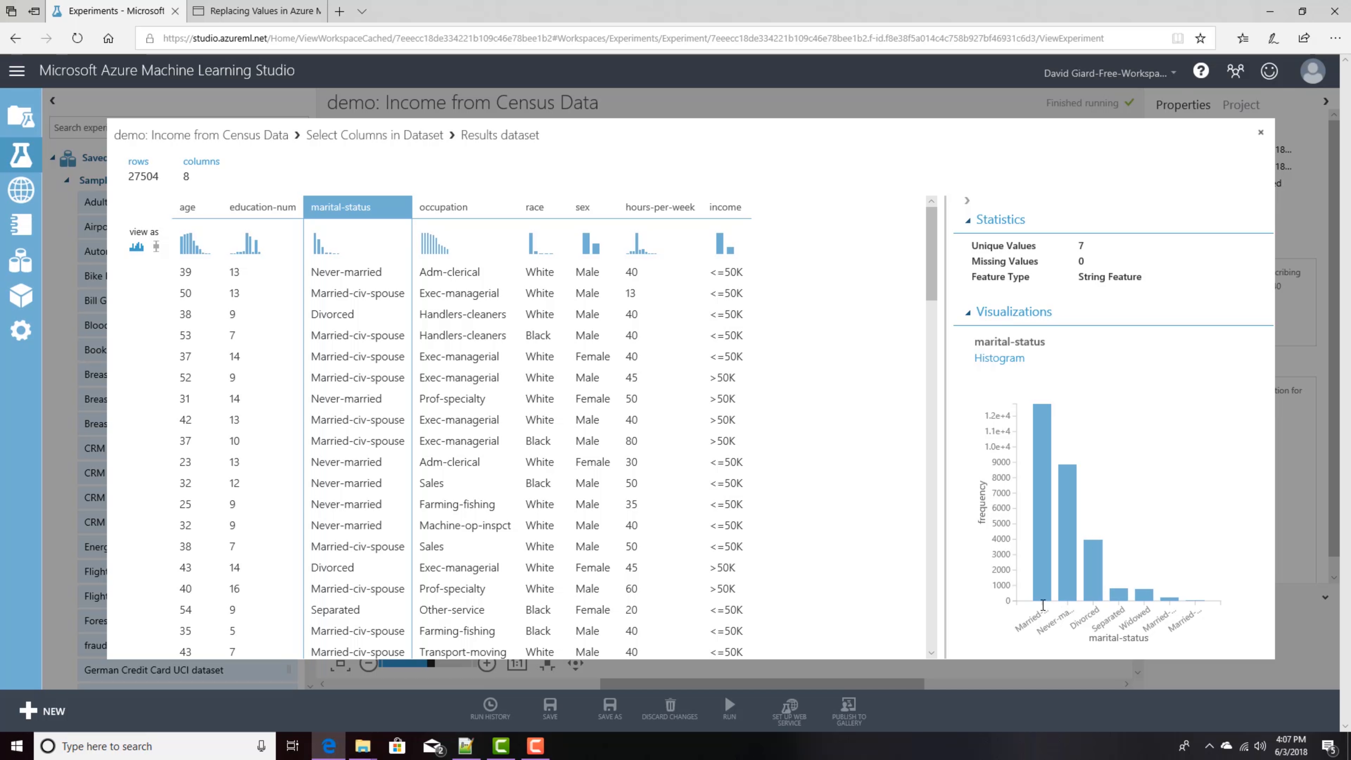
pyautogui.moveTo(1046, 425)
pyautogui.moveTo(1085, 245); pyautogui.dragTo(1075, 245)
pyautogui.click(1262, 133)
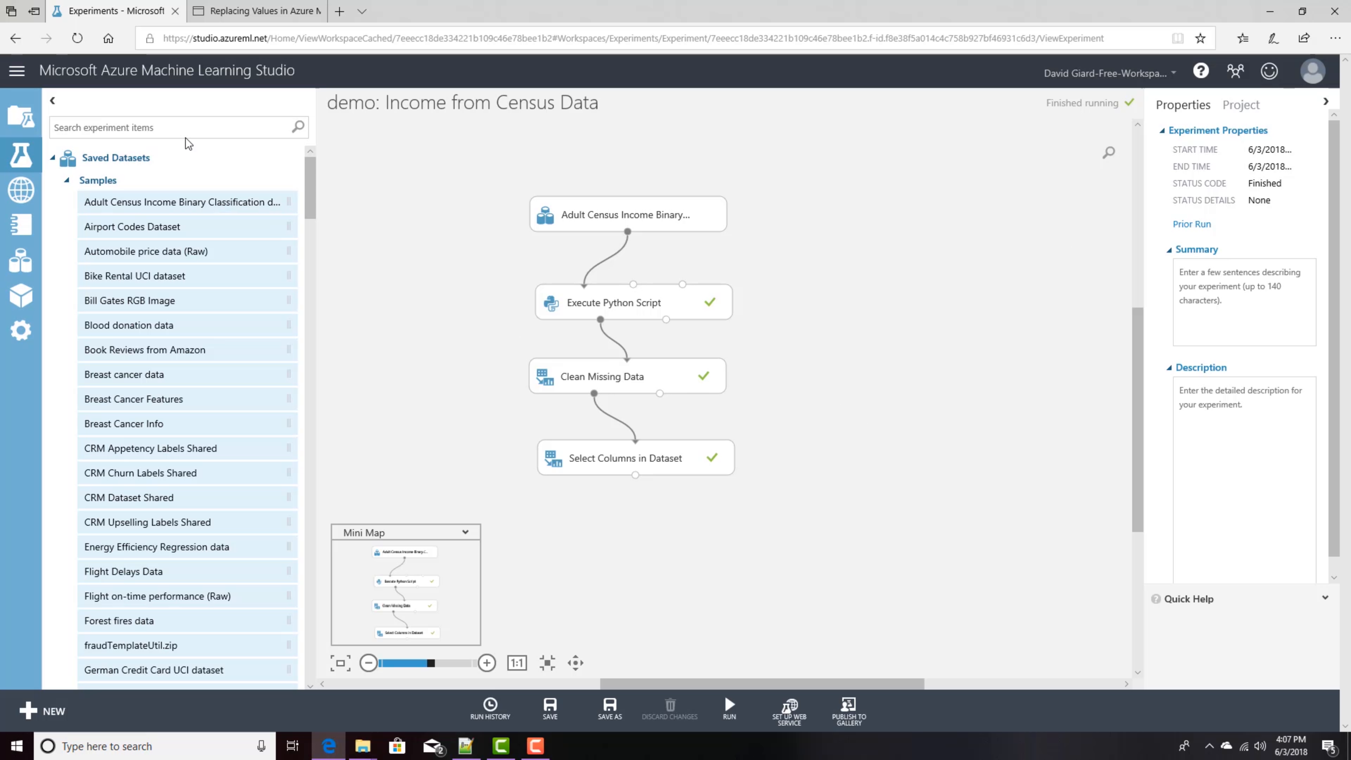
# Step: Switch to the browser tab and read the Replacing Values in Azure ML Studio Data blog post
pyautogui.click(268, 11)
pyautogui.scroll(2, 389, 203)
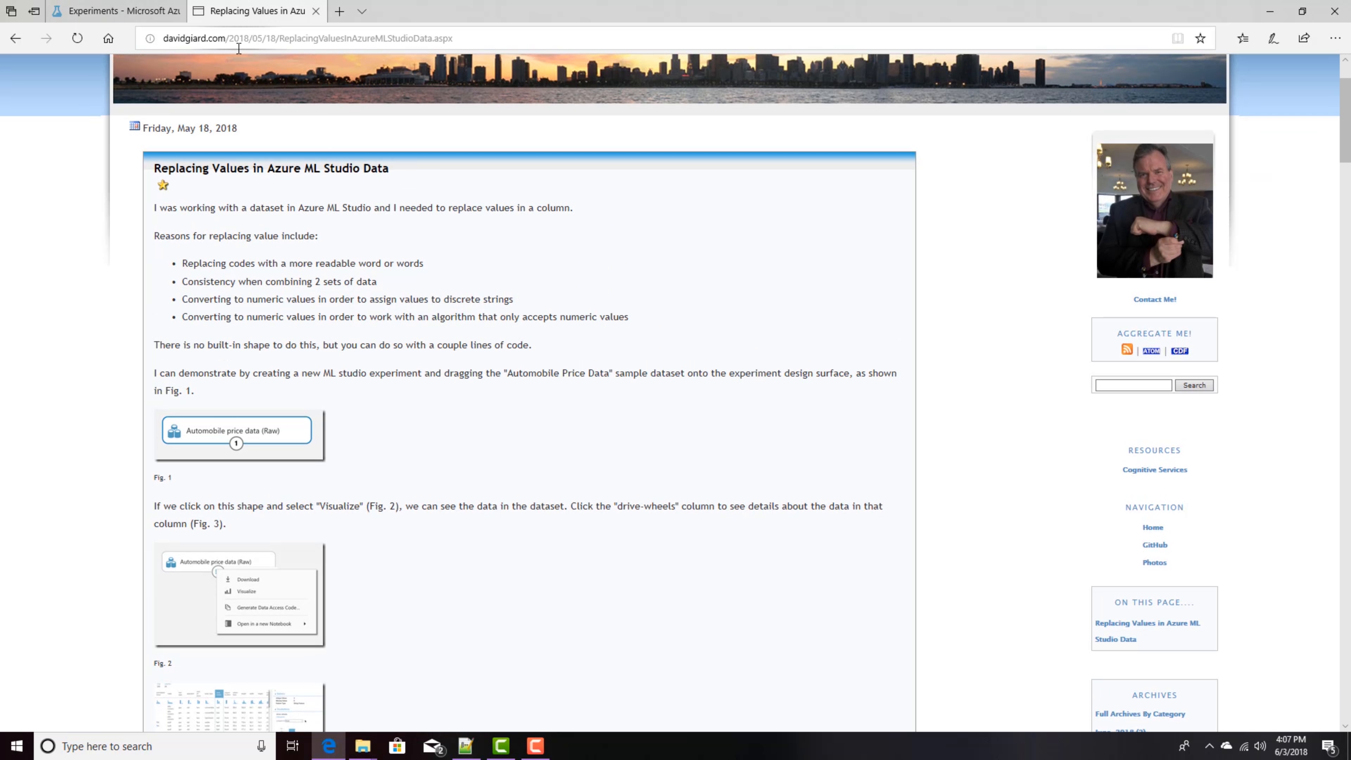
pyautogui.click(277, 42)
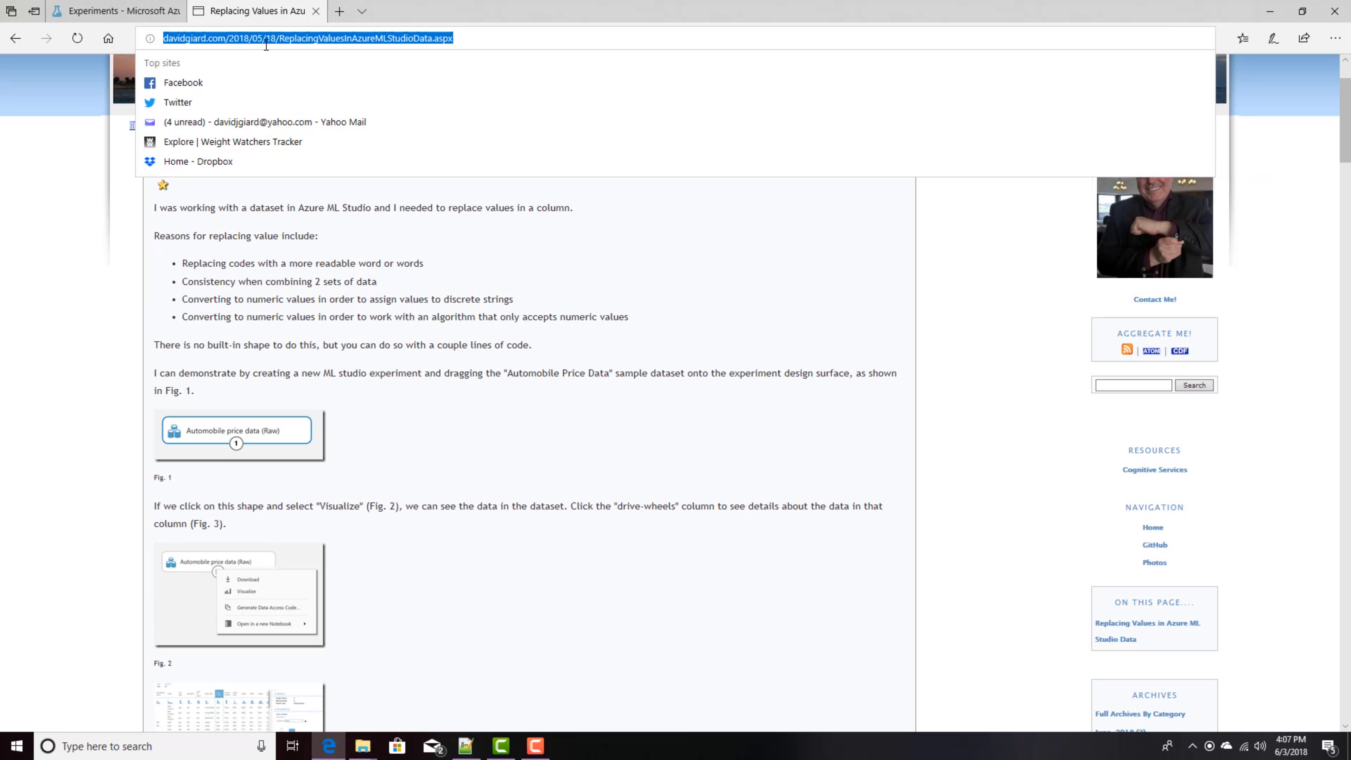
pyautogui.click(73, 183)
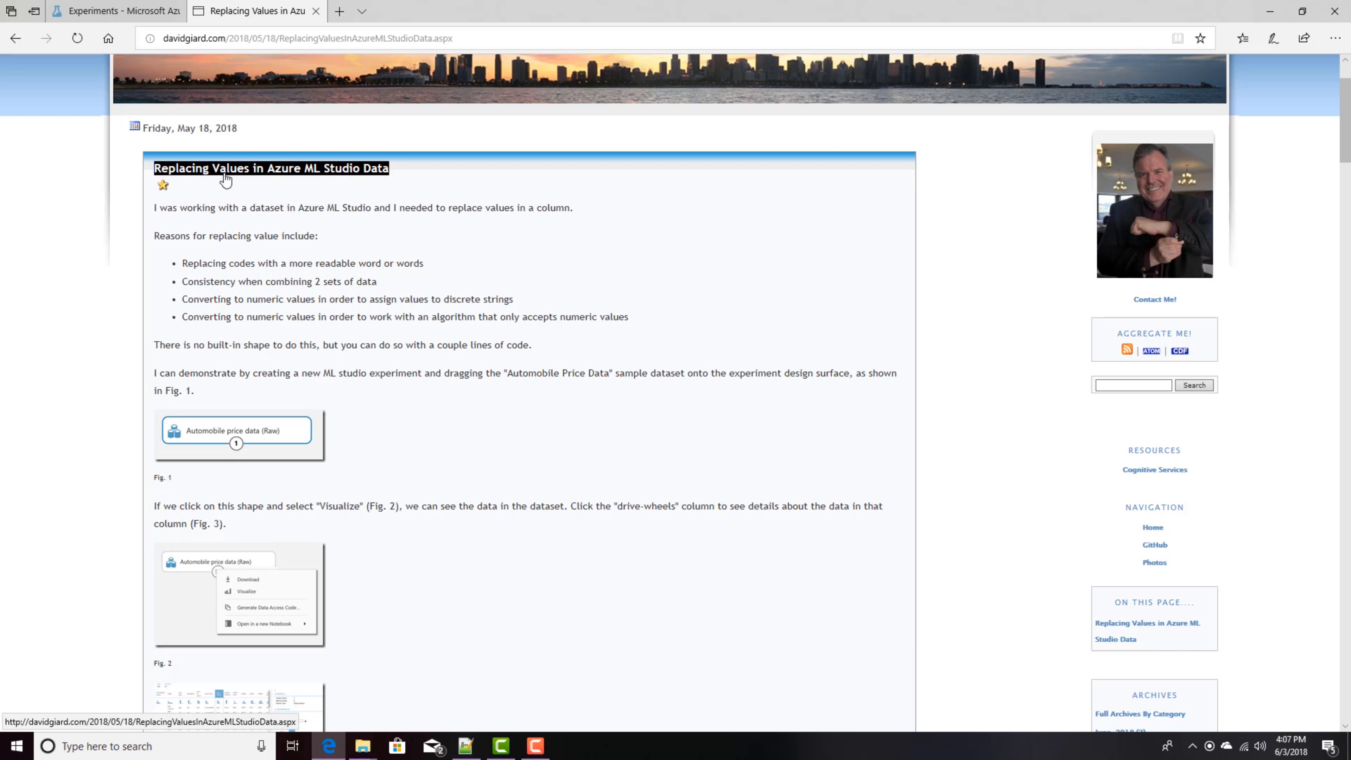
pyautogui.scroll(-3, 465, 361)
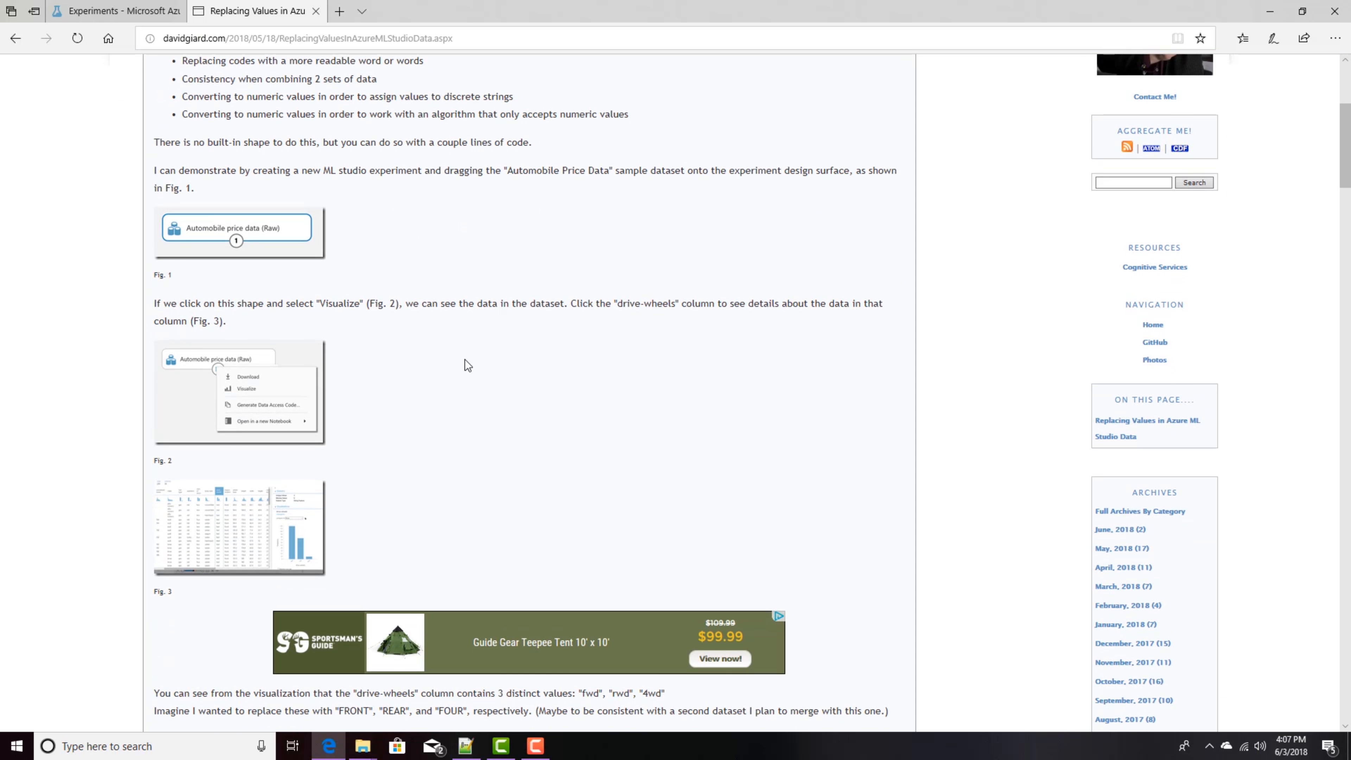
pyautogui.scroll(2, 467, 365)
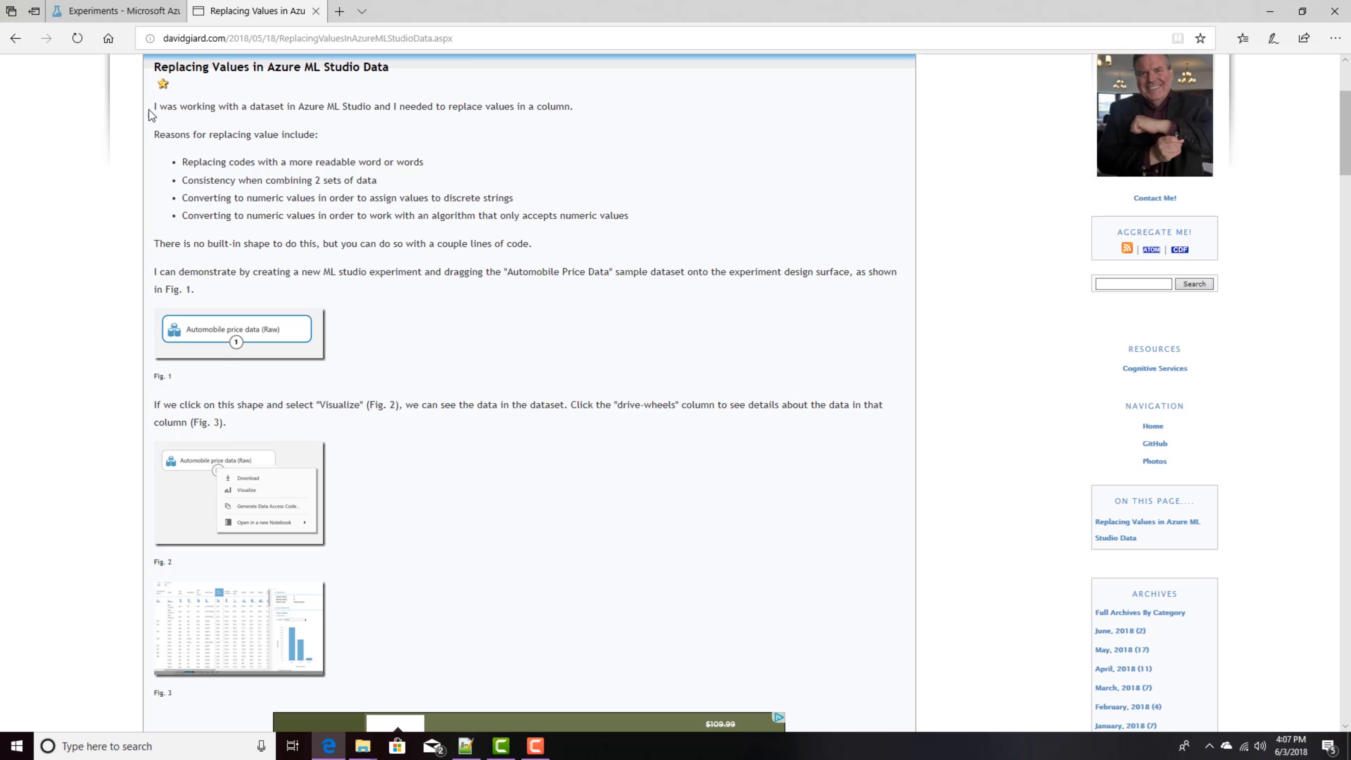
# Step: Add an Execute Python Script module below Select Columns in Dataset and connect them
pyautogui.click(133, 10)
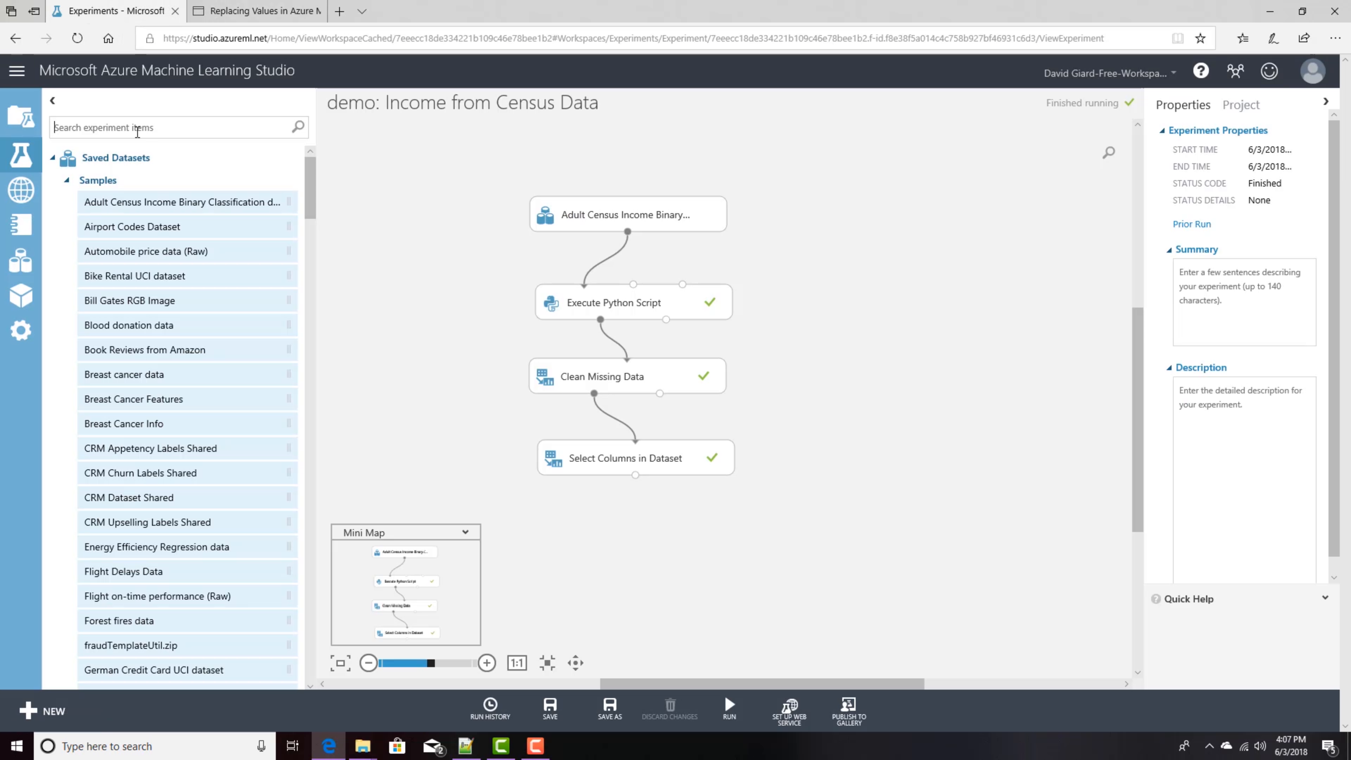
pyautogui.click(137, 128)
pyautogui.write('python')
pyautogui.moveTo(151, 186); pyautogui.dragTo(612, 532)
pyautogui.moveTo(636, 476); pyautogui.dragTo(576, 515)
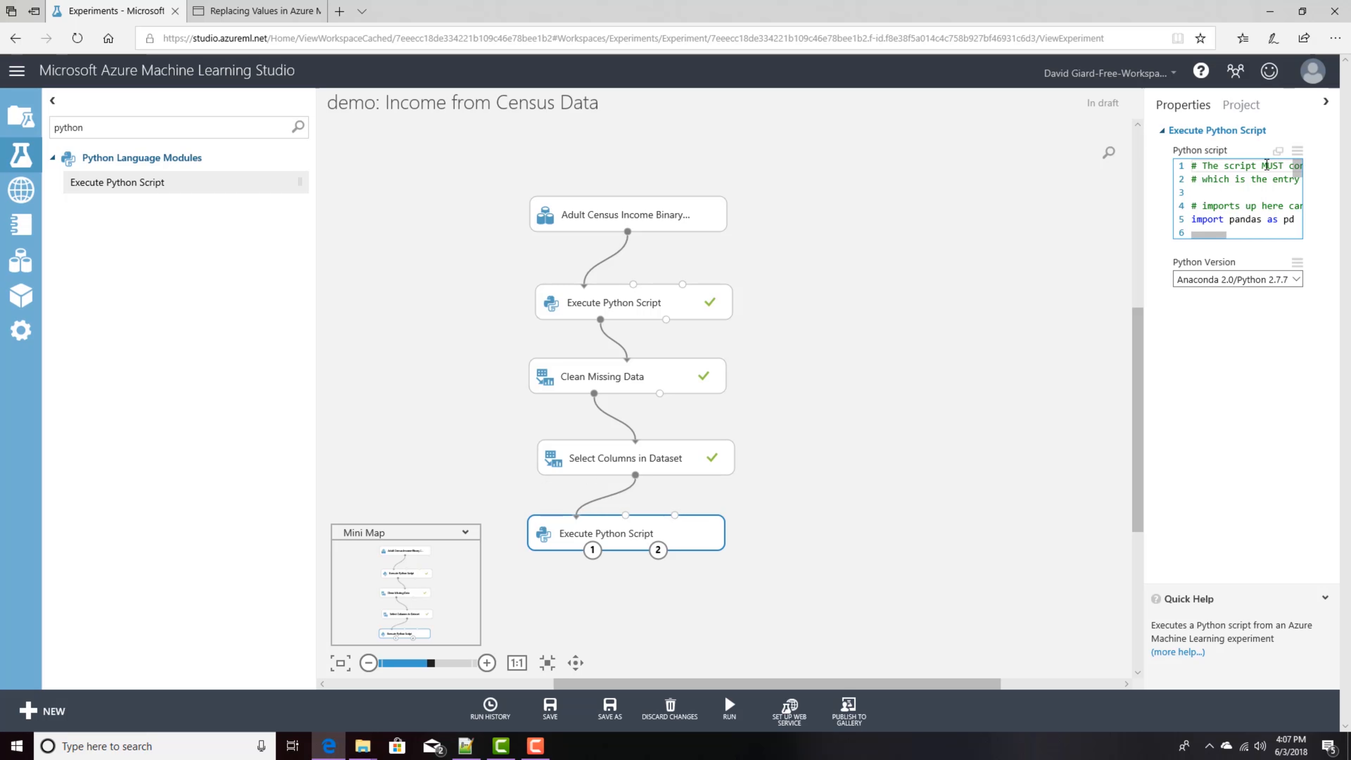
# Step: Replace the new Execute Python Script's code with the marital-status mapping script copied from the Notepad++ notes
pyautogui.click(1277, 152)
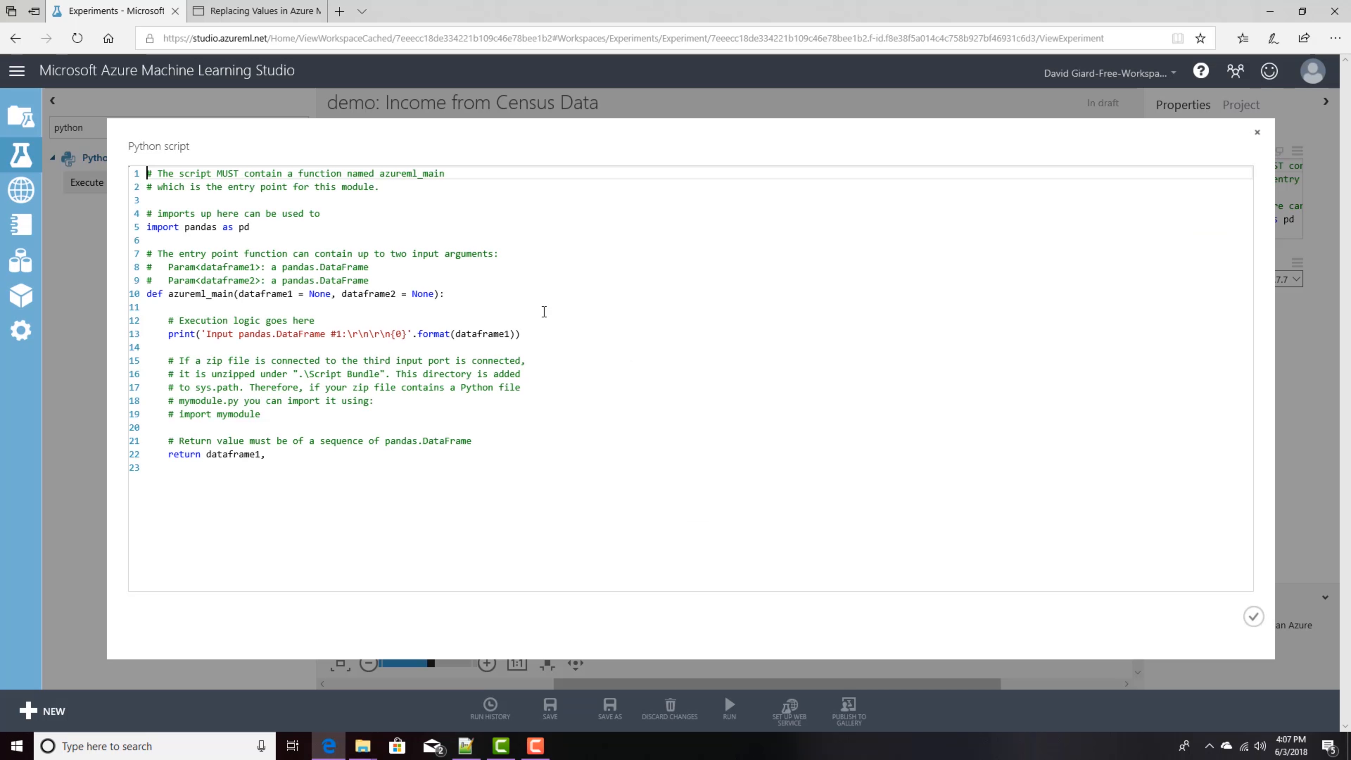
pyautogui.hotkey('alt', 'Tab')
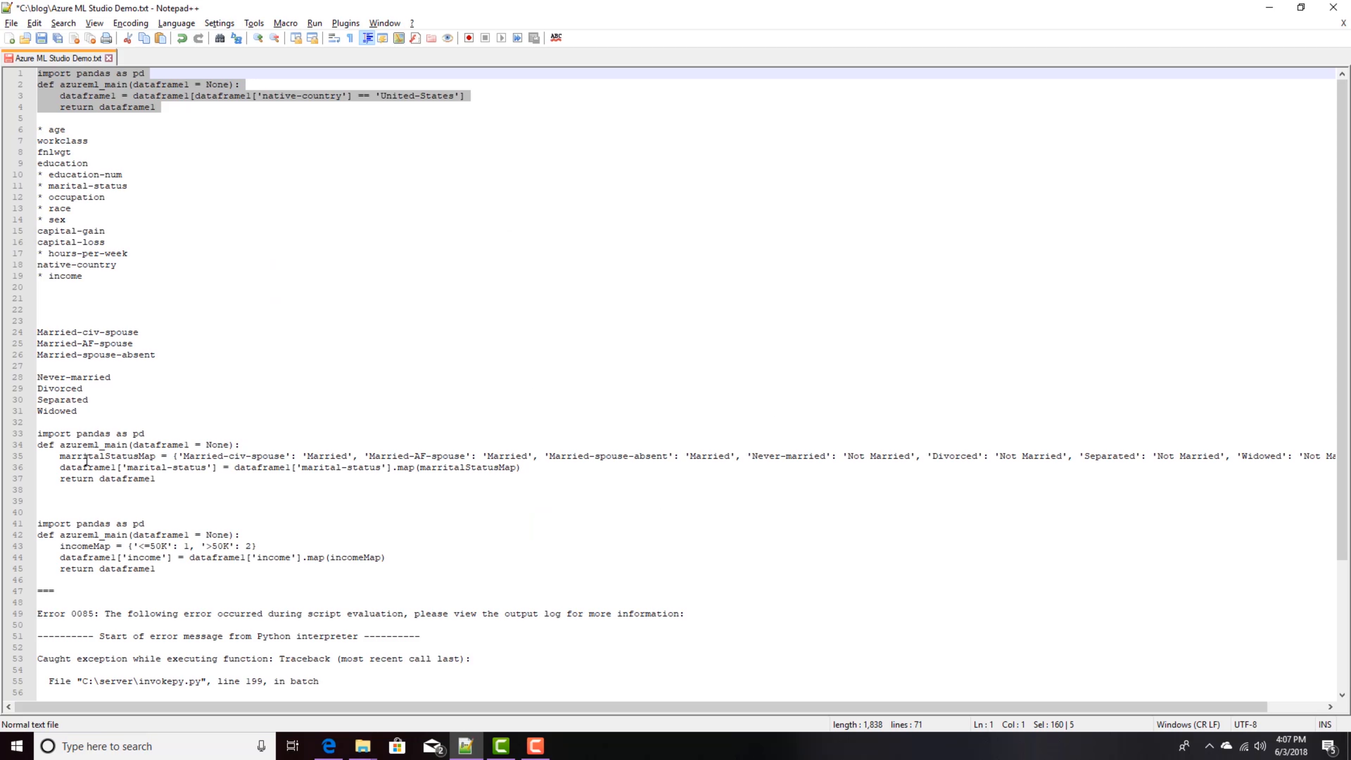
pyautogui.click(111, 499)
pyautogui.moveTo(112, 499); pyautogui.dragTo(17, 440)
pyautogui.hotkey('ctrl', 'c')
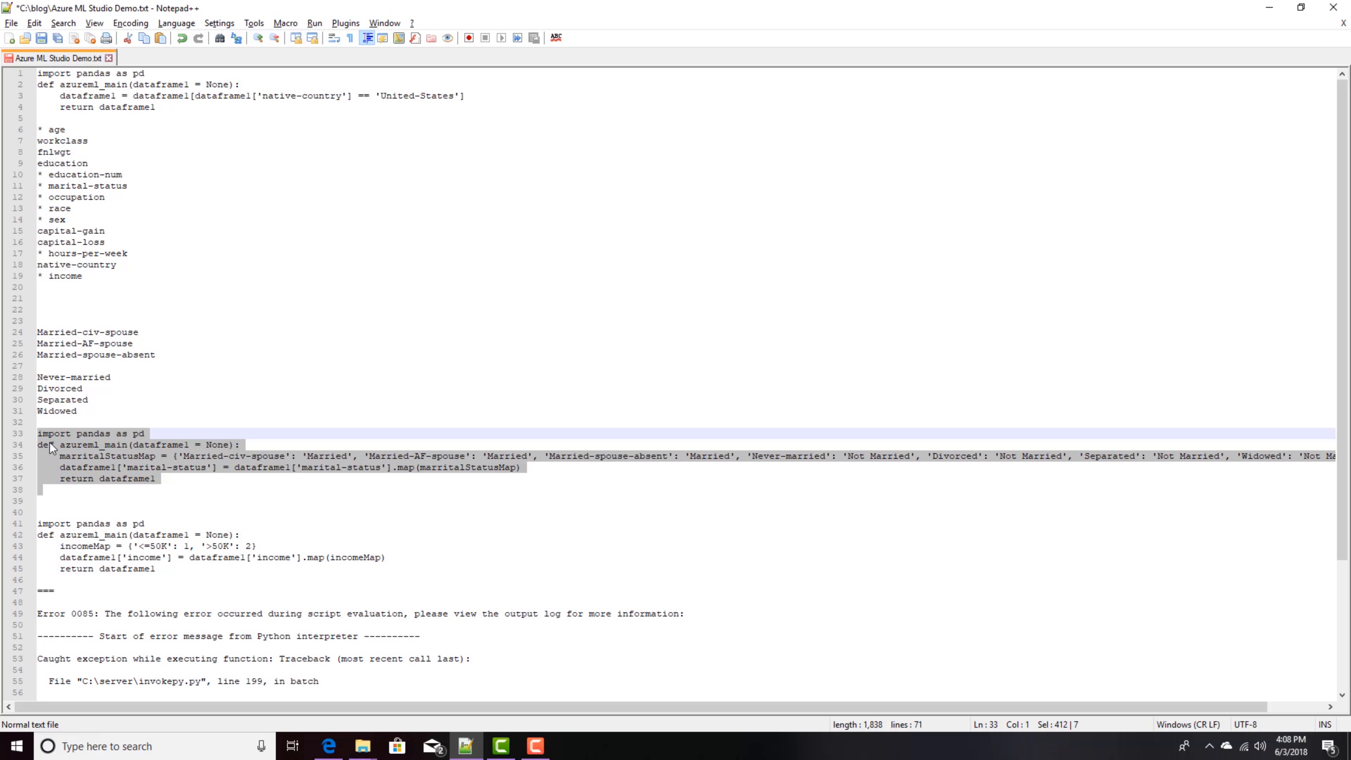
pyautogui.moveTo(37, 332); pyautogui.dragTo(34, 364)
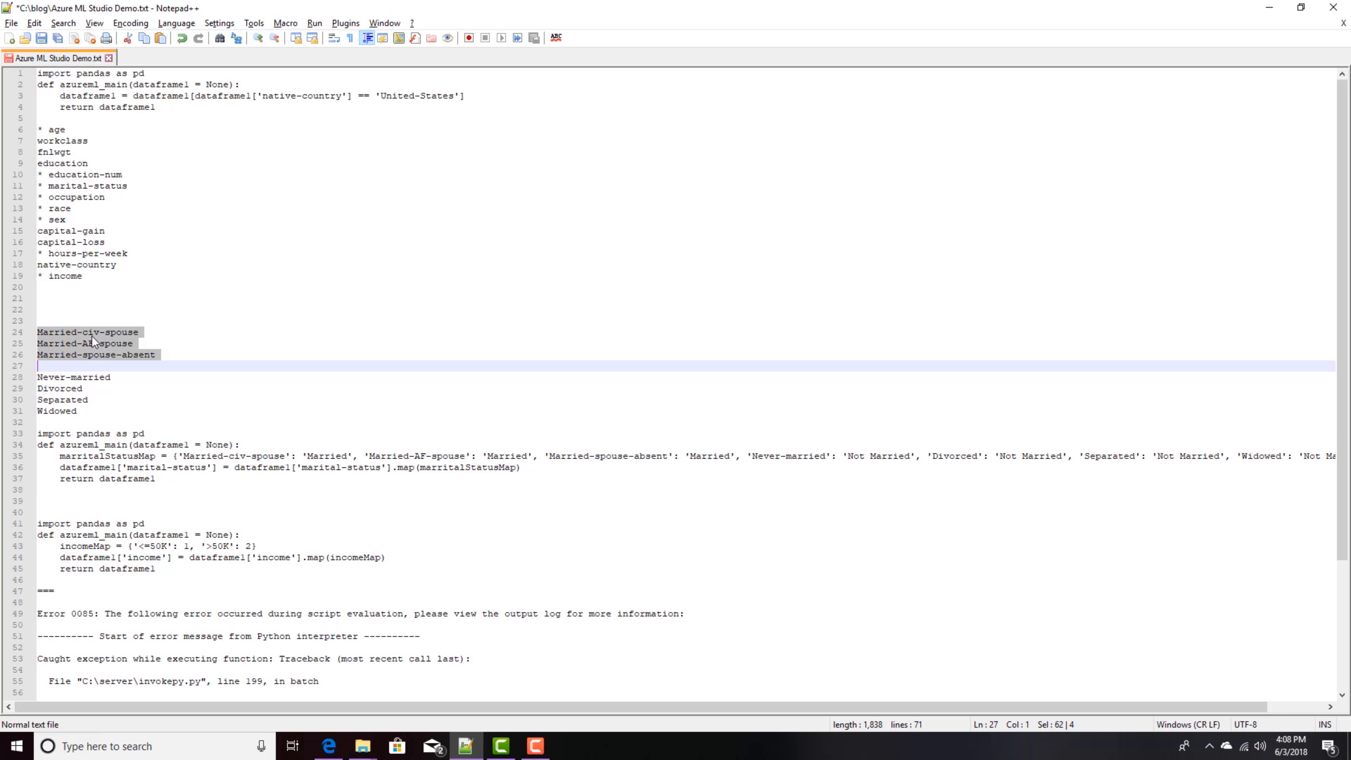
pyautogui.click(97, 367)
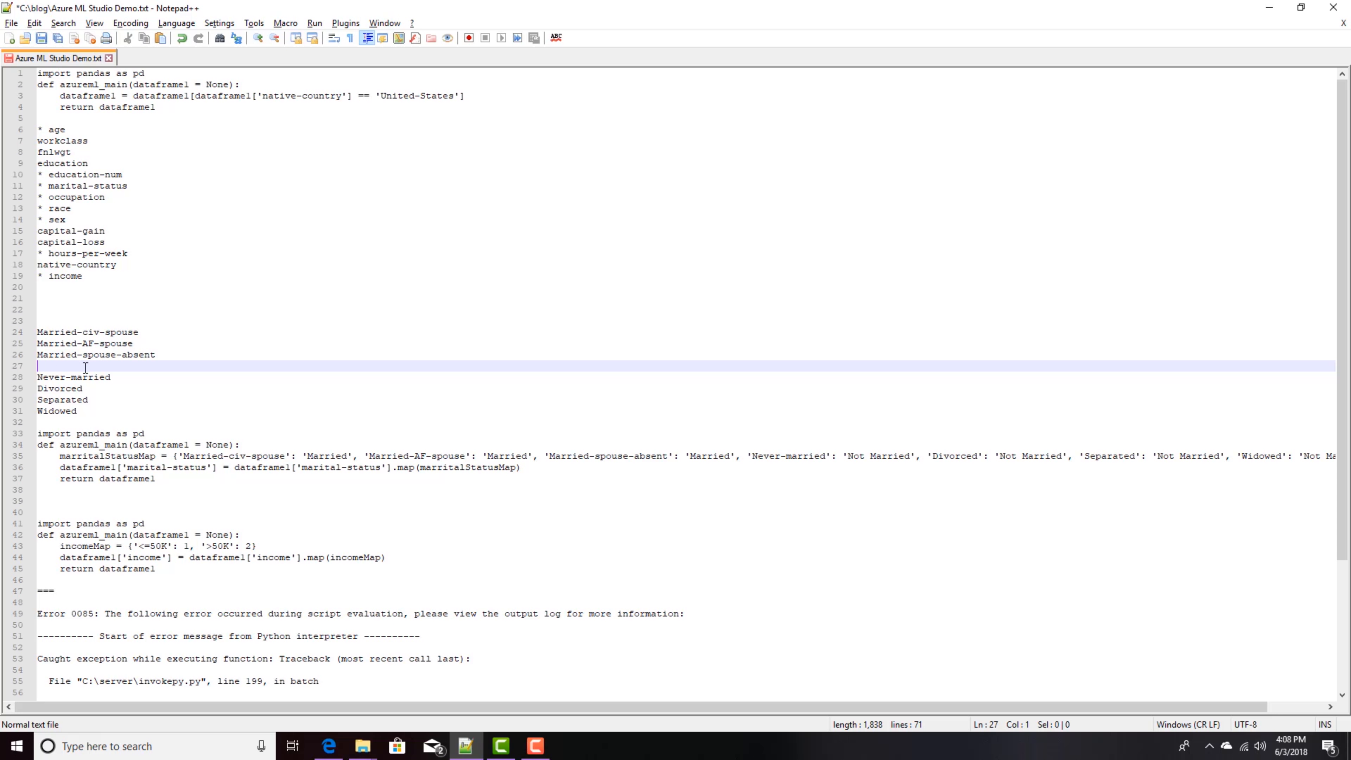
pyautogui.moveTo(32, 379); pyautogui.dragTo(58, 426)
pyautogui.click(58, 425)
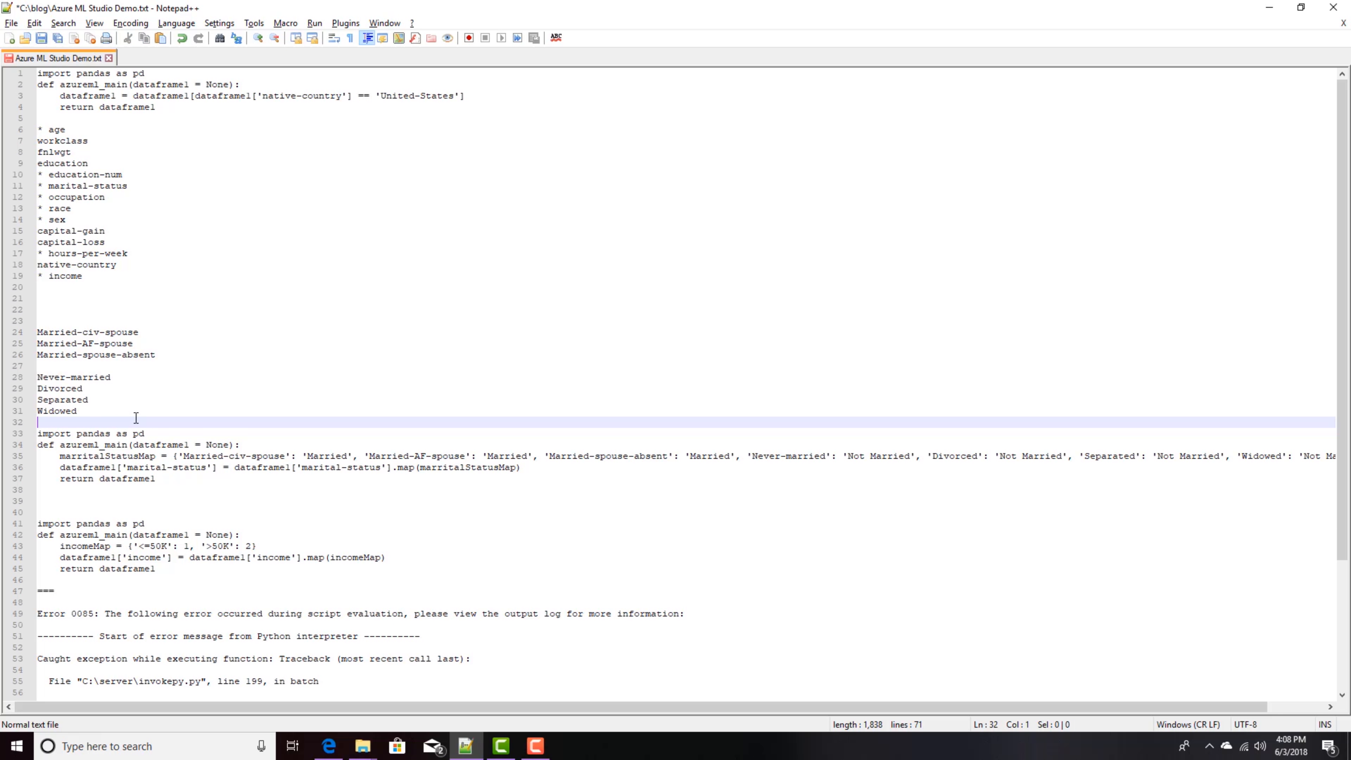
pyautogui.hotkey('alt', 'Tab')
pyautogui.hotkey('ctrl', 'a')
pyautogui.hotkey('ctrl', 'v')
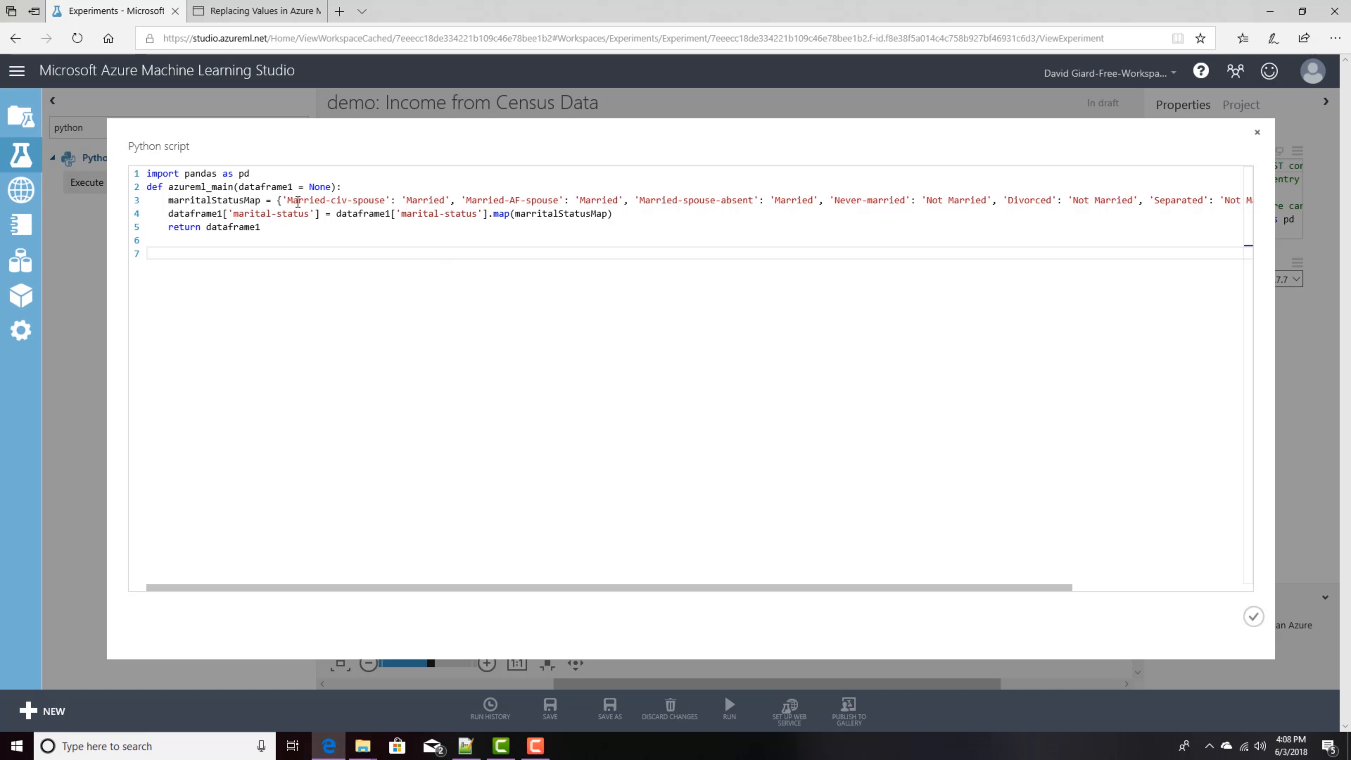
# Step: Review the pasted marritalStatusMap dictionary and the map call on the marital-status column in the script
pyautogui.click(241, 202)
pyautogui.click(315, 202)
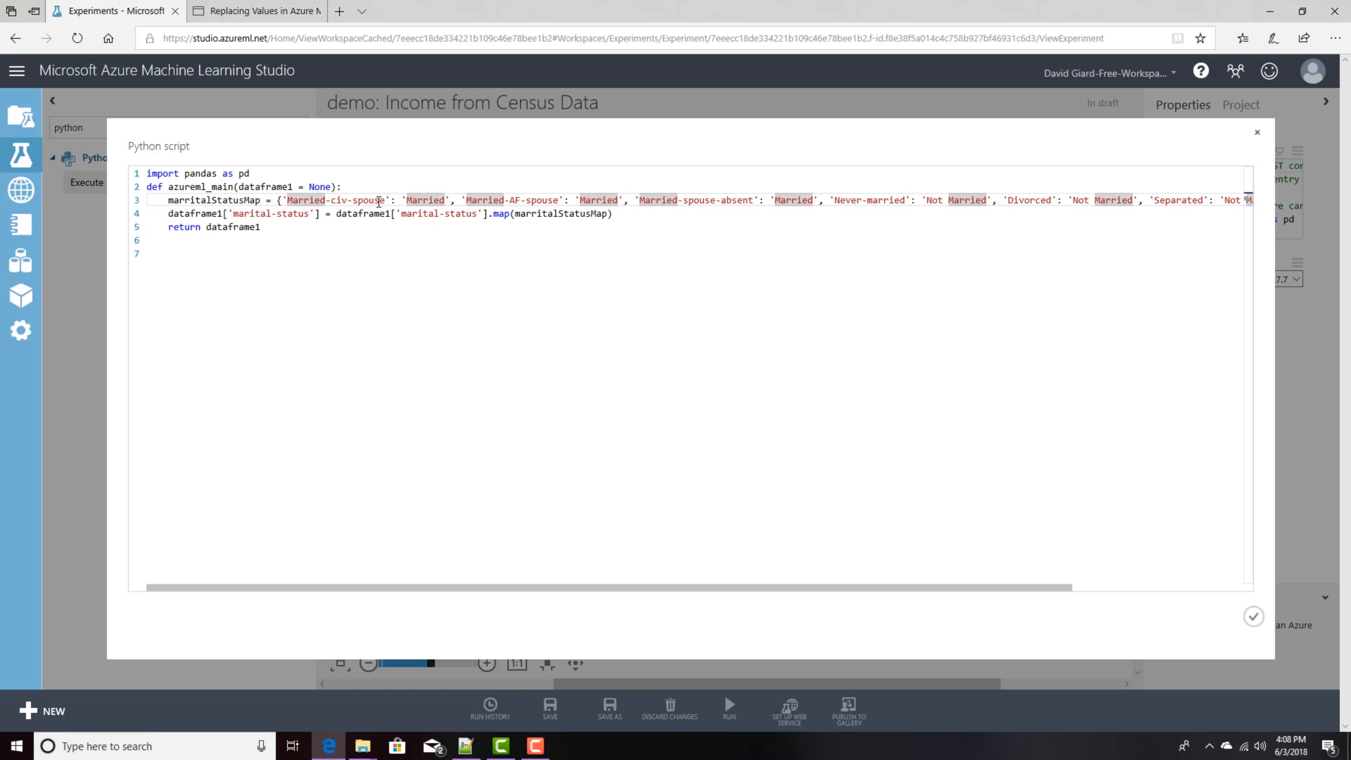
pyautogui.click(290, 201)
pyautogui.moveTo(289, 200); pyautogui.dragTo(385, 201)
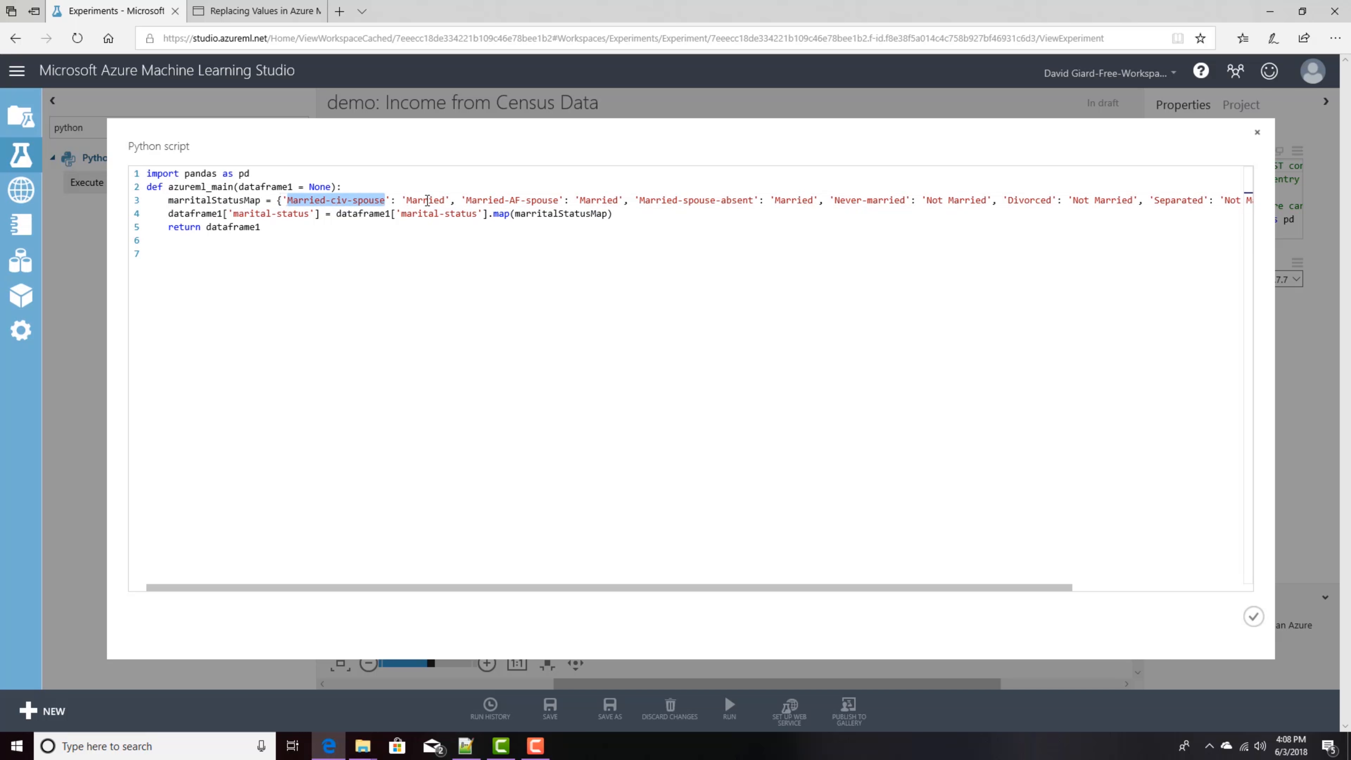
pyautogui.doubleClick(428, 200)
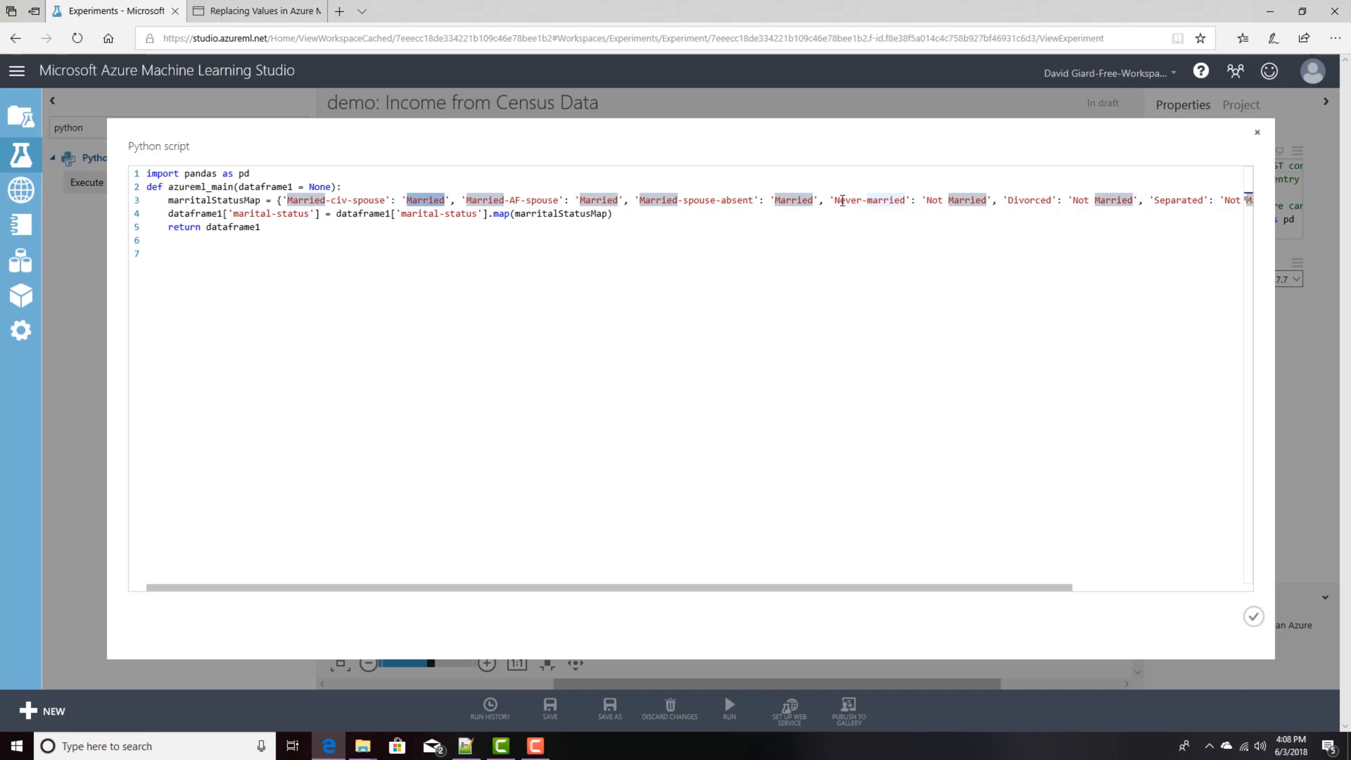
pyautogui.doubleClick(846, 200)
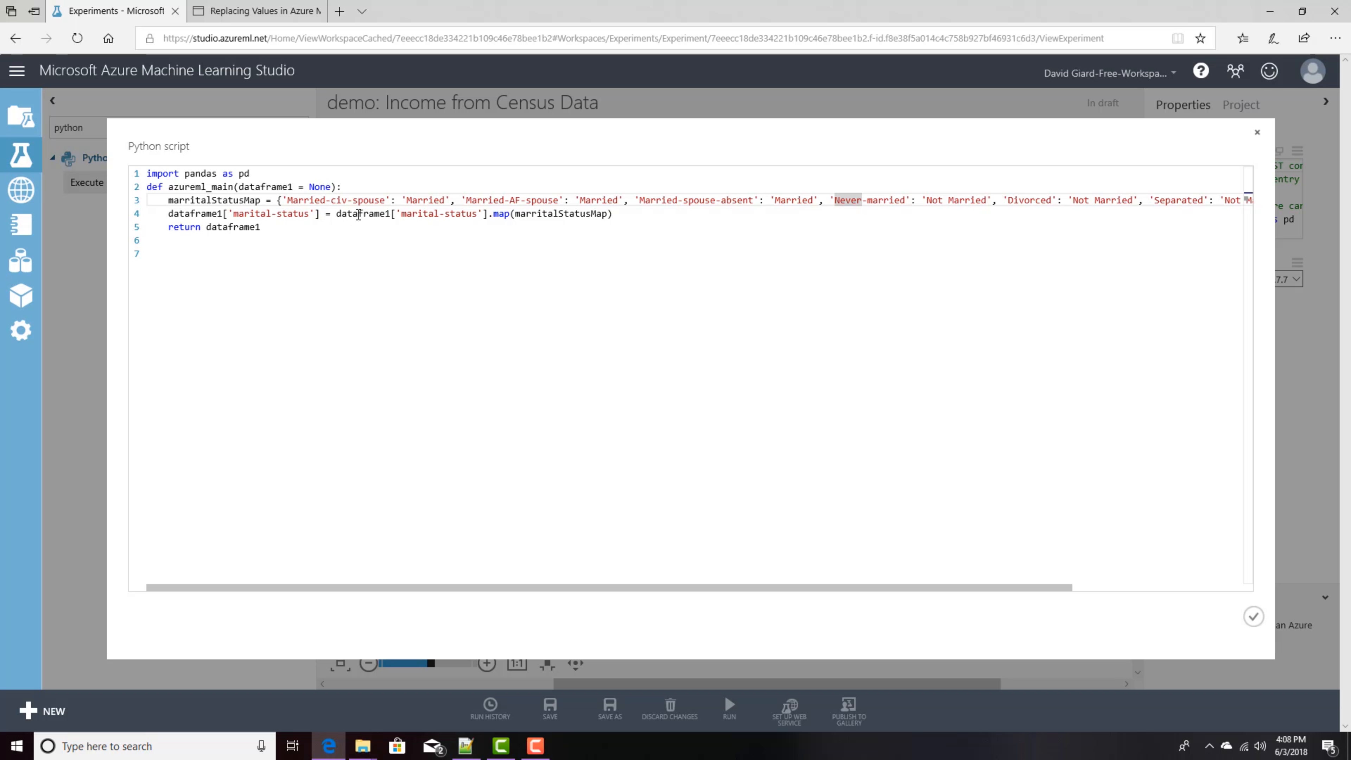
pyautogui.moveTo(336, 215); pyautogui.dragTo(488, 216)
pyautogui.click(495, 216)
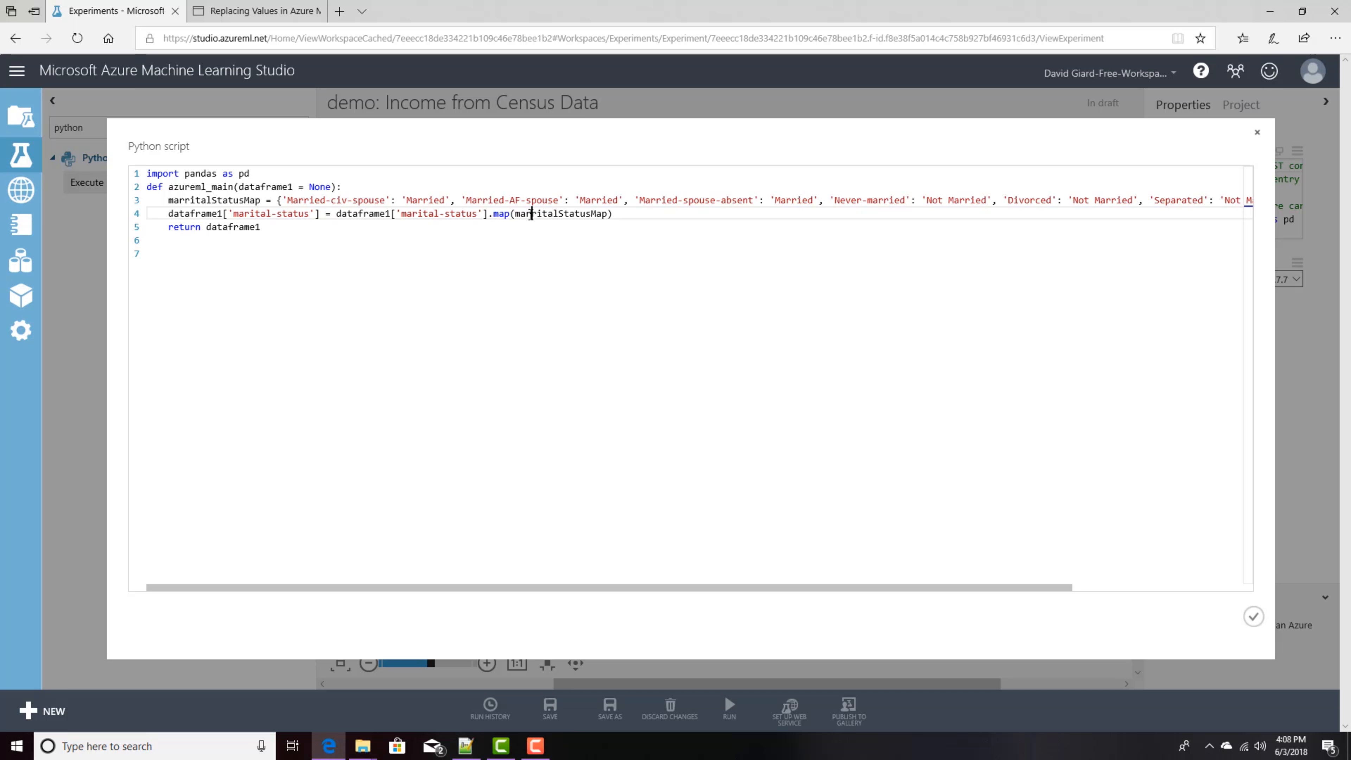
pyautogui.doubleClick(532, 214)
pyautogui.click(495, 241)
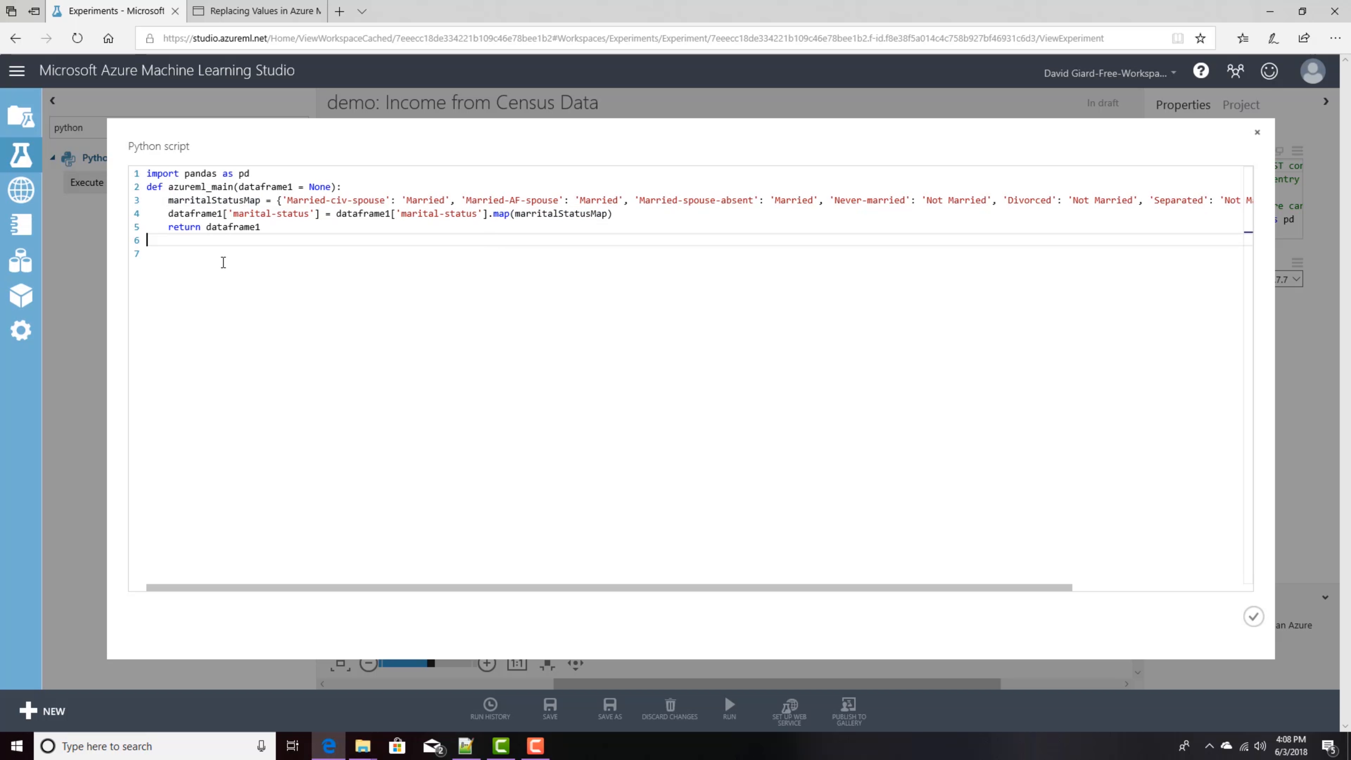
# Step: Close the script editor and run the experiment
pyautogui.click(1254, 617)
pyautogui.moveTo(737, 709)
pyautogui.click(716, 658)
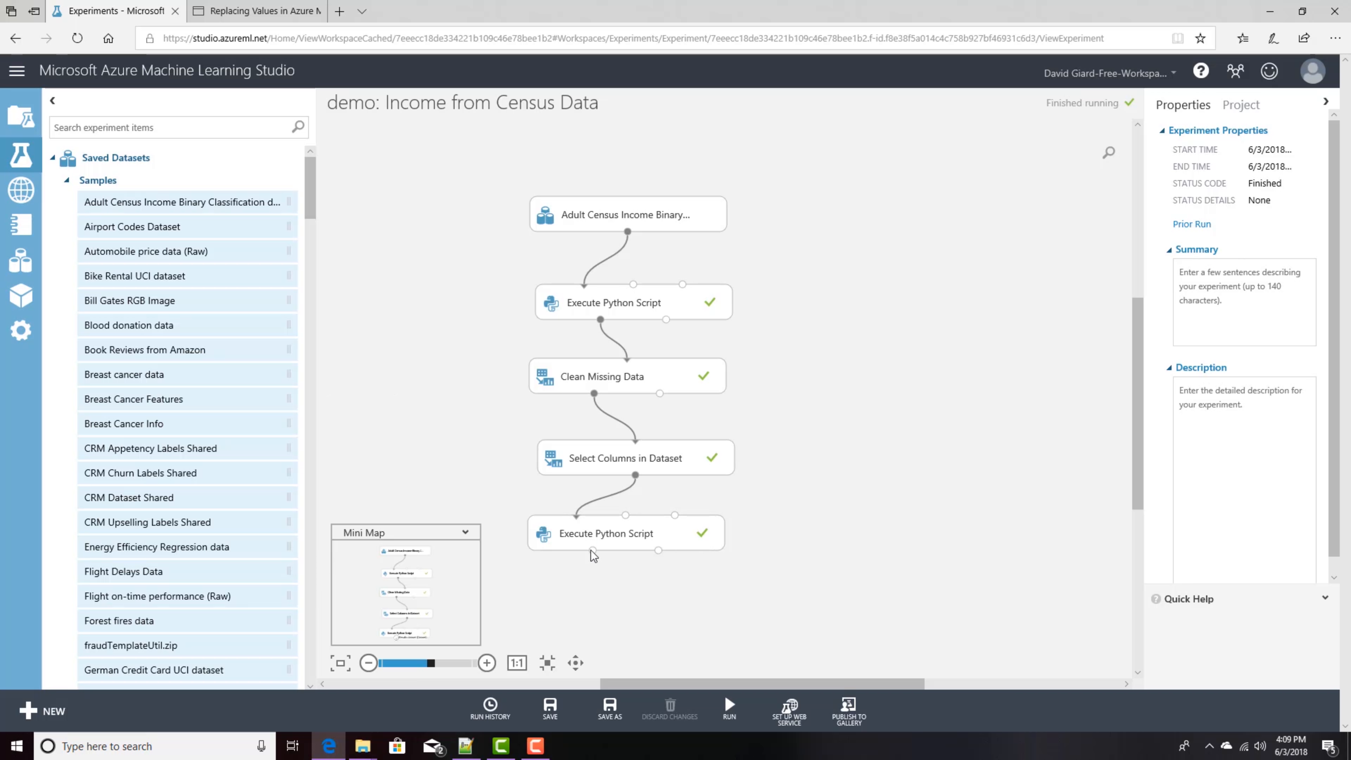
# Step: Visualize the new Execute Python Script's results dataset and inspect the marital-status column's statistics and histogram
pyautogui.rightClick(593, 552)
pyautogui.click(638, 646)
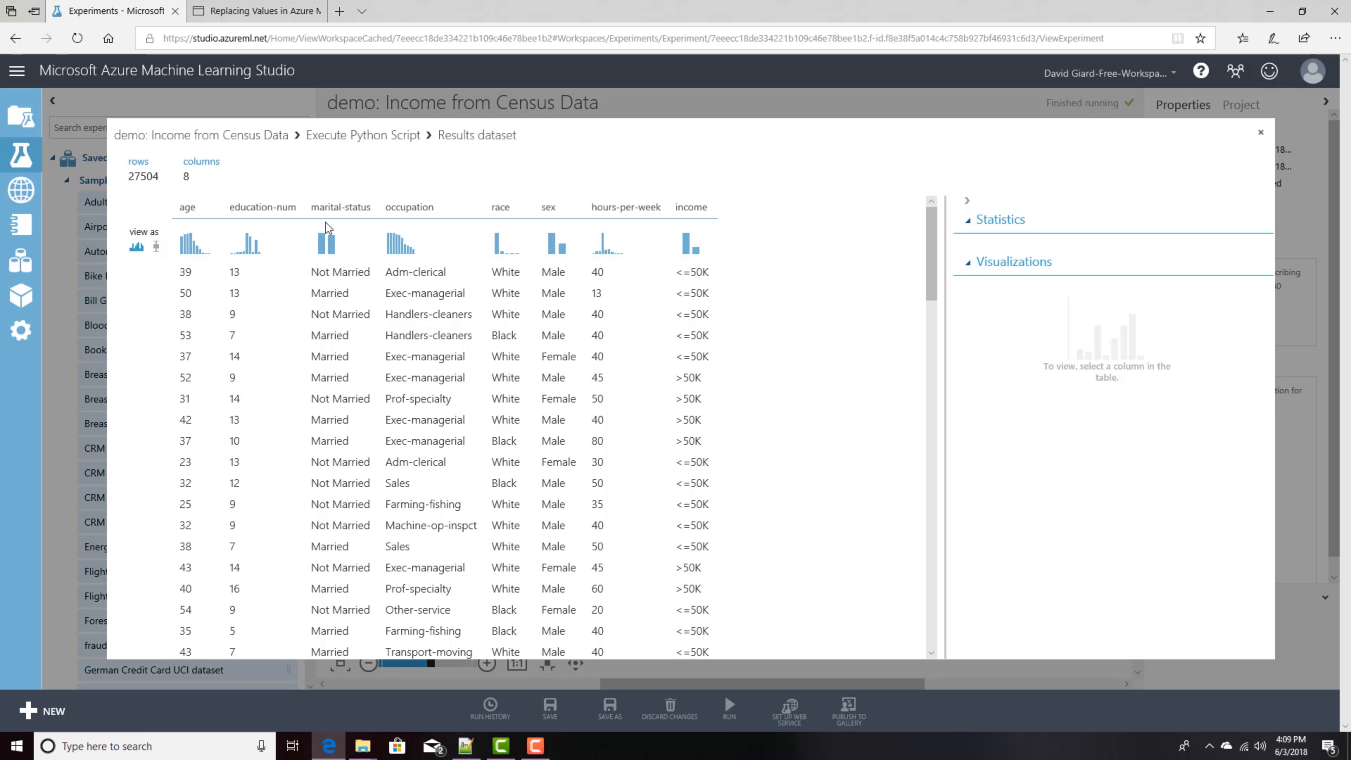
pyautogui.click(342, 205)
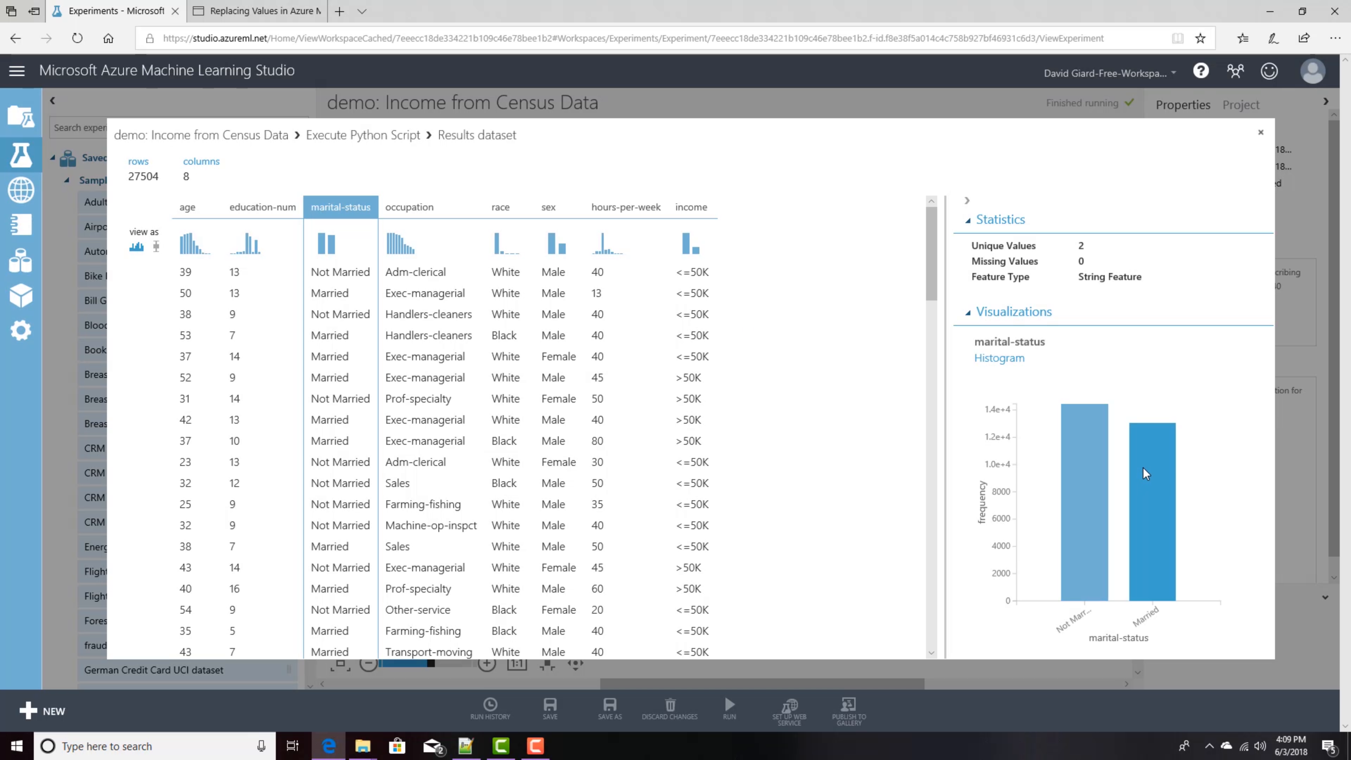
pyautogui.moveTo(1146, 470)
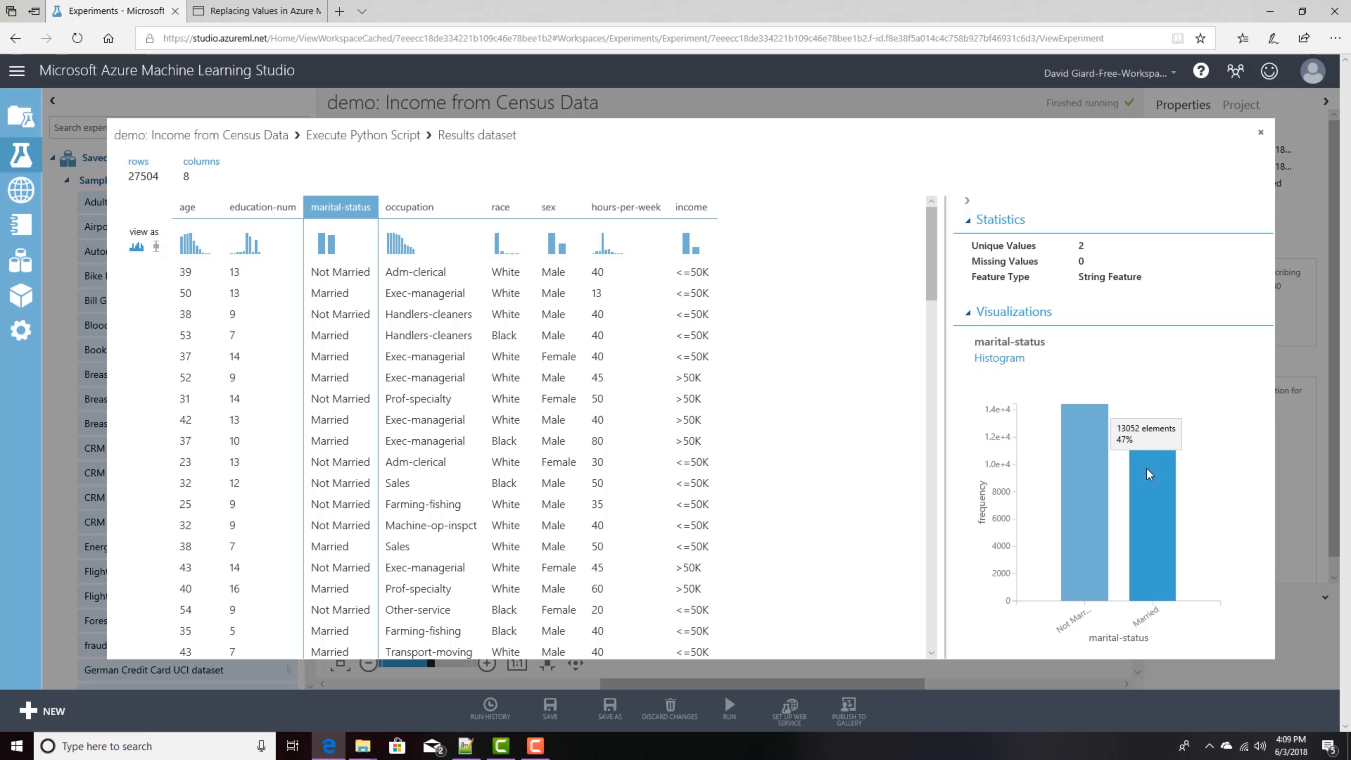
pyautogui.moveTo(1090, 468)
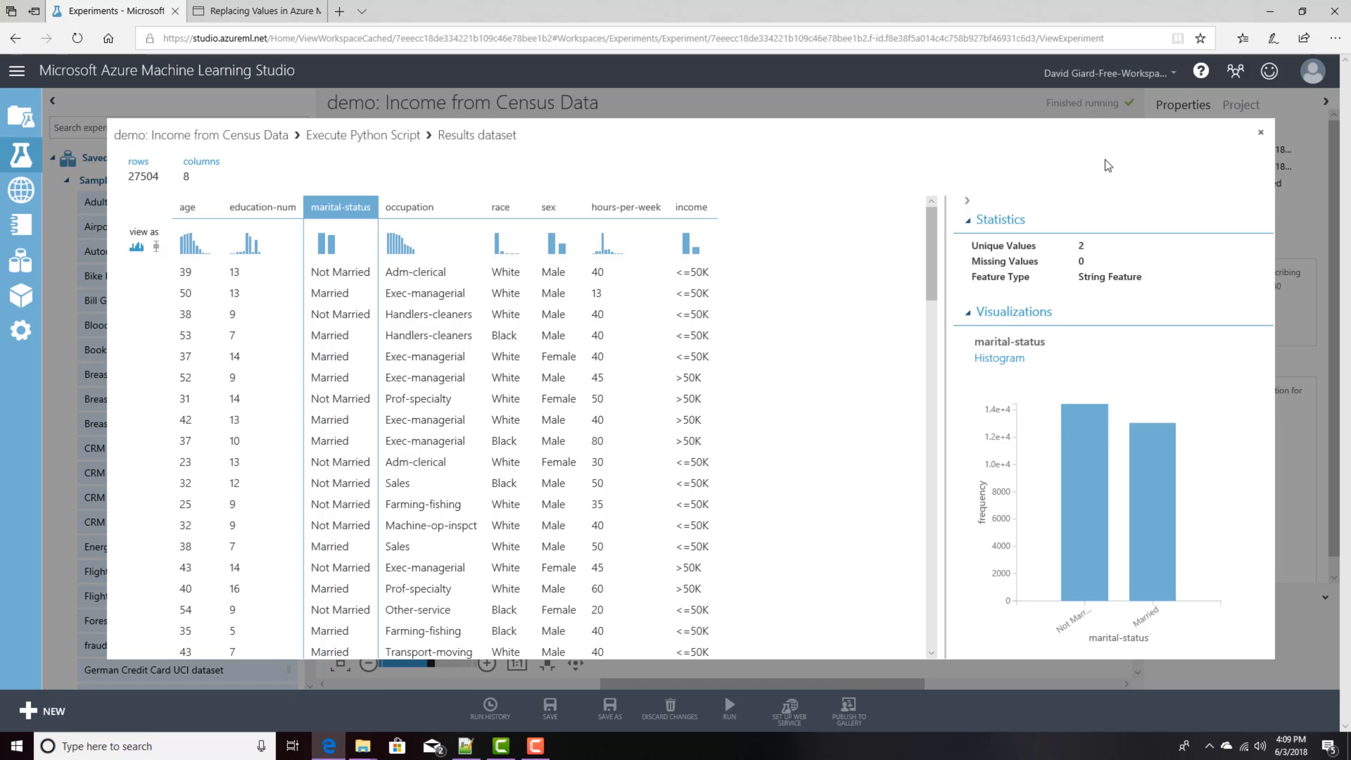
pyautogui.click(1260, 133)
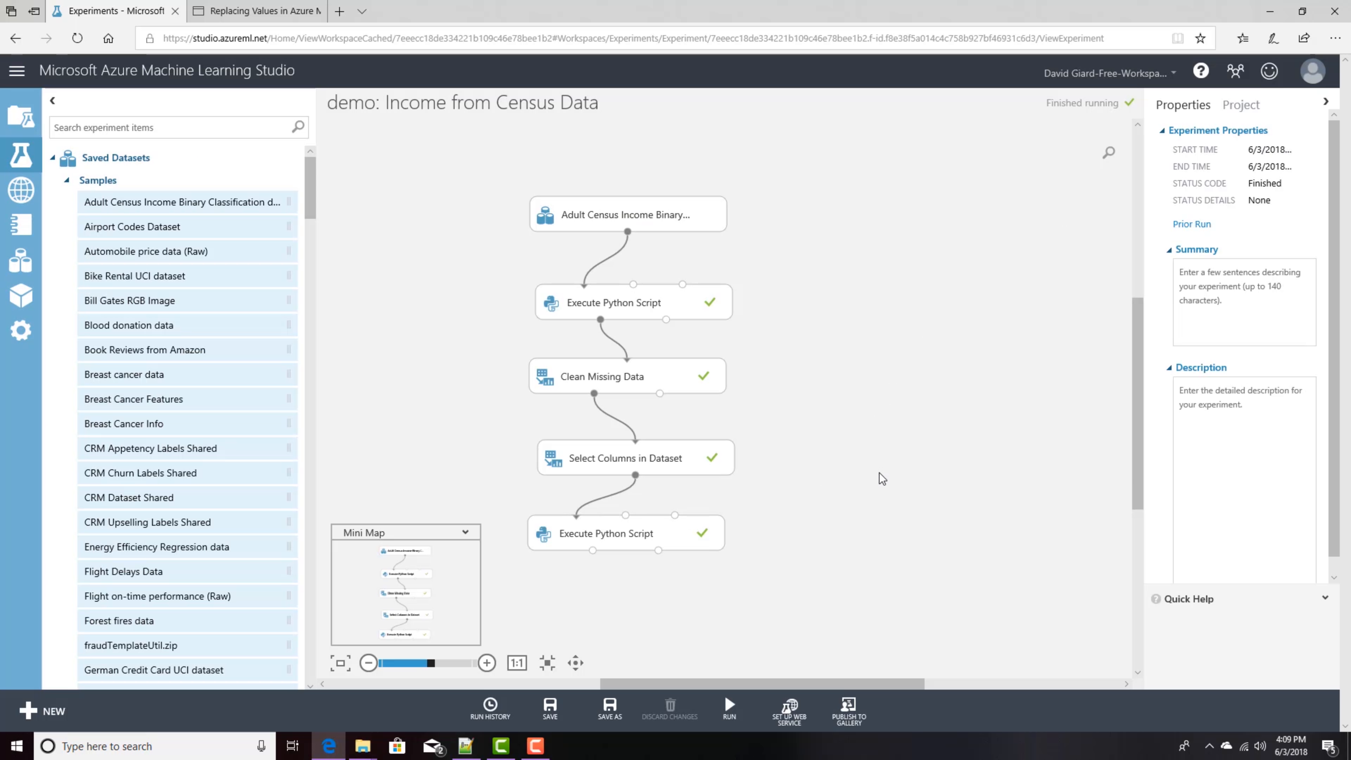
# Step: Open the Execute Python Script's results dataset once more and close it
pyautogui.moveTo(1137, 441); pyautogui.dragTo(1142, 468)
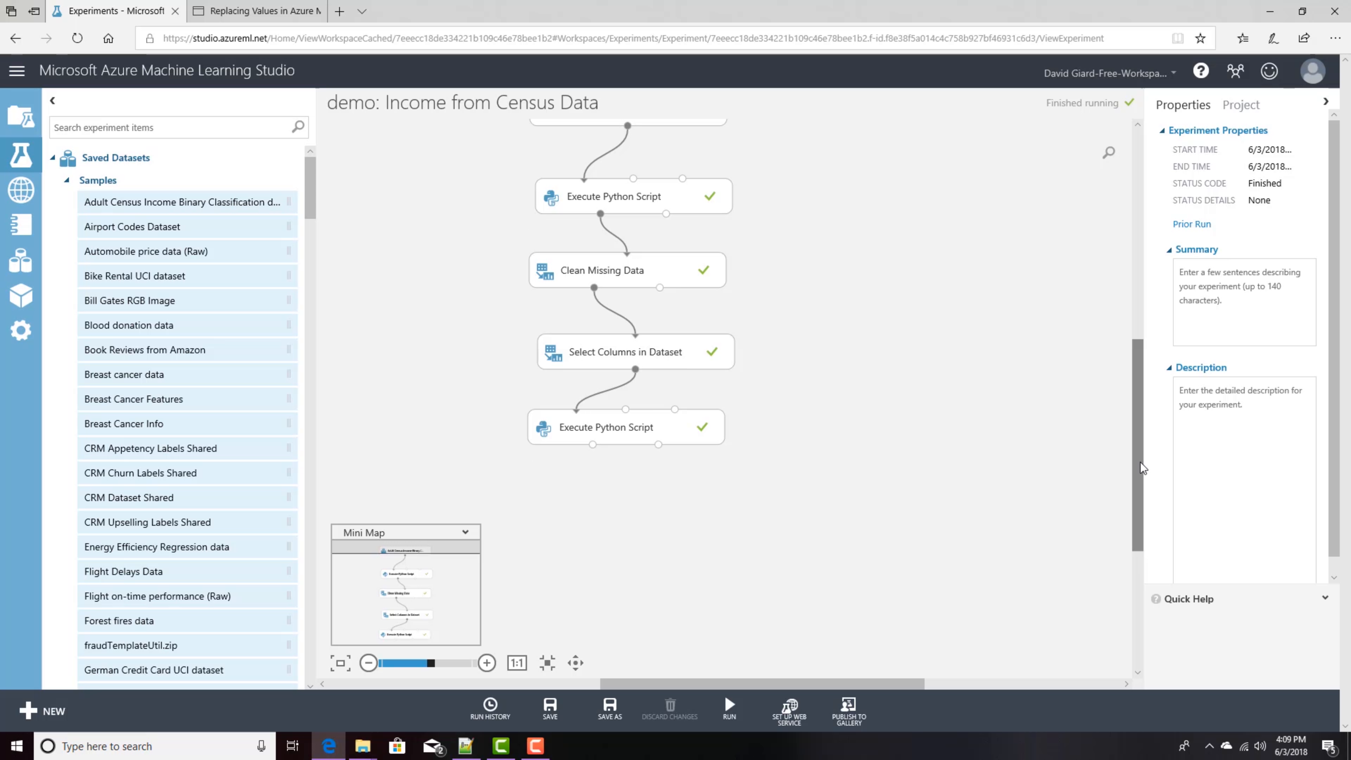
pyautogui.click(592, 444)
pyautogui.click(641, 546)
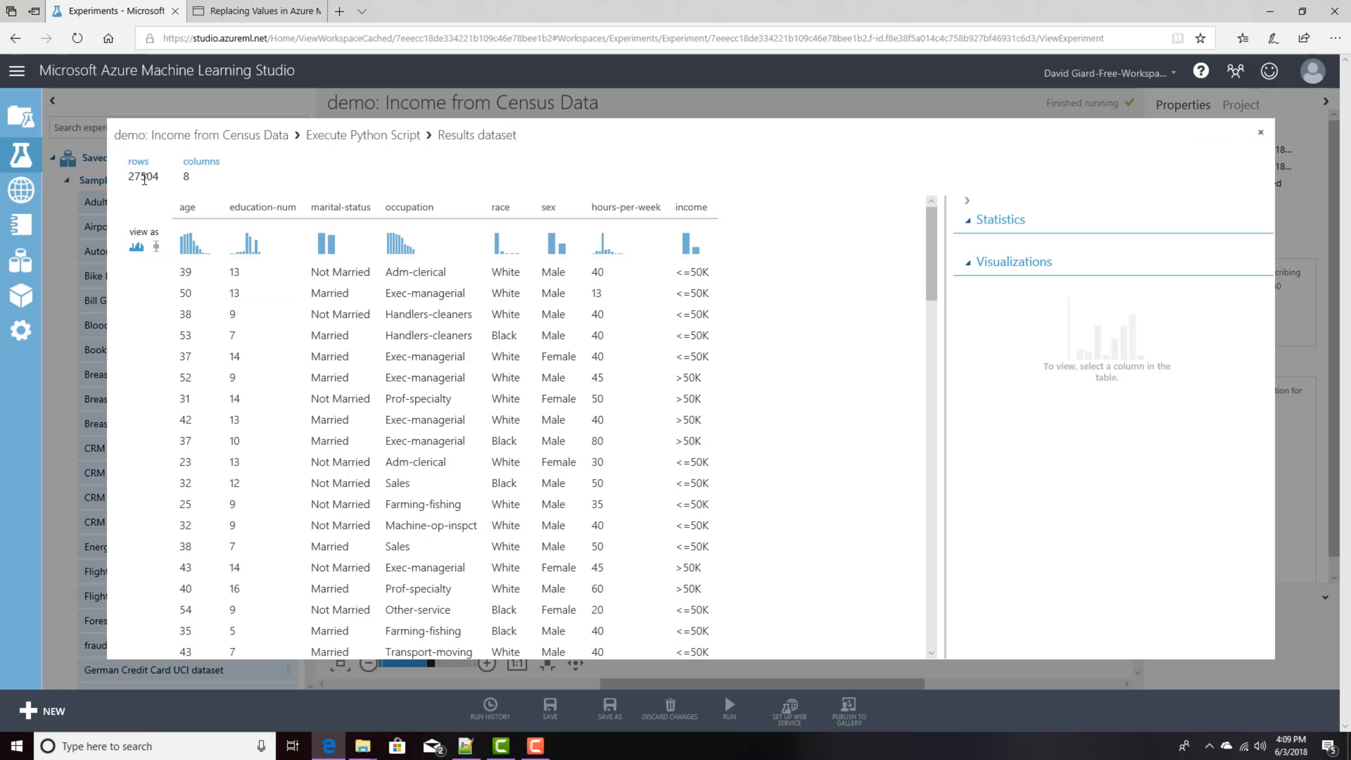
pyautogui.click(1261, 132)
# Step: Add a Split Data module below the last Execute Python Script and connect them
pyautogui.moveTo(670, 429); pyautogui.dragTo(727, 428)
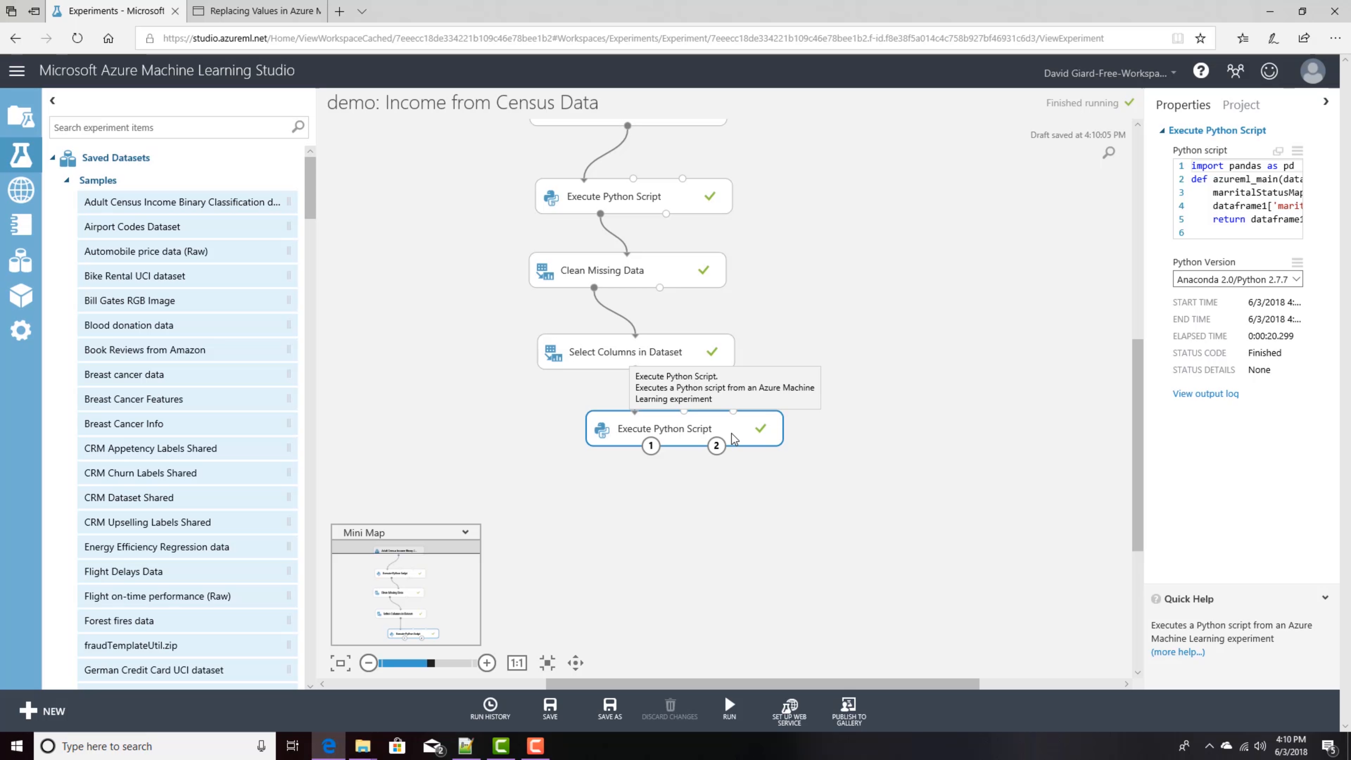
pyautogui.click(191, 124)
pyautogui.write('split dat')
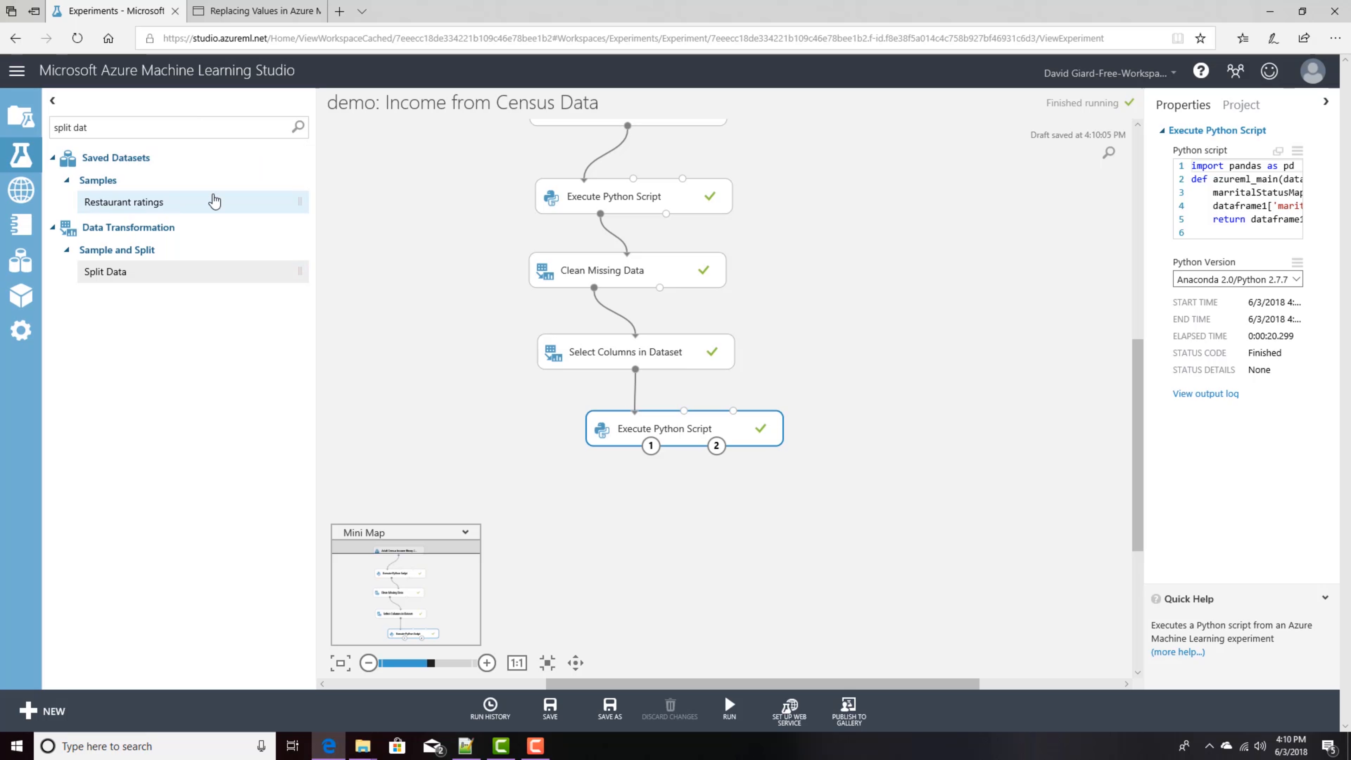
pyautogui.moveTo(136, 271); pyautogui.dragTo(690, 516)
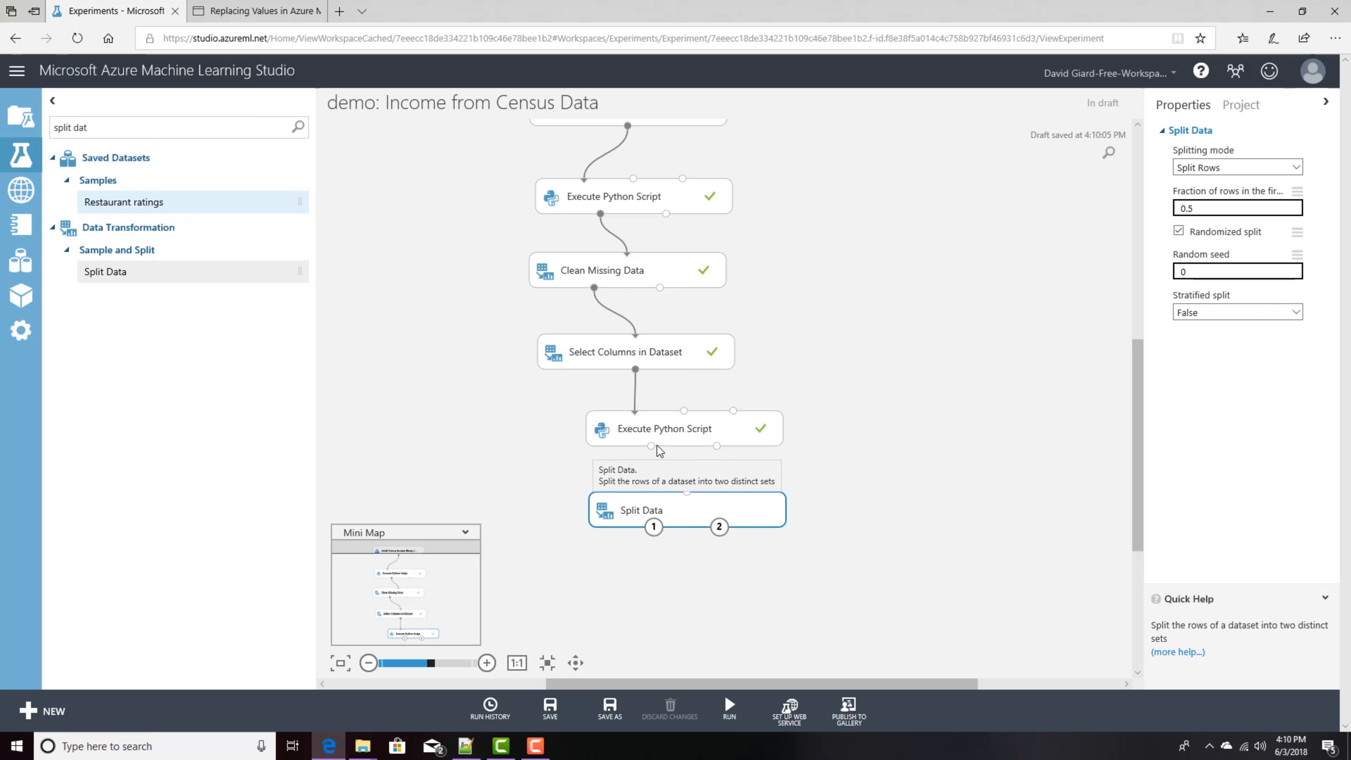
pyautogui.moveTo(650, 443); pyautogui.dragTo(685, 509)
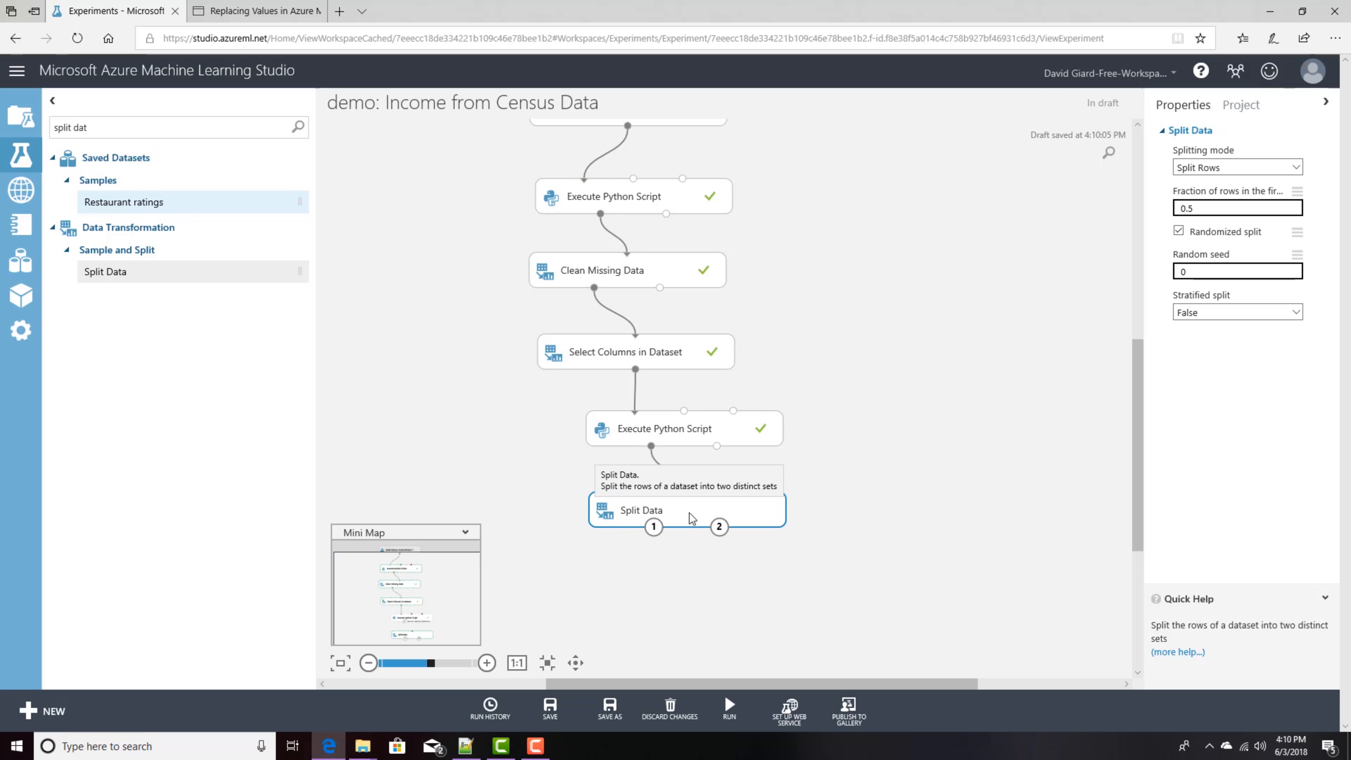
# Step: Set Split Data's fraction of rows in the first output dataset to .7 and reposition the module
pyautogui.moveTo(1218, 206); pyautogui.dragTo(1119, 205)
pyautogui.write('.7')
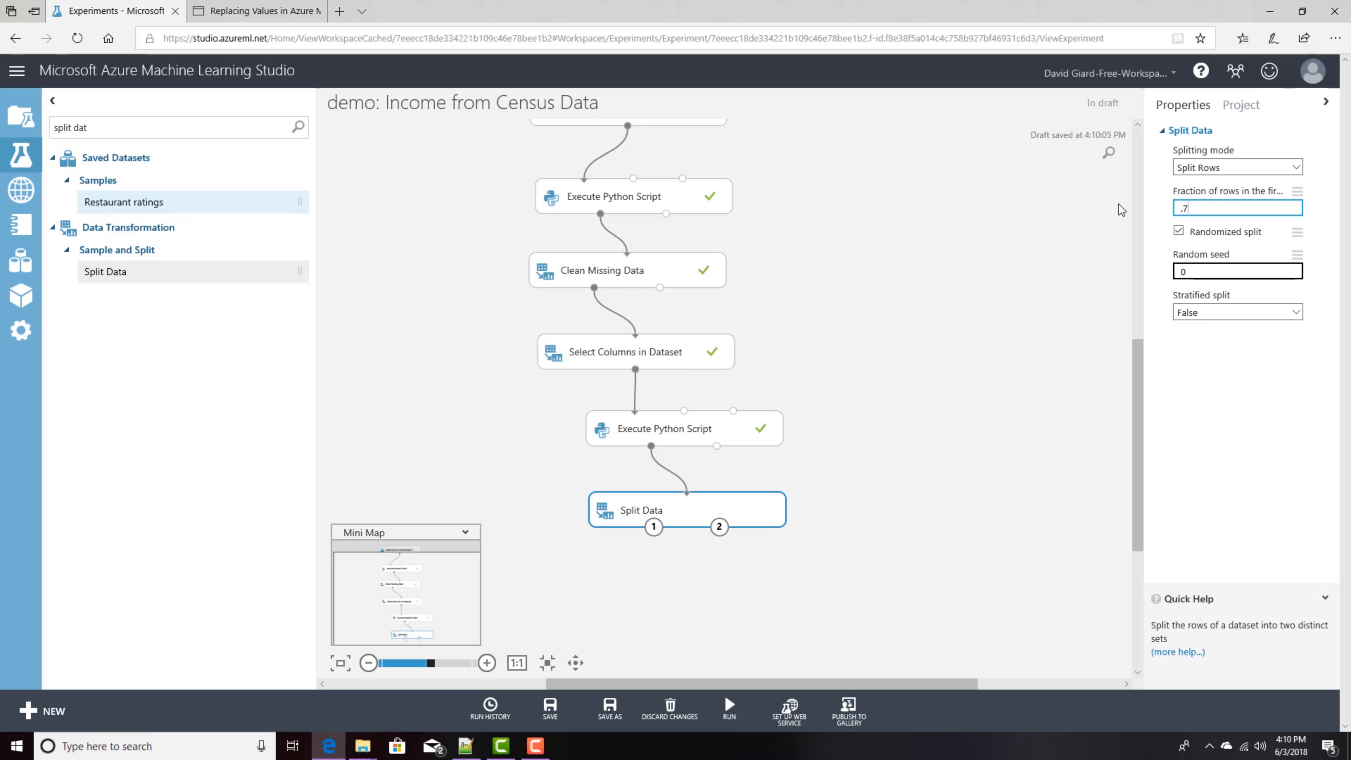
pyautogui.click(933, 451)
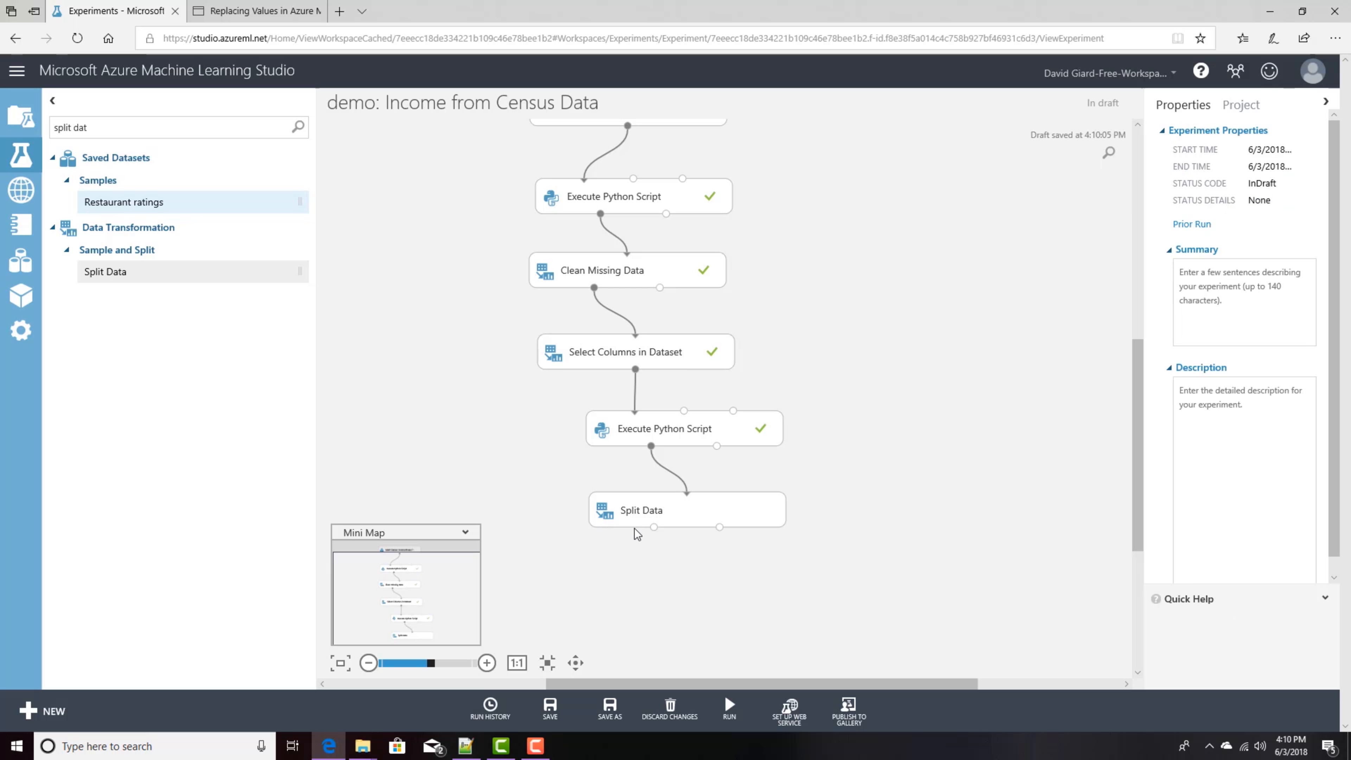
pyautogui.moveTo(691, 512); pyautogui.dragTo(736, 509)
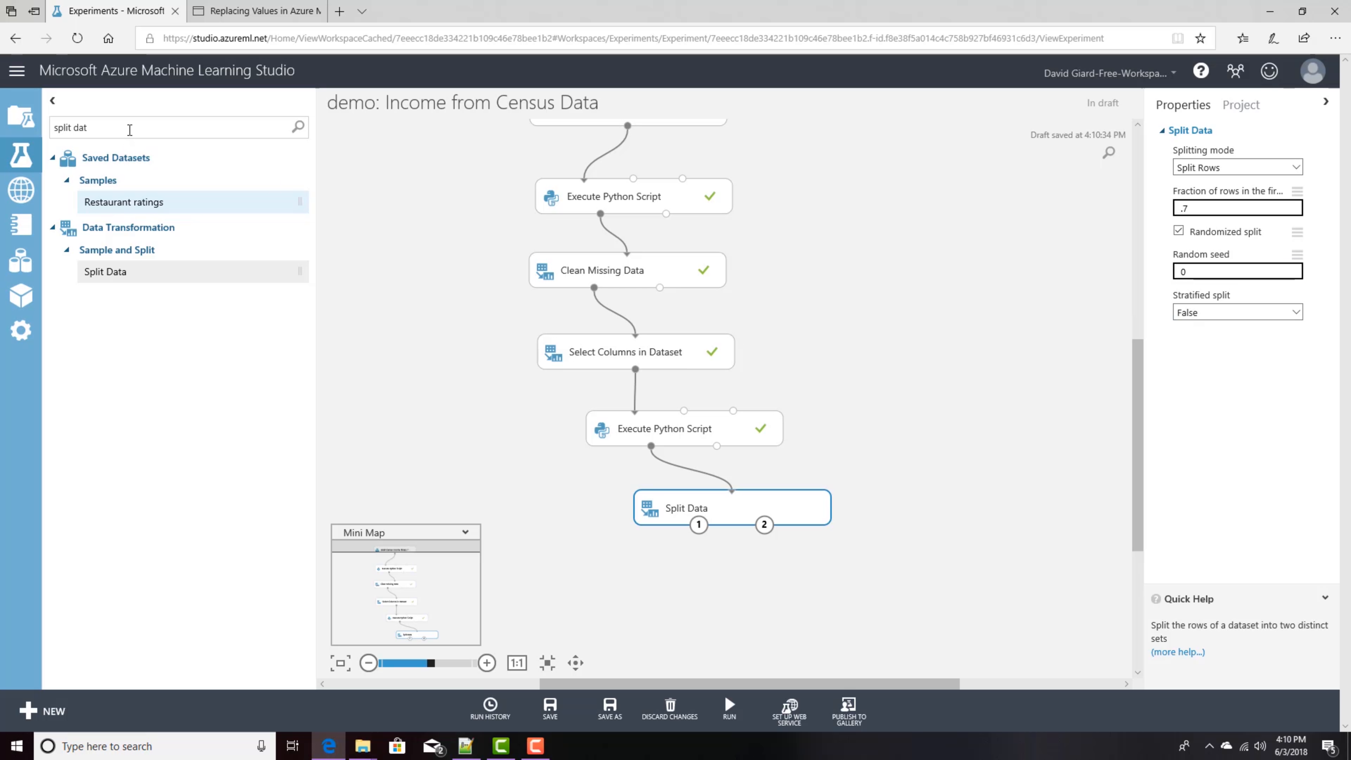
# Step: Add a Train Model module below Split Data and connect Split Data's first output to its dataset input
pyautogui.moveTo(129, 130); pyautogui.dragTo(37, 129)
pyautogui.write('train model')
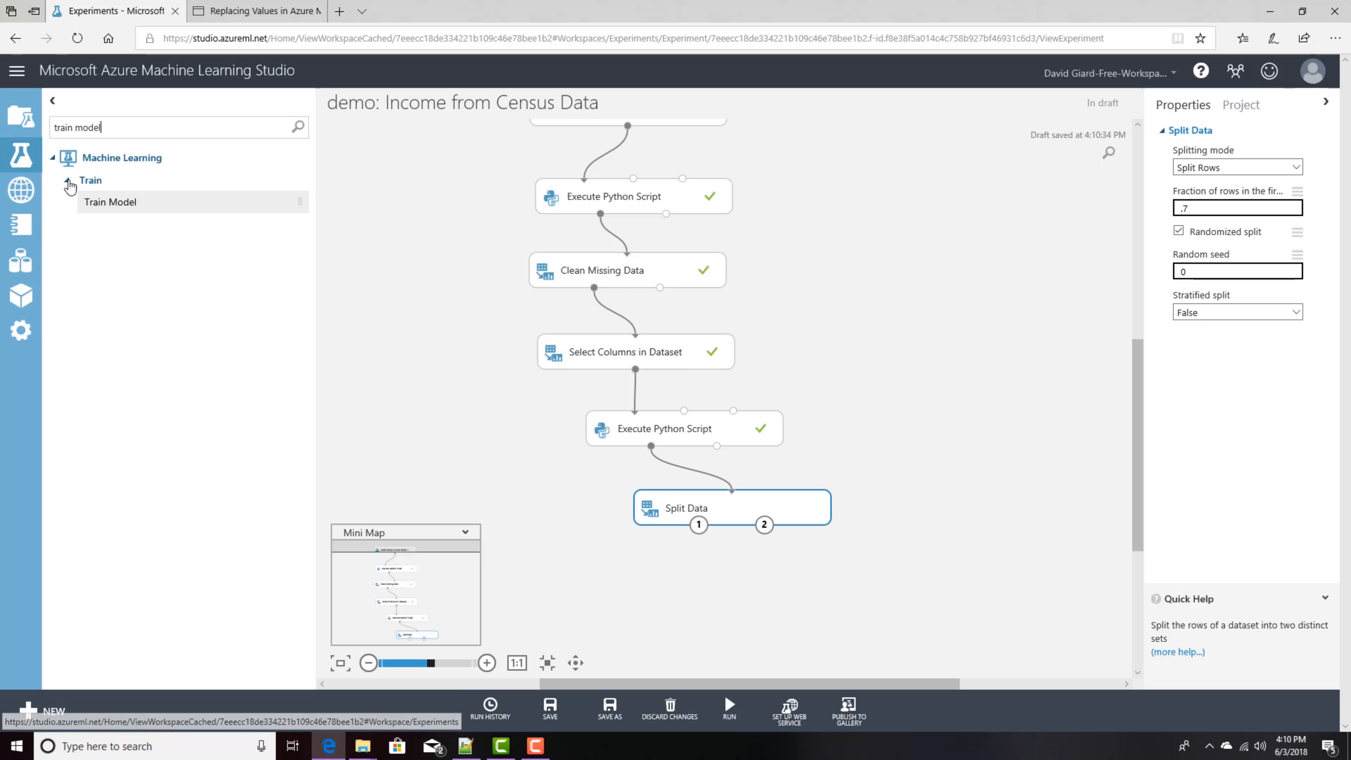
pyautogui.moveTo(106, 201); pyautogui.dragTo(537, 536)
pyautogui.click(709, 577)
pyautogui.moveTo(700, 525); pyautogui.dragTo(741, 566)
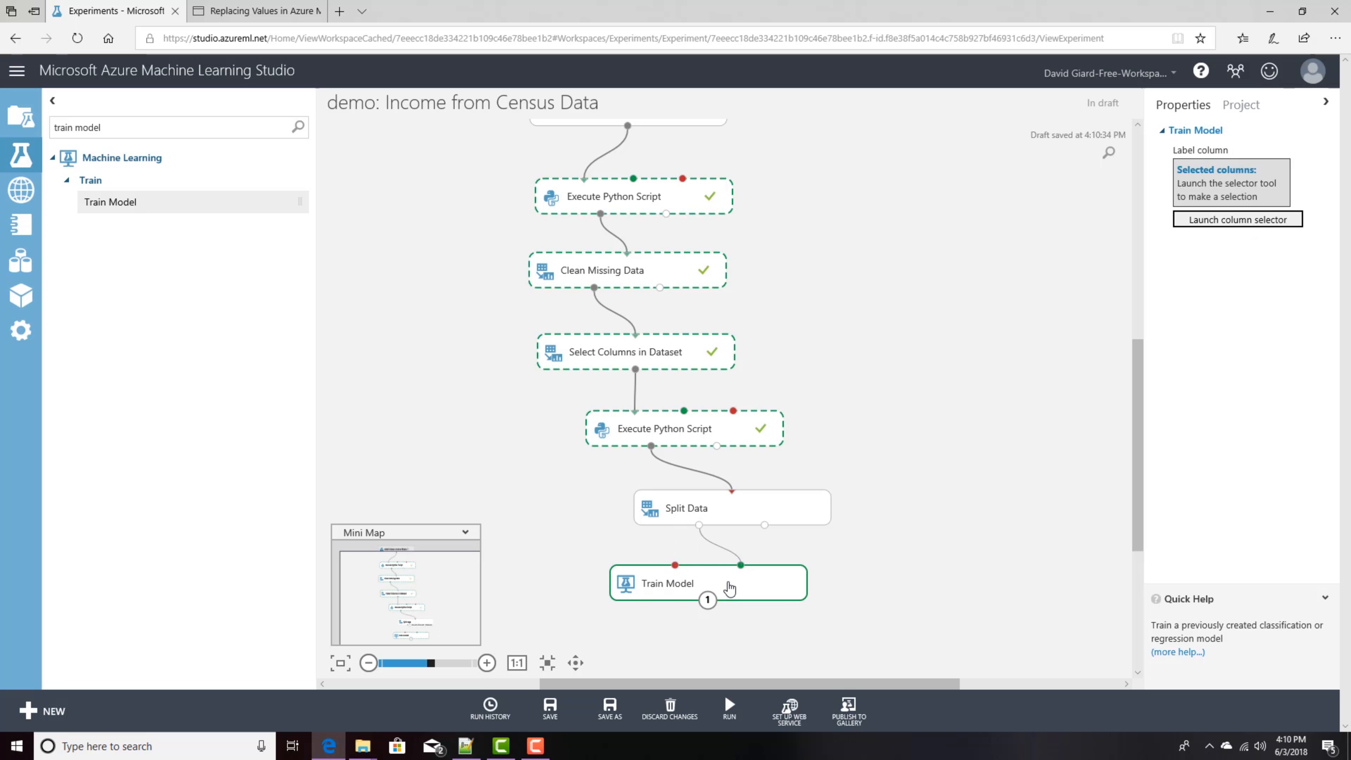
# Step: Select the Train Model module and move it slightly lower on the canvas
pyautogui.click(865, 557)
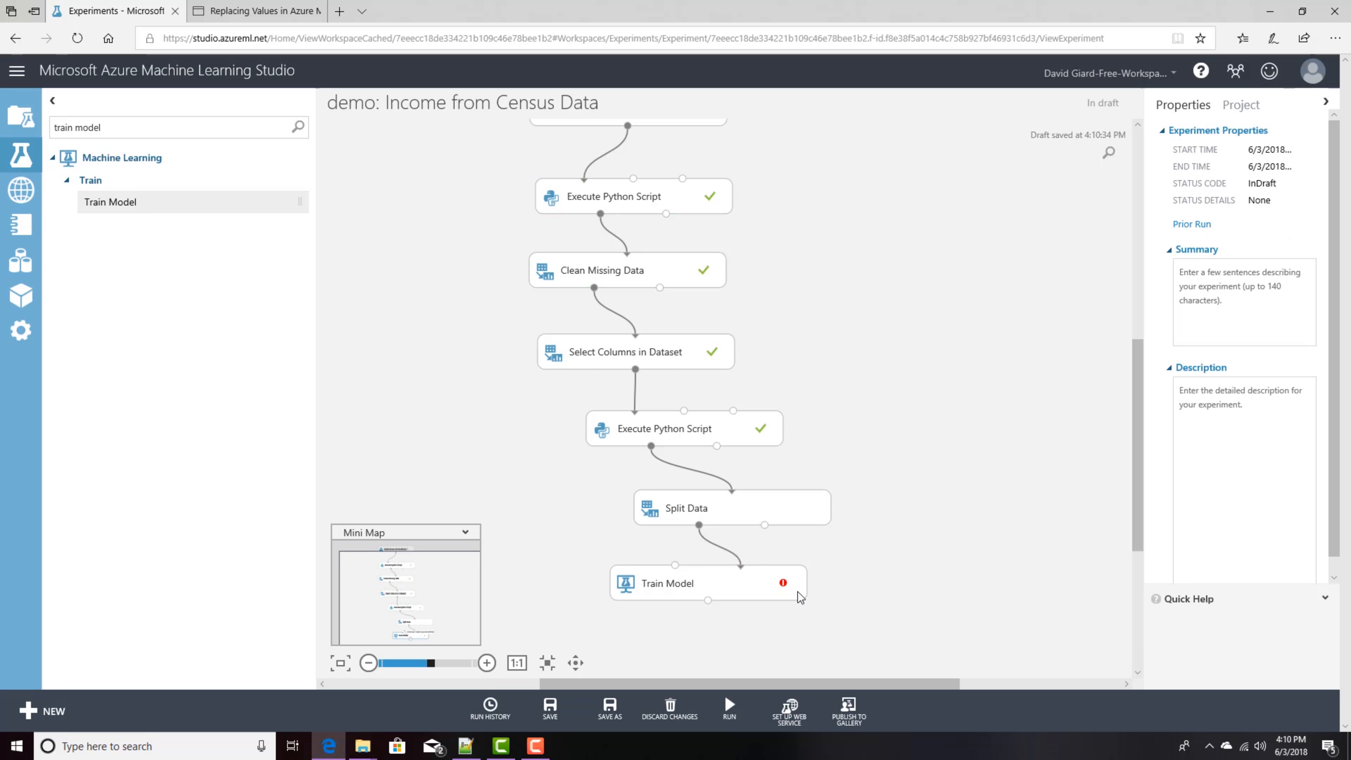
pyautogui.click(775, 587)
pyautogui.moveTo(787, 587)
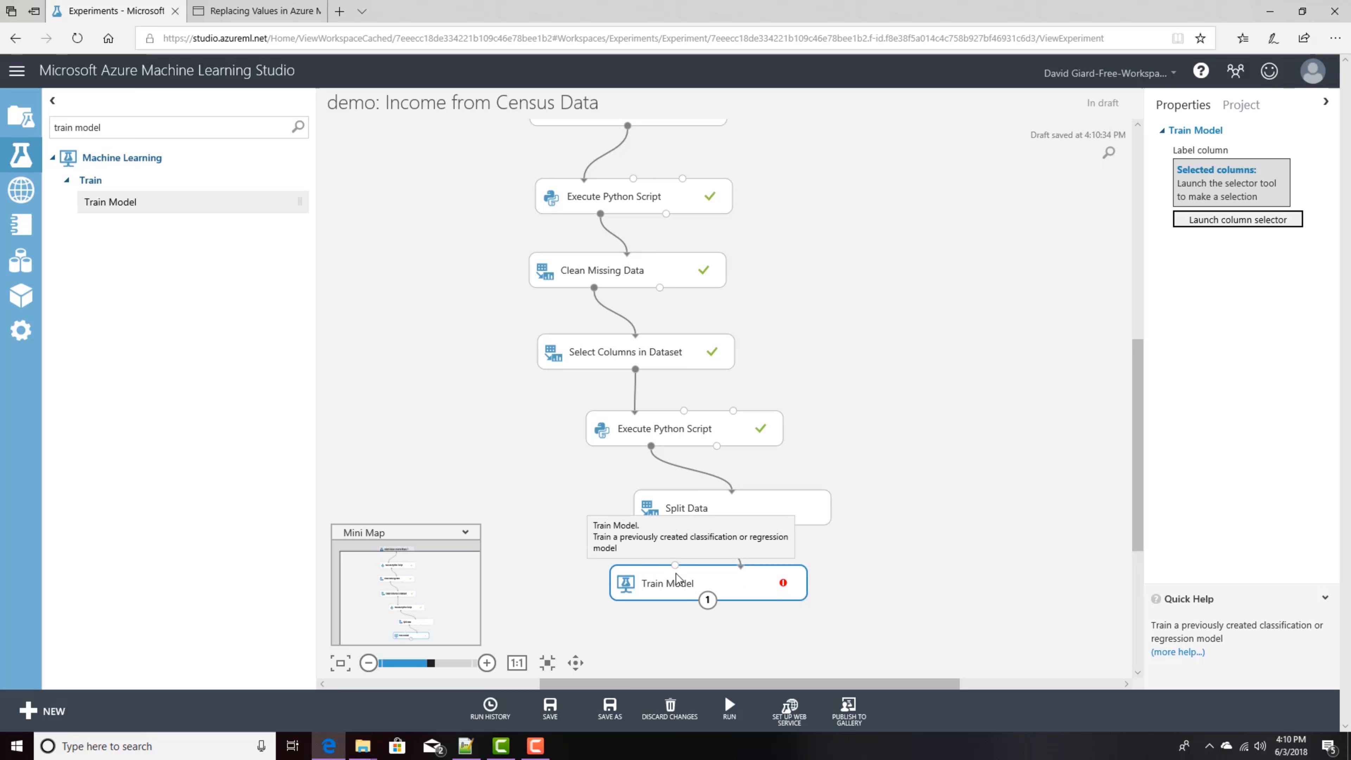
pyautogui.moveTo(679, 592); pyautogui.dragTo(691, 616)
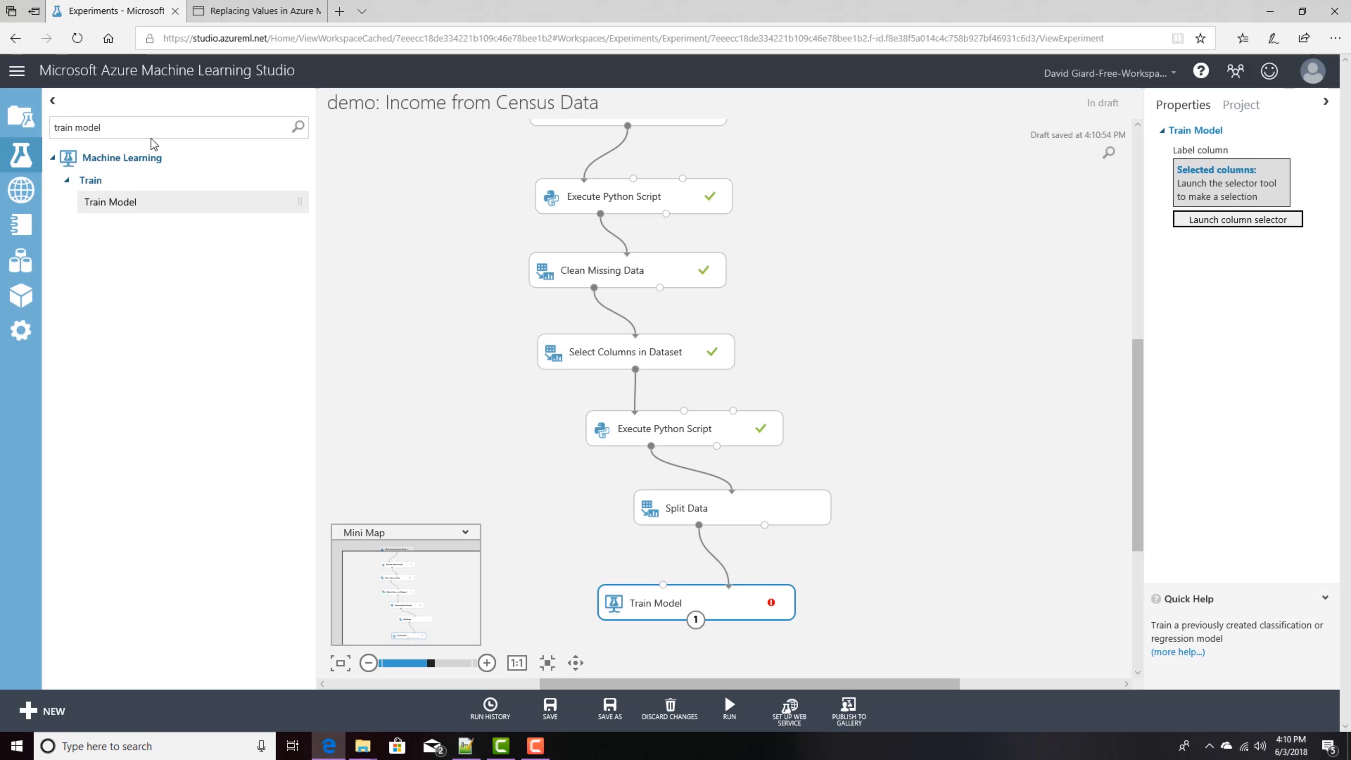
# Step: Clear the module search and collapse the Saved Datasets group to browse the module categories
pyautogui.press('BackSpace')
pyautogui.press('BackSpace')
pyautogui.press('BackSpace')
pyautogui.press('BackSpace')
pyautogui.press('BackSpace')
pyautogui.press('BackSpace')
pyautogui.press('BackSpace')
pyautogui.press('BackSpace')
pyautogui.press('BackSpace')
pyautogui.press('BackSpace')
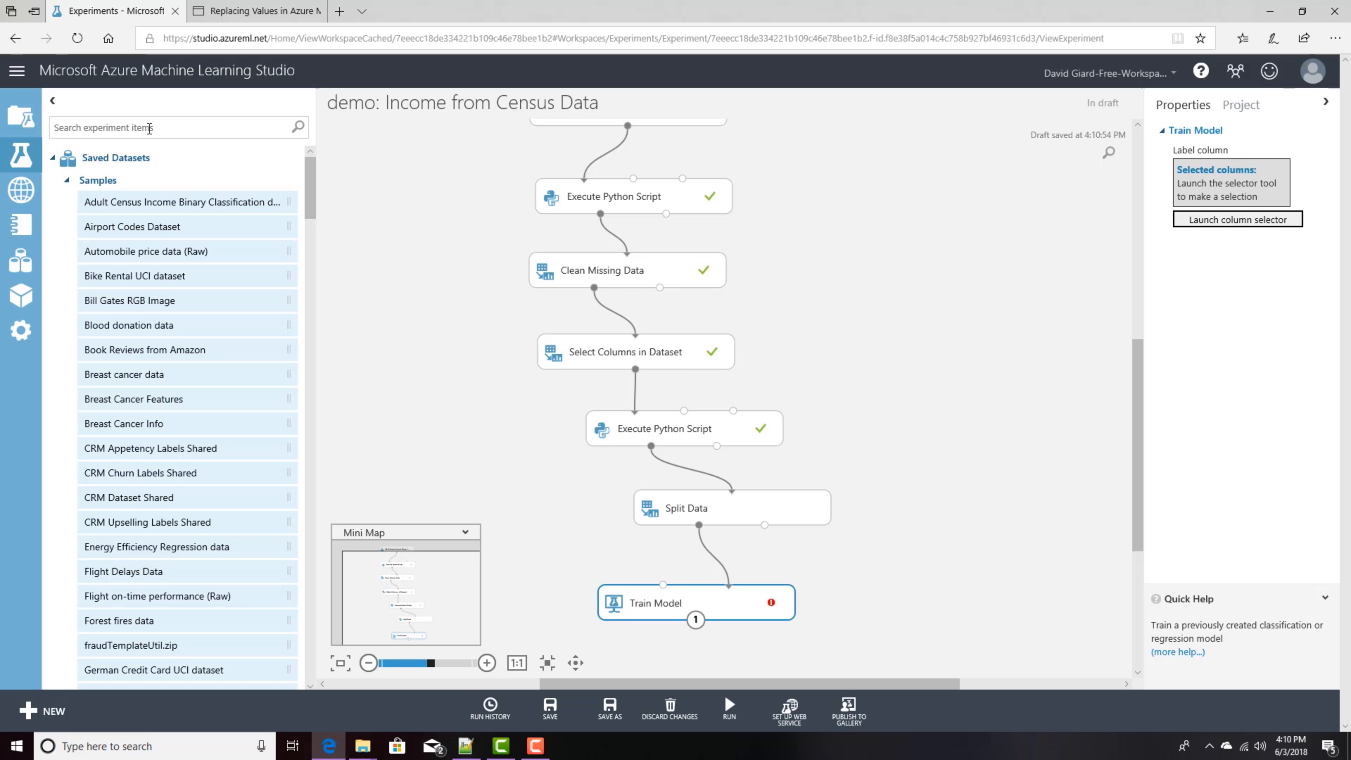
pyautogui.click(52, 159)
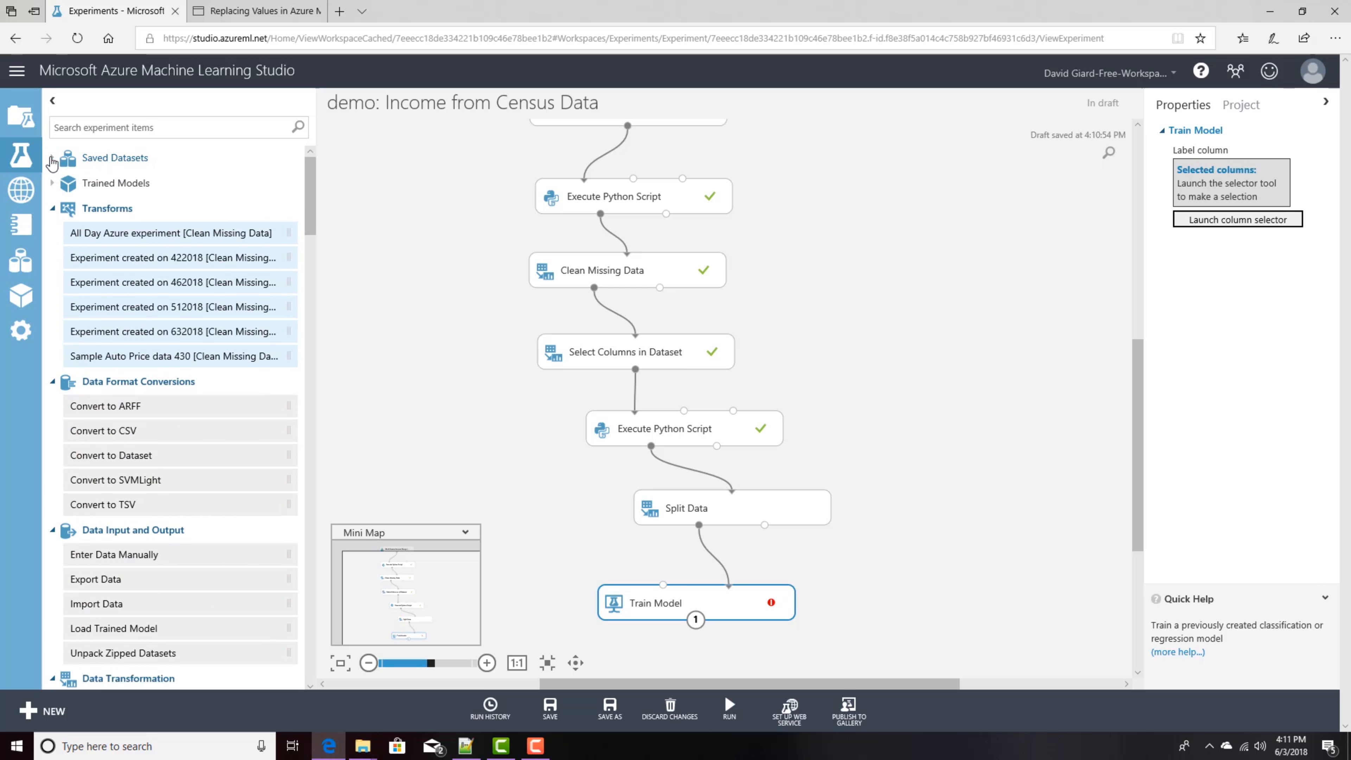
# Step: Open a new browser tab, then collapse the Transforms, Data Format Conversions, Data Input and Output, Data Transformation and Feature Selection groups
pyautogui.click(339, 12)
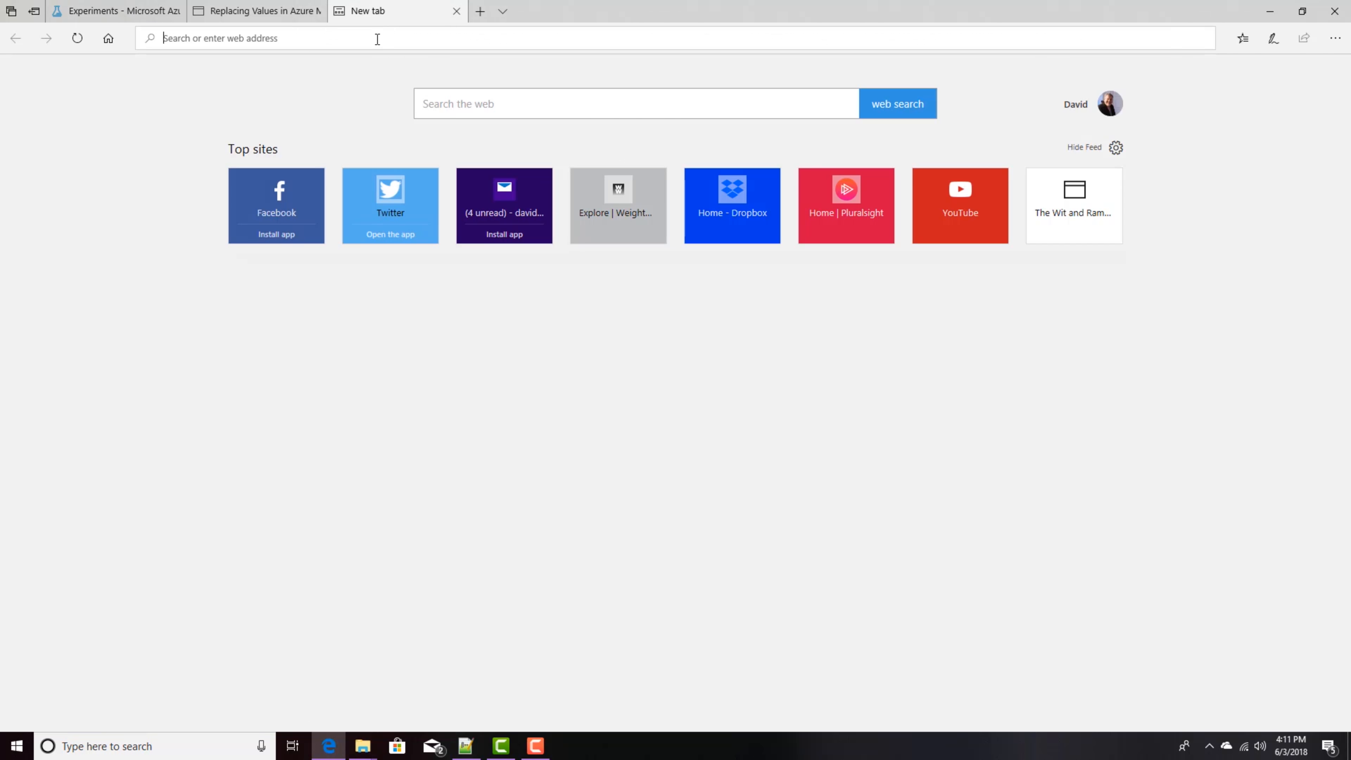
pyautogui.click(109, 11)
pyautogui.click(52, 208)
pyautogui.click(53, 234)
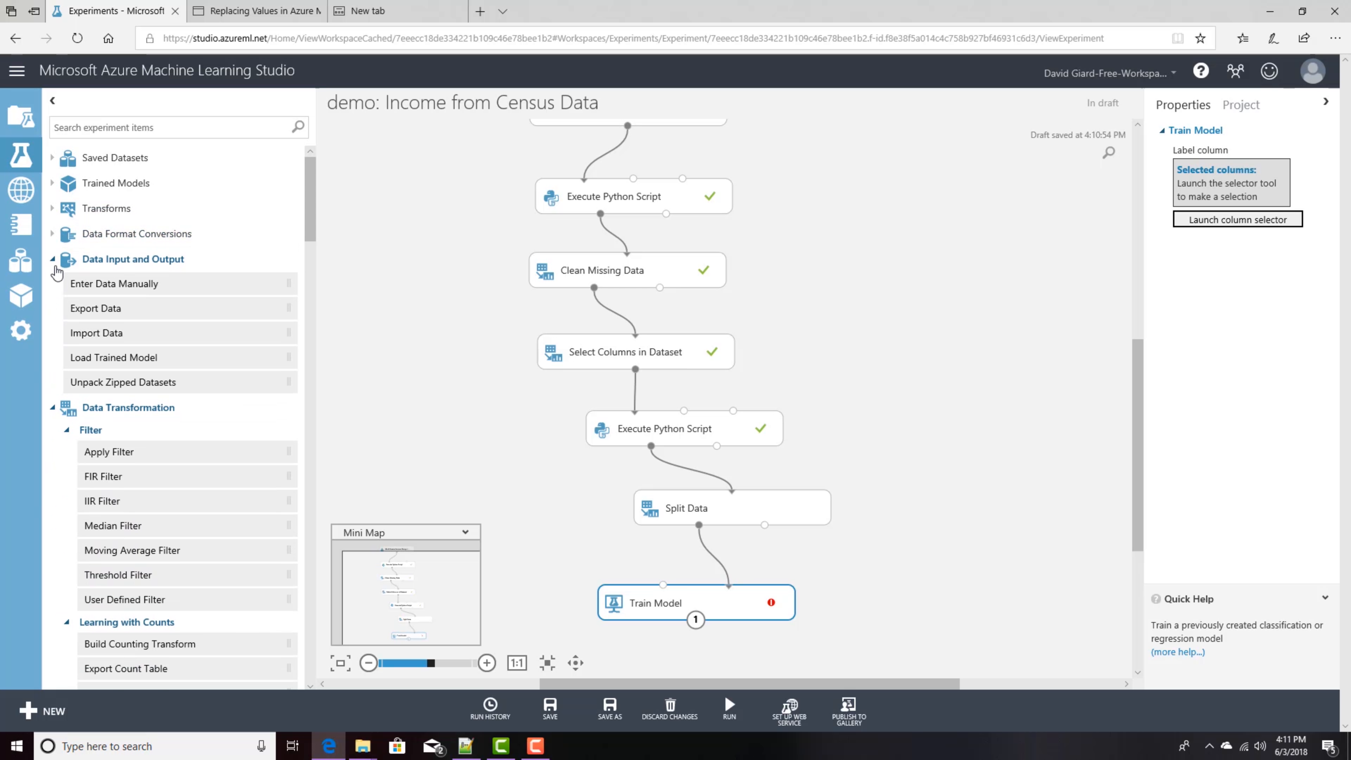
pyautogui.click(53, 260)
pyautogui.click(53, 285)
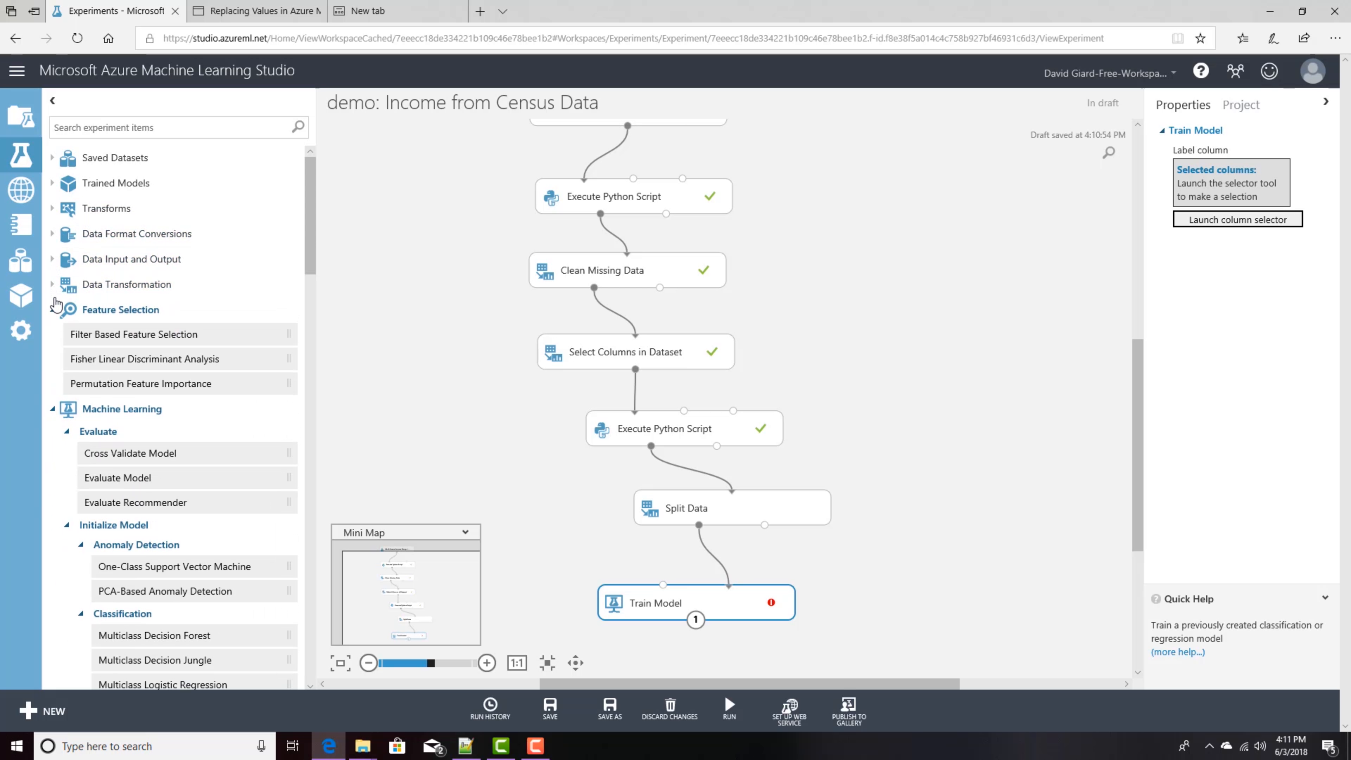
pyautogui.click(52, 309)
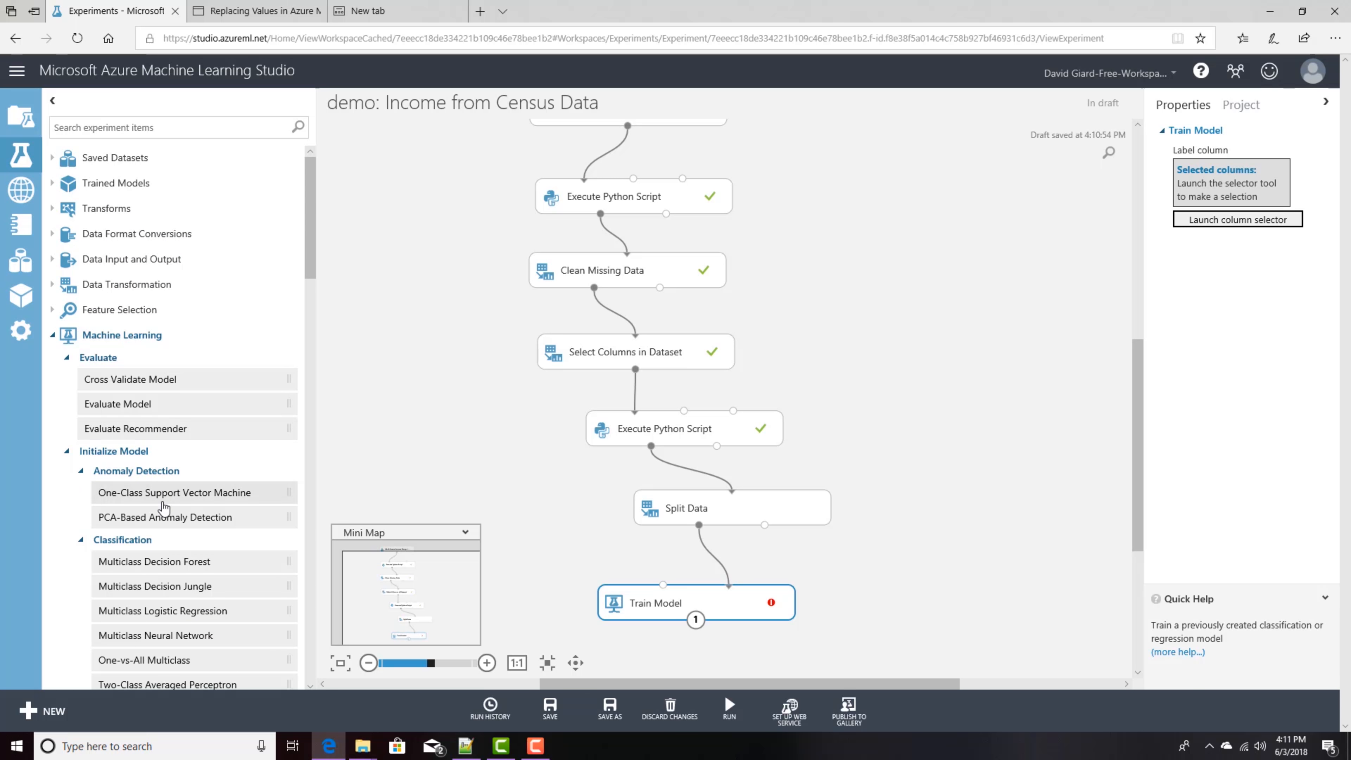
# Step: Browse the Machine Learning classification, clustering and regression modules in the module list
pyautogui.scroll(-9, 160, 510)
pyautogui.scroll(-6, 164, 508)
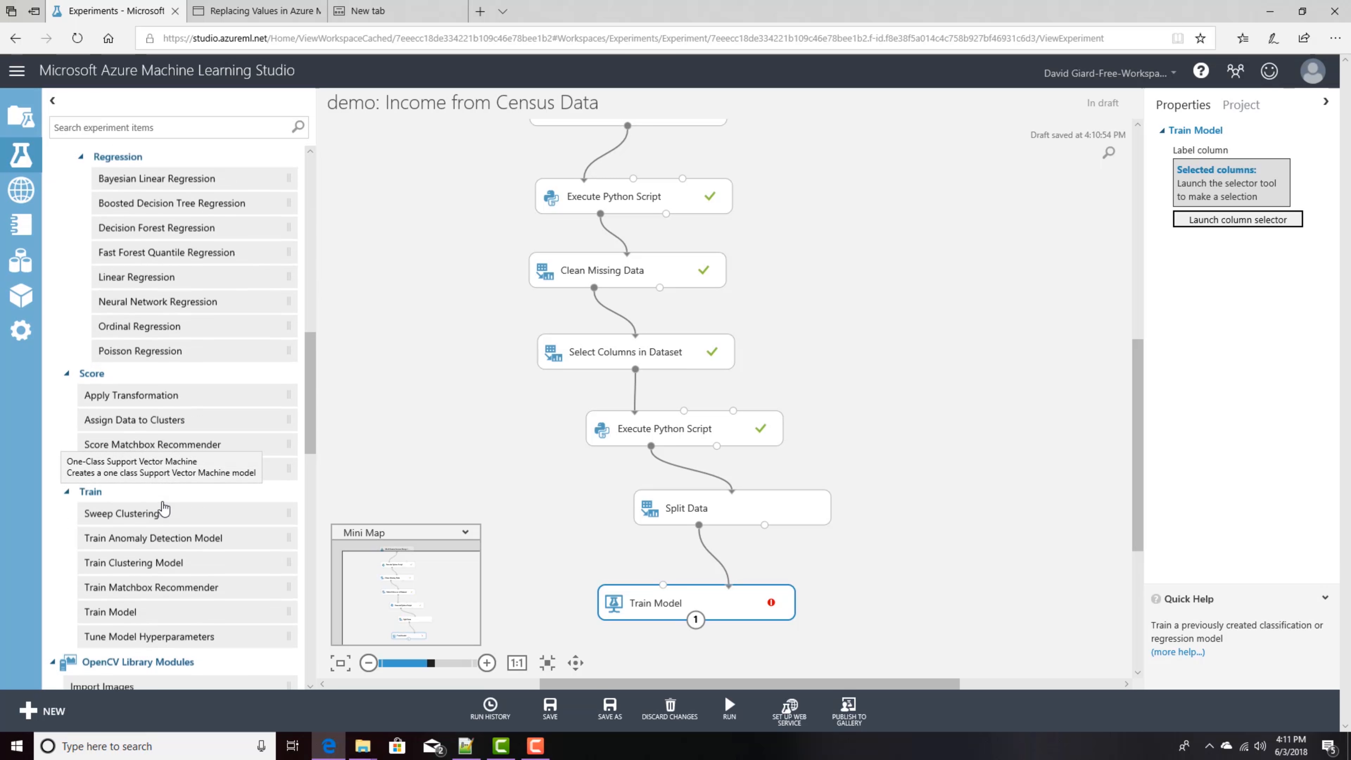
pyautogui.scroll(10, 176, 453)
pyautogui.scroll(-3, 197, 373)
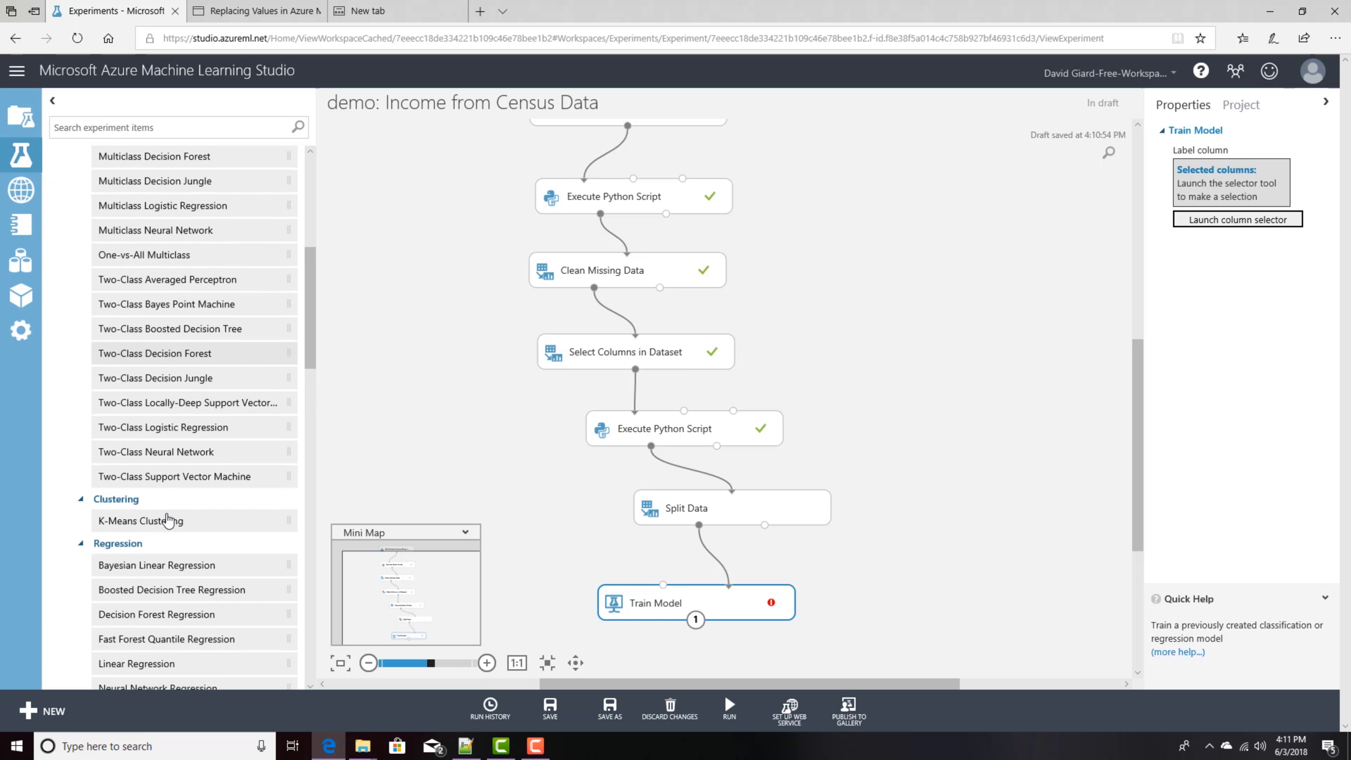
pyautogui.scroll(2, 213, 340)
pyautogui.scroll(2, 210, 340)
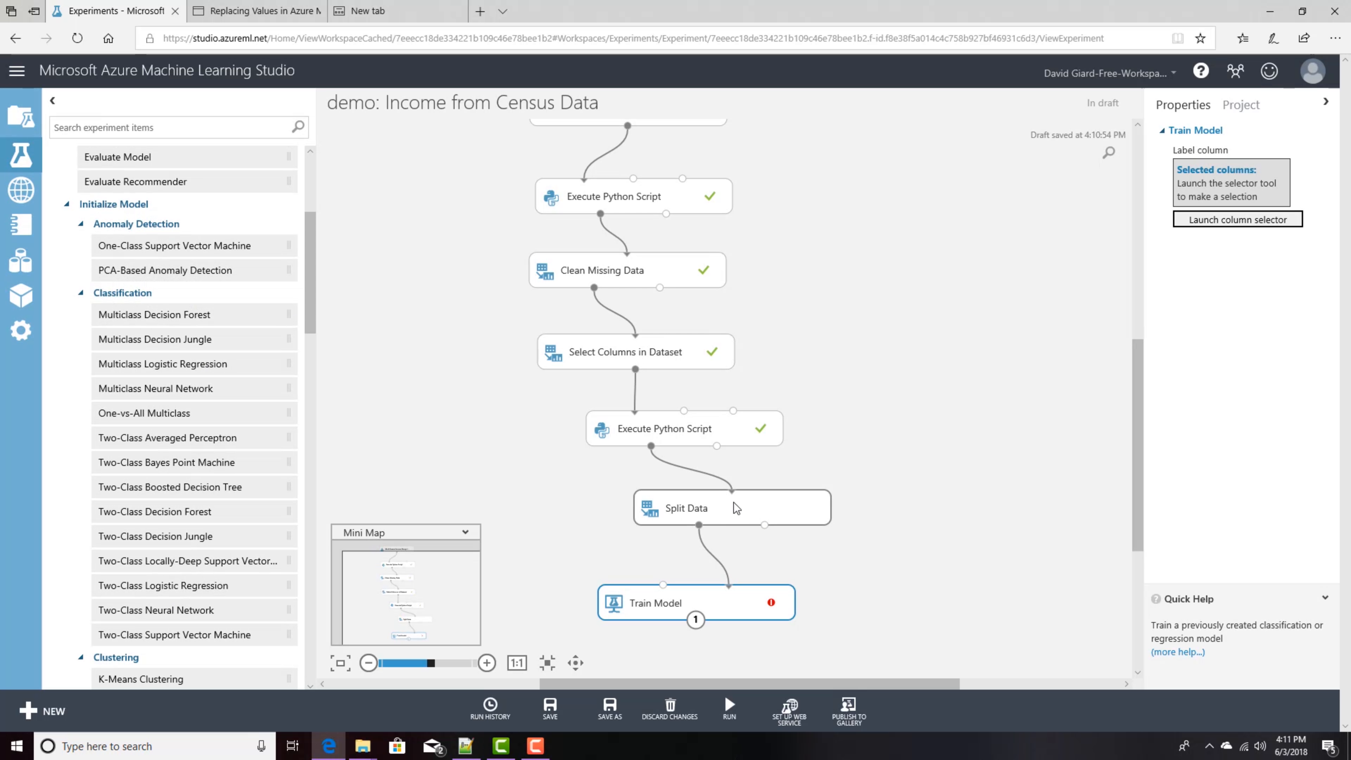
# Step: Visualize the second Execute Python Script's results dataset and examine the income column's statistics and histogram
pyautogui.rightClick(700, 526)
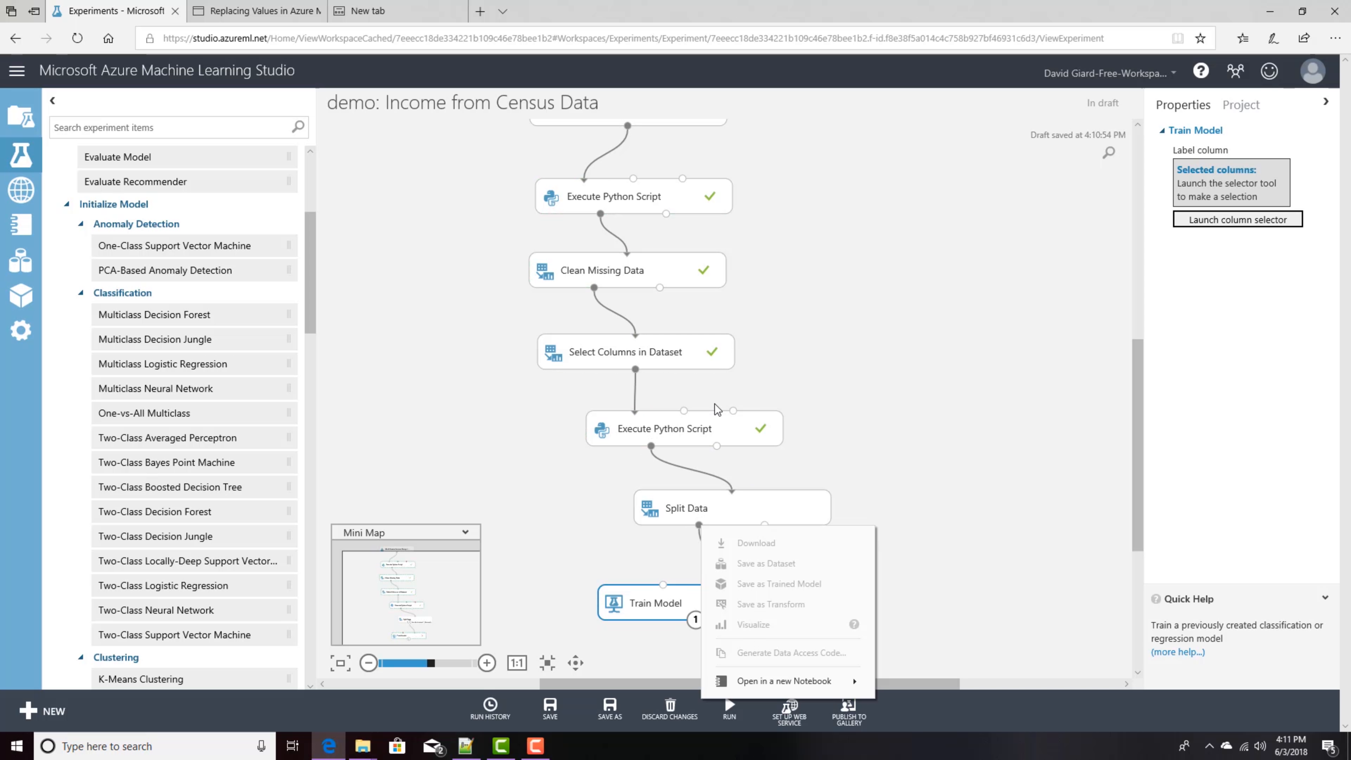
pyautogui.rightClick(651, 447)
pyautogui.click(682, 548)
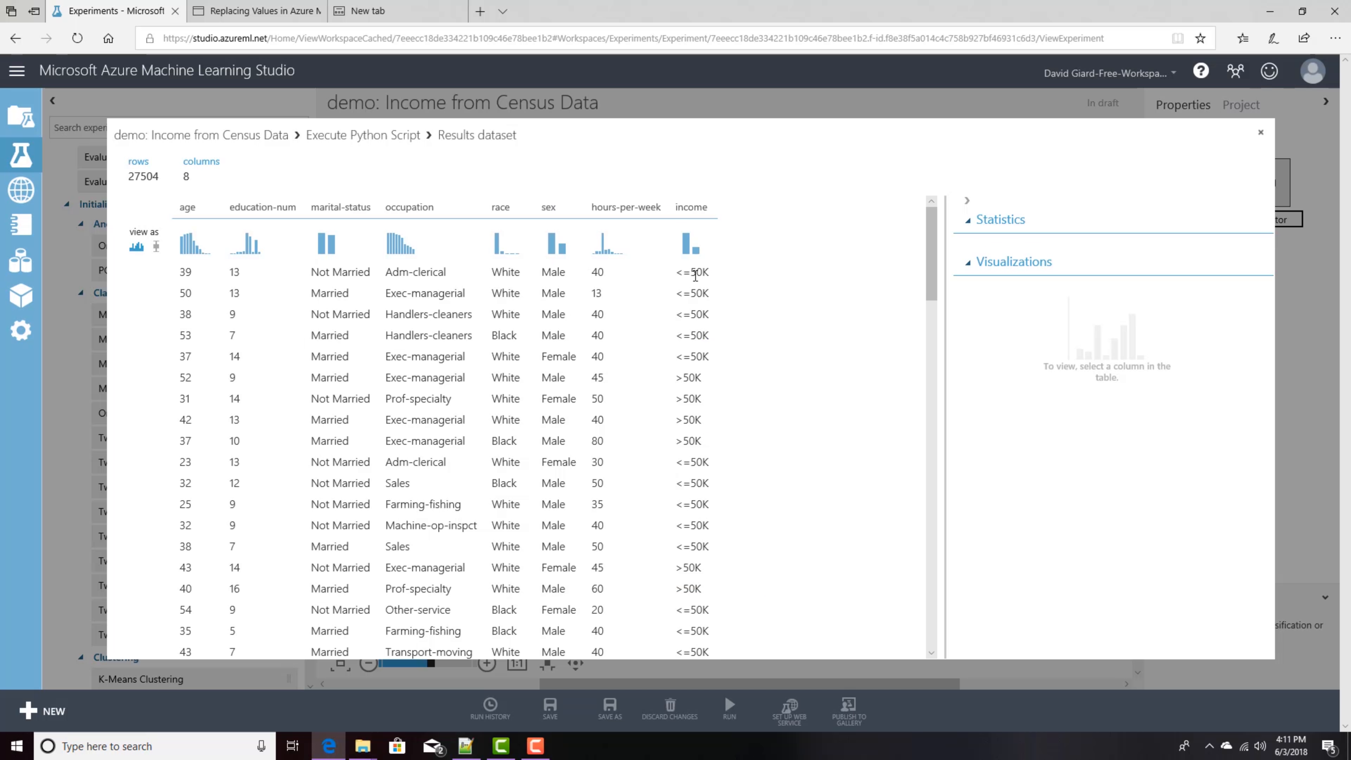
pyautogui.doubleClick(695, 273)
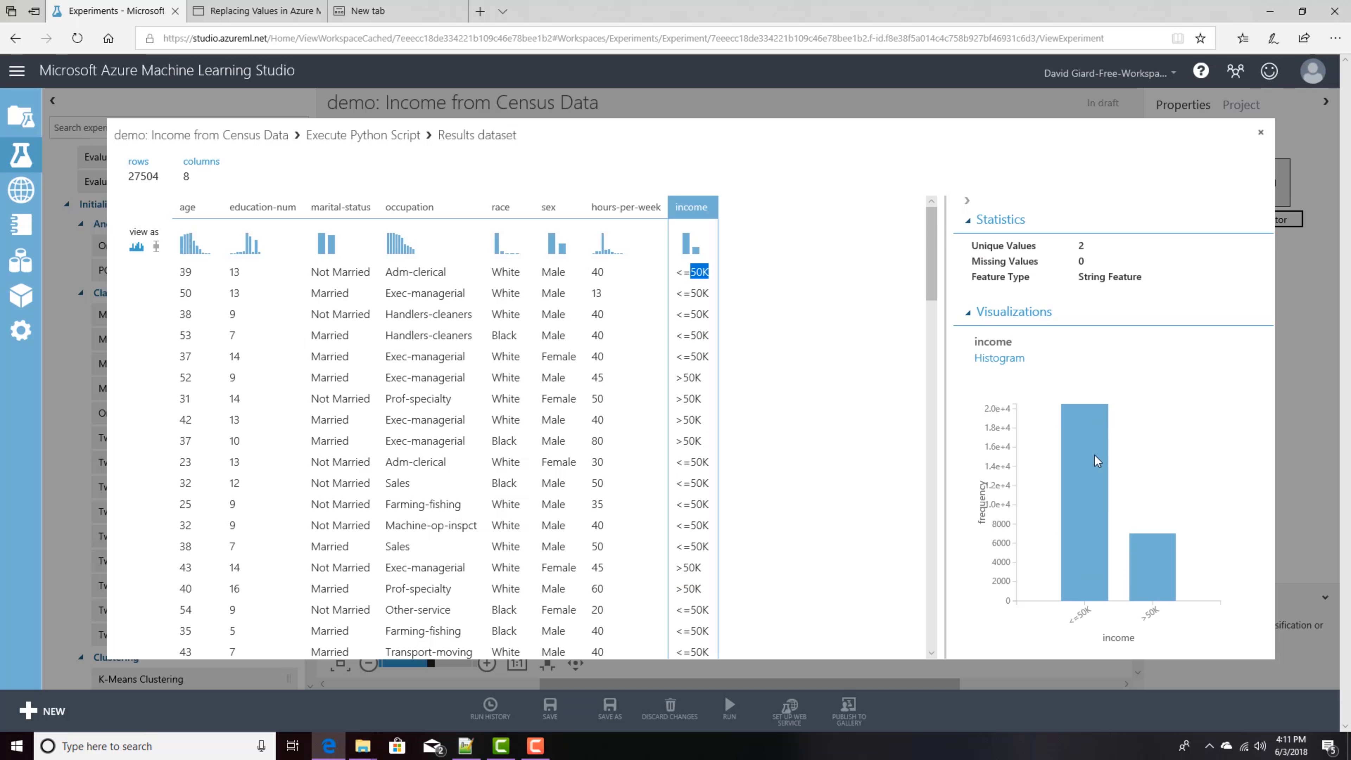
pyautogui.moveTo(1094, 529)
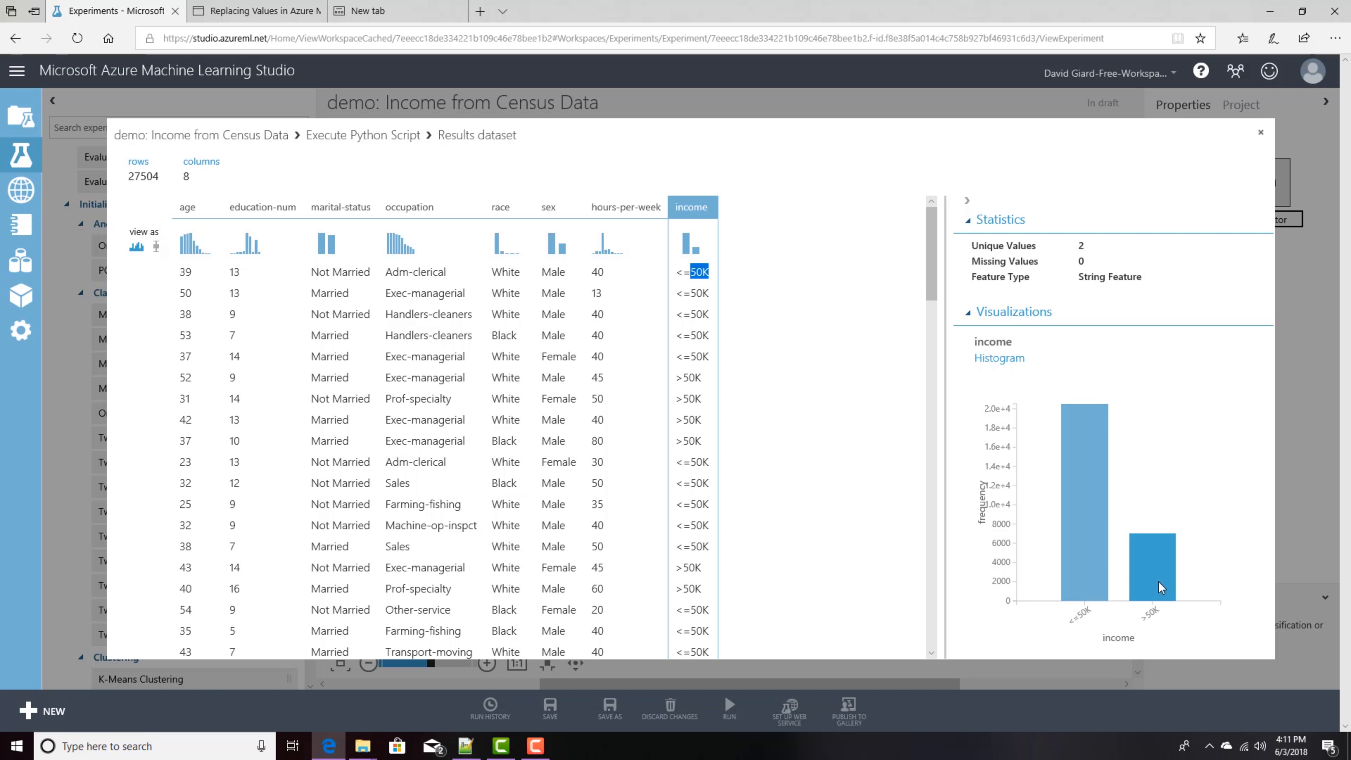
pyautogui.doubleClick(686, 312)
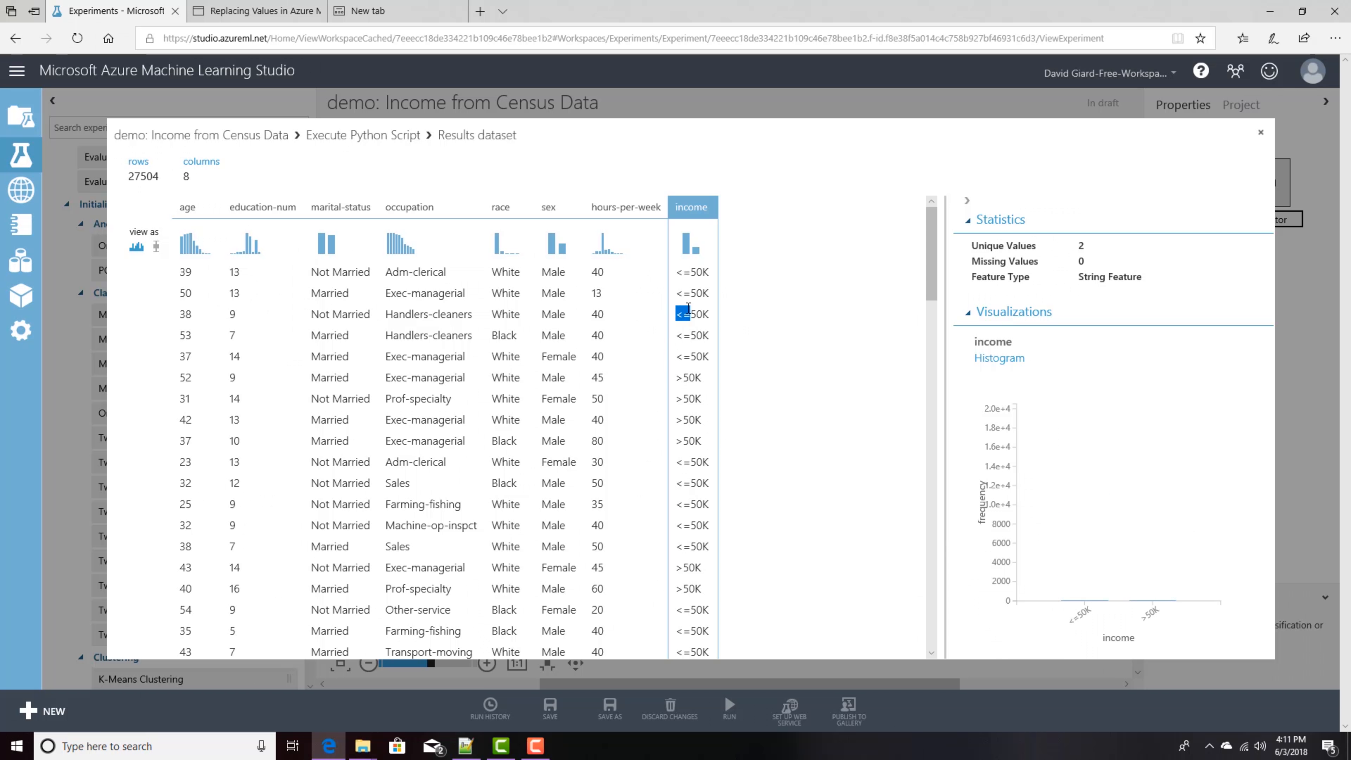
pyautogui.click(688, 312)
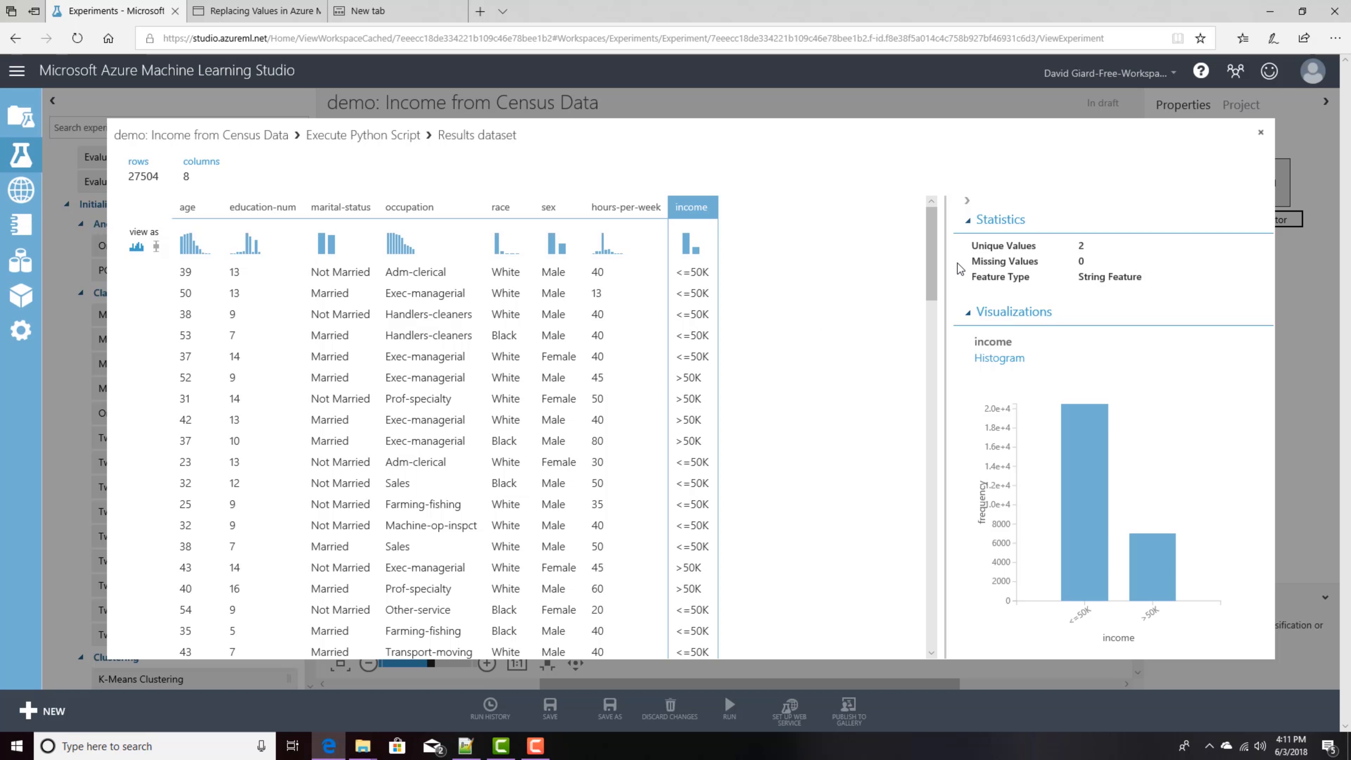
pyautogui.click(1263, 138)
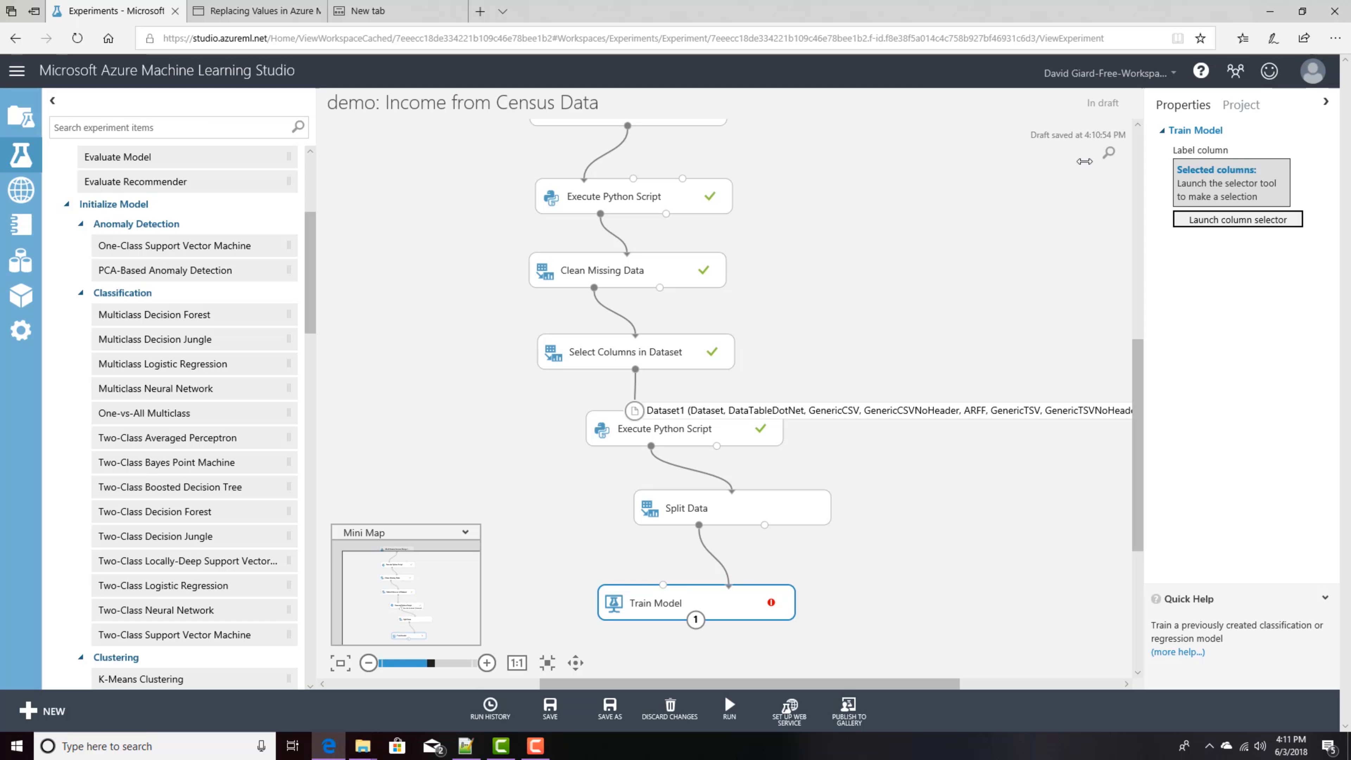
# Step: In the new tab, search the web for azure machine learning cheat sheet
pyautogui.click(398, 16)
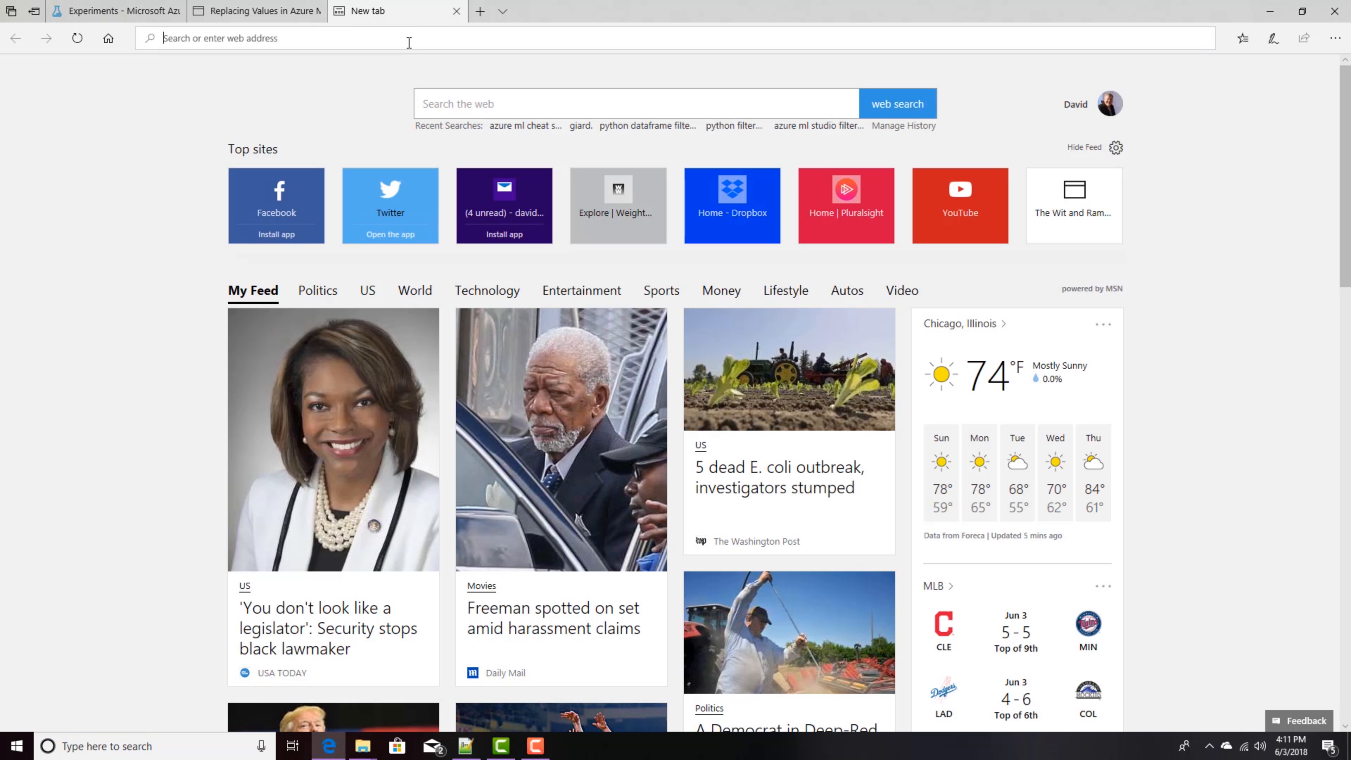
pyautogui.write('azur')
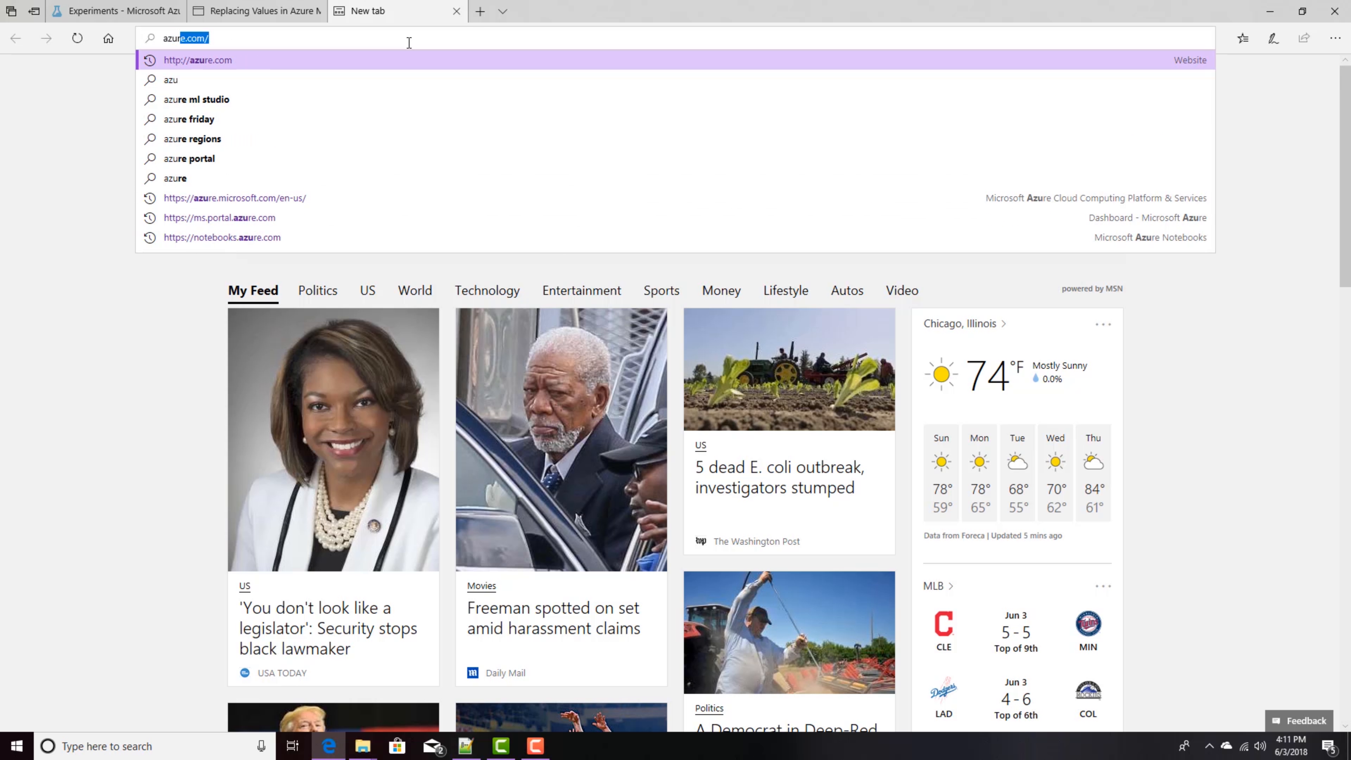
pyautogui.write('e machin')
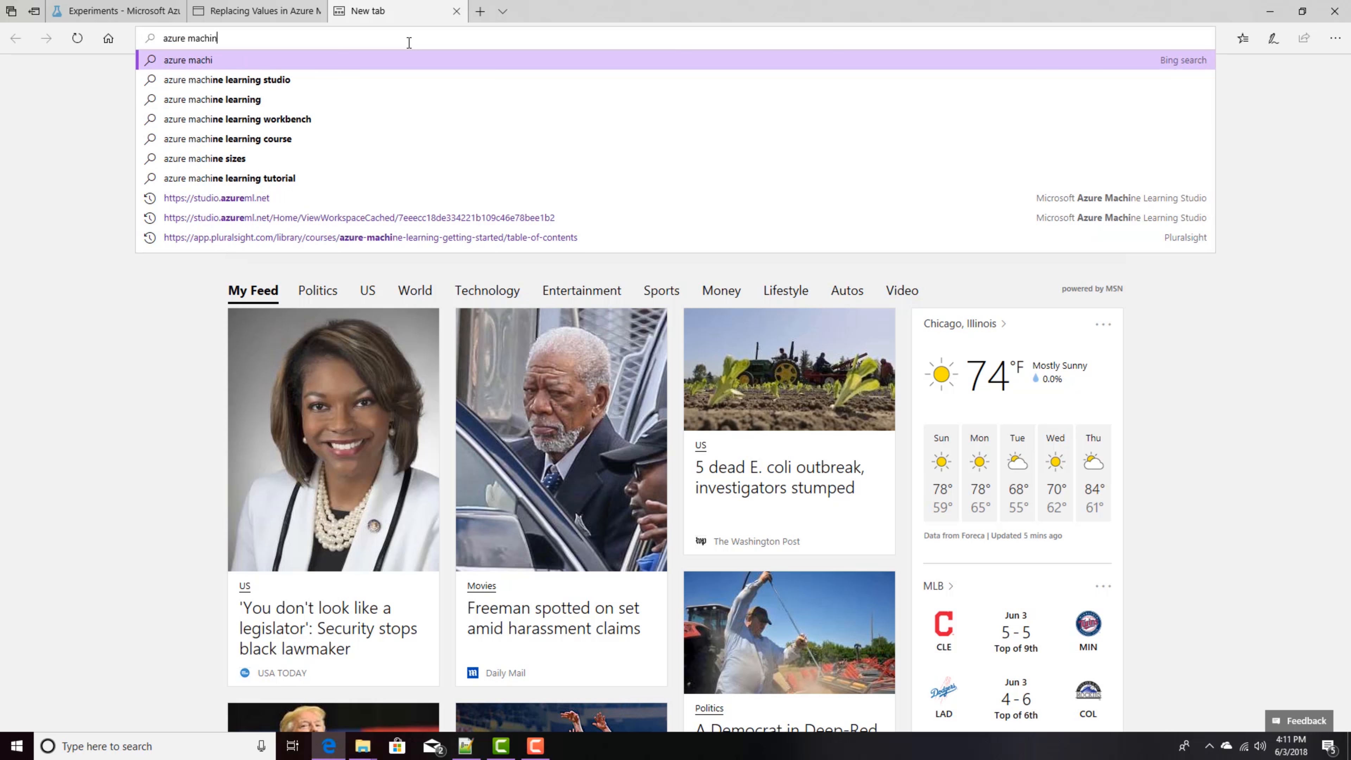
pyautogui.write('e learning ch')
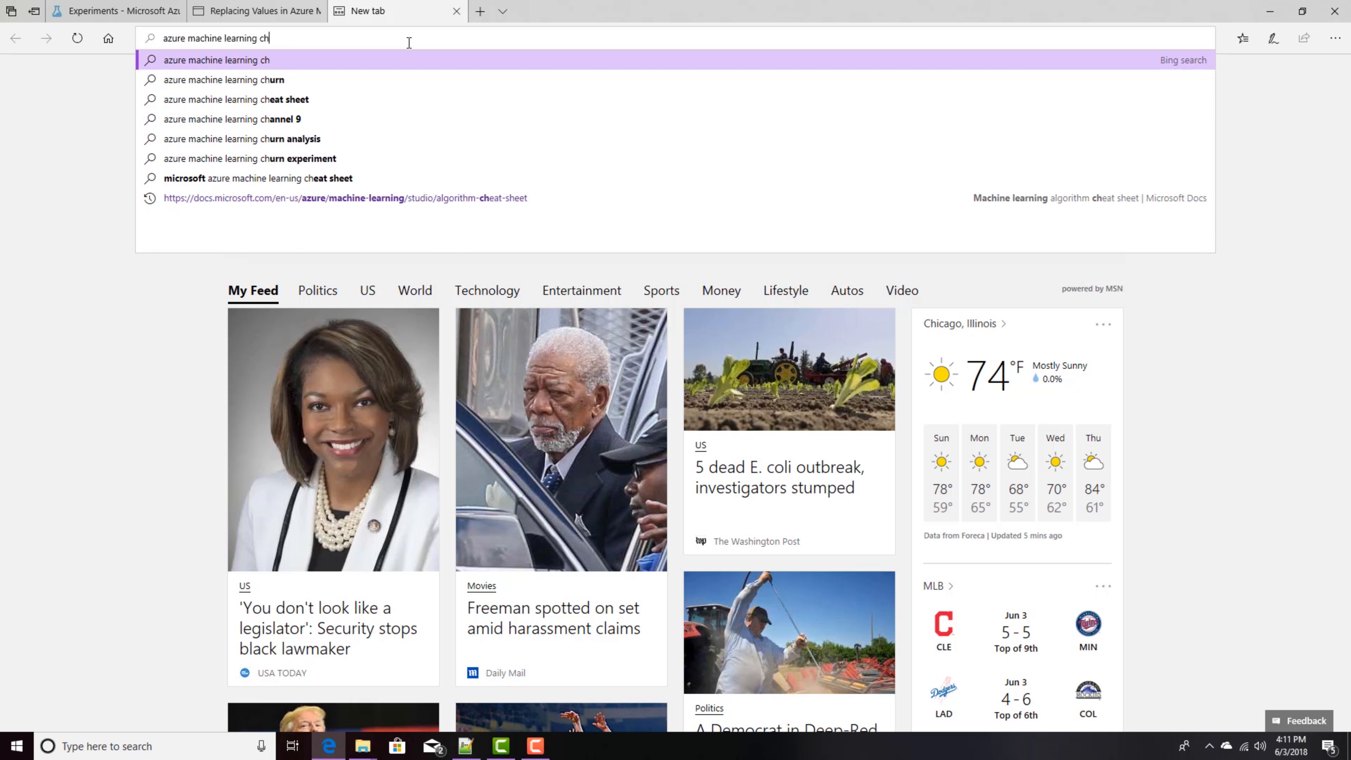
pyautogui.write('eat sheet')
pyautogui.press('Return')
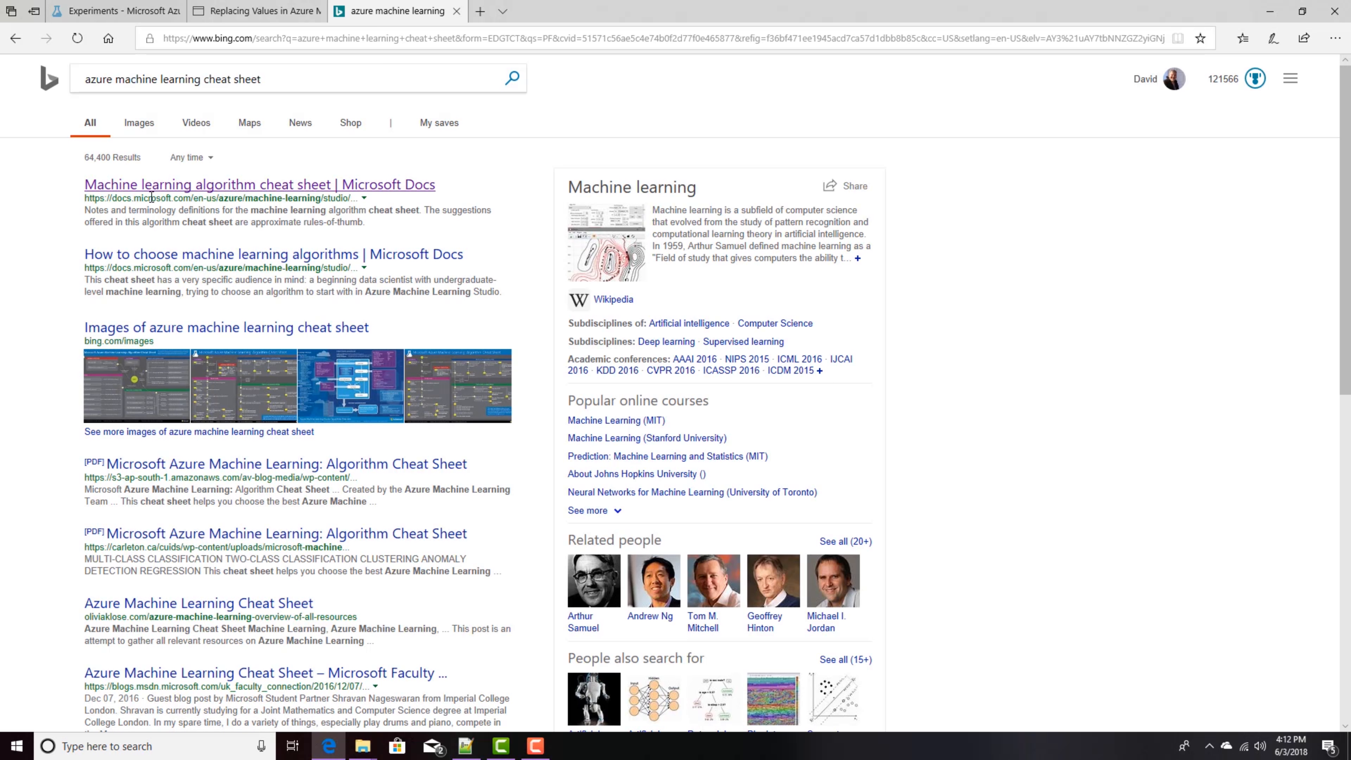
# Step: Open the Microsoft Docs algorithm cheat sheet page and open the Machine Learning Algorithm Cheat Sheet PDF
pyautogui.click(228, 187)
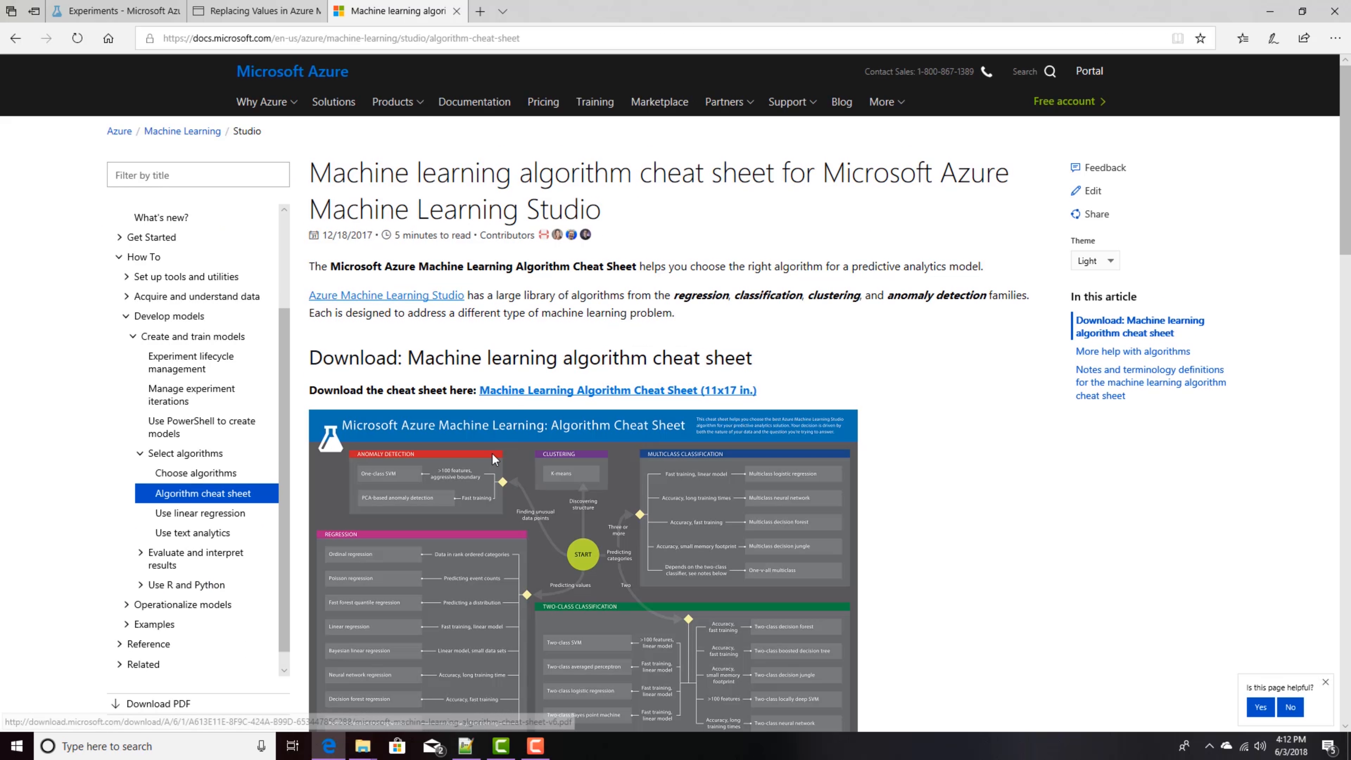
pyautogui.scroll(-3, 551, 468)
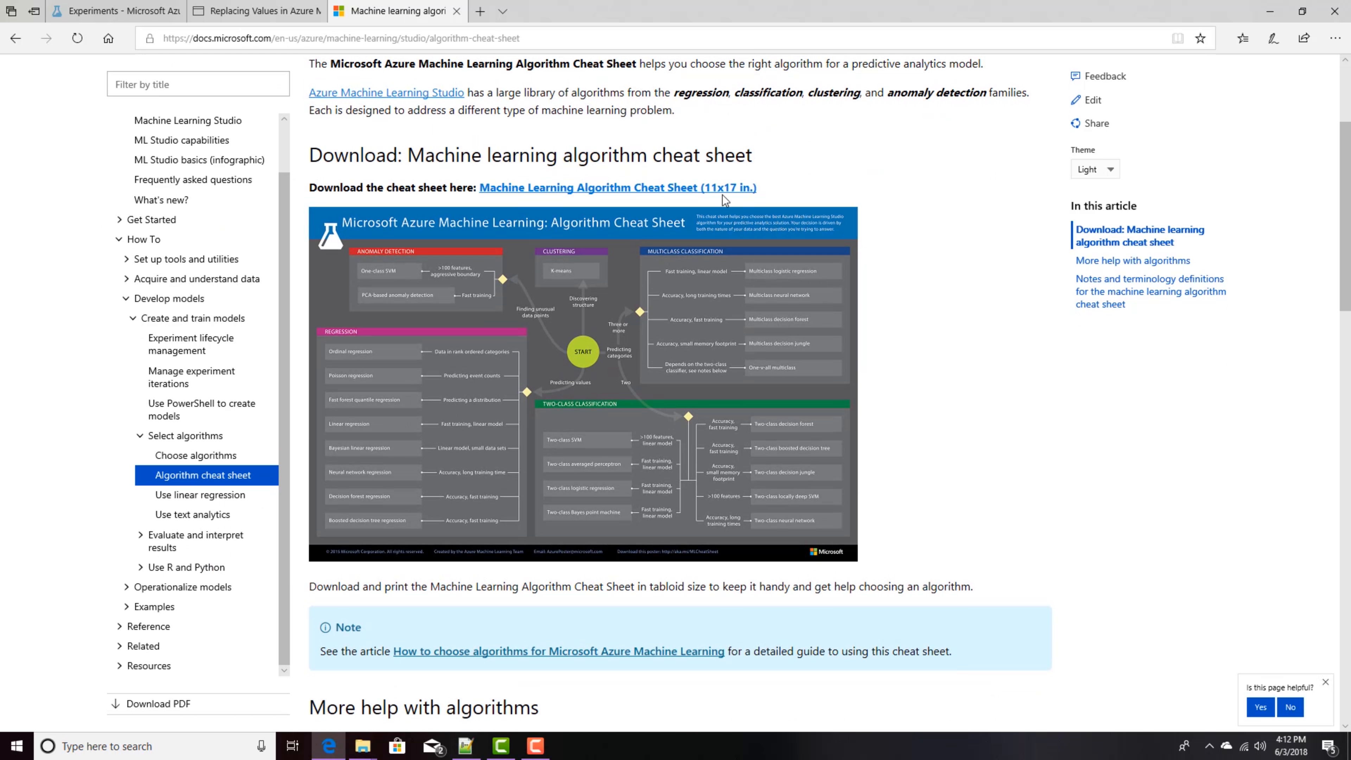
pyautogui.click(717, 189)
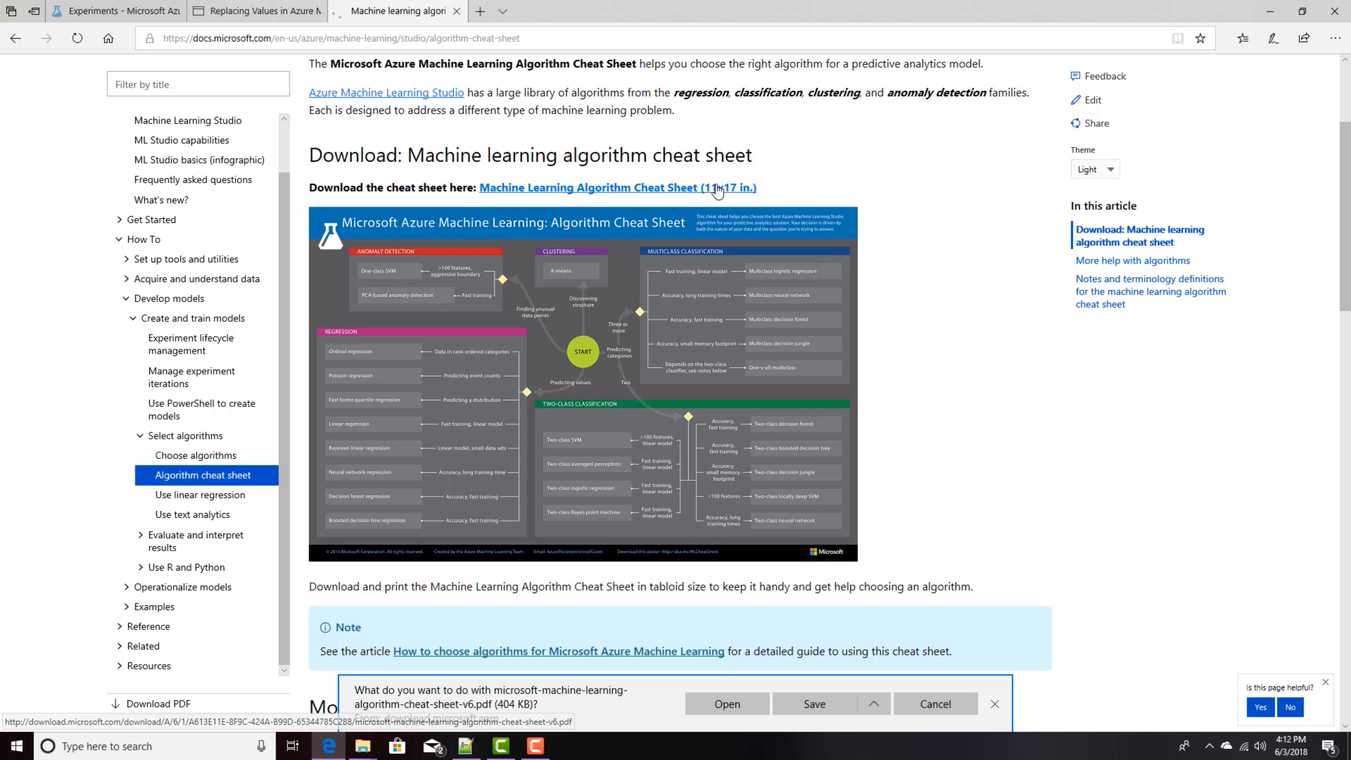
pyautogui.click(736, 709)
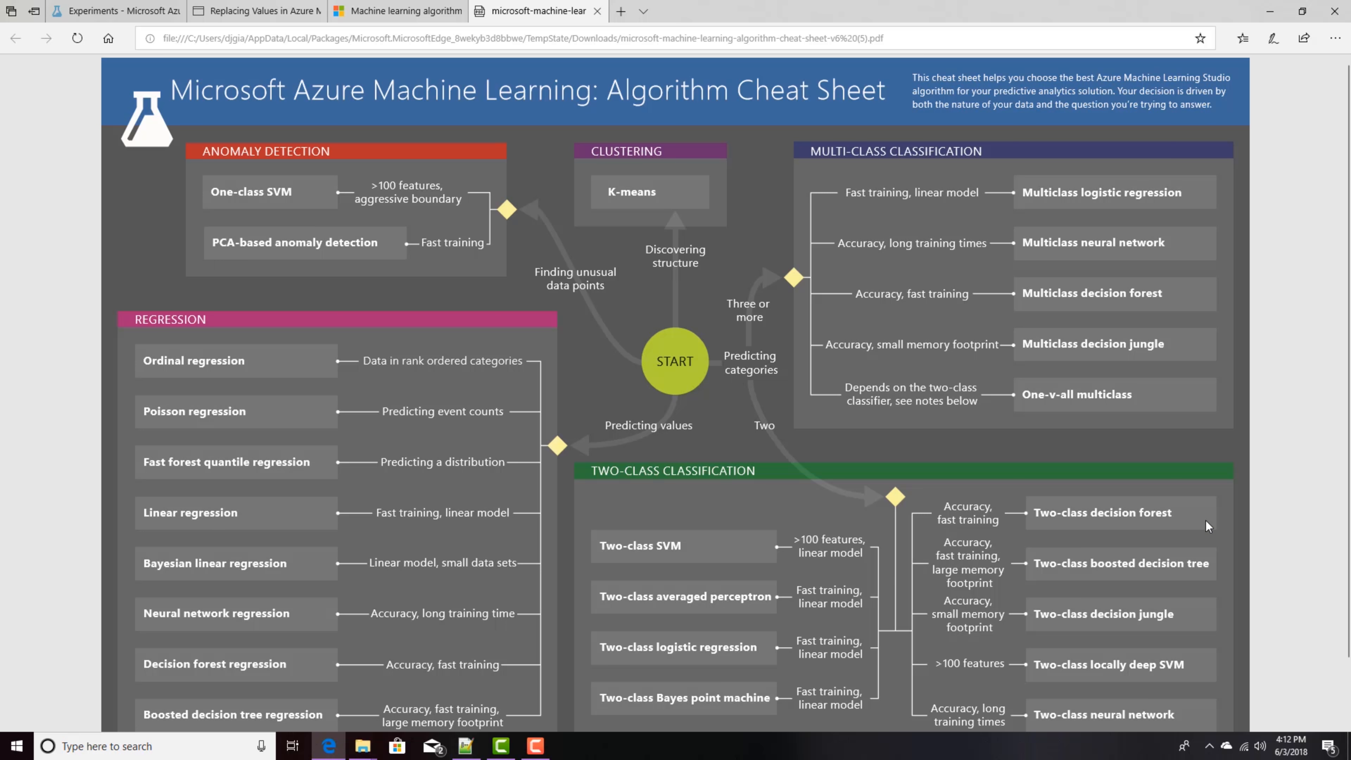
pyautogui.scroll(-2, 1080, 564)
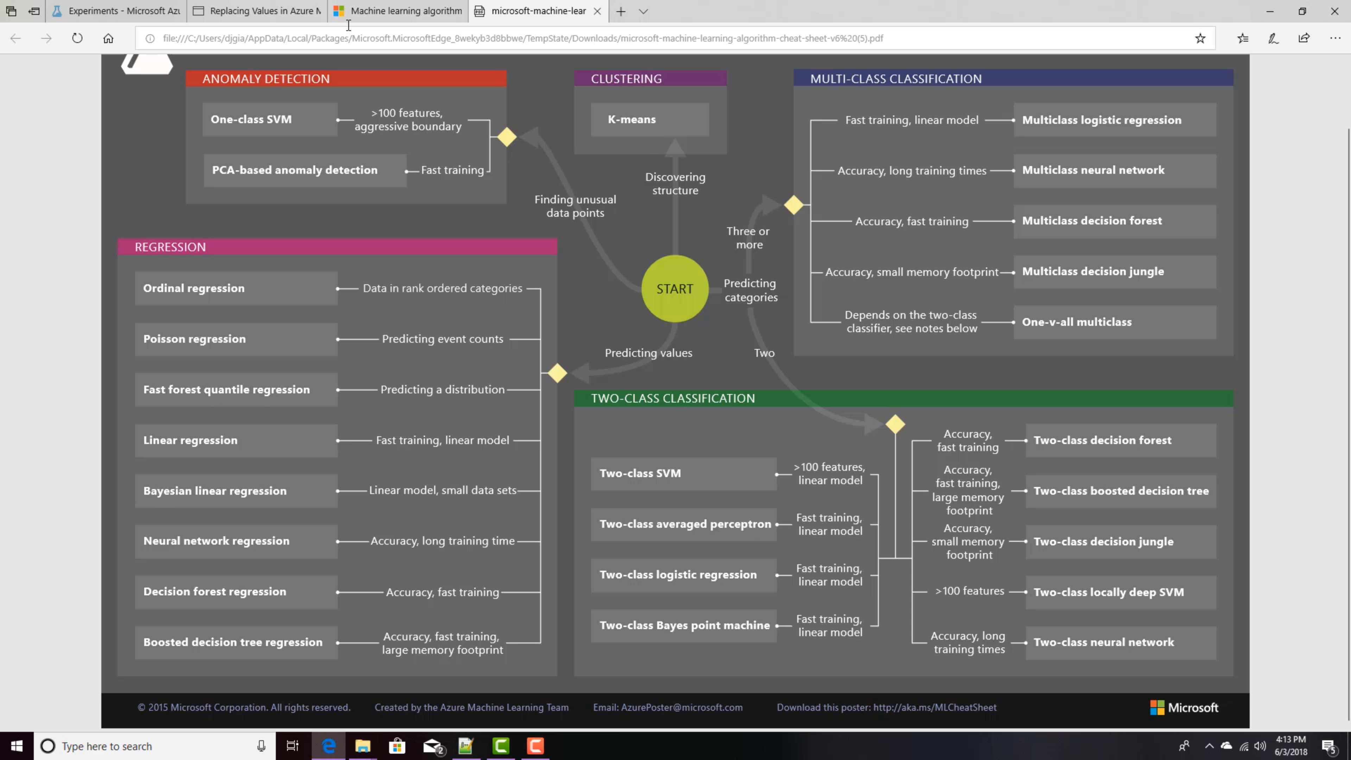
# Step: Add a Two-Class Averaged Perceptron module to the experiment and connect it to Train Model's untrained model input
pyautogui.click(157, 12)
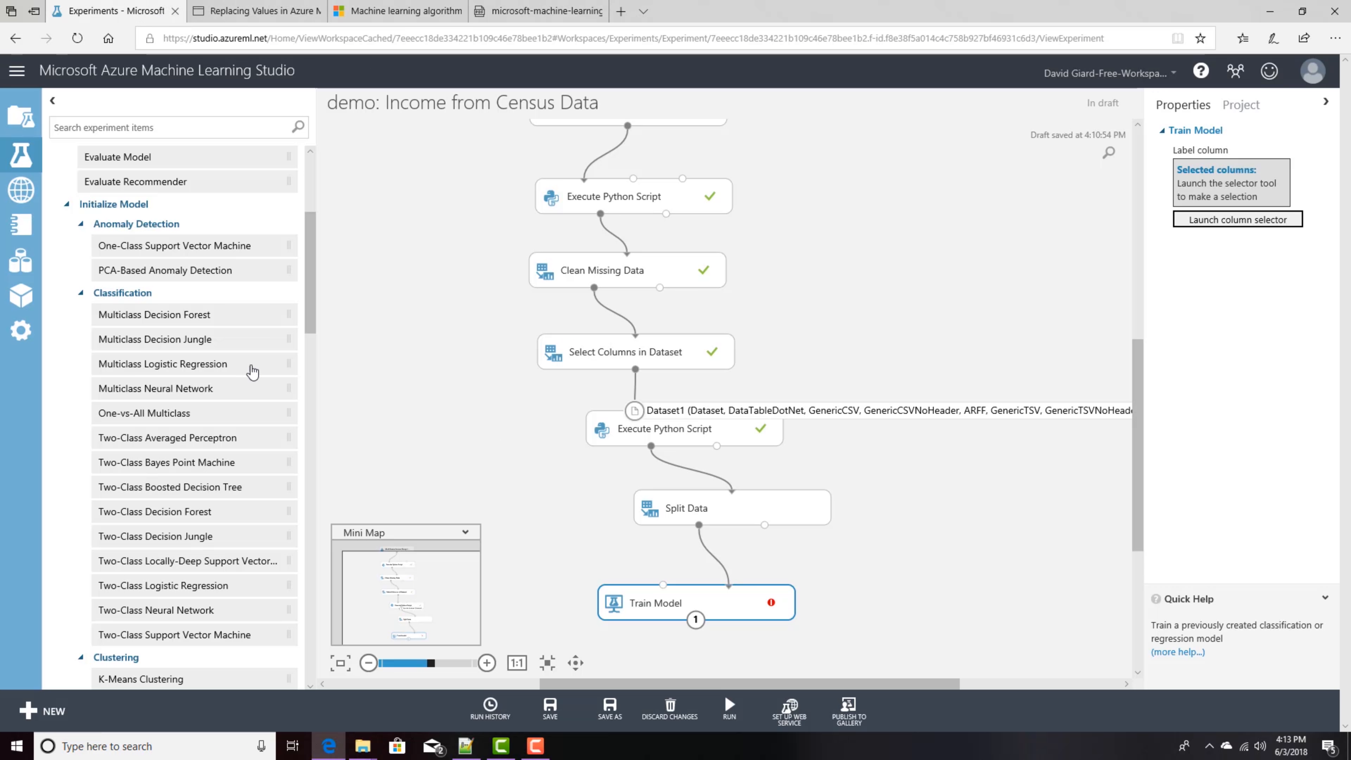
pyautogui.scroll(-3, 310, 286)
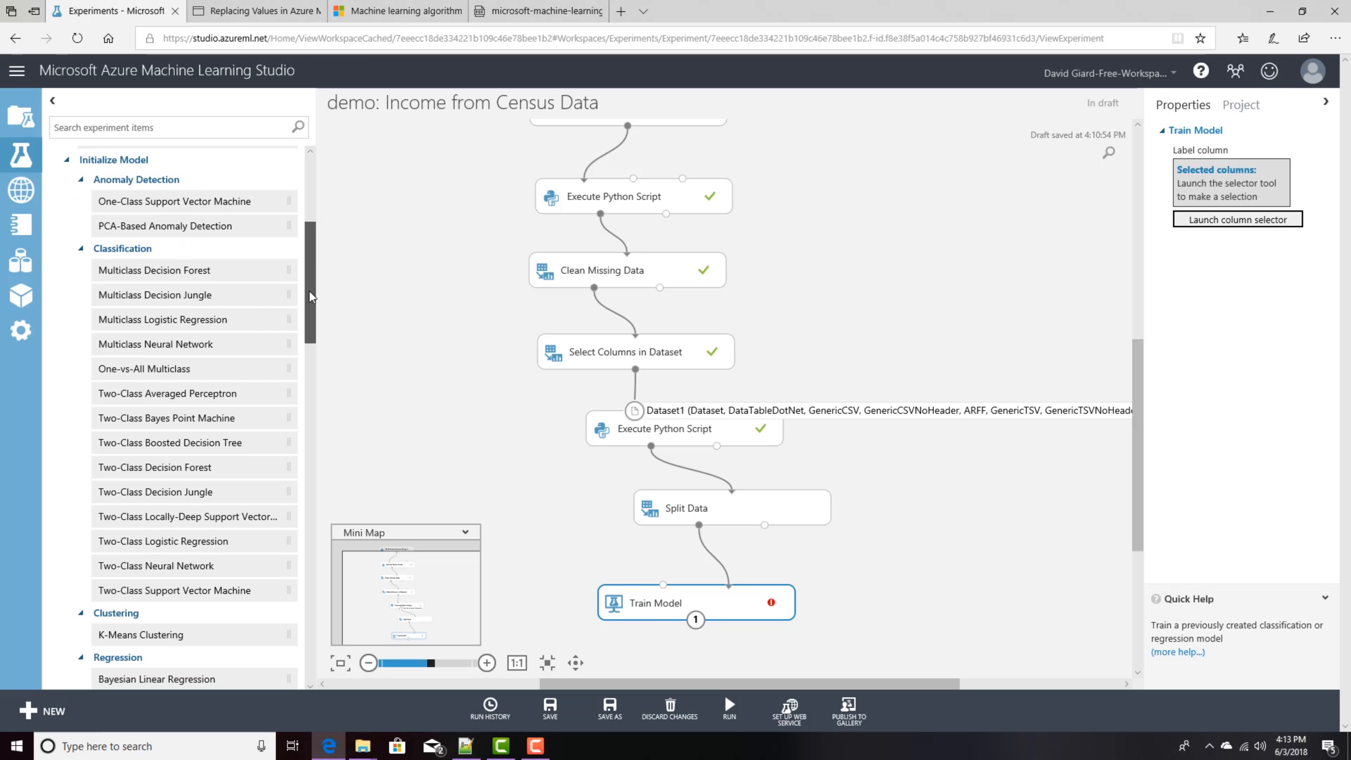
pyautogui.moveTo(220, 355); pyautogui.dragTo(663, 585)
pyautogui.moveTo(479, 459); pyautogui.dragTo(488, 487)
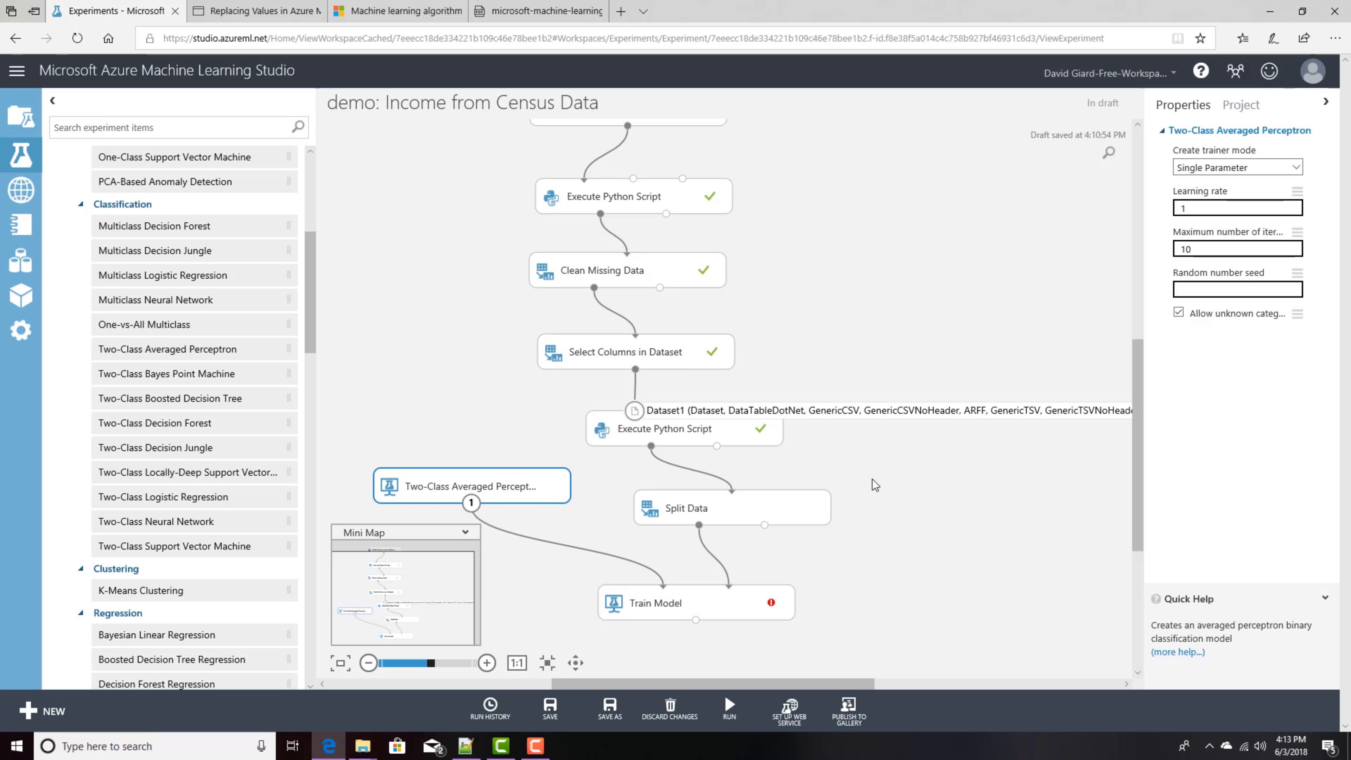
# Step: Set Train Model's label column to income using the column selector
pyautogui.moveTo(1138, 509); pyautogui.dragTo(1138, 535)
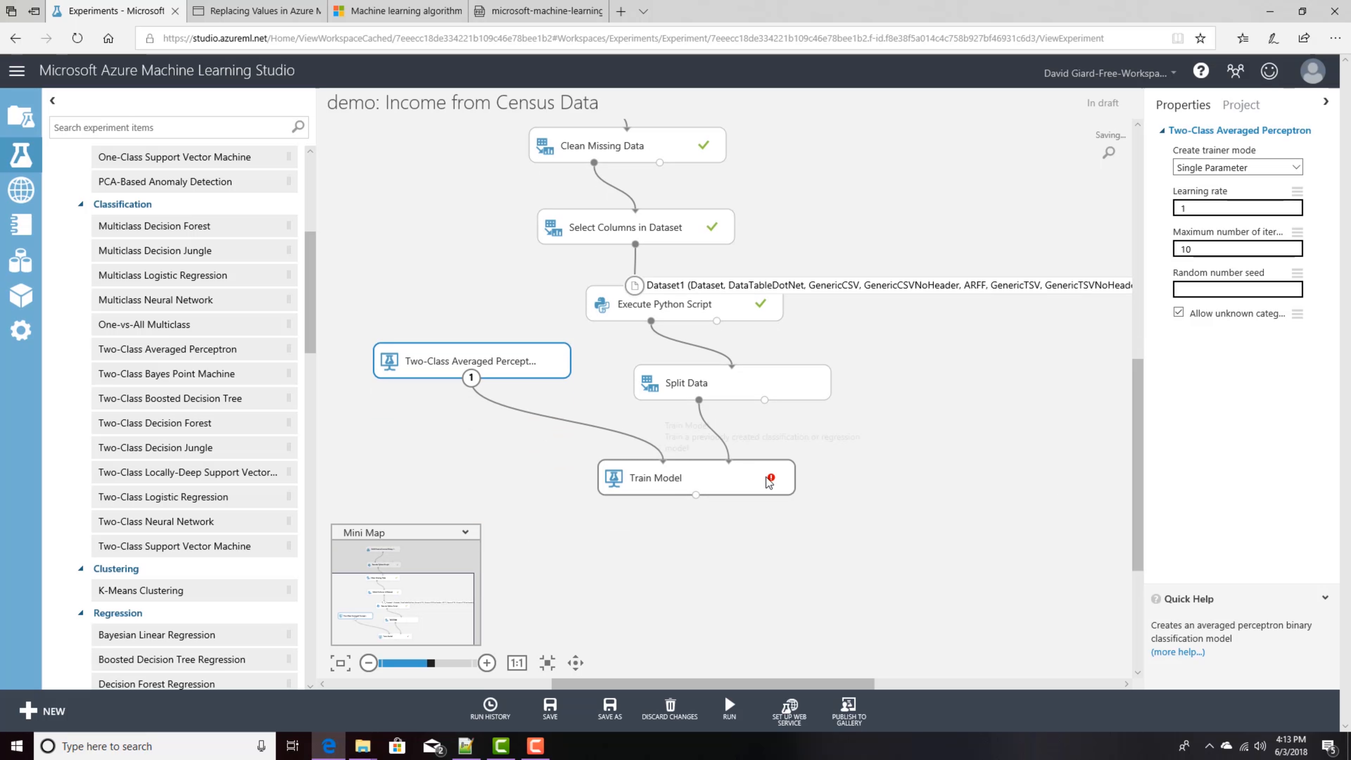
pyautogui.click(750, 478)
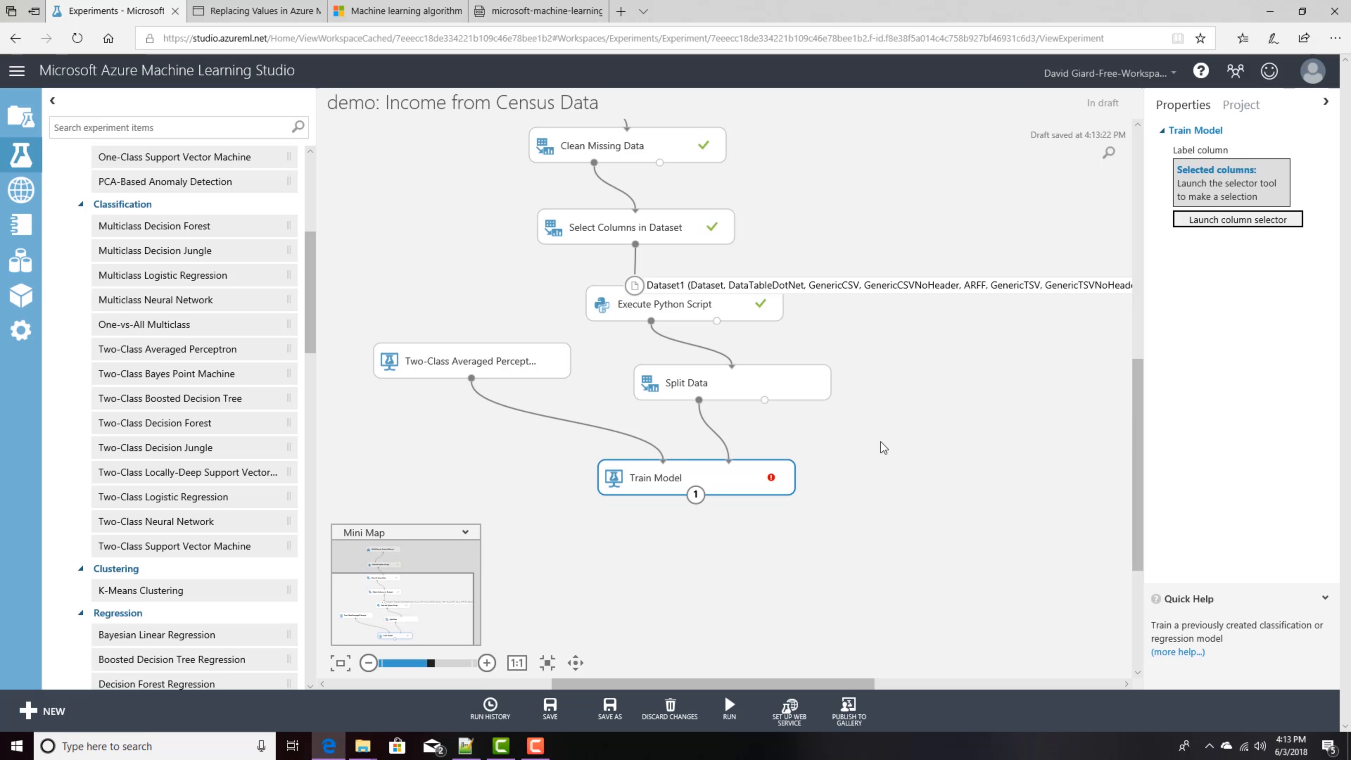
pyautogui.click(1223, 219)
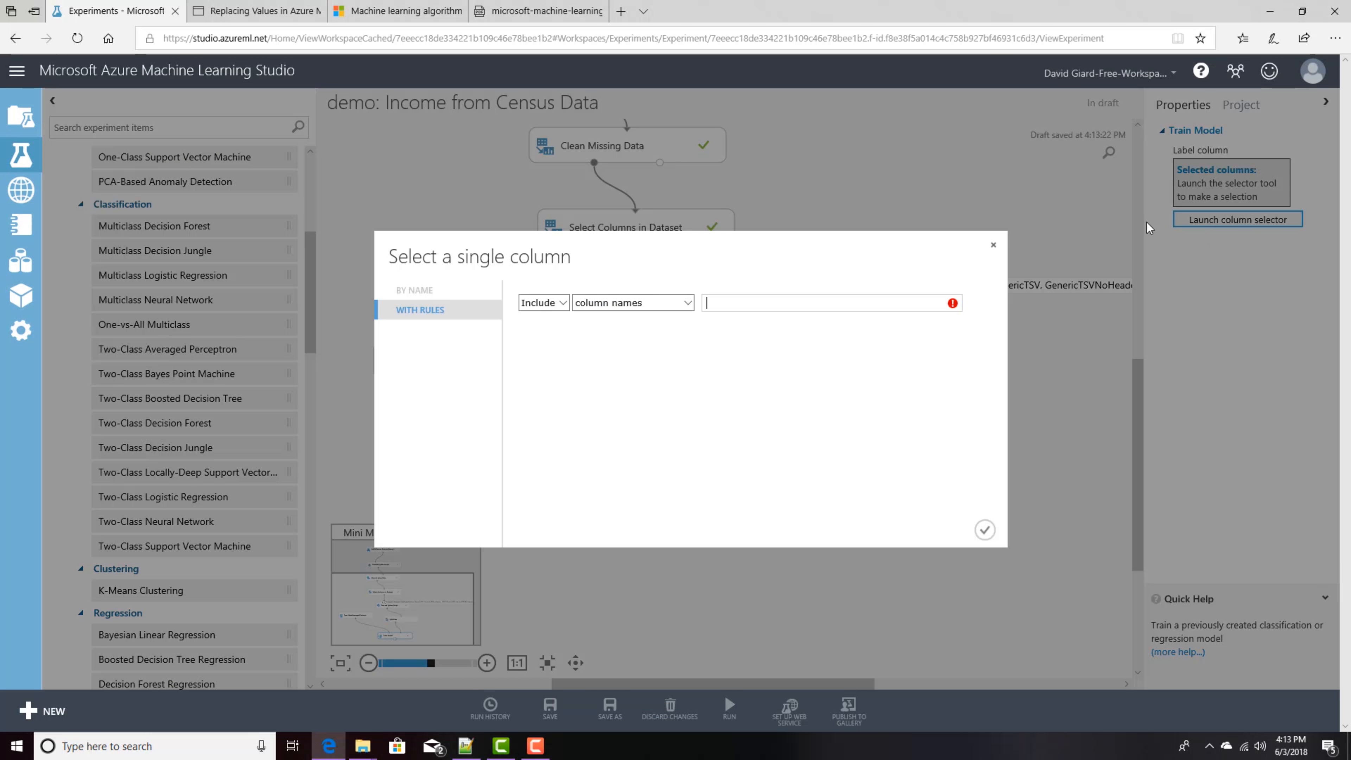
pyautogui.click(707, 301)
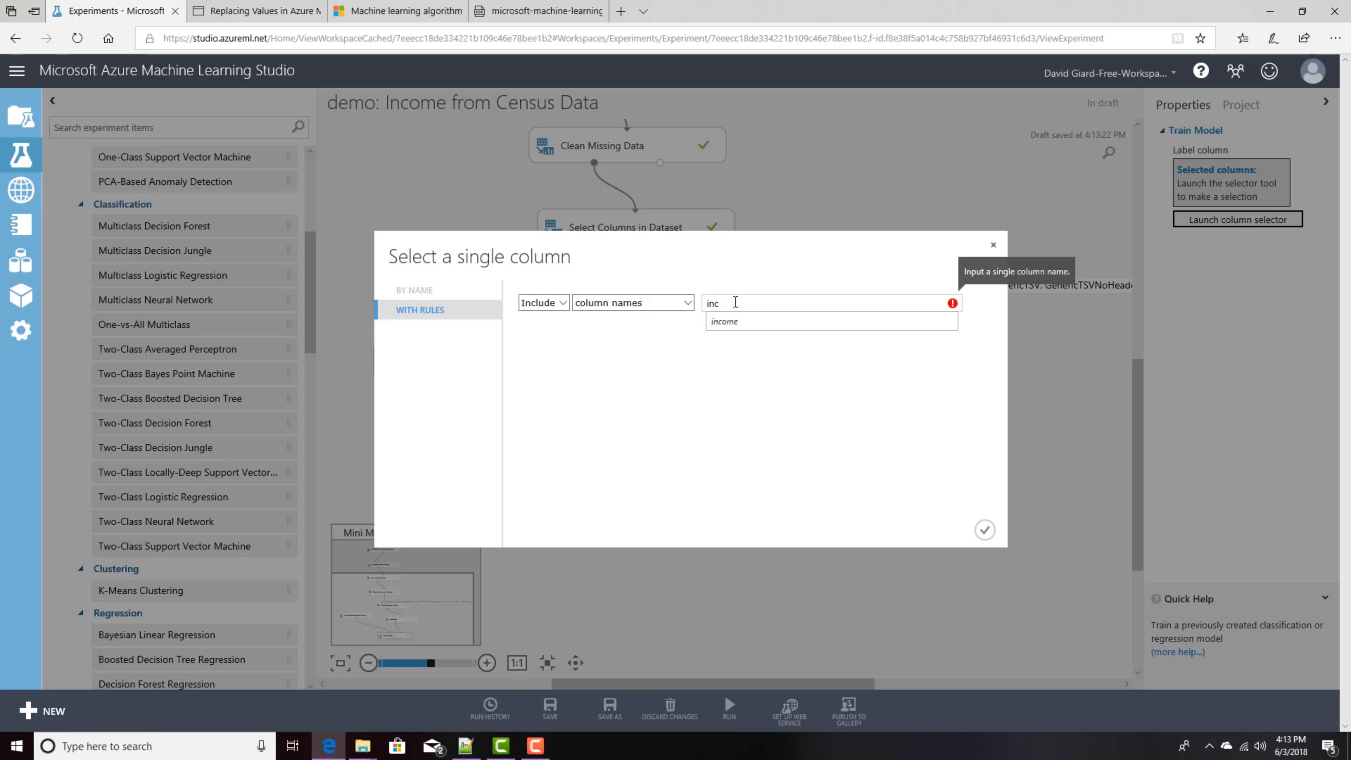
pyautogui.click(725, 321)
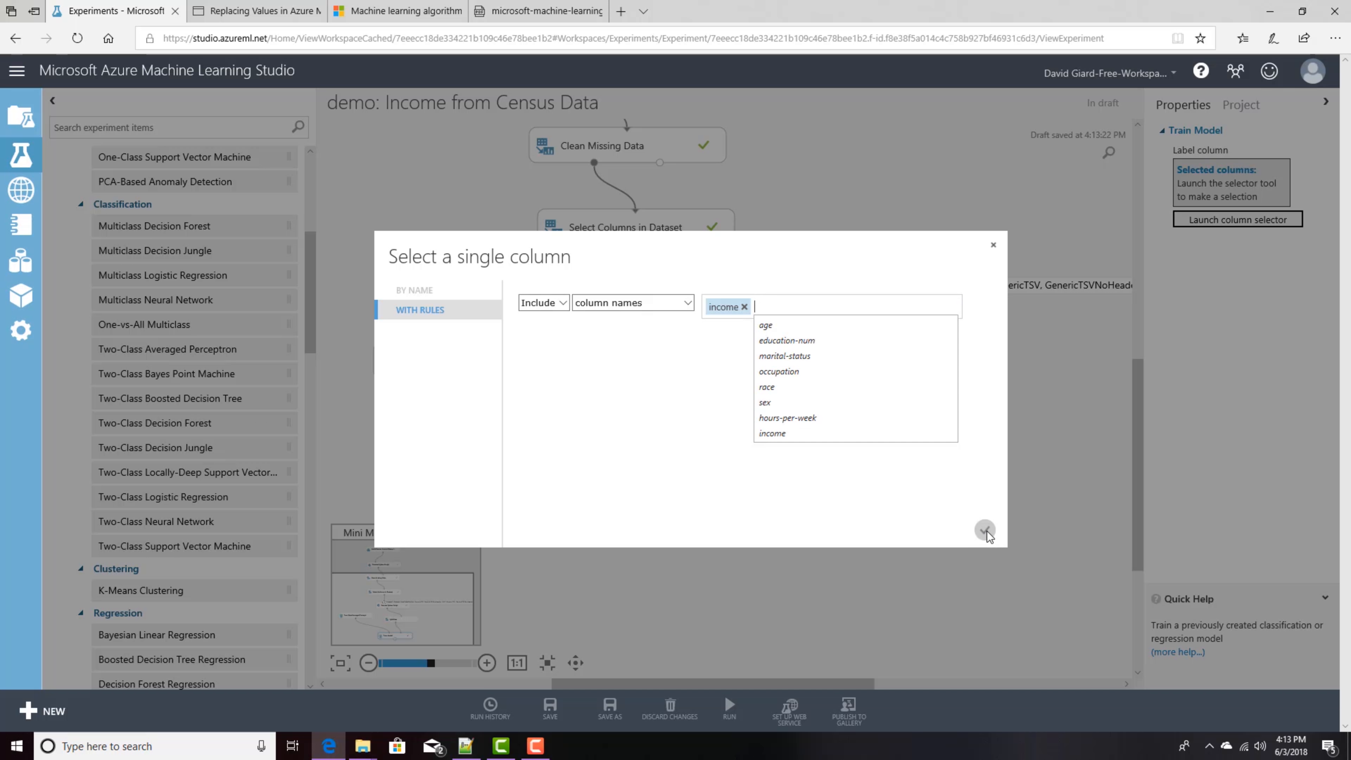
pyautogui.click(985, 530)
pyautogui.click(1028, 465)
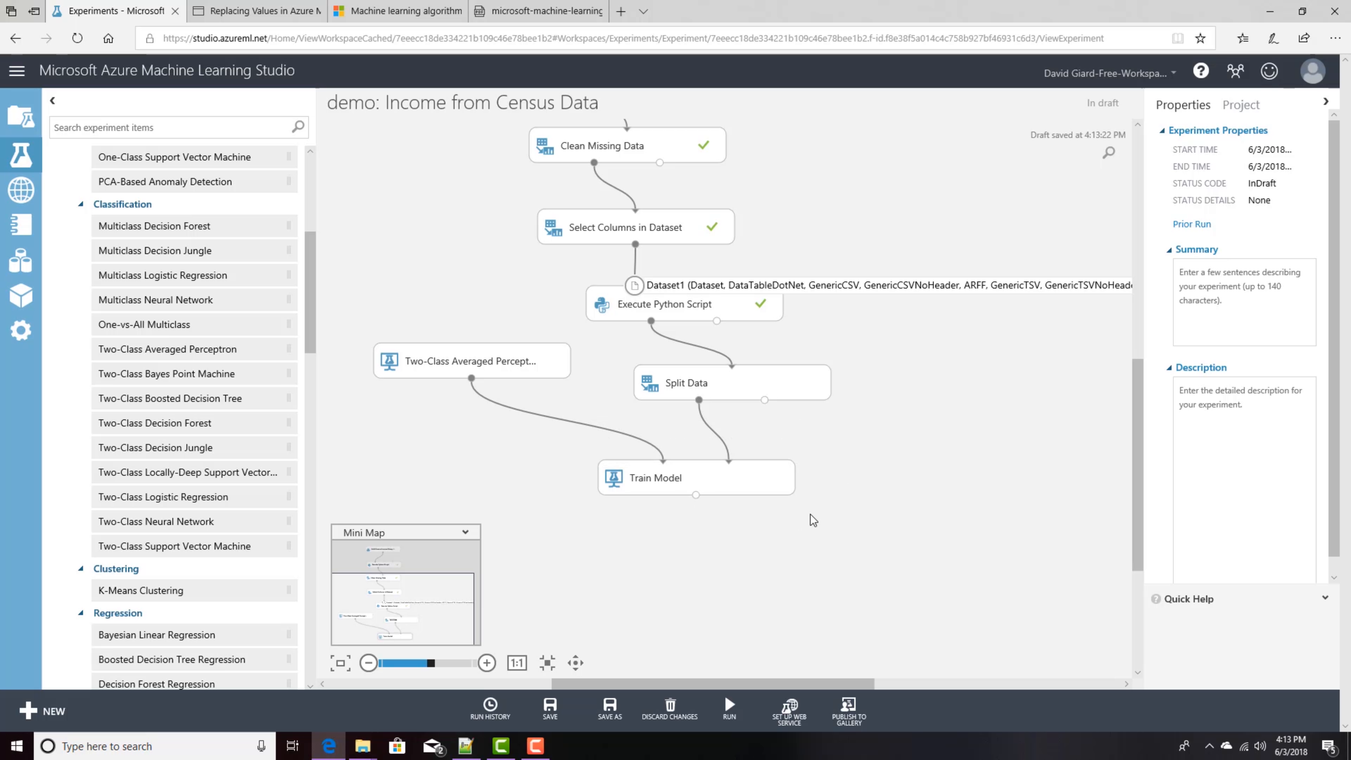
# Step: Search for Score Model and place it on the canvas below Train Model
pyautogui.click(212, 127)
pyautogui.write('score model')
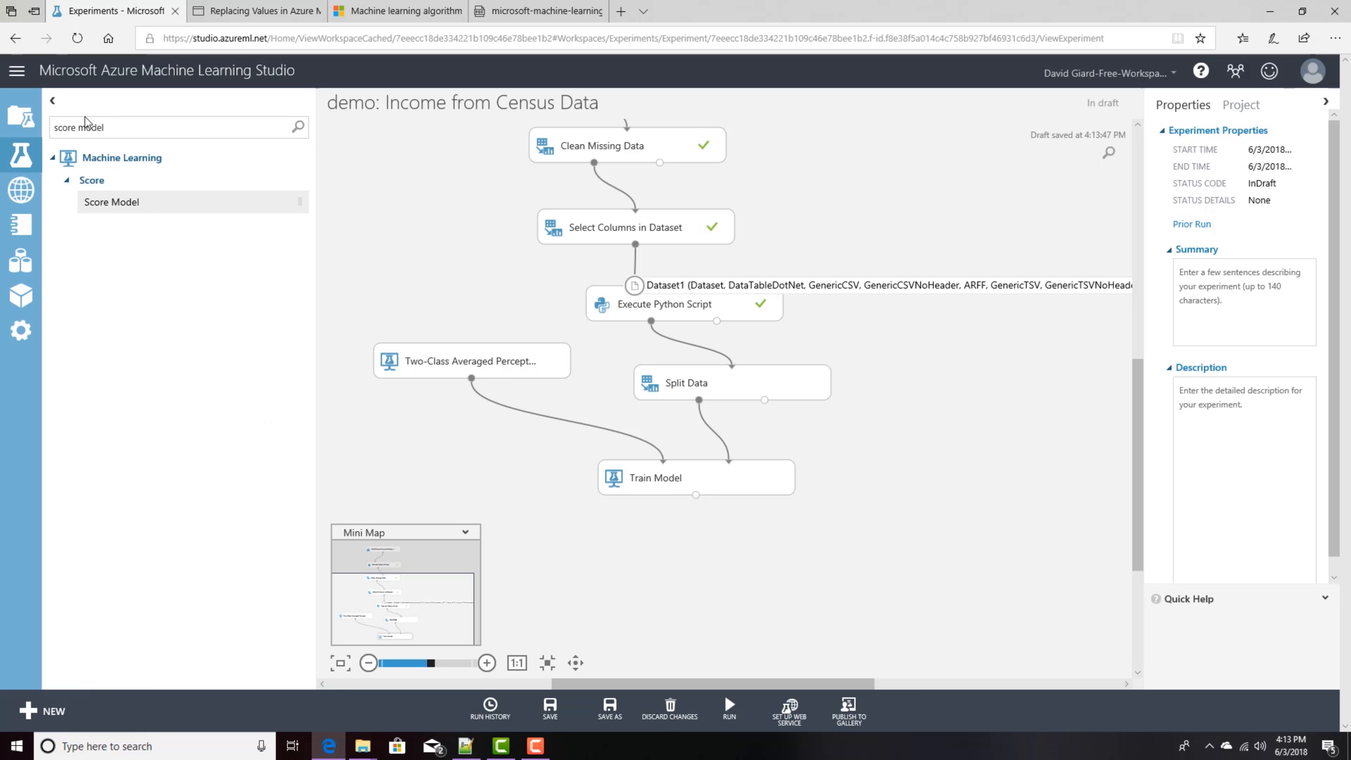
pyautogui.moveTo(112, 202); pyautogui.dragTo(717, 564)
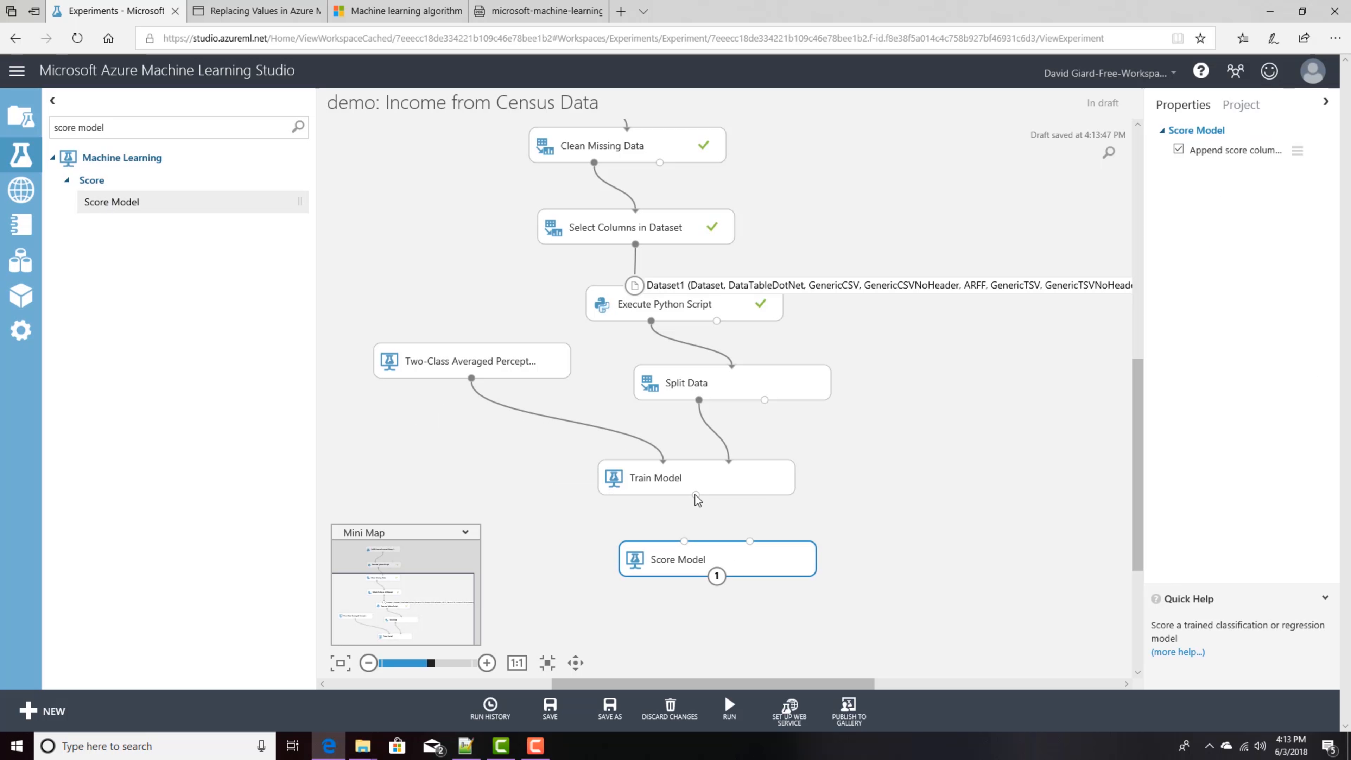
# Step: Connect Score Model to Train Model's trained model output and to Split Data's second output
pyautogui.moveTo(696, 496); pyautogui.dragTo(685, 542)
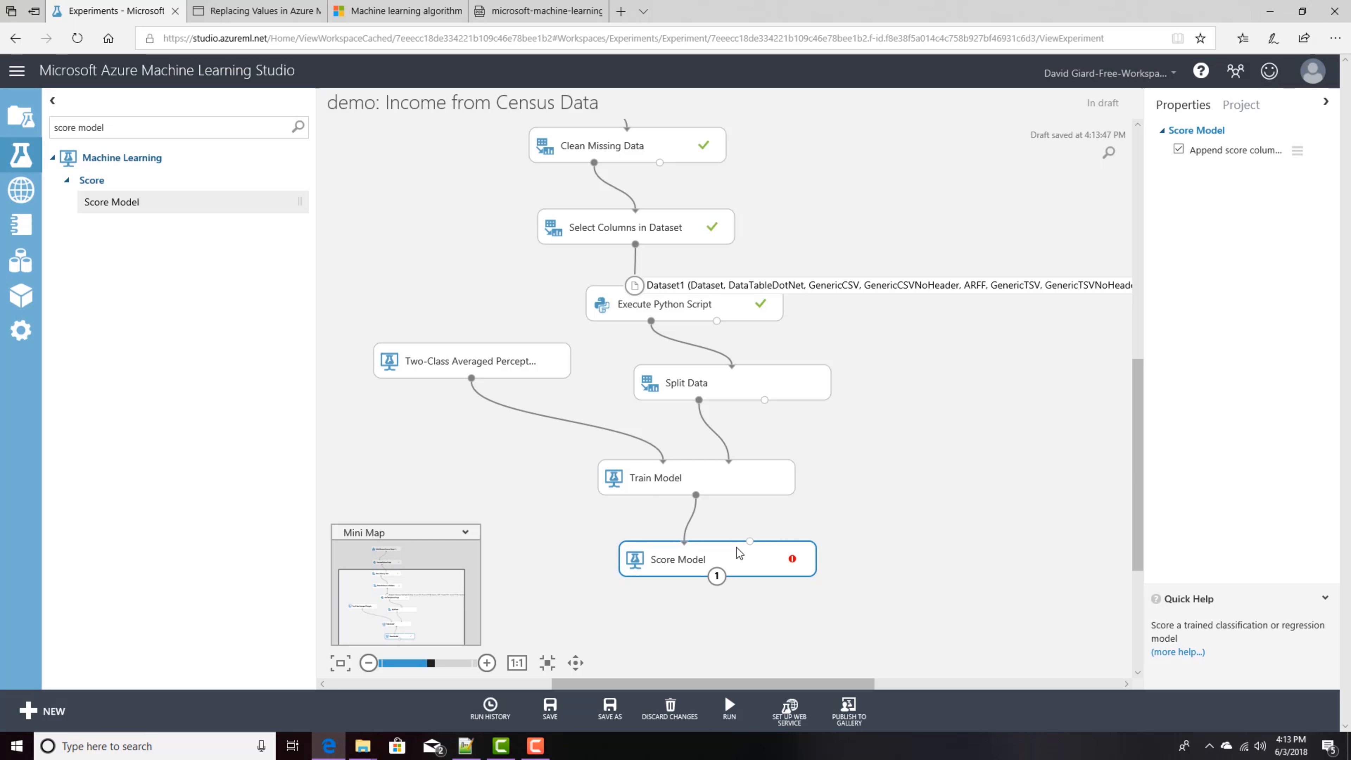
pyautogui.moveTo(790, 558); pyautogui.dragTo(888, 561)
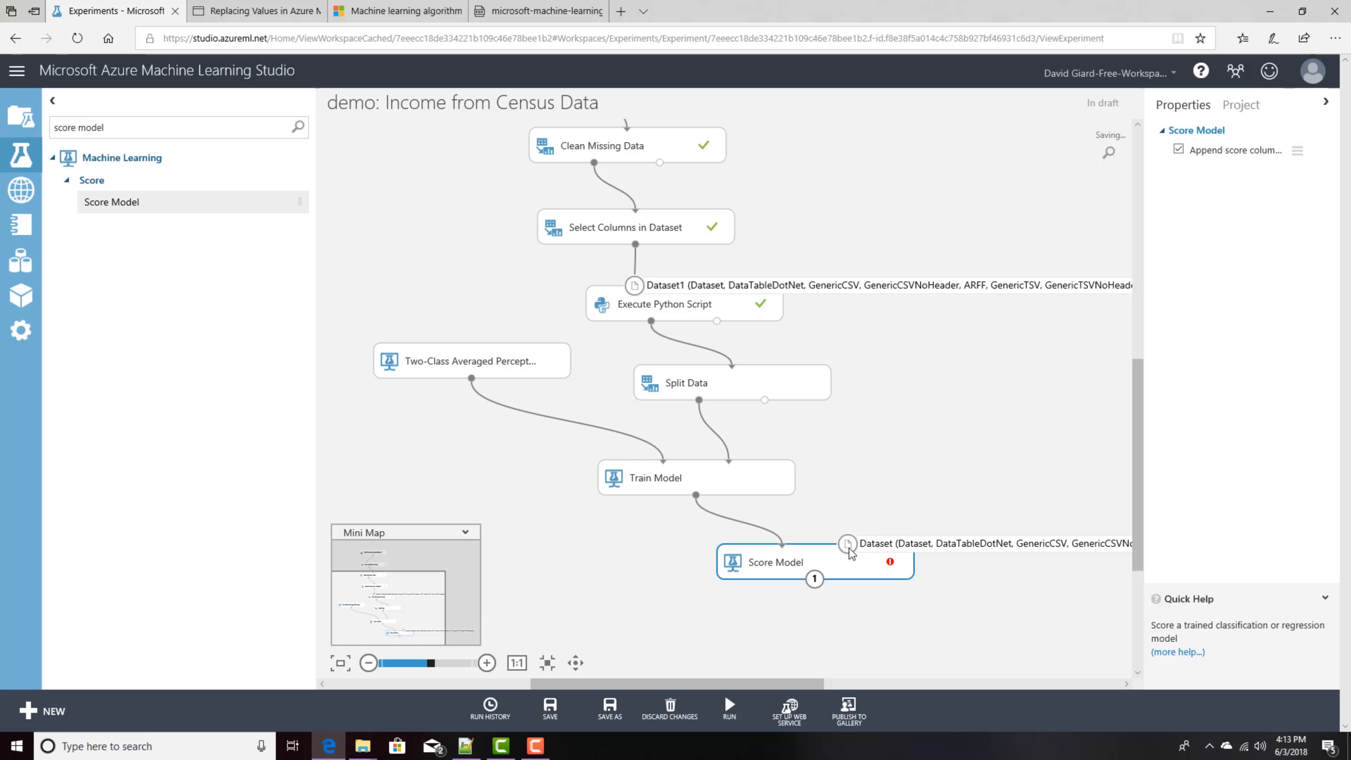
pyautogui.moveTo(764, 400); pyautogui.dragTo(848, 546)
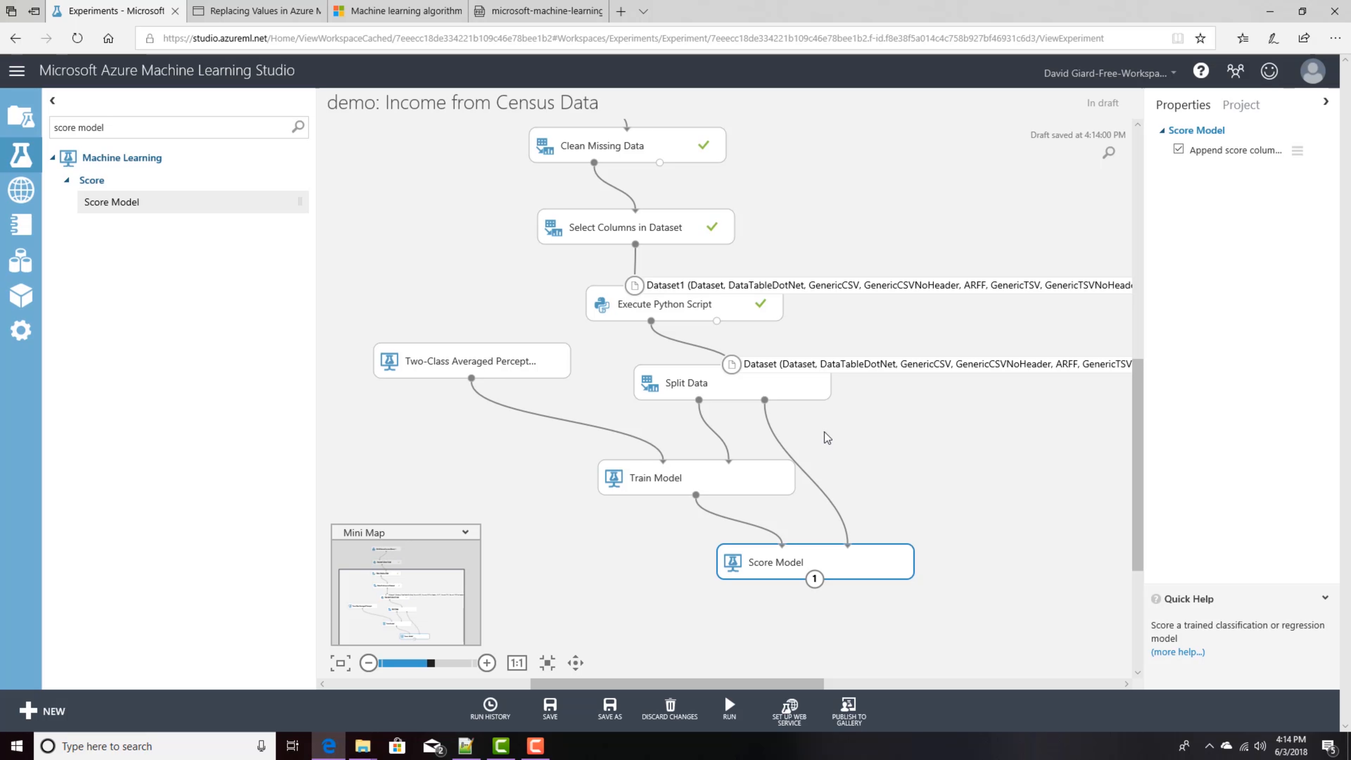
# Step: Search for Evaluate Model, place it below Score Model and connect the scored dataset to it
pyautogui.moveTo(205, 124); pyautogui.dragTo(26, 127)
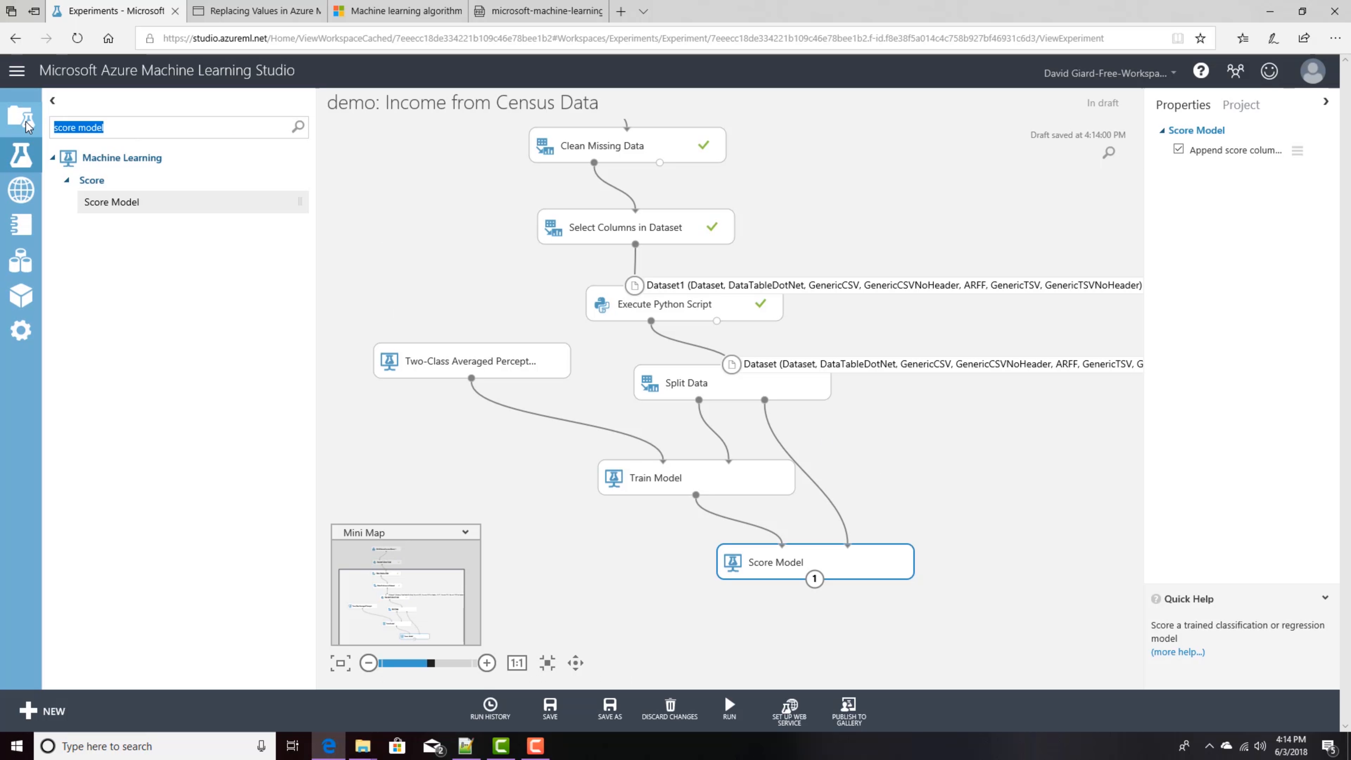
pyautogui.write('evaluate')
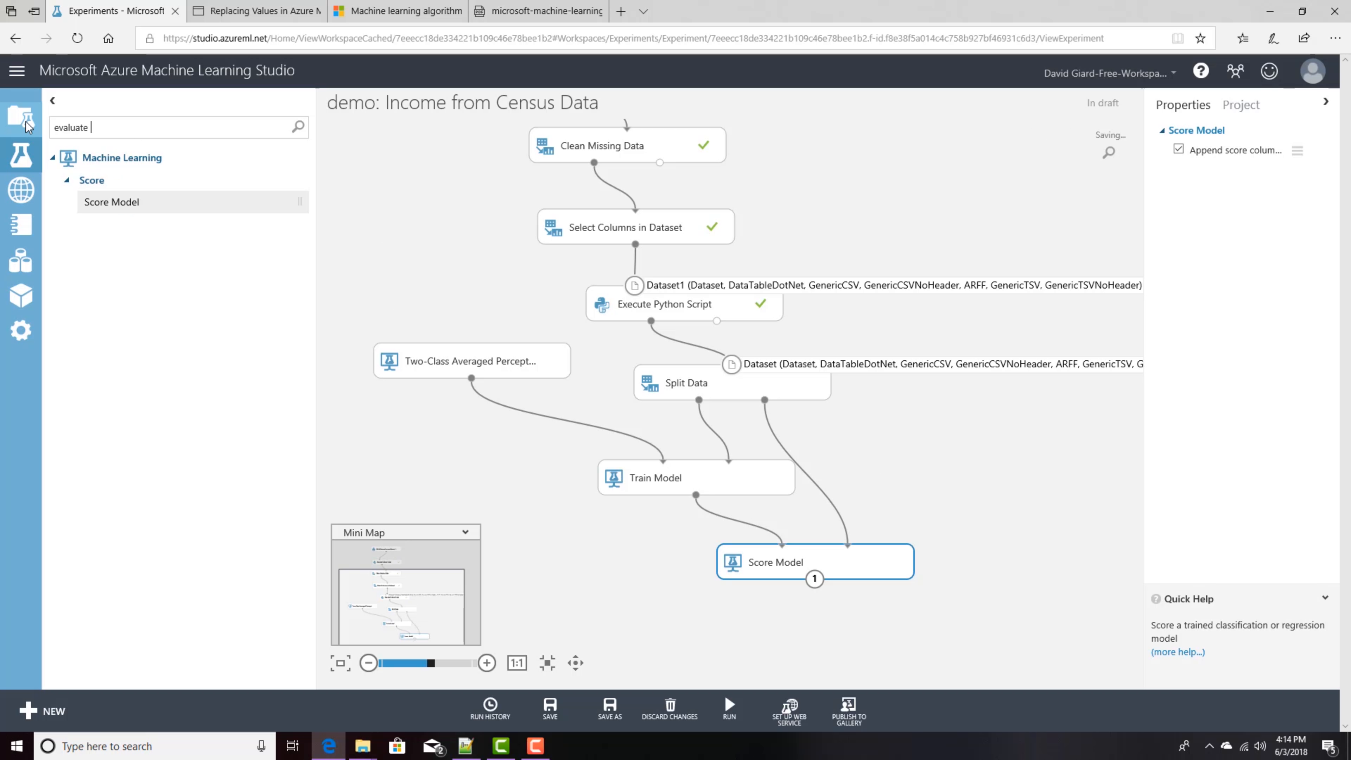
pyautogui.moveTo(154, 205); pyautogui.dragTo(823, 631)
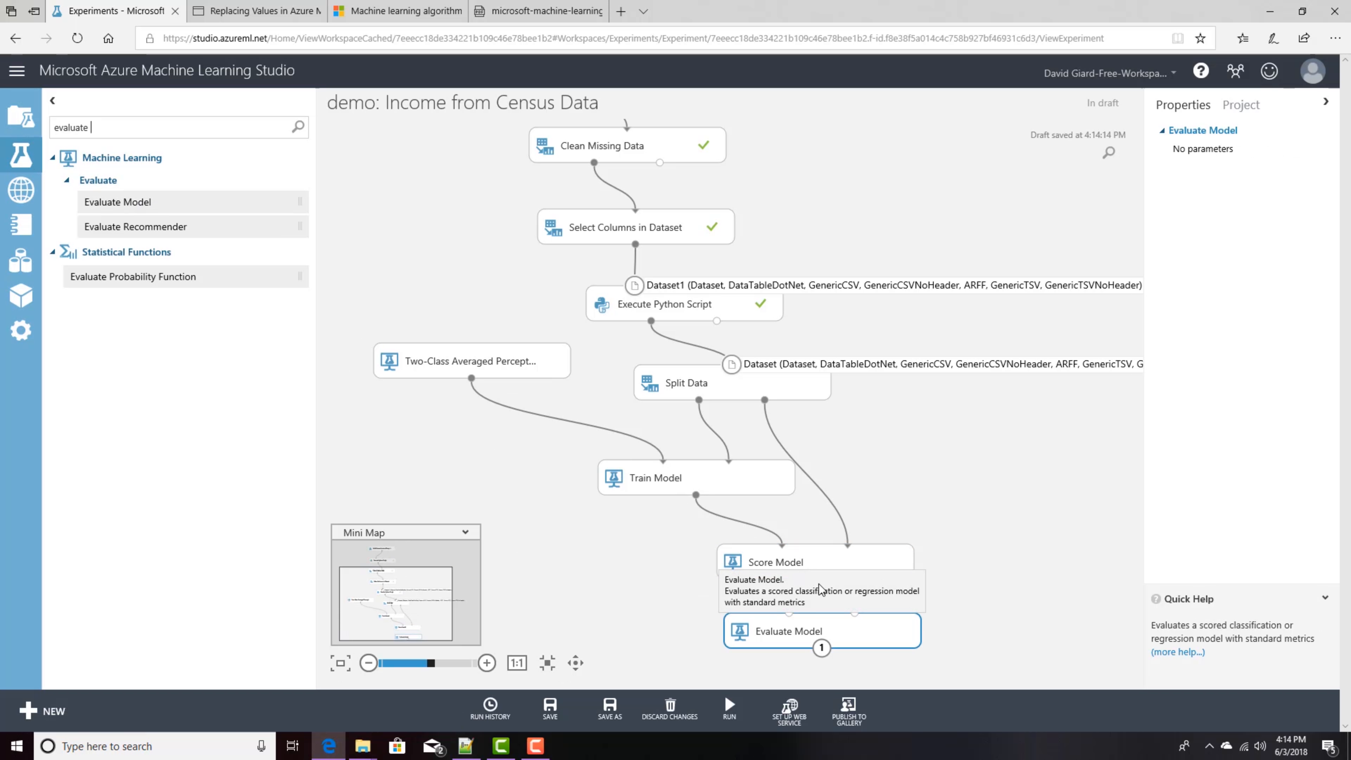
pyautogui.click(832, 565)
pyautogui.moveTo(814, 578); pyautogui.dragTo(789, 623)
pyautogui.click(992, 447)
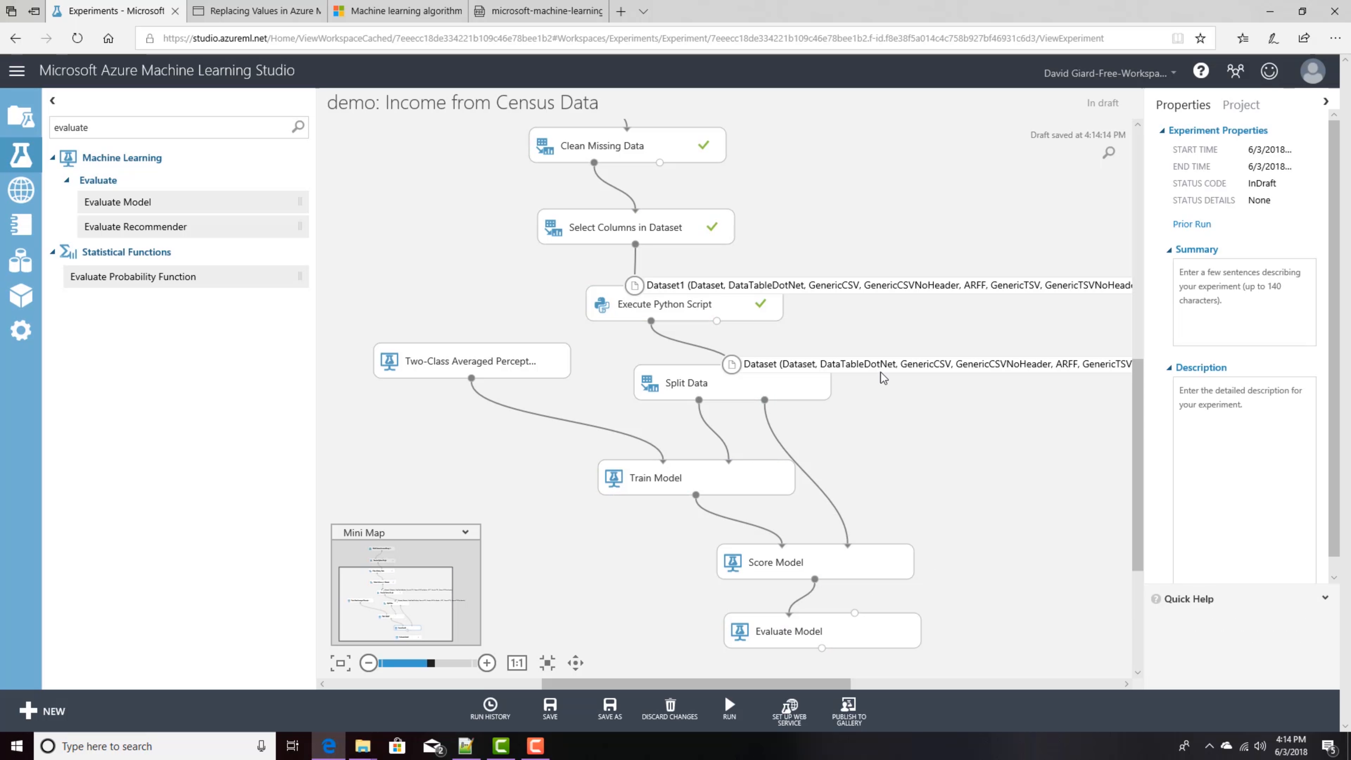
# Step: Run the experiment and follow each module's progress down the pipeline
pyautogui.click(731, 705)
pyautogui.click(718, 658)
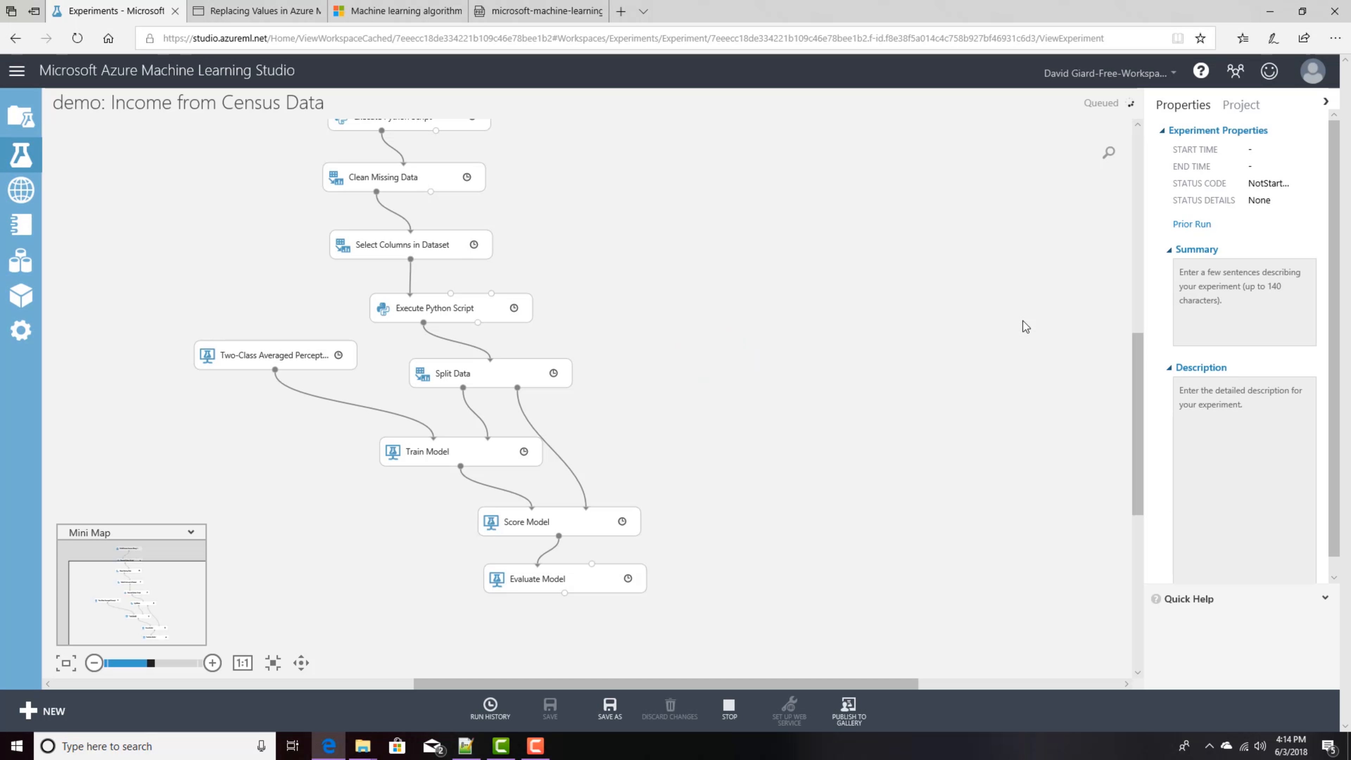
pyautogui.moveTo(1133, 366); pyautogui.dragTo(1139, 323)
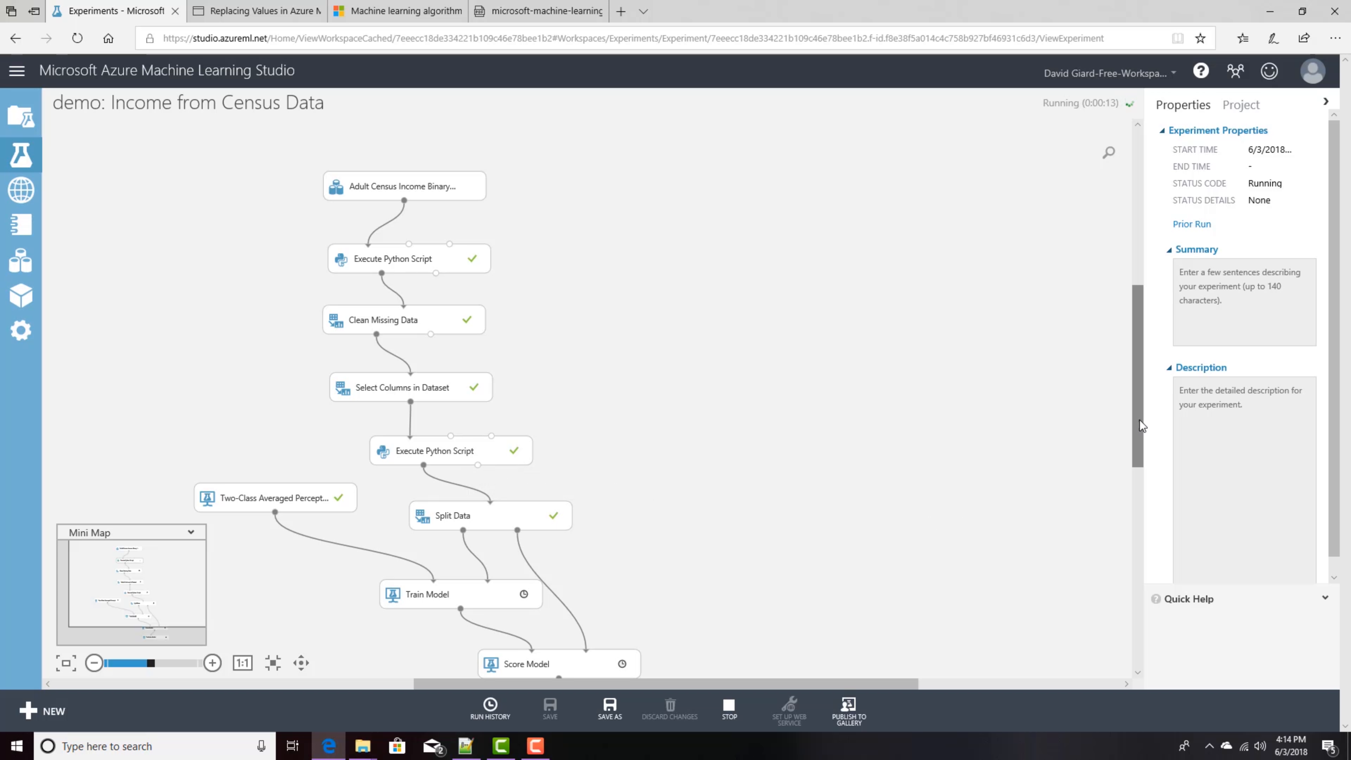
pyautogui.moveTo(1140, 440); pyautogui.dragTo(1141, 513)
pyautogui.click(488, 371)
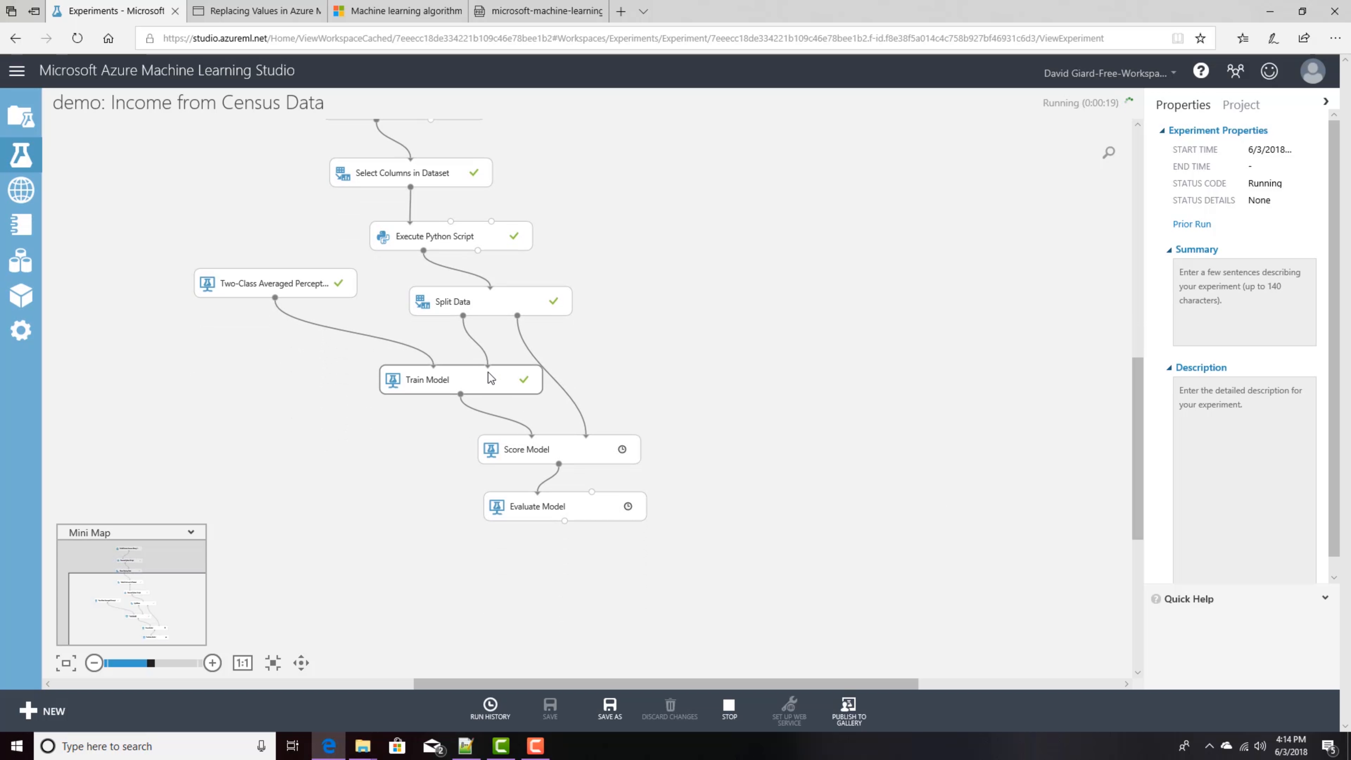
pyautogui.click(536, 447)
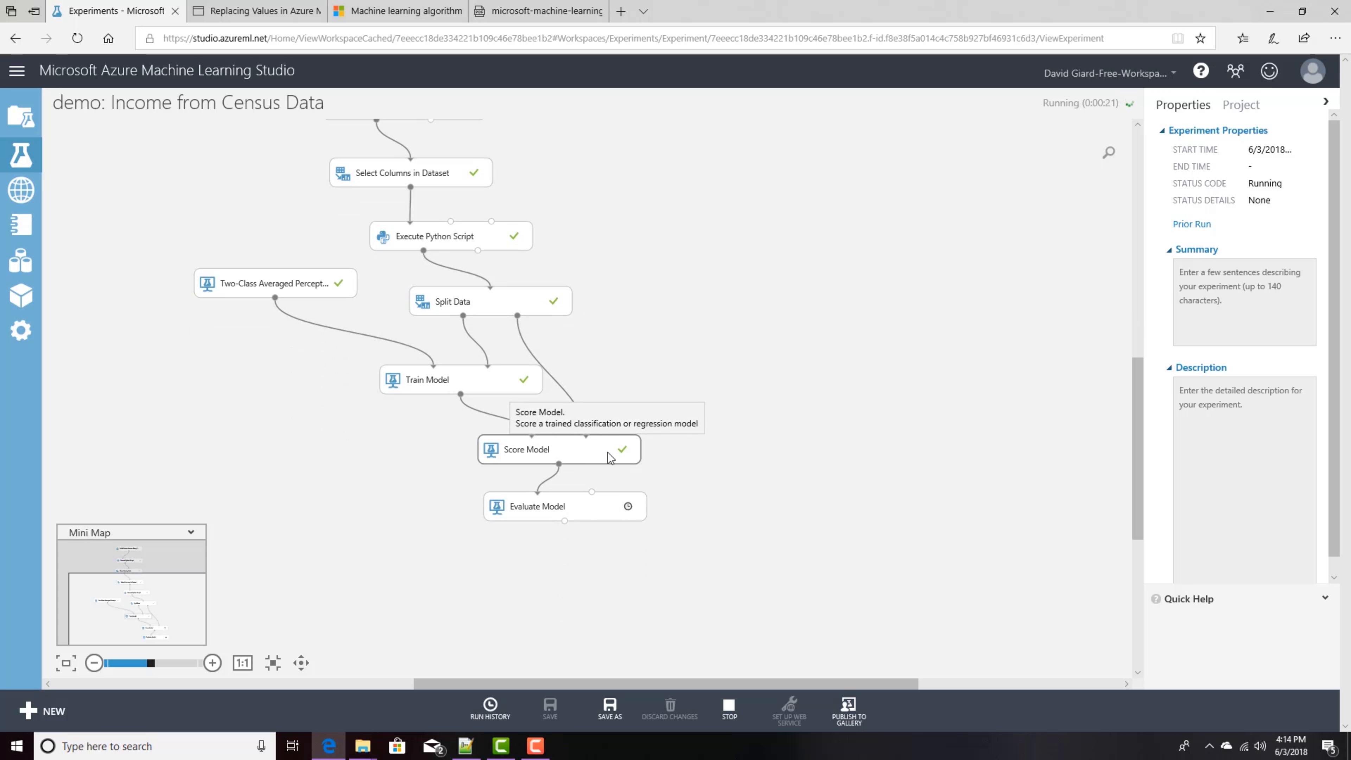
pyautogui.click(629, 510)
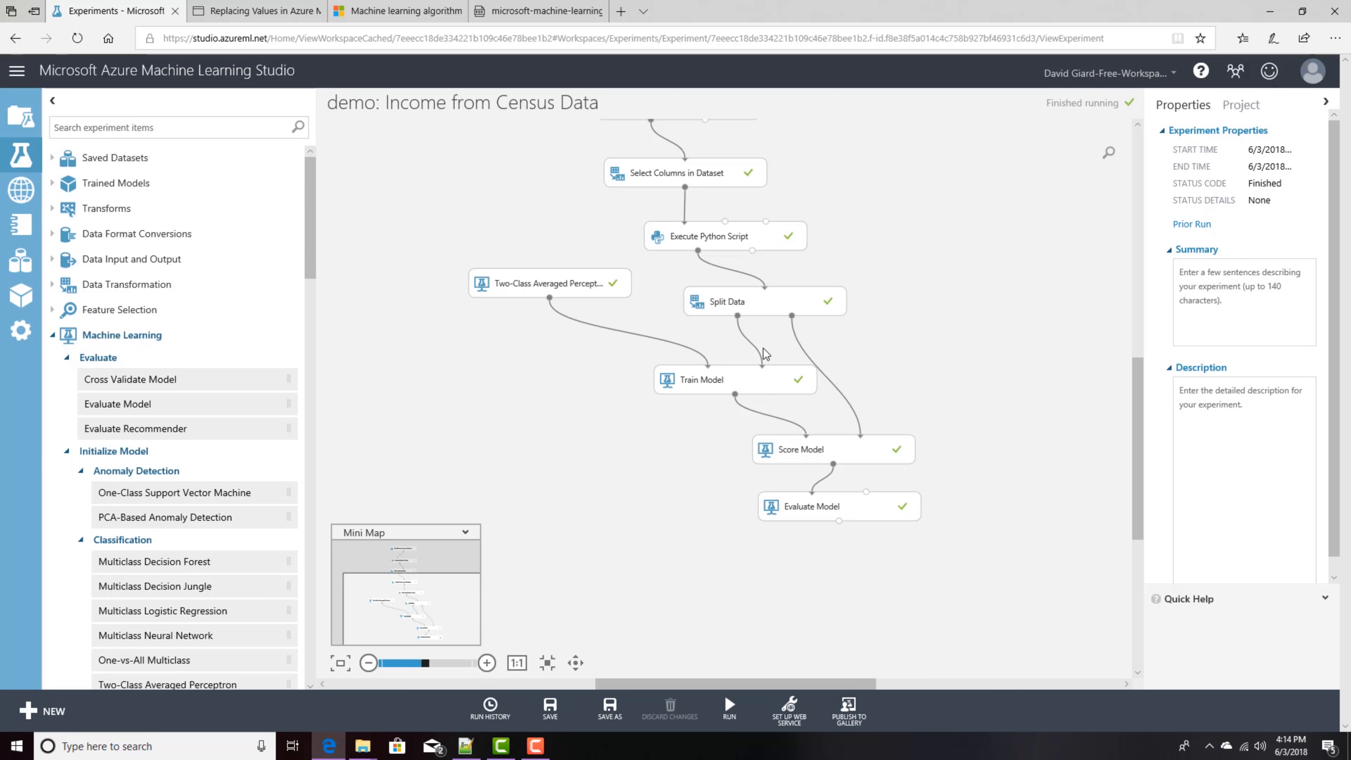
# Step: Visualize Score Model's scored dataset and inspect the statistics of the age, marital-status, occupation and education-num columns
pyautogui.rightClick(833, 464)
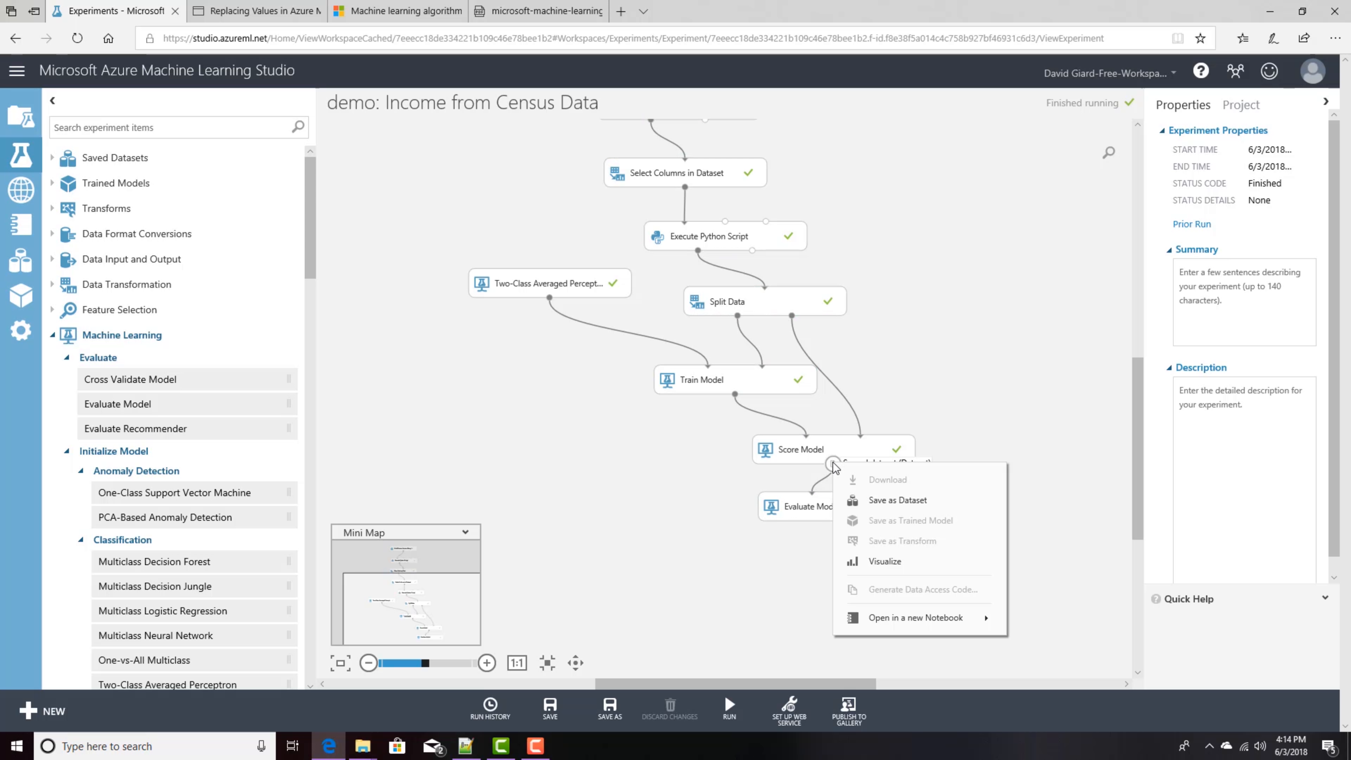
pyautogui.click(884, 561)
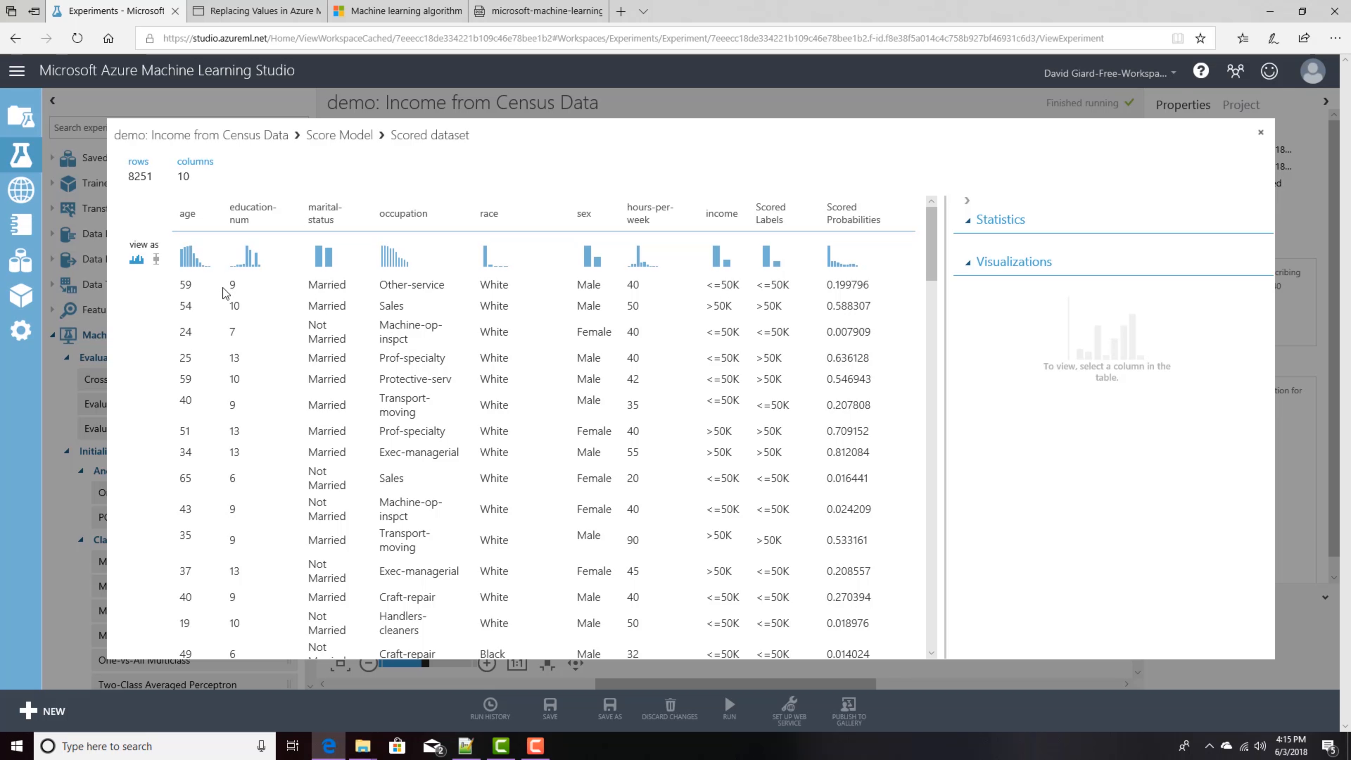
pyautogui.doubleClick(186, 287)
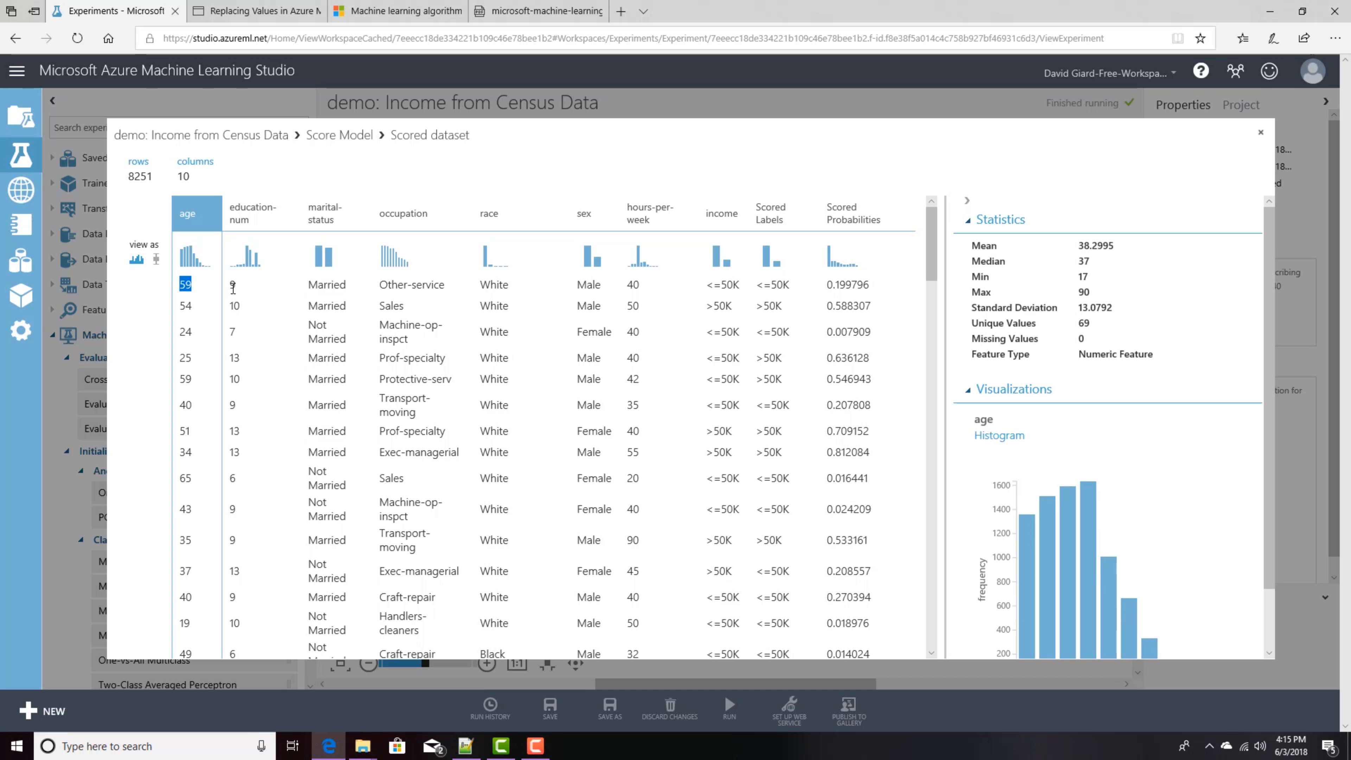
pyautogui.click(588, 284)
pyautogui.click(322, 287)
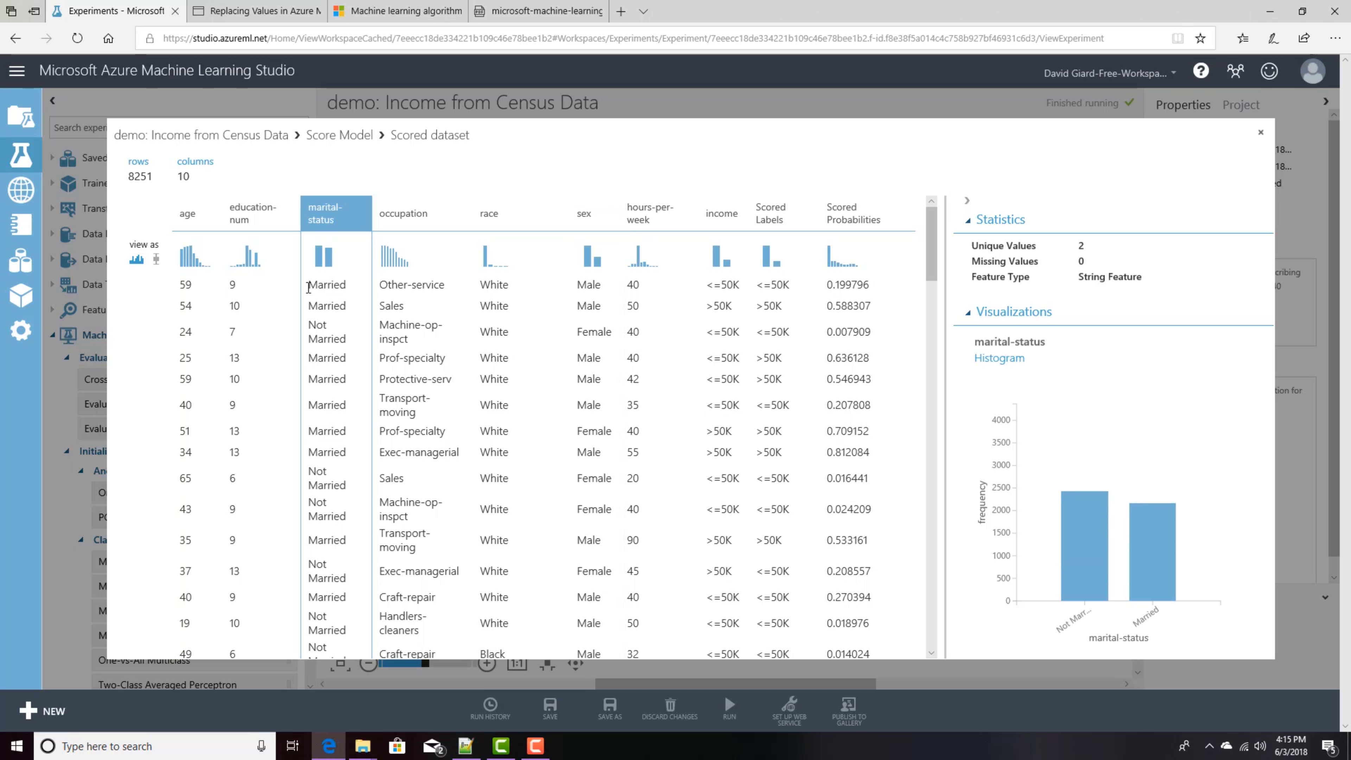
pyautogui.doubleClick(382, 286)
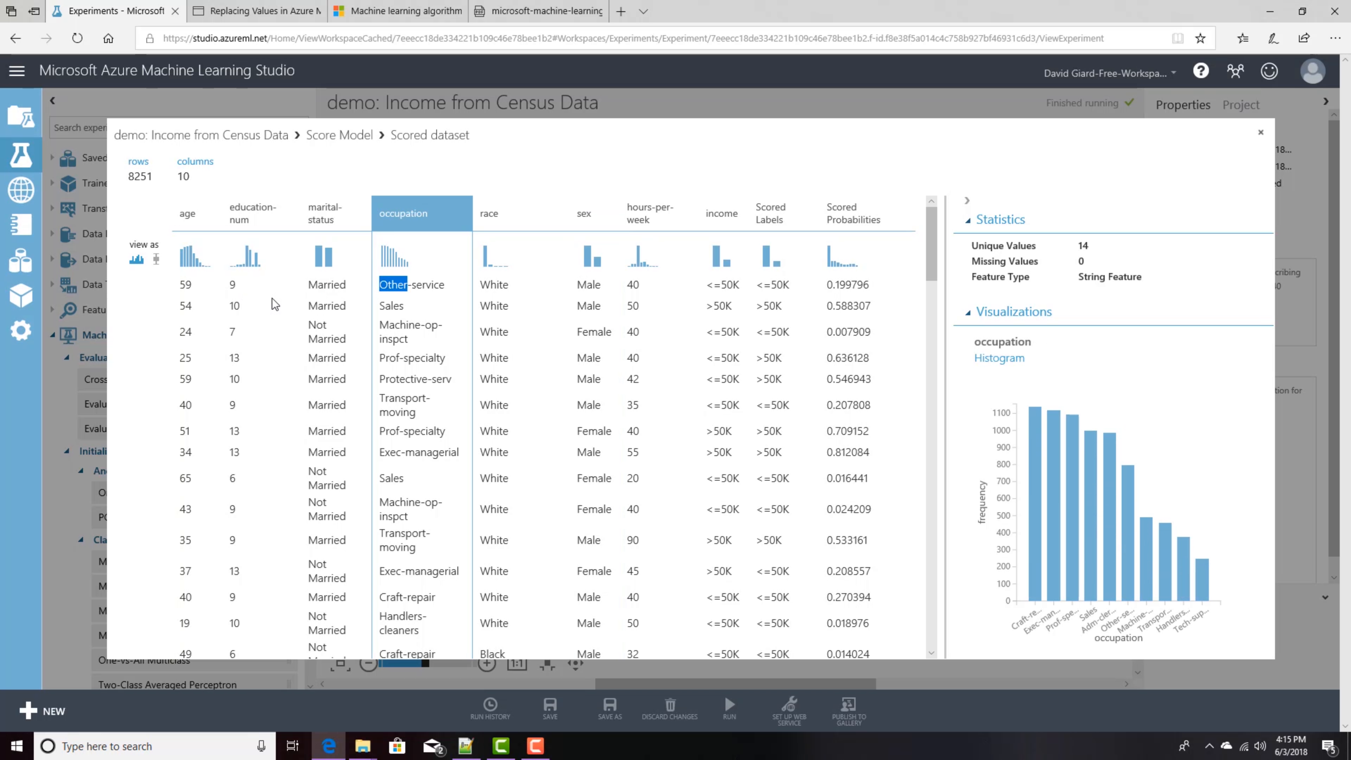
pyautogui.click(233, 288)
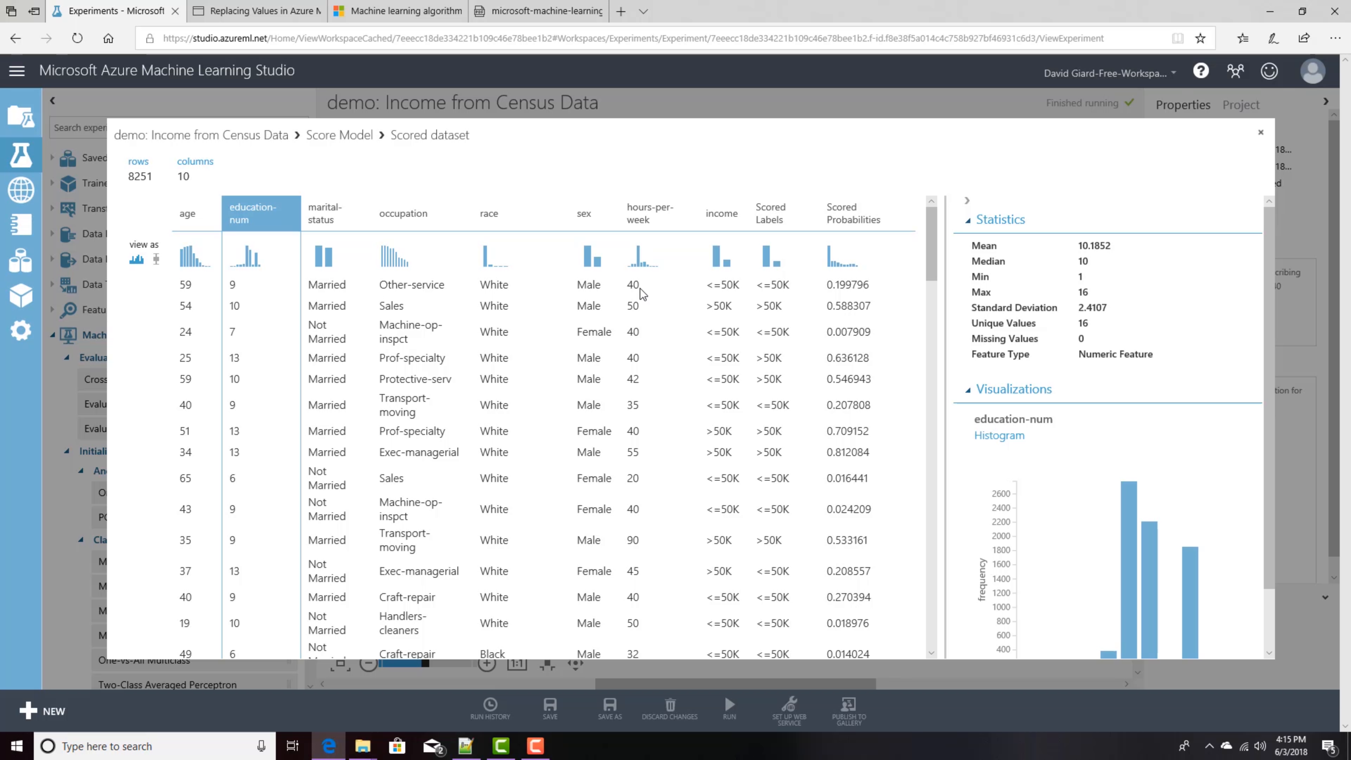
pyautogui.click(729, 287)
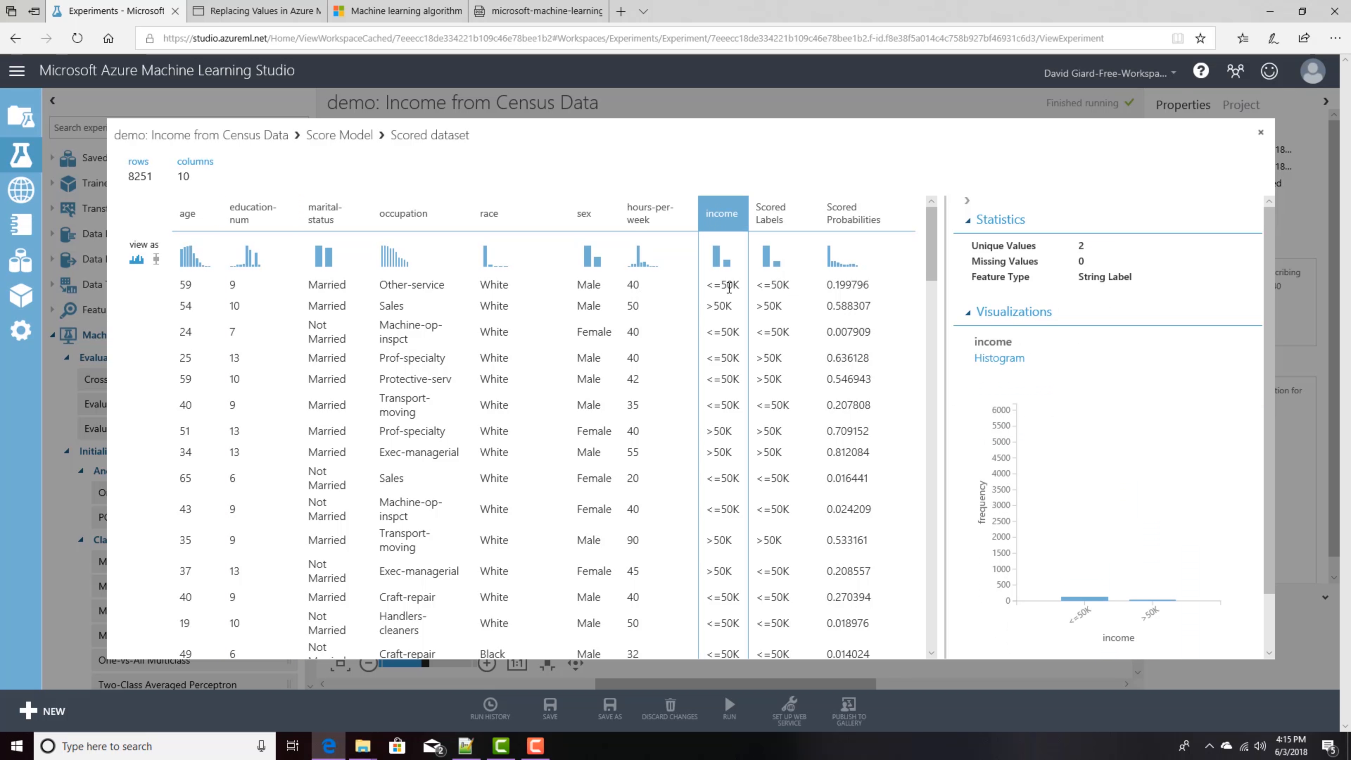
# Step: Compare the income column with Scored Labels row by row, then close the scored dataset view
pyautogui.moveTo(755, 285); pyautogui.dragTo(771, 285)
pyautogui.click(772, 285)
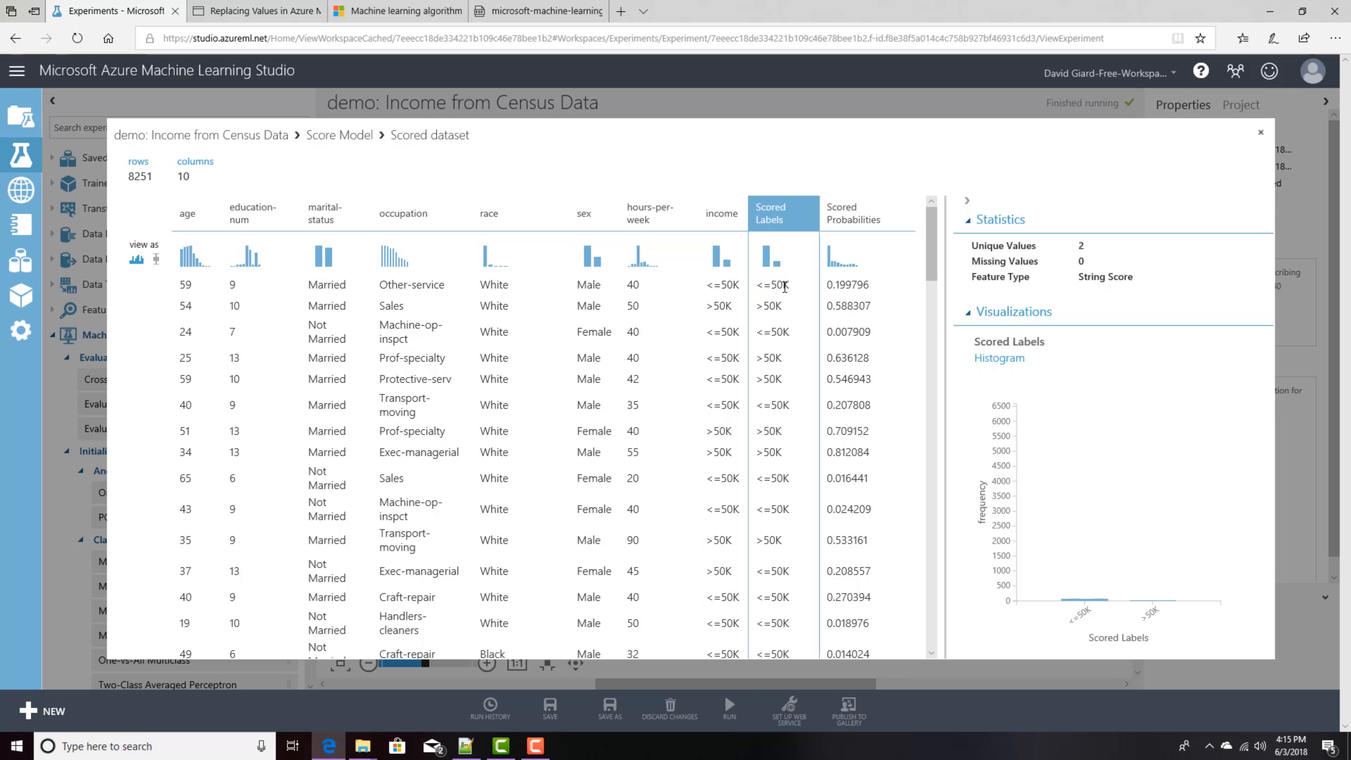
pyautogui.click(735, 284)
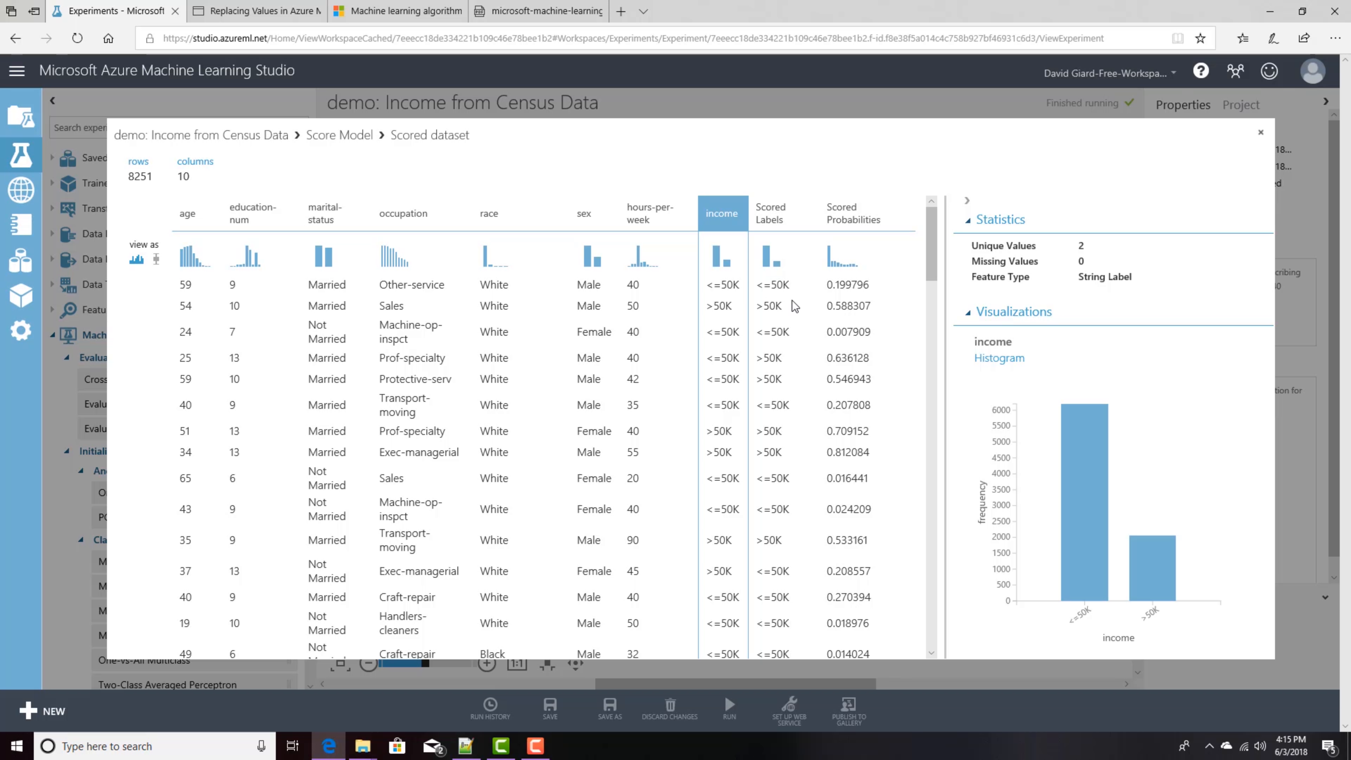
pyautogui.click(721, 308)
pyautogui.click(725, 358)
pyautogui.click(724, 358)
pyautogui.click(769, 358)
pyautogui.click(726, 384)
pyautogui.click(1260, 133)
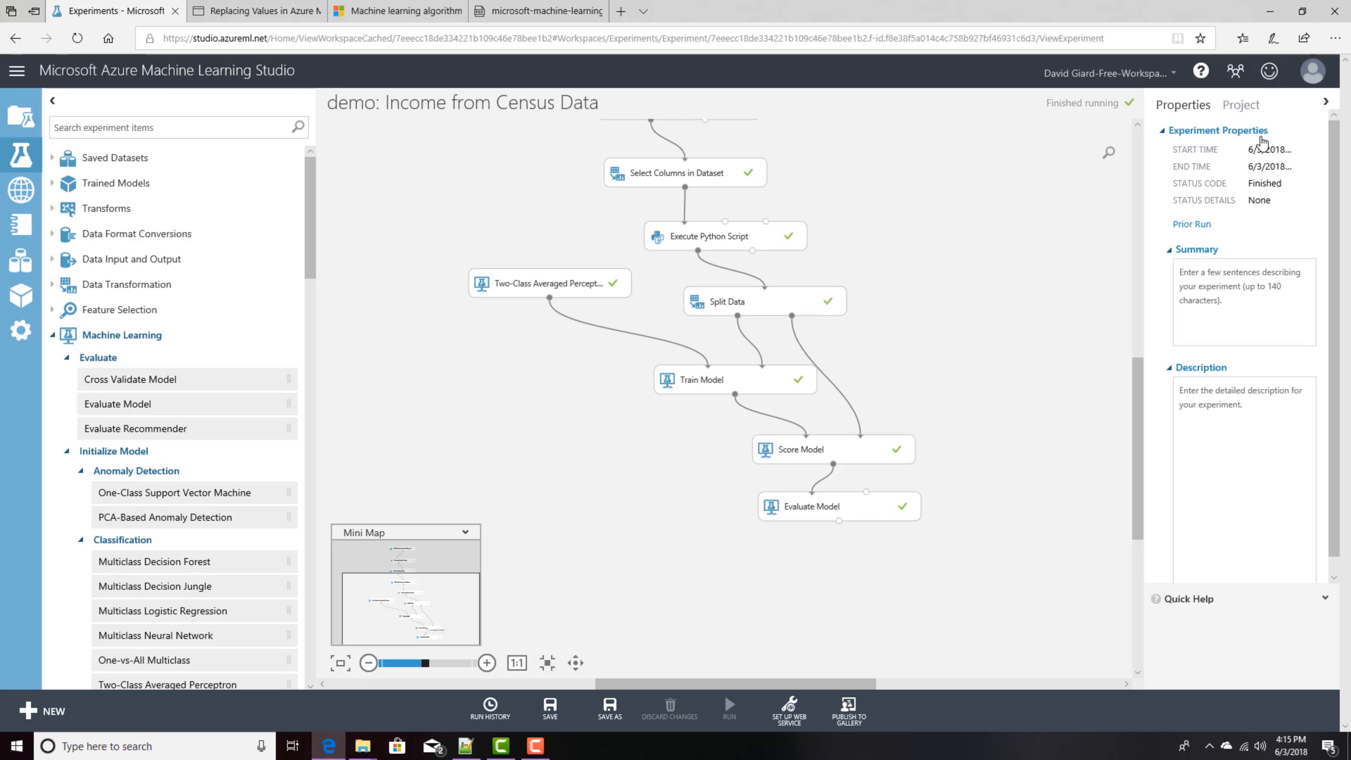
# Step: Visualize Evaluate Model's evaluation results and examine the ROC curve and accuracy metrics
pyautogui.rightClick(839, 520)
pyautogui.click(883, 618)
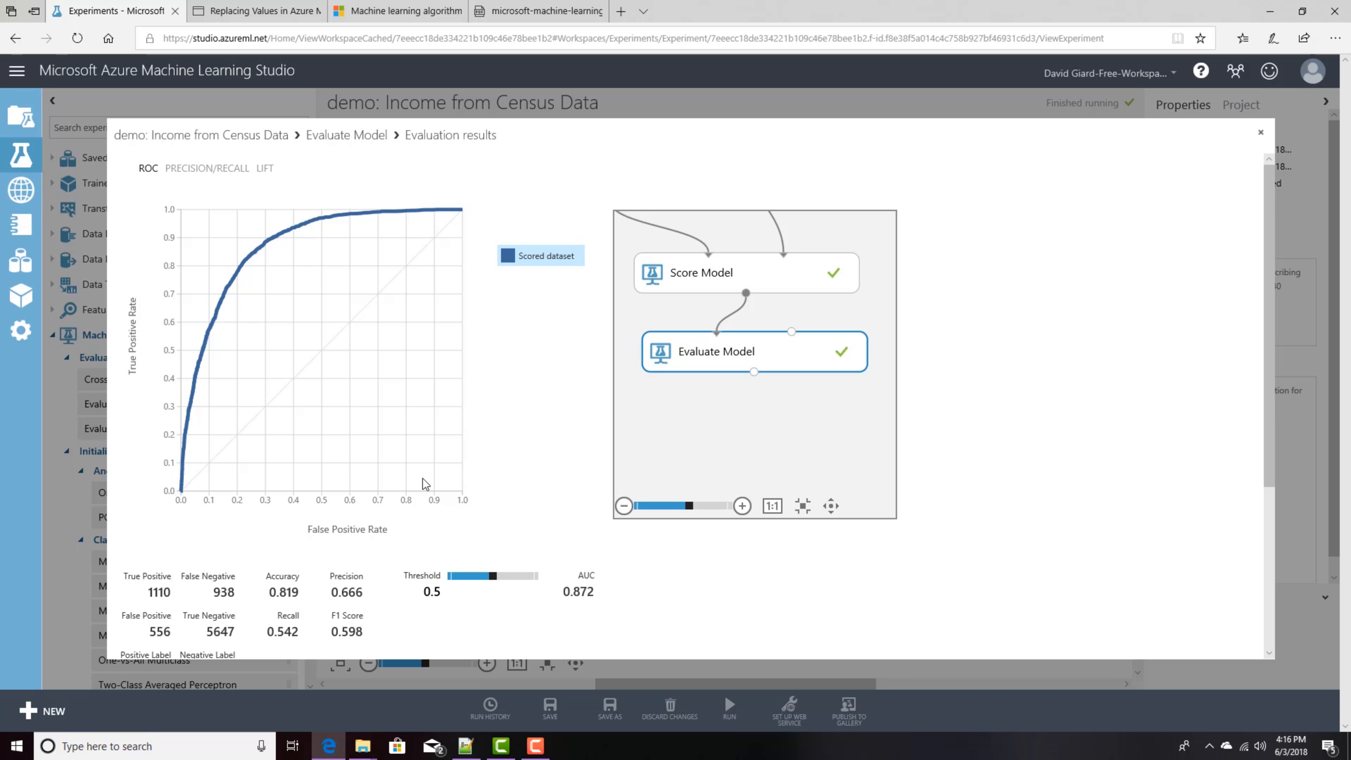
pyautogui.doubleClick(290, 594)
pyautogui.tripleClick(295, 596)
pyautogui.click(1261, 136)
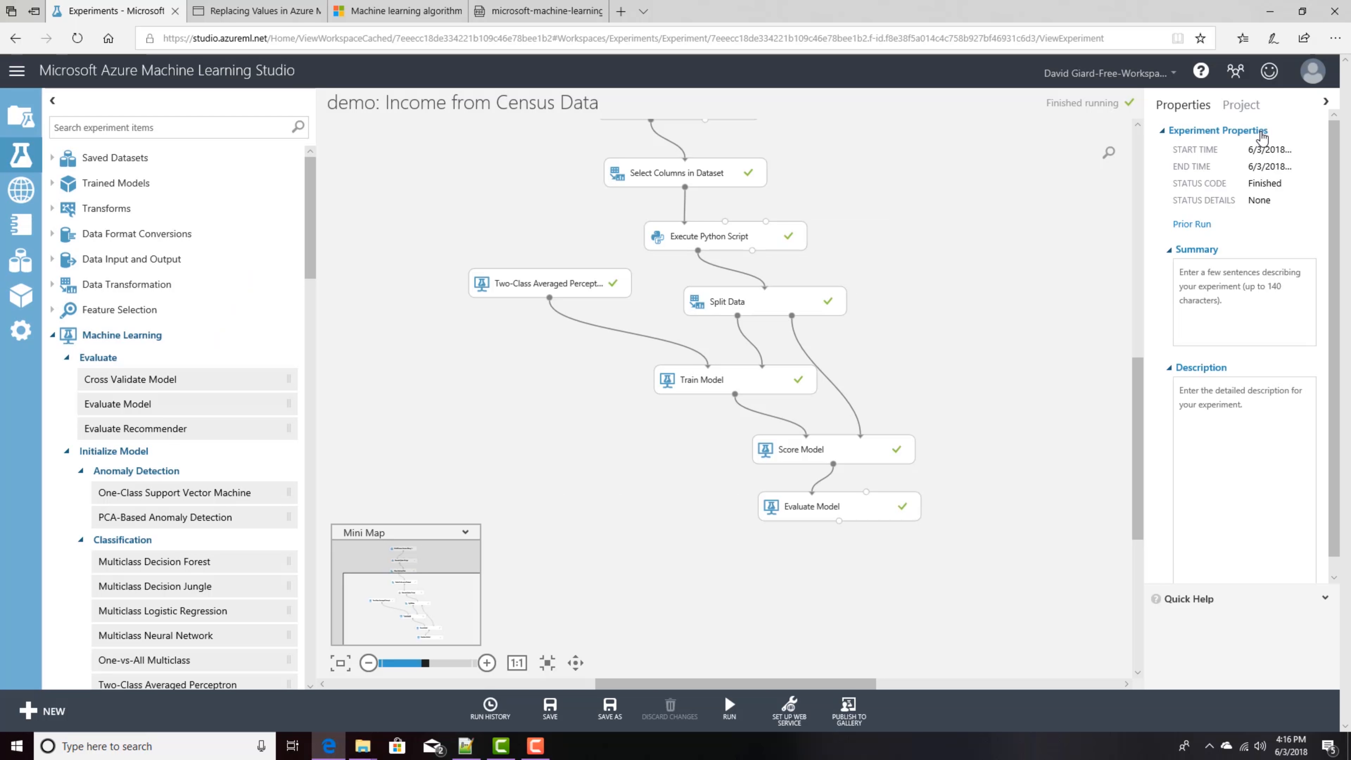
# Step: Move the Two-Class Averaged Perceptron module slightly lower on the canvas
pyautogui.moveTo(559, 284); pyautogui.dragTo(552, 324)
pyautogui.click(999, 320)
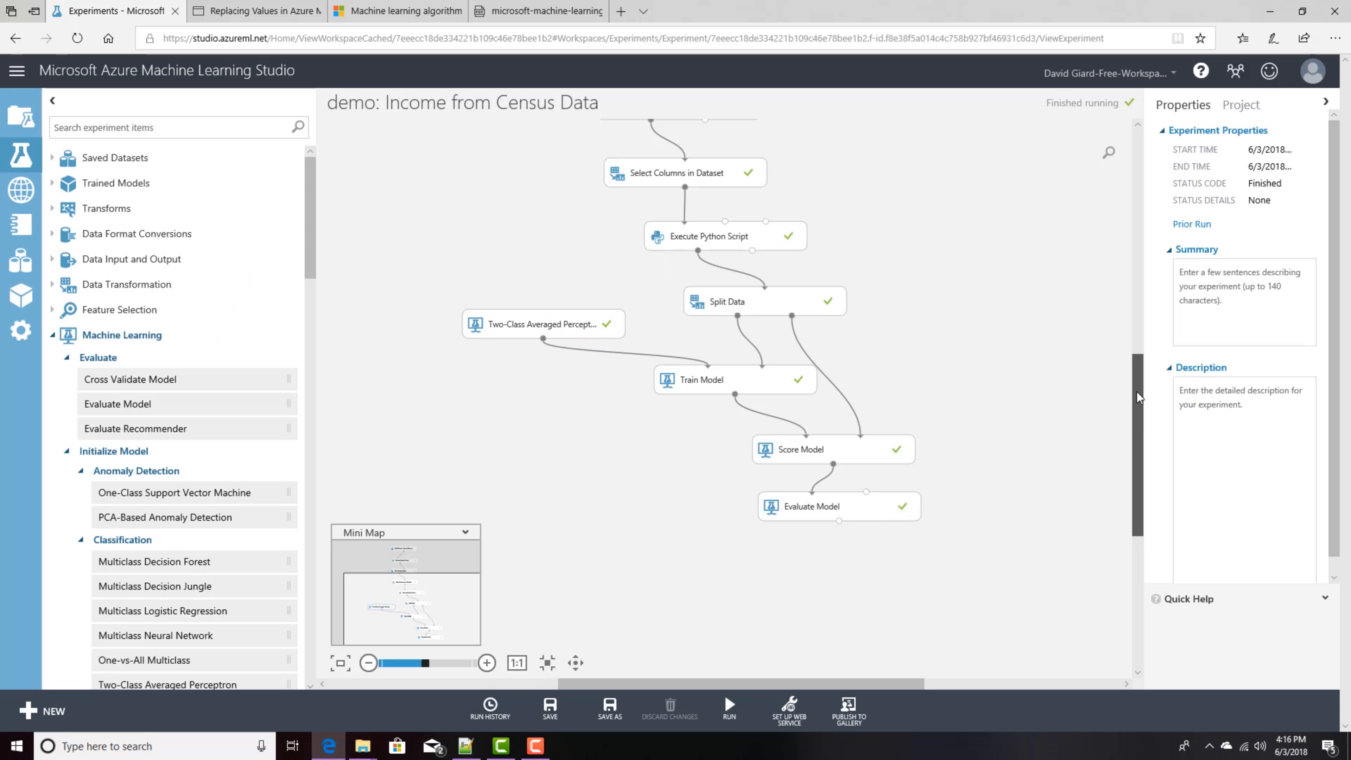
pyautogui.moveTo(1137, 398); pyautogui.dragTo(1138, 352)
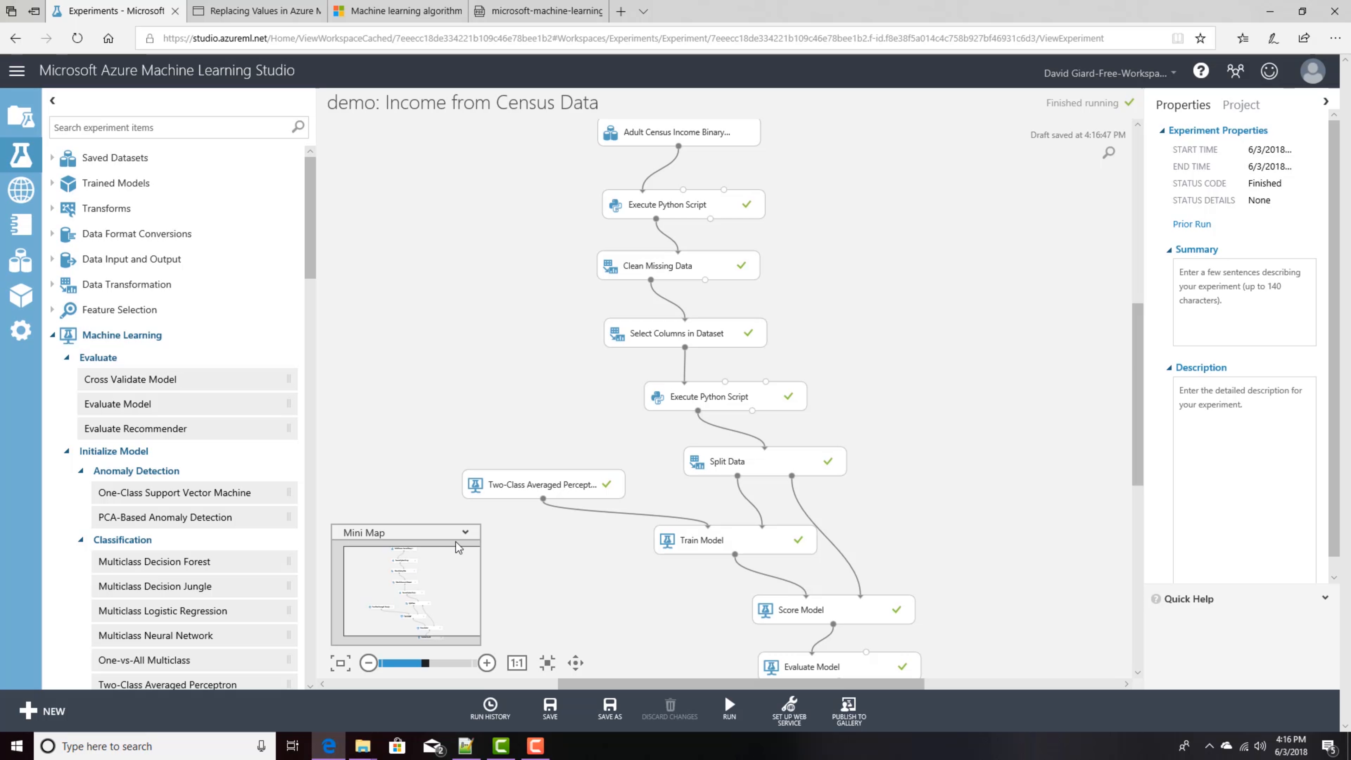
# Step: Check the algorithm cheat sheet, then add a Two-Class Logistic Regression module to the right of Split Data
pyautogui.click(527, 12)
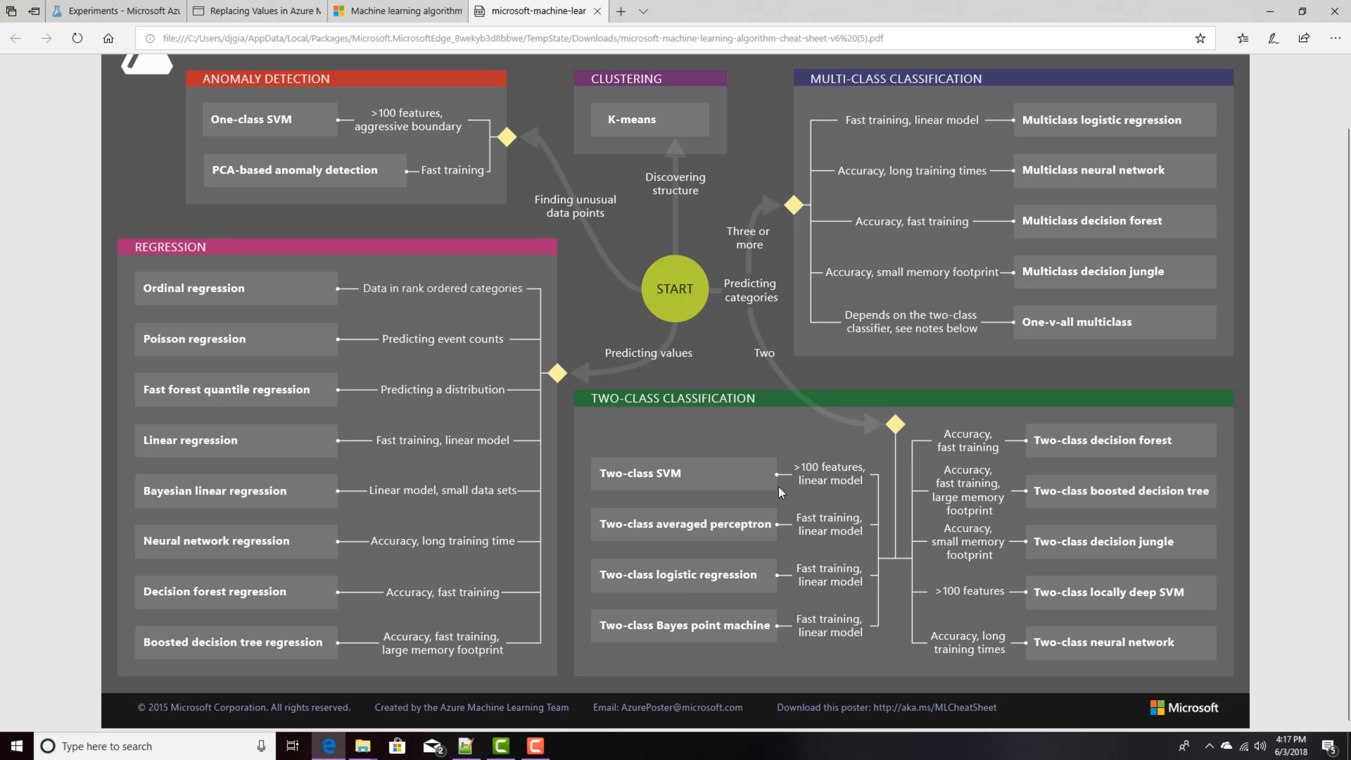
pyautogui.click(77, 13)
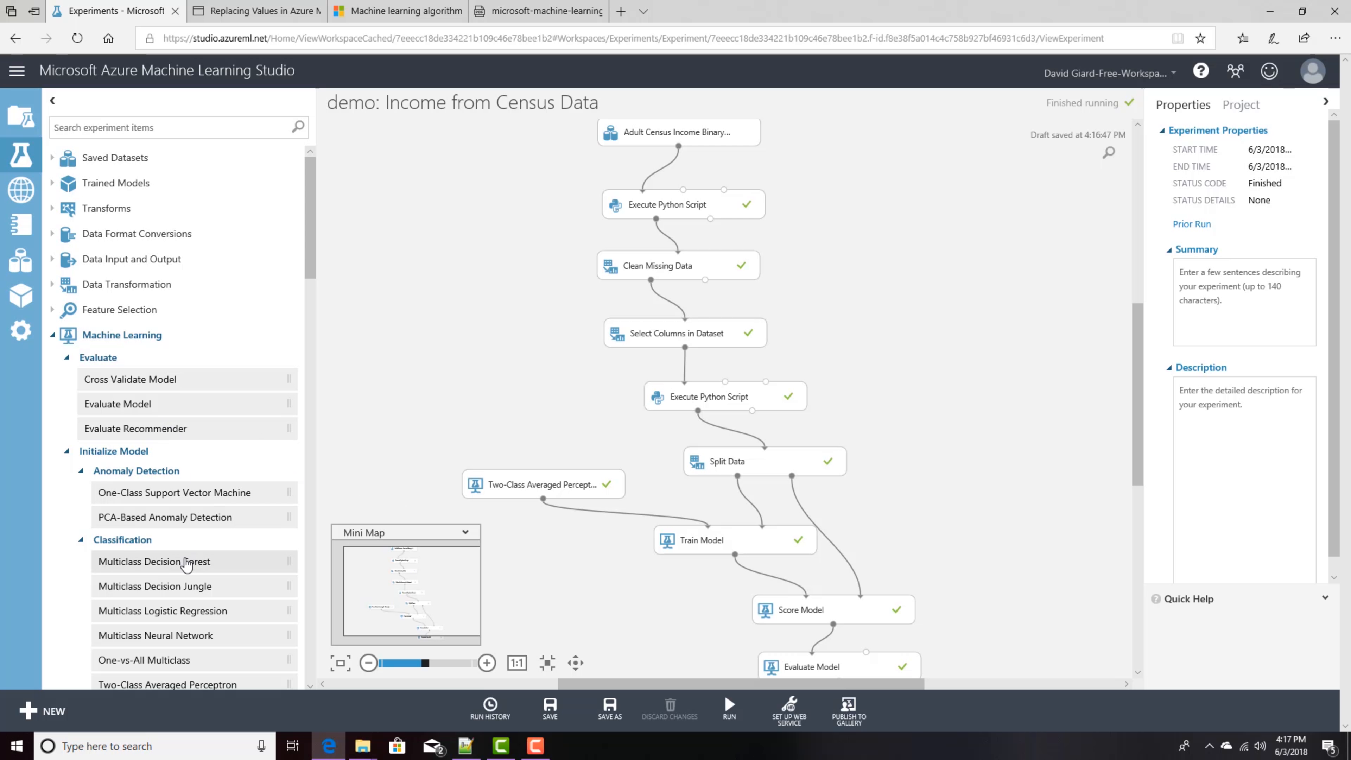
pyautogui.scroll(-10, 189, 561)
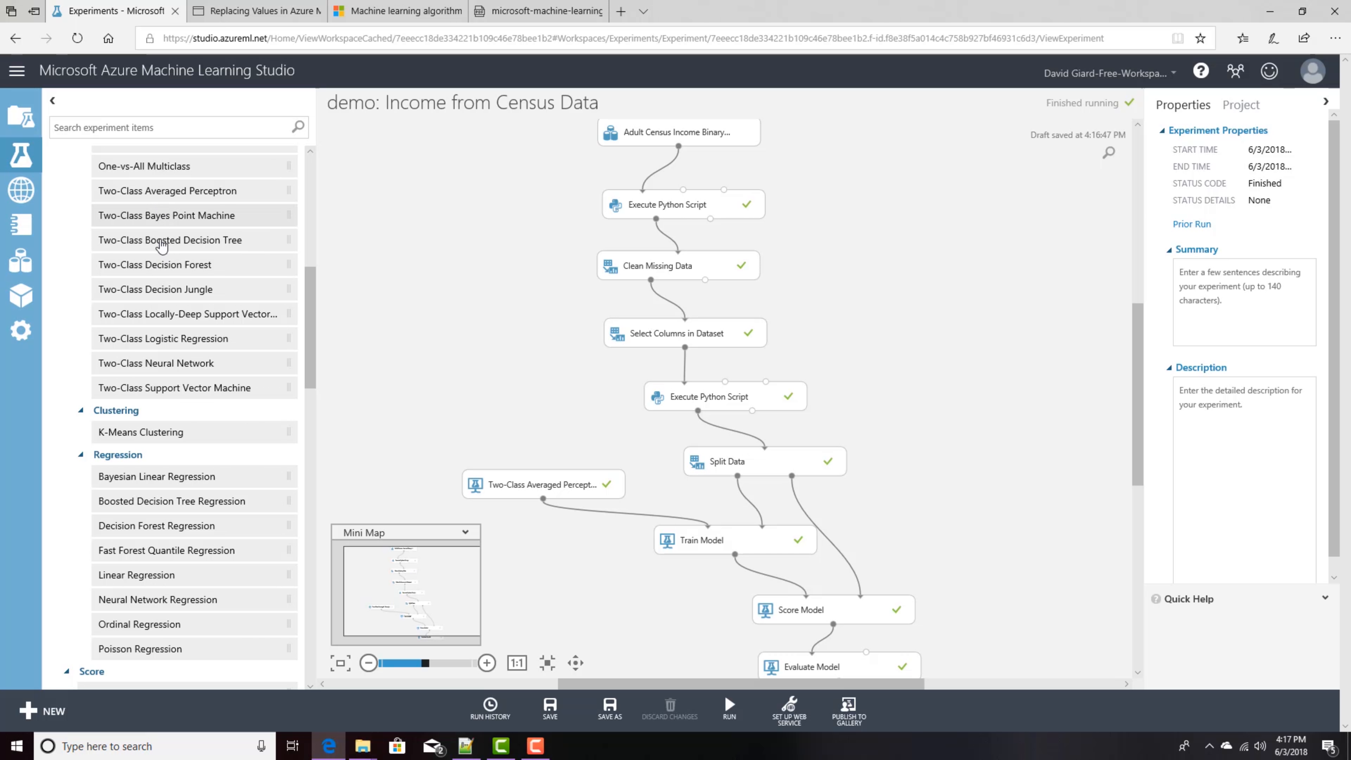
pyautogui.moveTo(162, 341); pyautogui.dragTo(1015, 488)
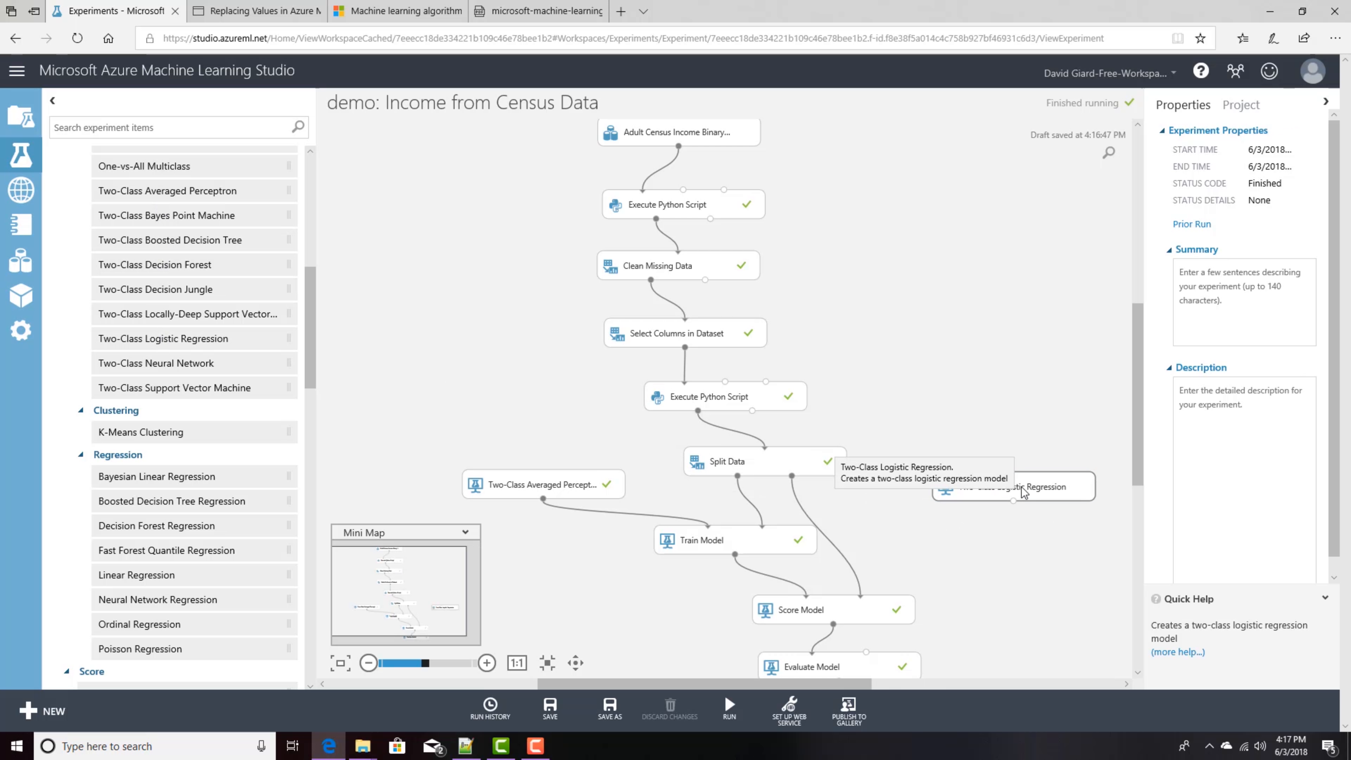
pyautogui.click(1015, 487)
pyautogui.moveTo(992, 492); pyautogui.dragTo(986, 506)
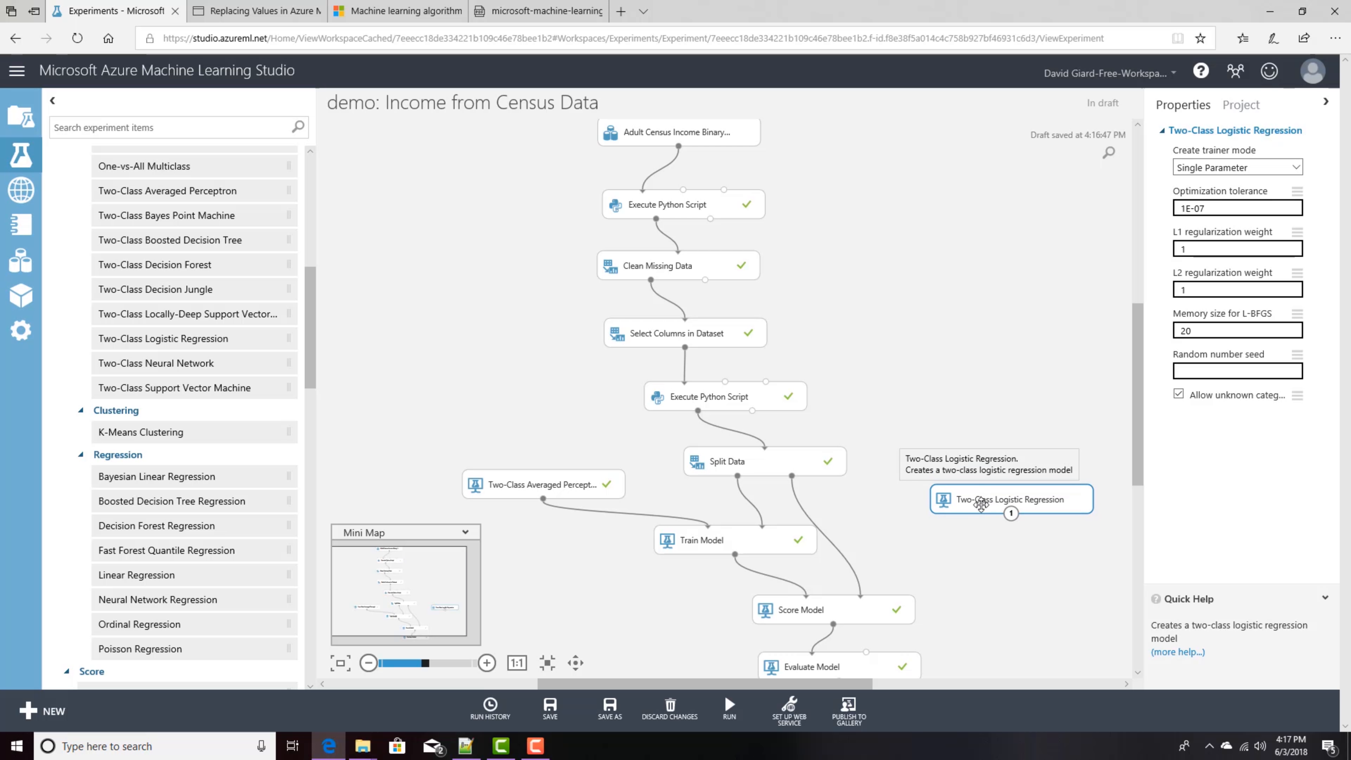
# Step: Add a second Train Model and connect Two-Class Logistic Regression and Split Data's first output to it
pyautogui.moveTo(737, 477)
pyautogui.mouseDown()
pyautogui.moveTo(985, 497)
pyautogui.moveTo(884, 509)
pyautogui.moveTo(736, 482)
pyautogui.mouseUp()
pyautogui.write('train model')
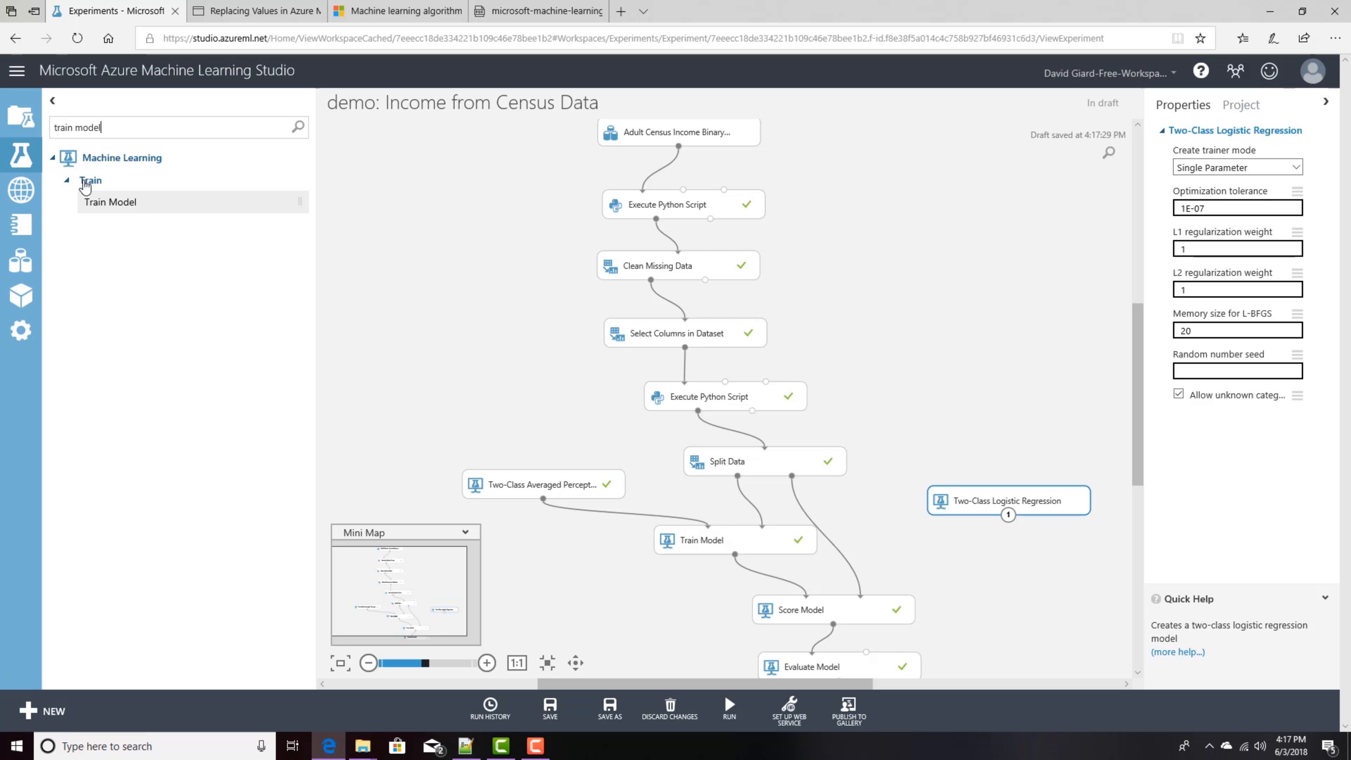
pyautogui.moveTo(110, 202); pyautogui.dragTo(989, 564)
pyautogui.moveTo(1007, 515); pyautogui.dragTo(974, 563)
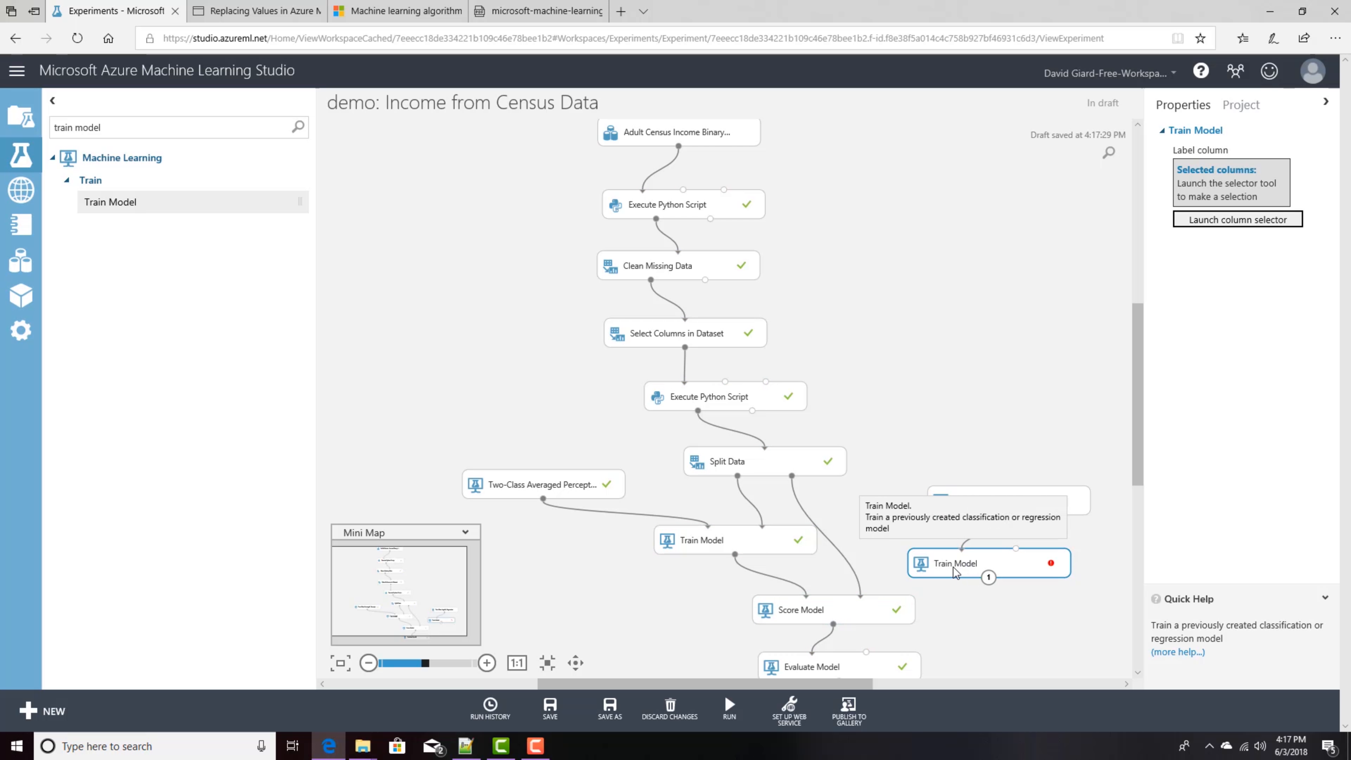
pyautogui.moveTo(737, 475); pyautogui.dragTo(1033, 564)
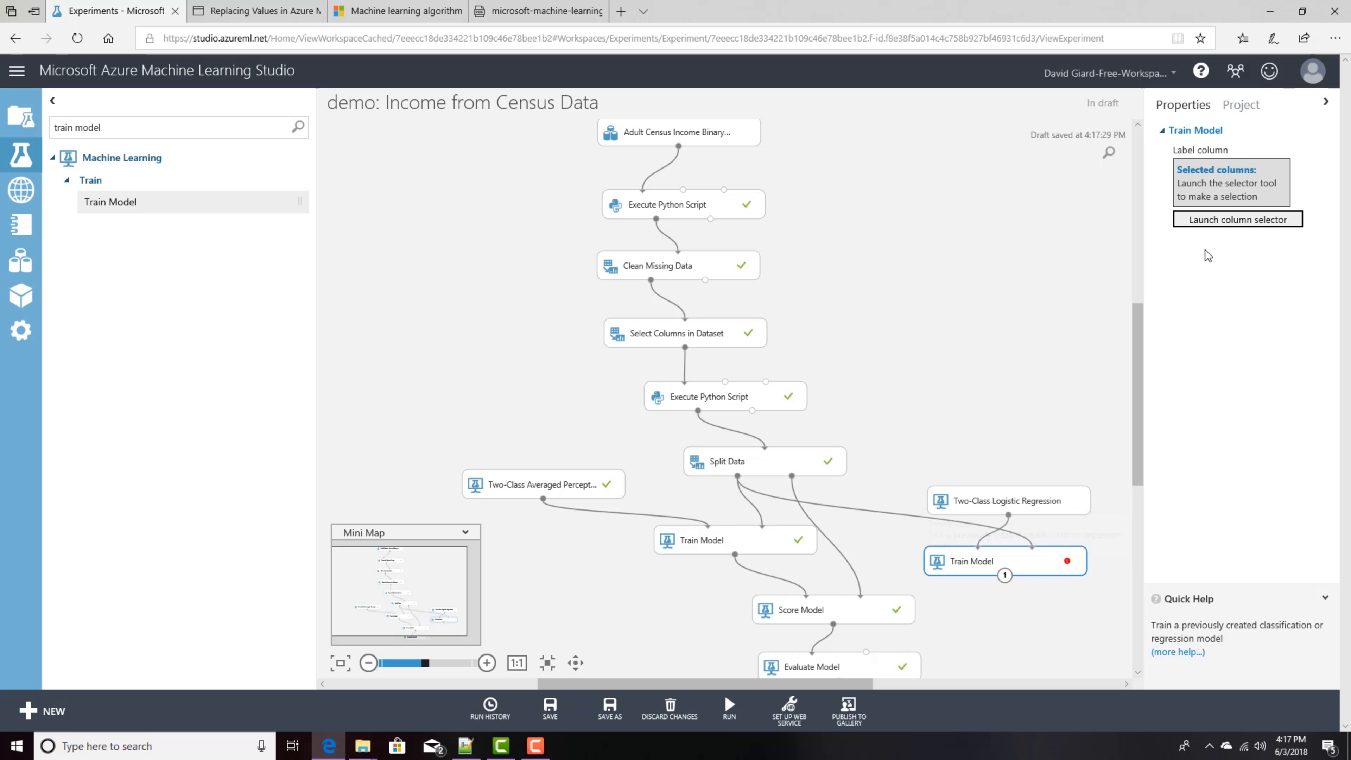
# Step: Set the second Train Model's label column to income using the column selector
pyautogui.click(1214, 218)
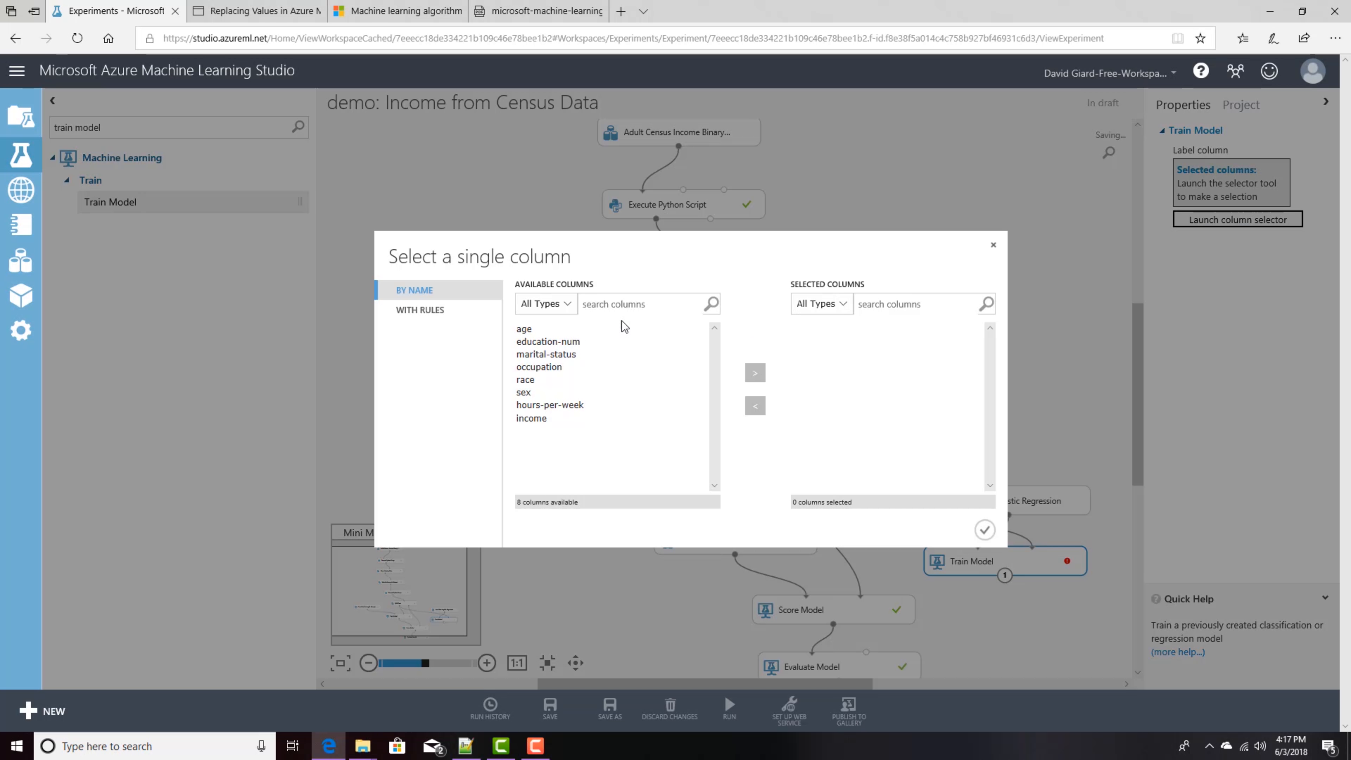
pyautogui.click(535, 417)
pyautogui.click(755, 373)
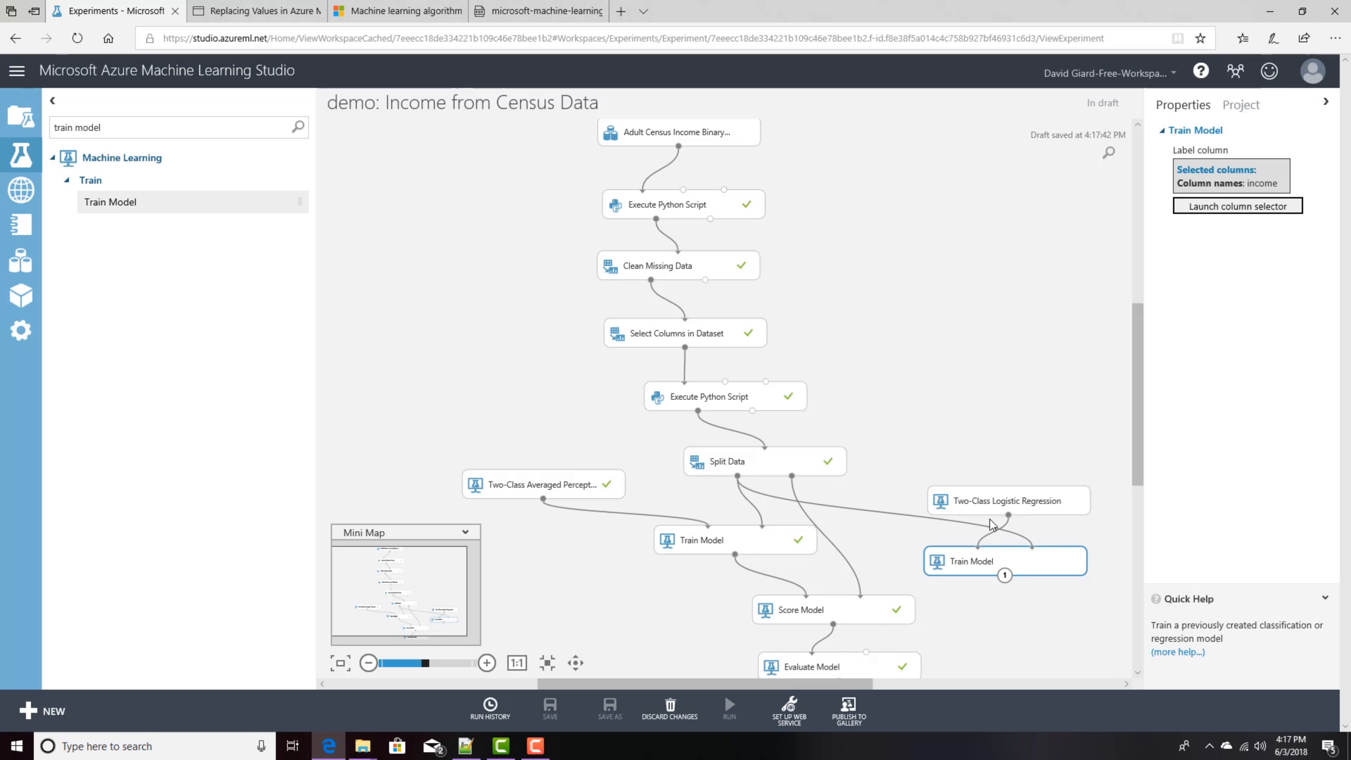
pyautogui.click(985, 530)
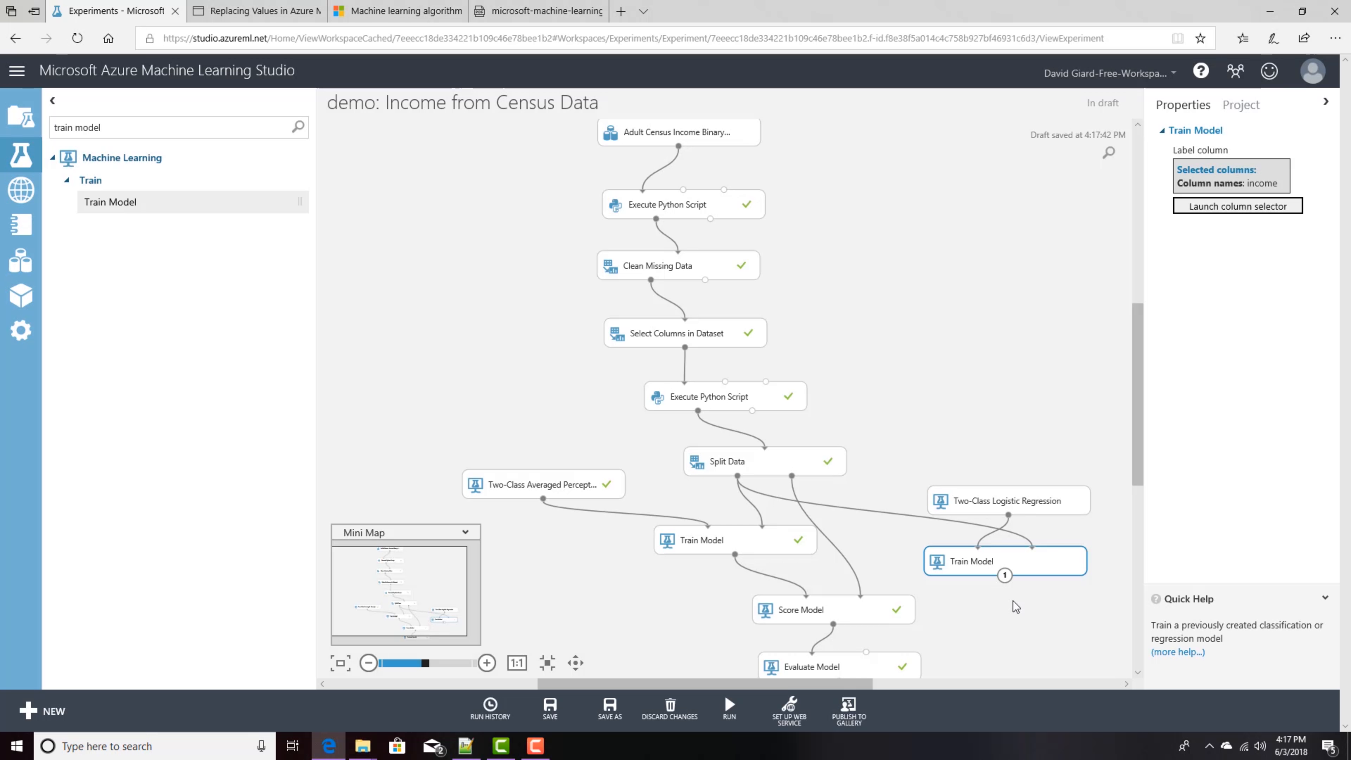
# Step: Add a second Score Model, connecting it to the logistic regression Train Model, Split Data's second output, and Evaluate Model's second input
pyautogui.tripleClick(110, 130)
pyautogui.write('score model')
pyautogui.moveTo(111, 201)
pyautogui.mouseDown()
pyautogui.moveTo(532, 479)
pyautogui.moveTo(1024, 615)
pyautogui.moveTo(1014, 609)
pyautogui.mouseUp()
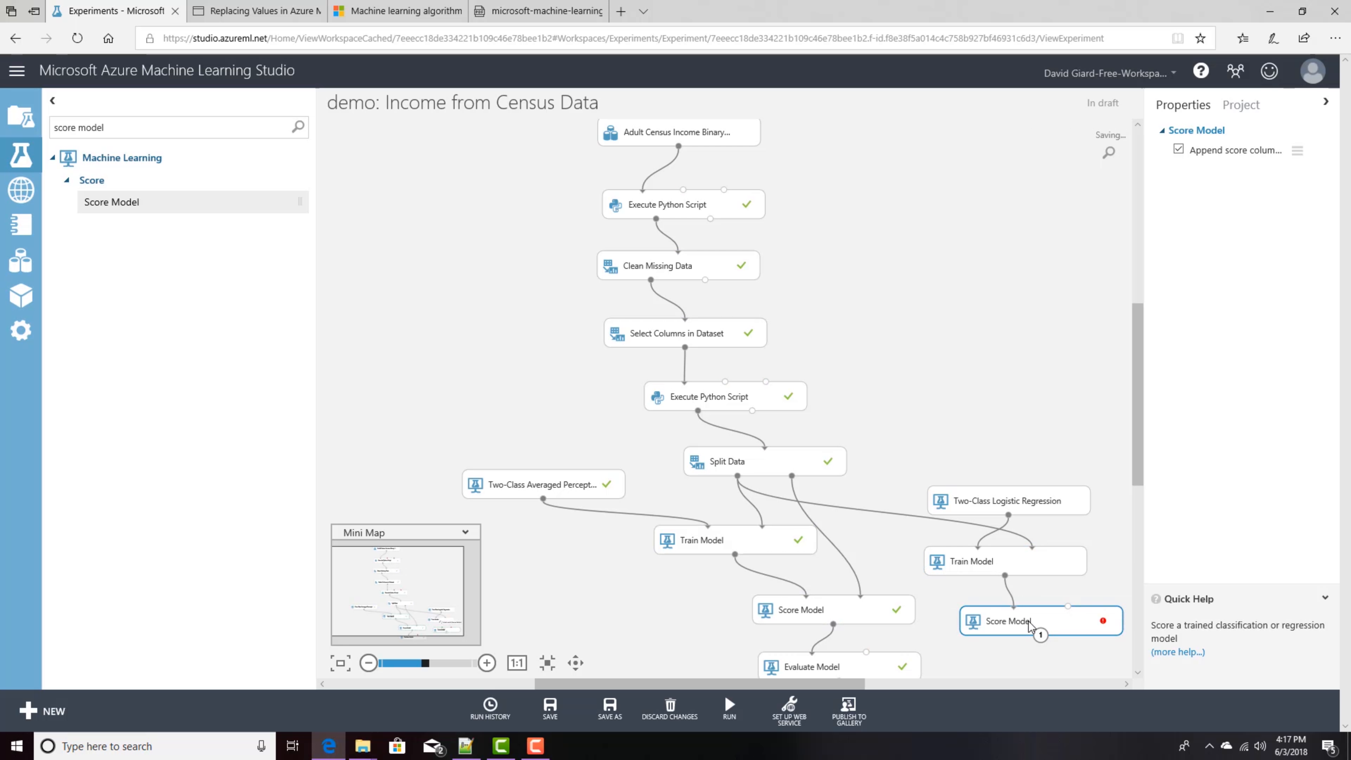
pyautogui.moveTo(793, 475)
pyautogui.mouseDown()
pyautogui.moveTo(994, 560)
pyautogui.moveTo(1072, 616)
pyautogui.mouseUp()
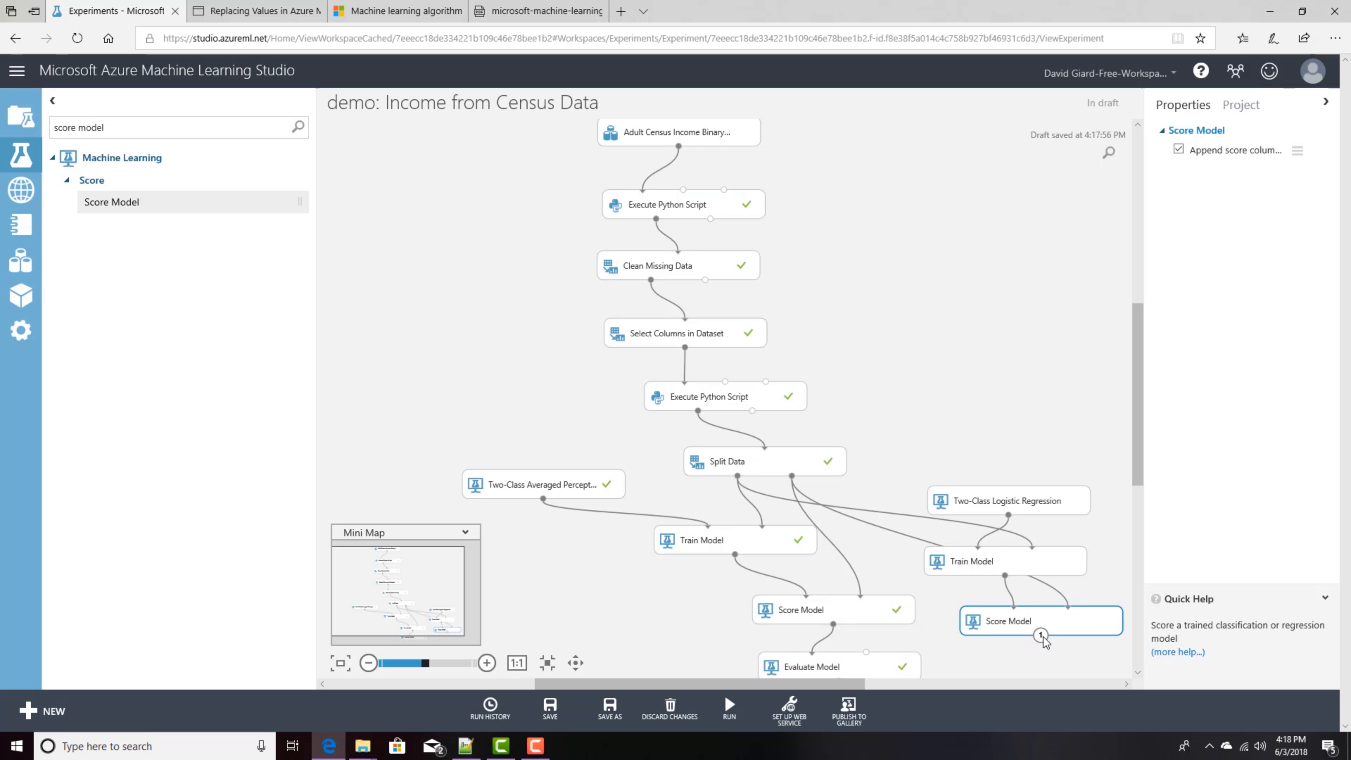
pyautogui.moveTo(1042, 636); pyautogui.dragTo(865, 661)
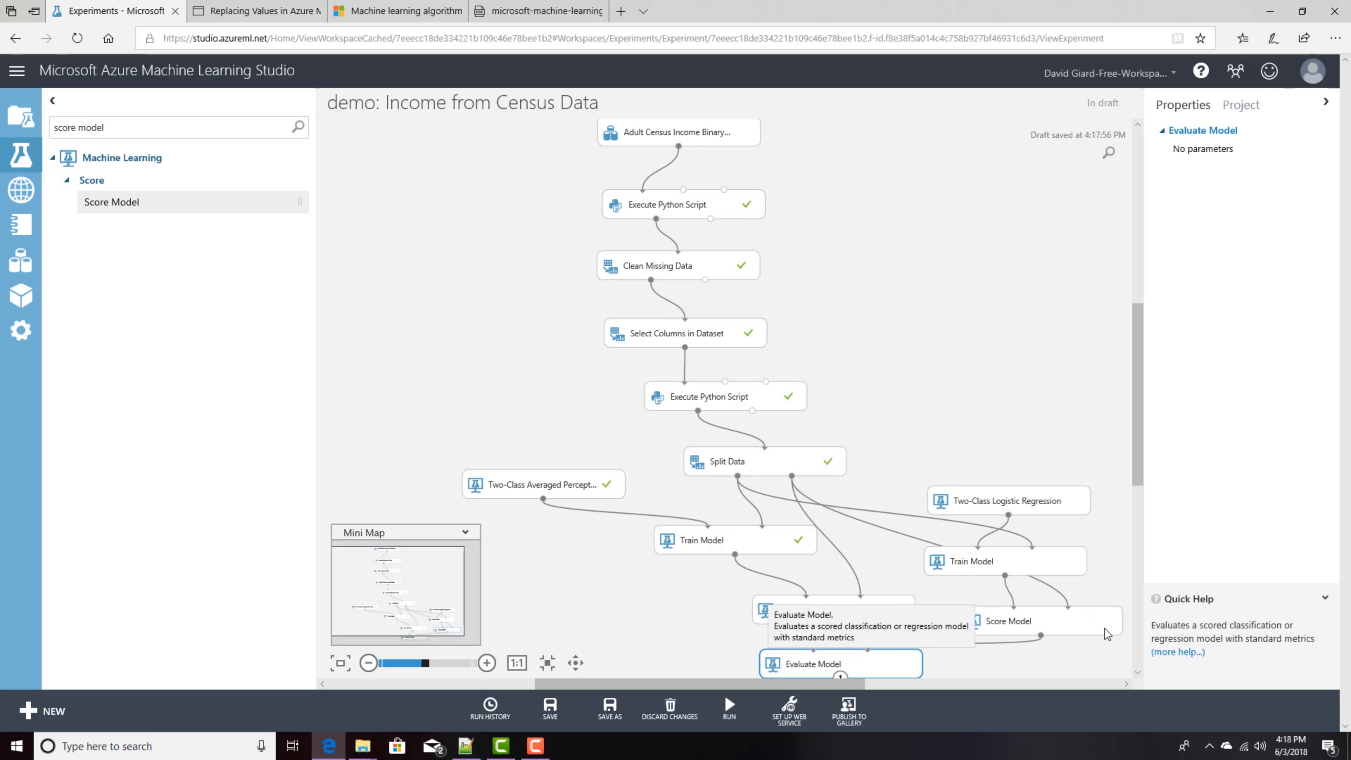
# Step: Move Evaluate Model slightly lower on the canvas and run the experiment
pyautogui.moveTo(1140, 486); pyautogui.dragTo(1142, 509)
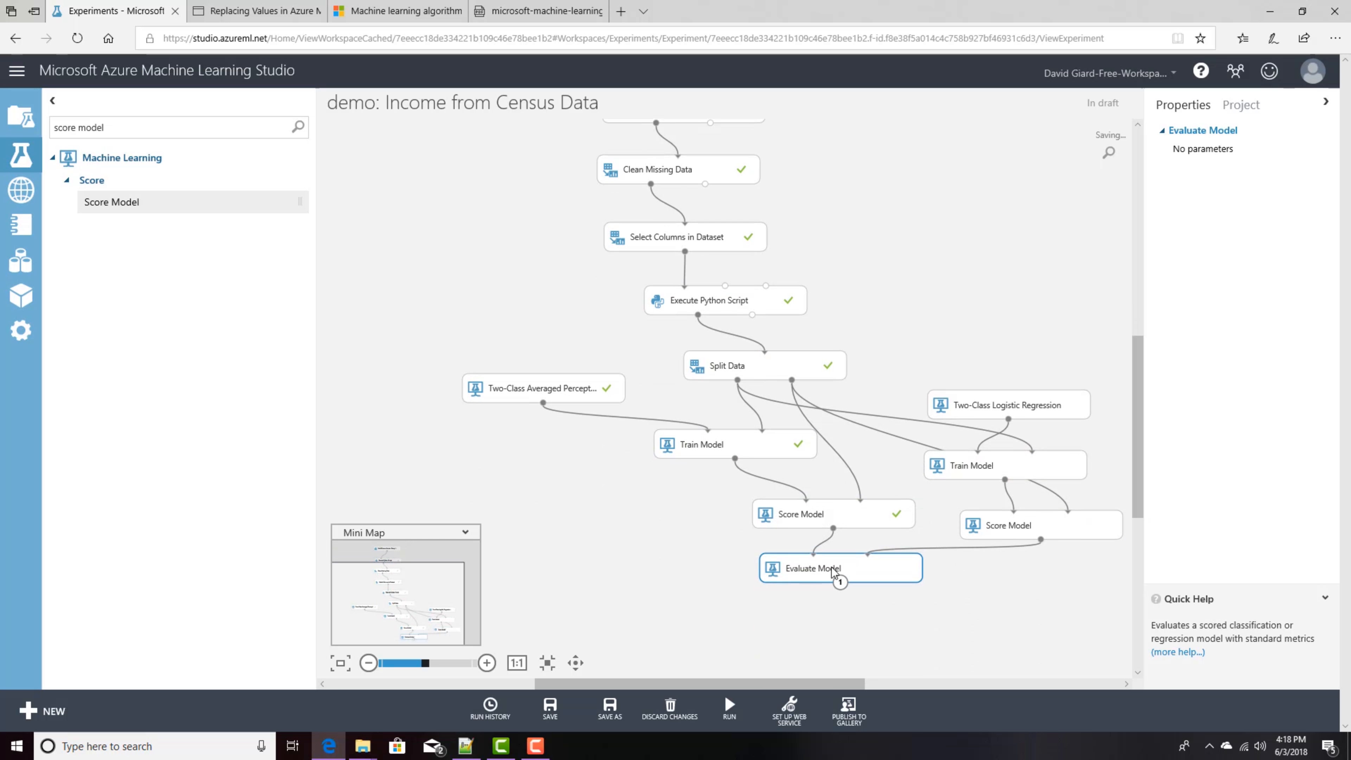
pyautogui.moveTo(832, 571); pyautogui.dragTo(826, 597)
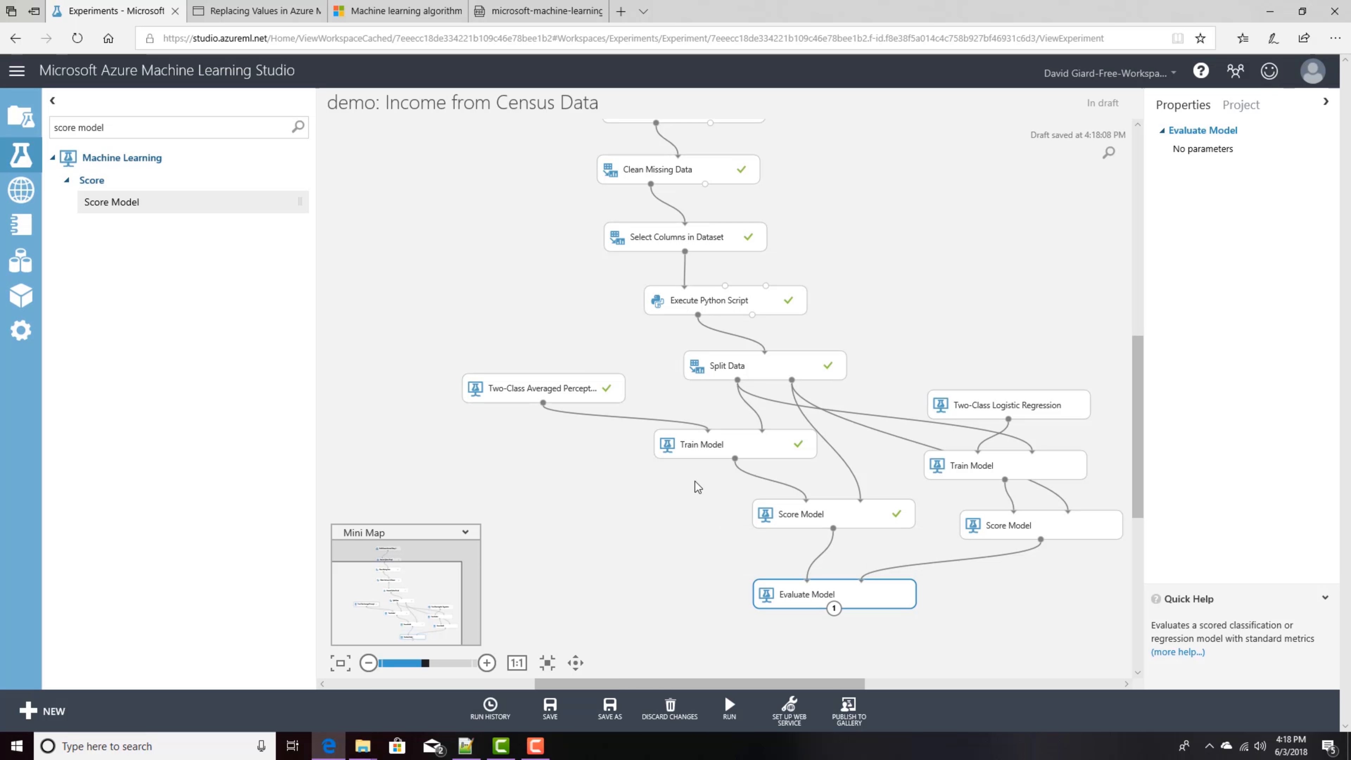
pyautogui.moveTo(733, 717)
pyautogui.click(731, 717)
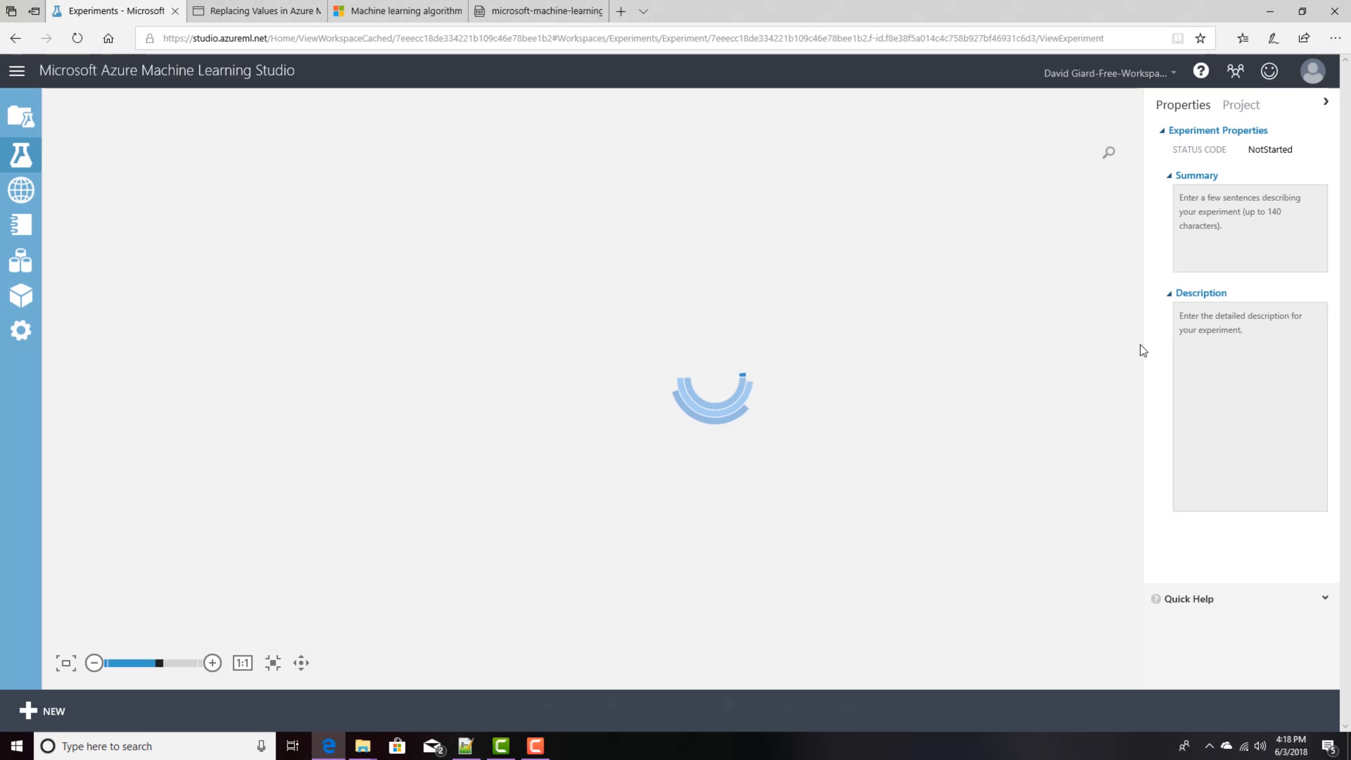
# Step: Visualize the second Score Model's scored dataset and examine the income column's statistics and histogram
pyautogui.moveTo(1140, 345); pyautogui.dragTo(1140, 357)
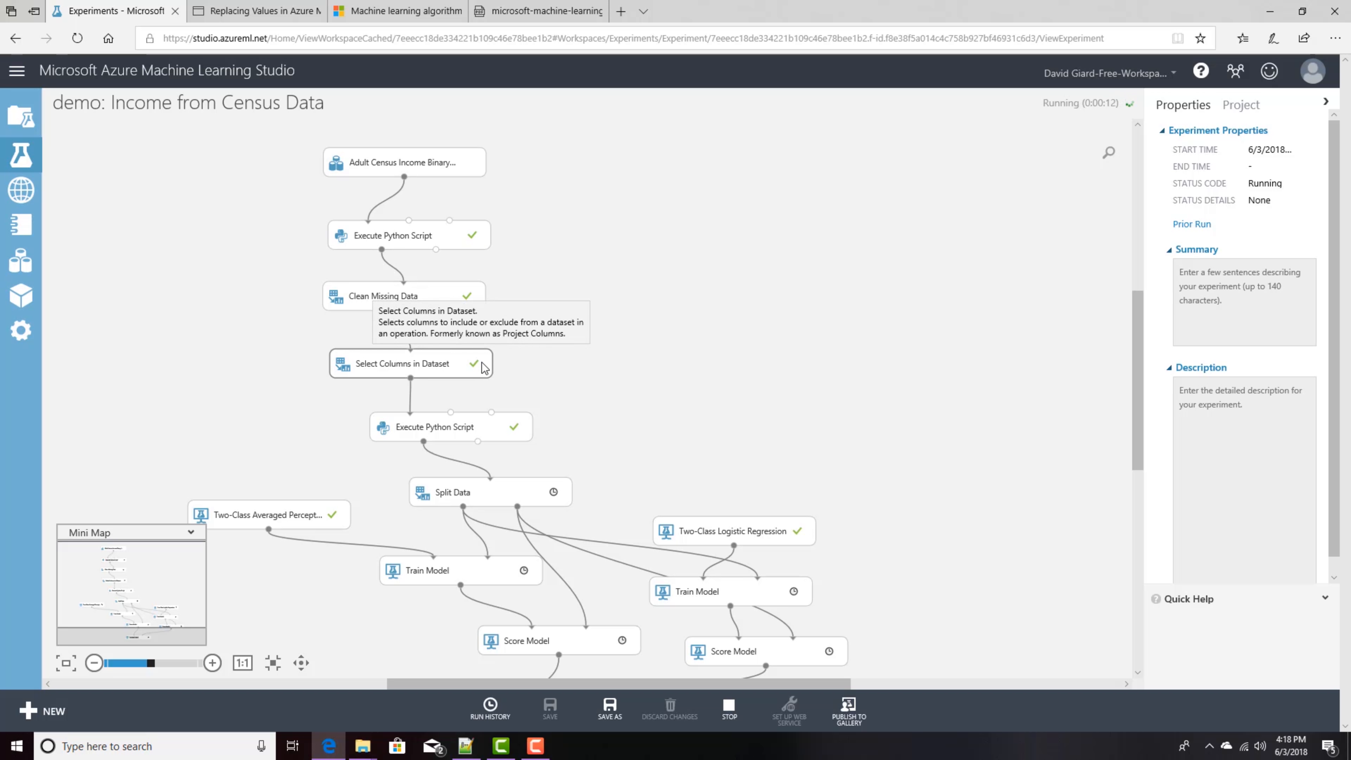
pyautogui.moveTo(1134, 412); pyautogui.dragTo(1142, 489)
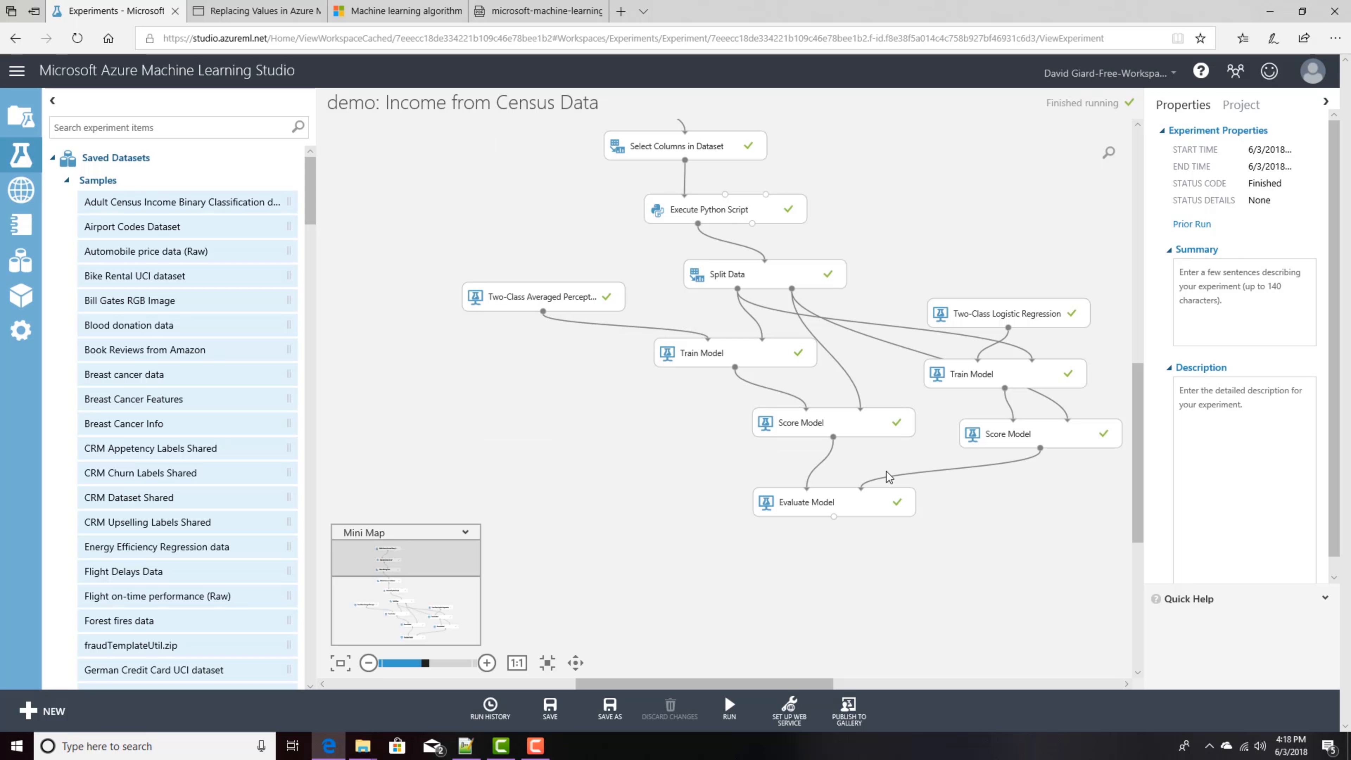
pyautogui.rightClick(1040, 448)
pyautogui.click(1091, 546)
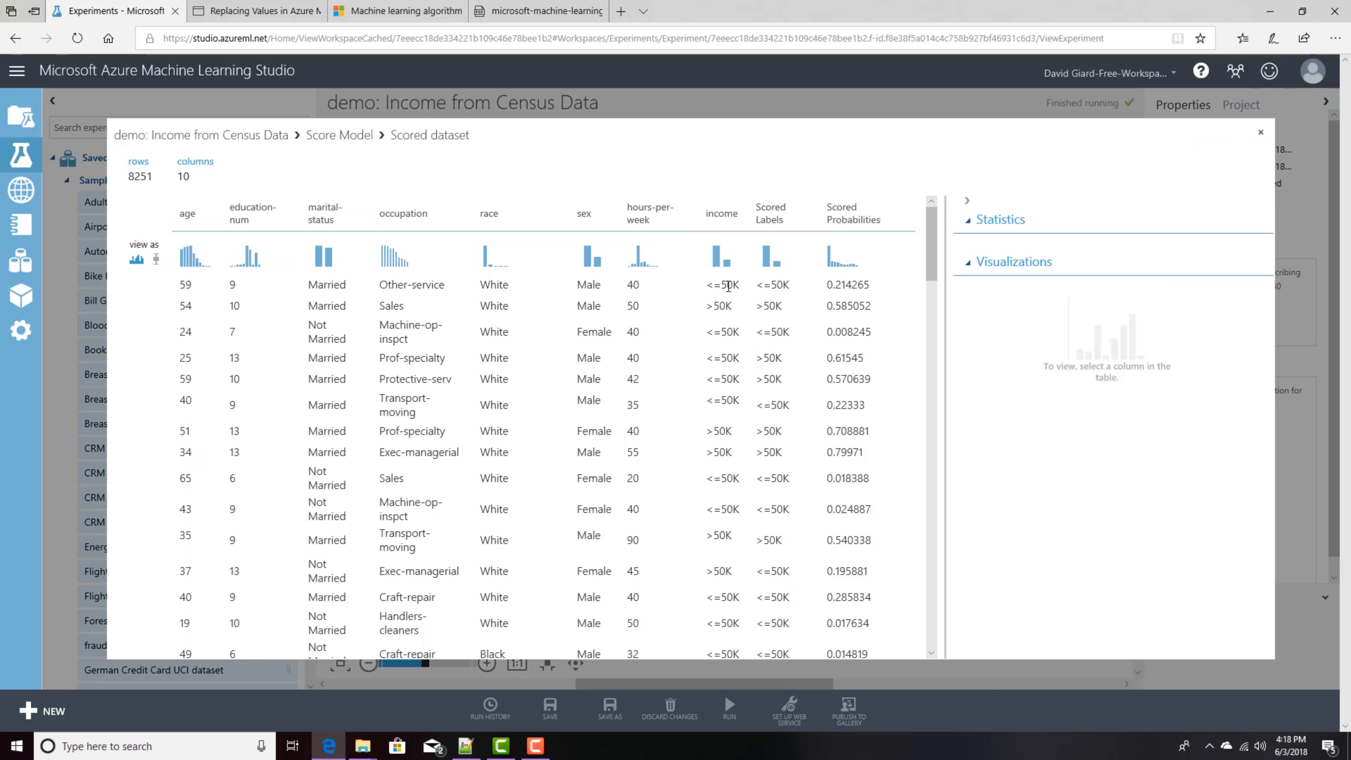
pyautogui.click(729, 286)
pyautogui.click(720, 334)
pyautogui.click(727, 358)
pyautogui.click(725, 381)
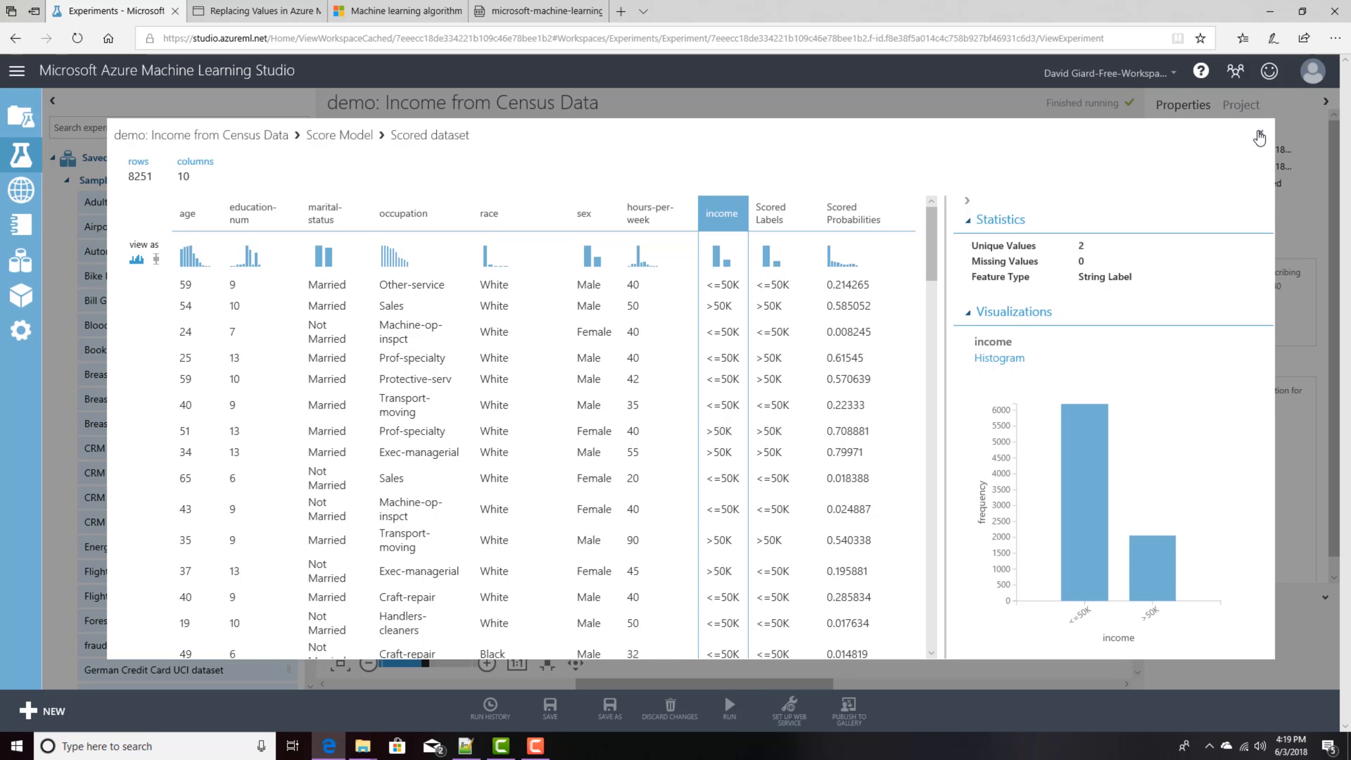
pyautogui.click(1259, 134)
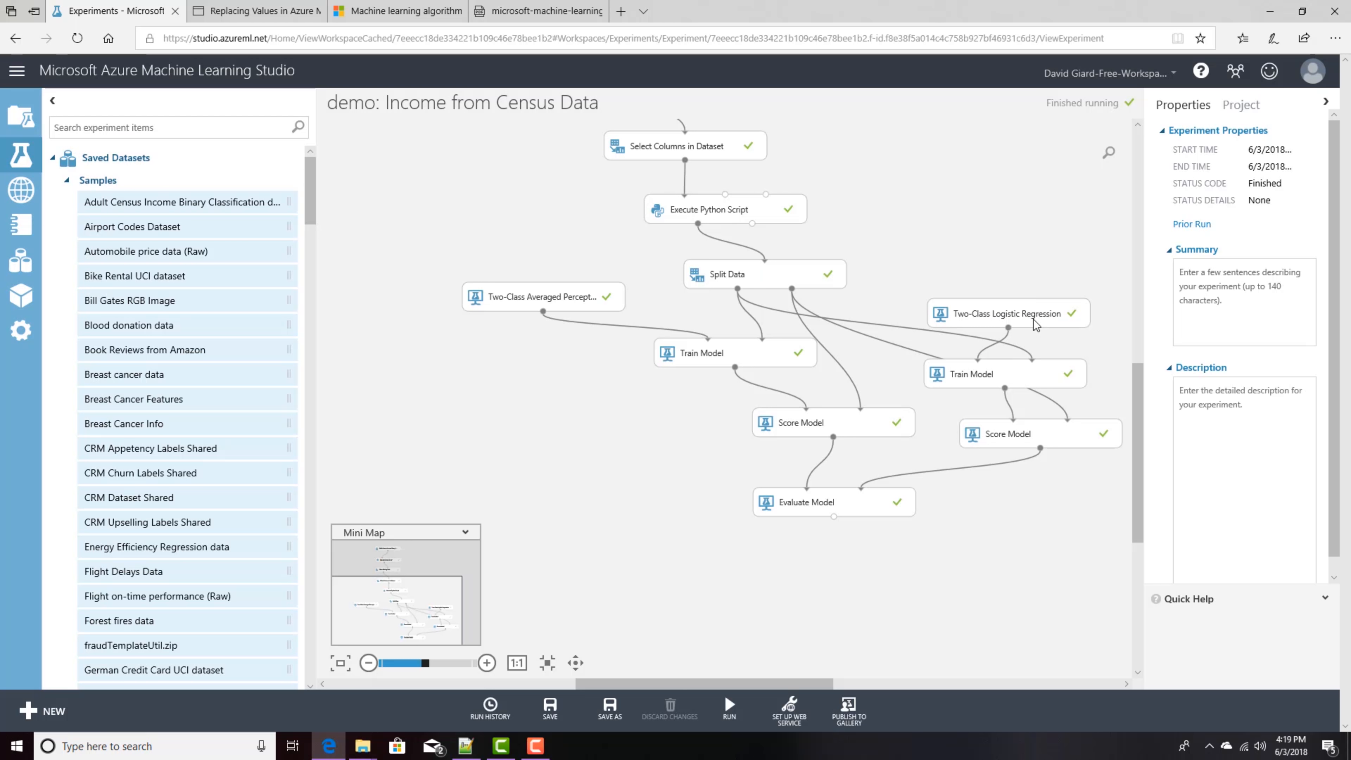
# Step: Visualize Evaluate Model's results and compare the ROC curves and metrics of the scored dataset and the dataset to compare
pyautogui.rightClick(834, 516)
pyautogui.click(867, 617)
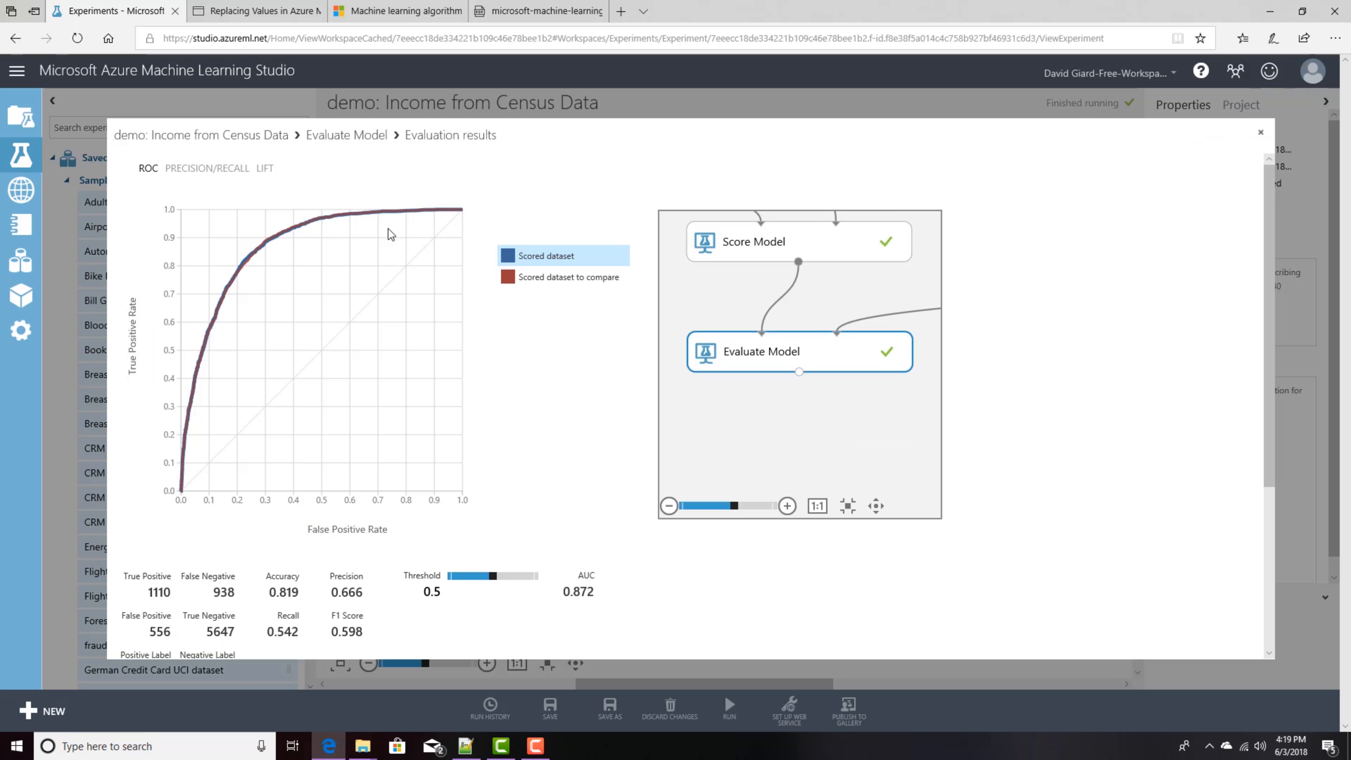
pyautogui.click(543, 278)
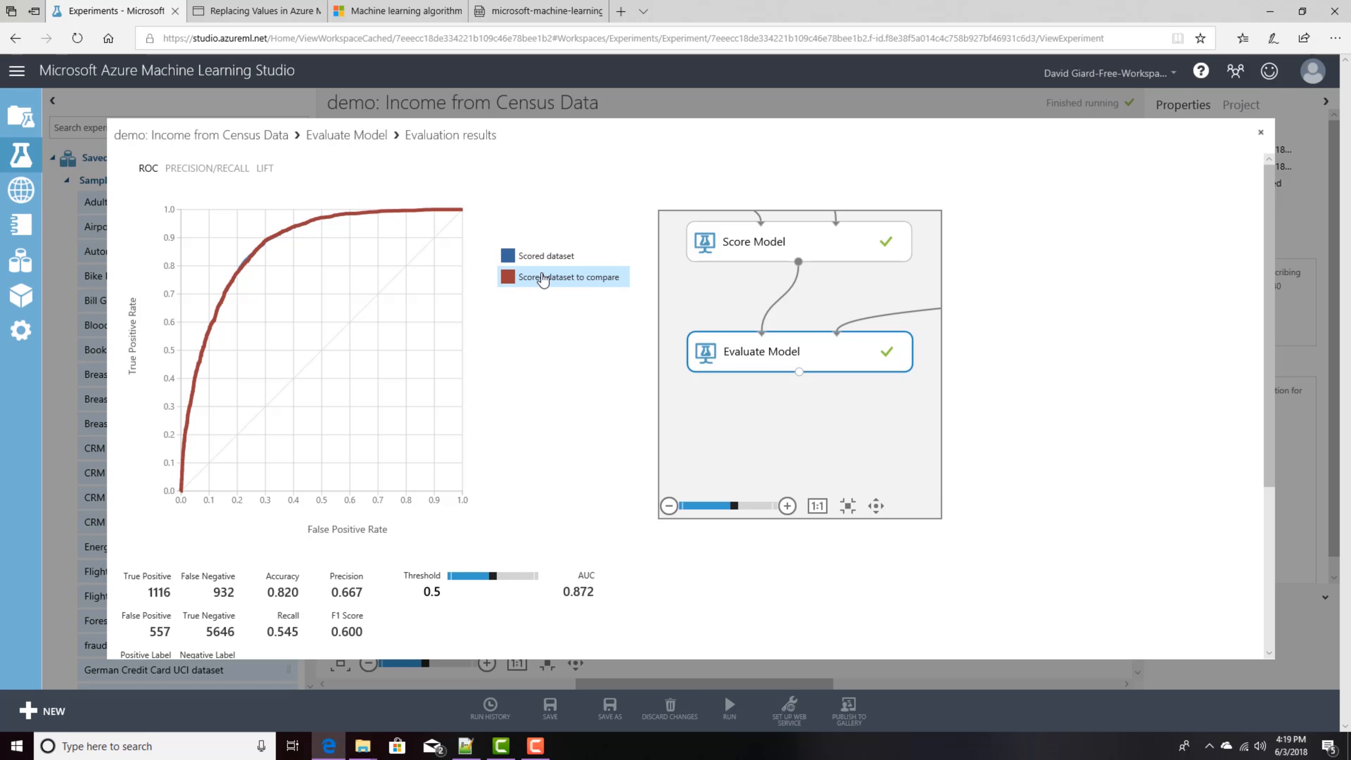
pyautogui.click(543, 258)
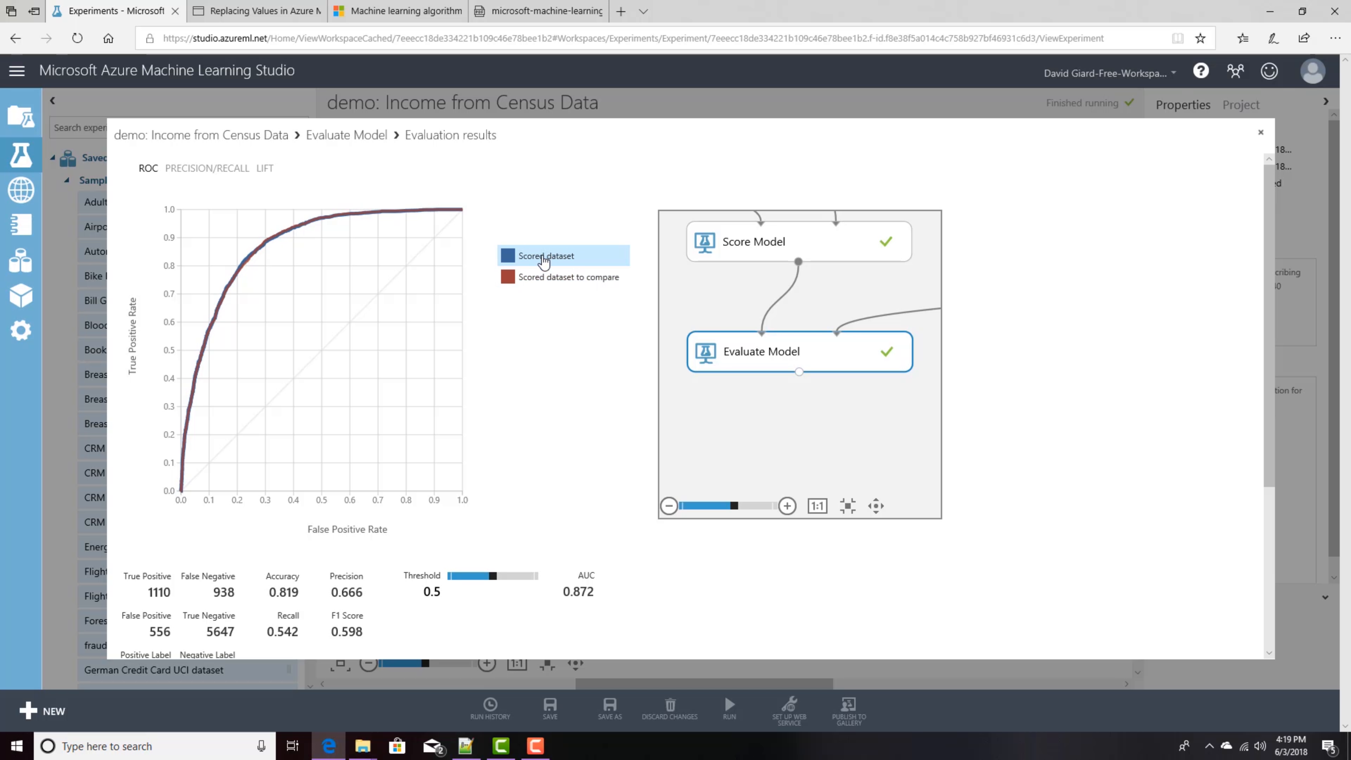
pyautogui.click(542, 281)
pyautogui.click(542, 262)
pyautogui.click(557, 282)
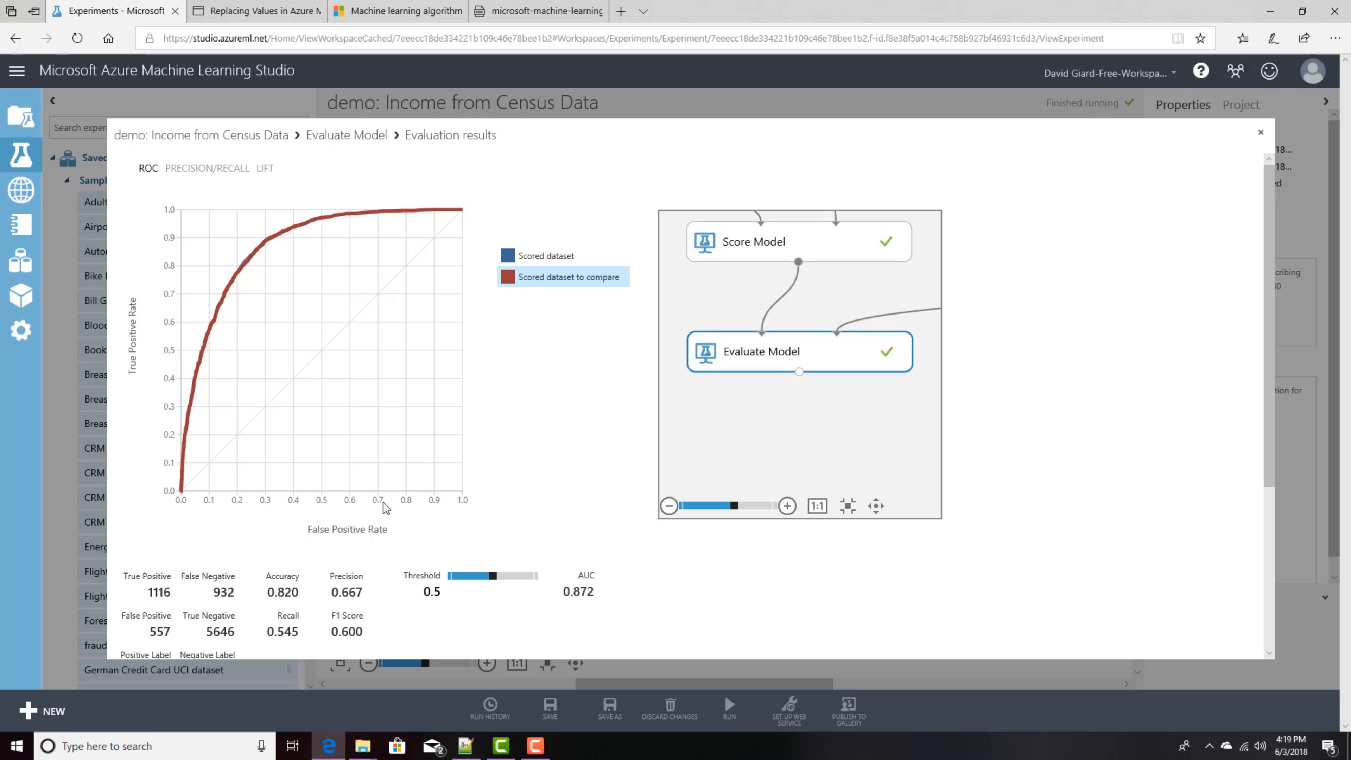
pyautogui.click(522, 264)
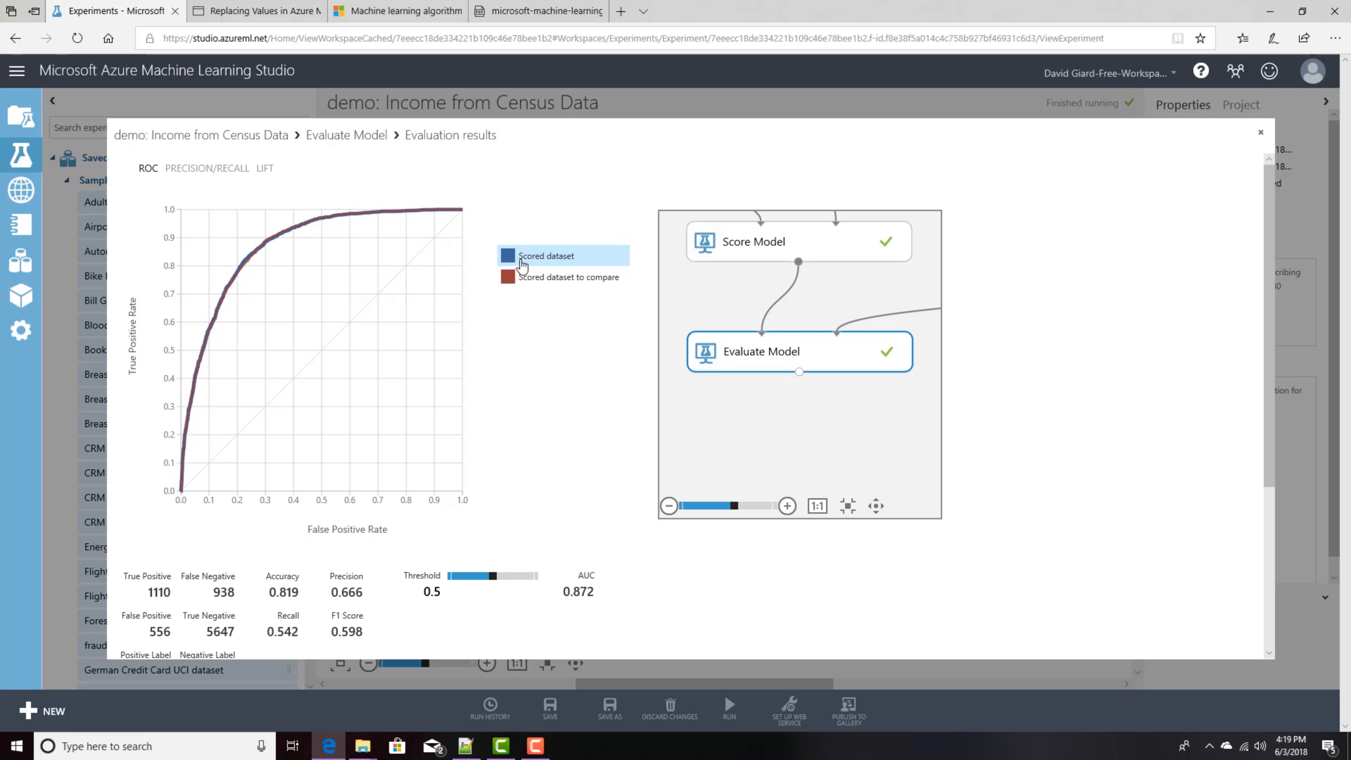
pyautogui.click(550, 285)
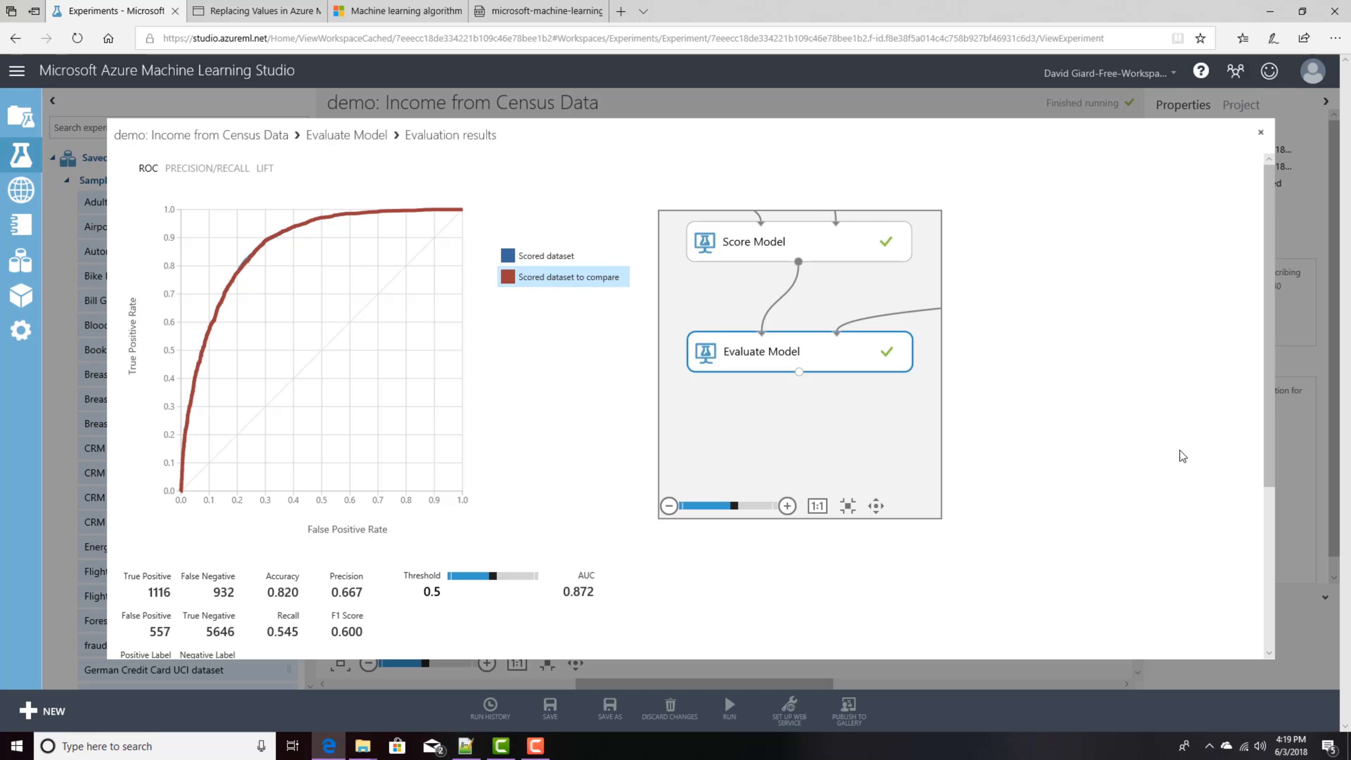
# Step: Examine the evaluation metrics and score bin table for both models, then close the results
pyautogui.moveTo(1265, 470); pyautogui.dragTo(1272, 532)
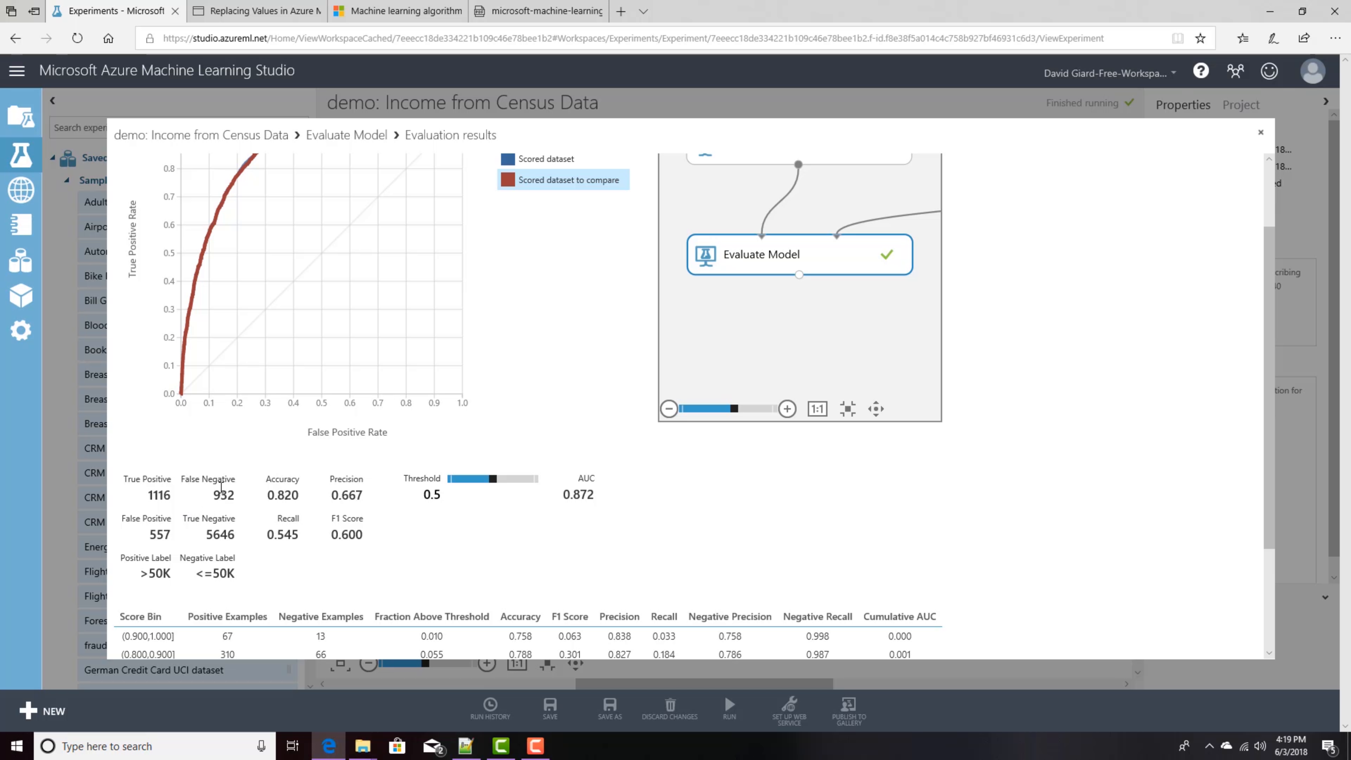
pyautogui.doubleClick(159, 532)
pyautogui.doubleClick(218, 495)
pyautogui.click(519, 169)
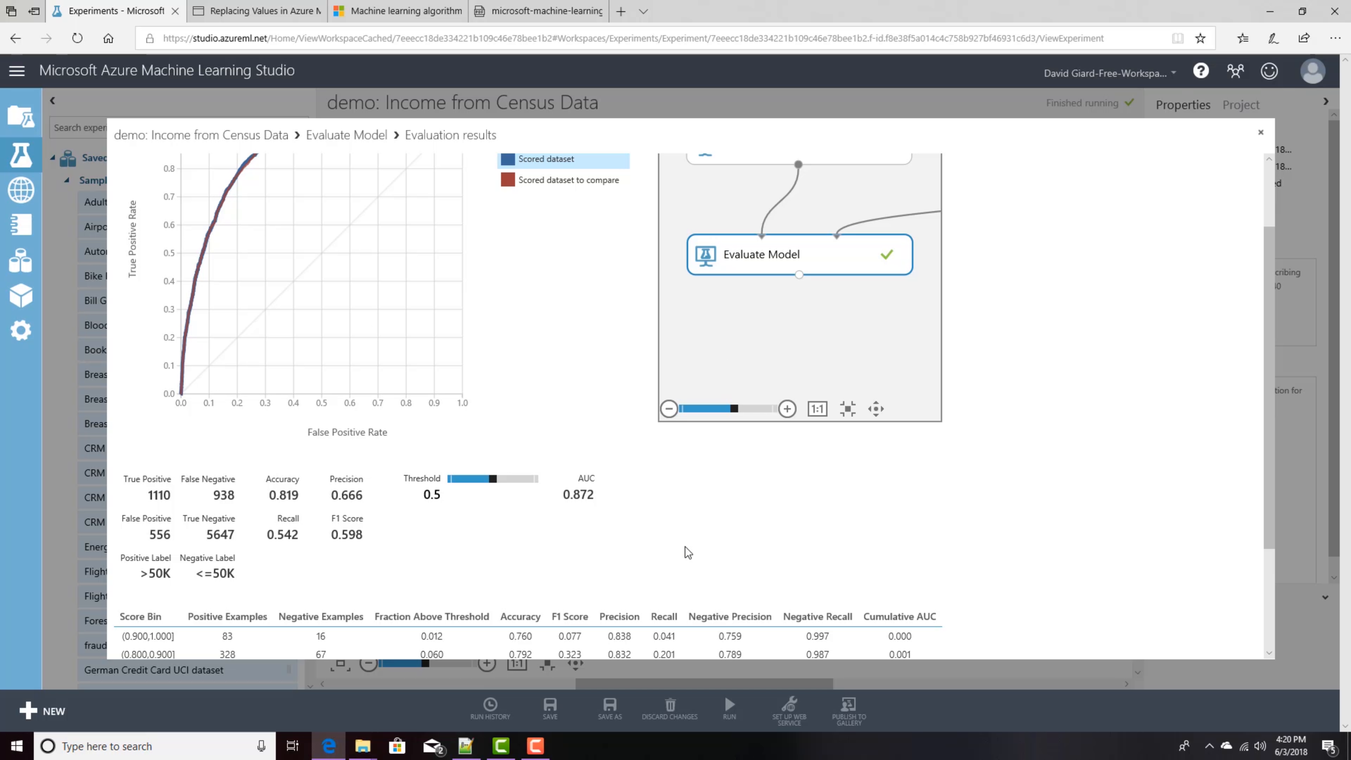
pyautogui.scroll(-3, 686, 552)
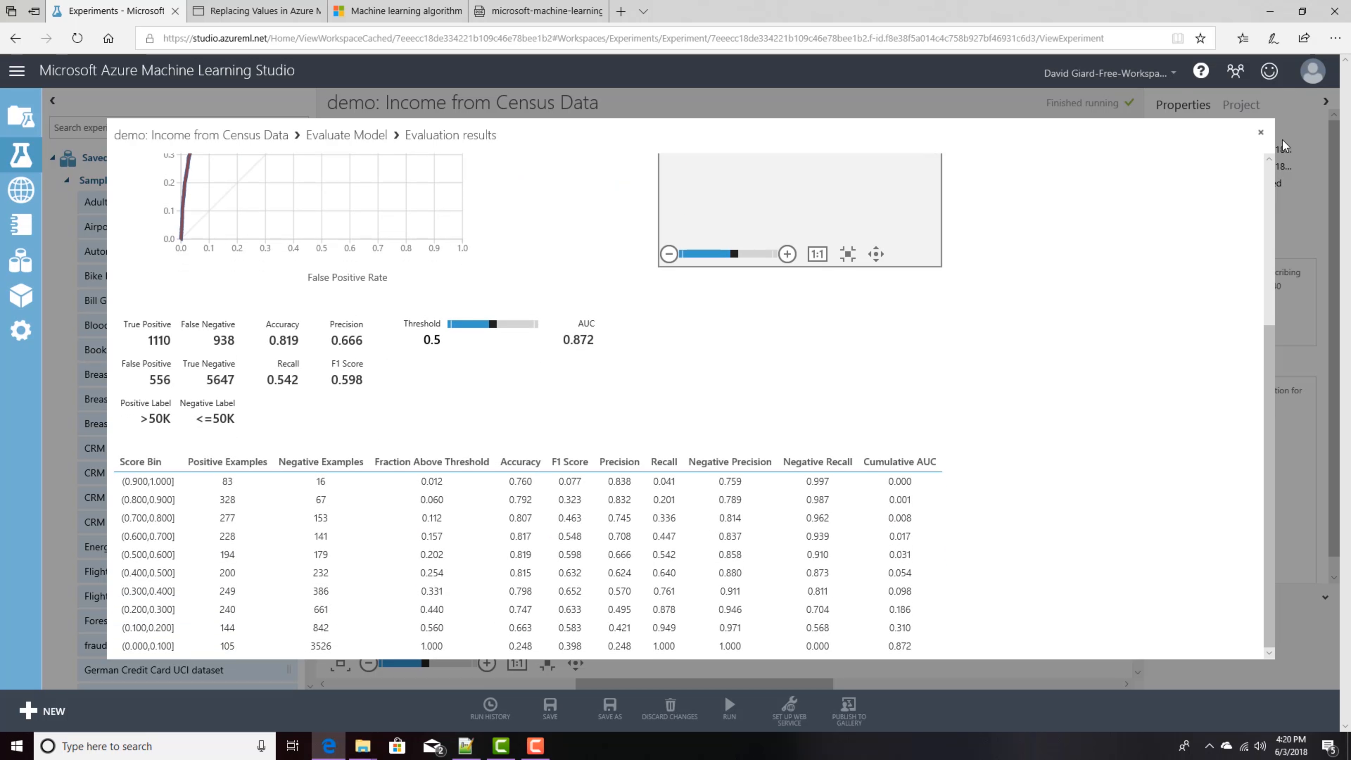
pyautogui.click(1262, 133)
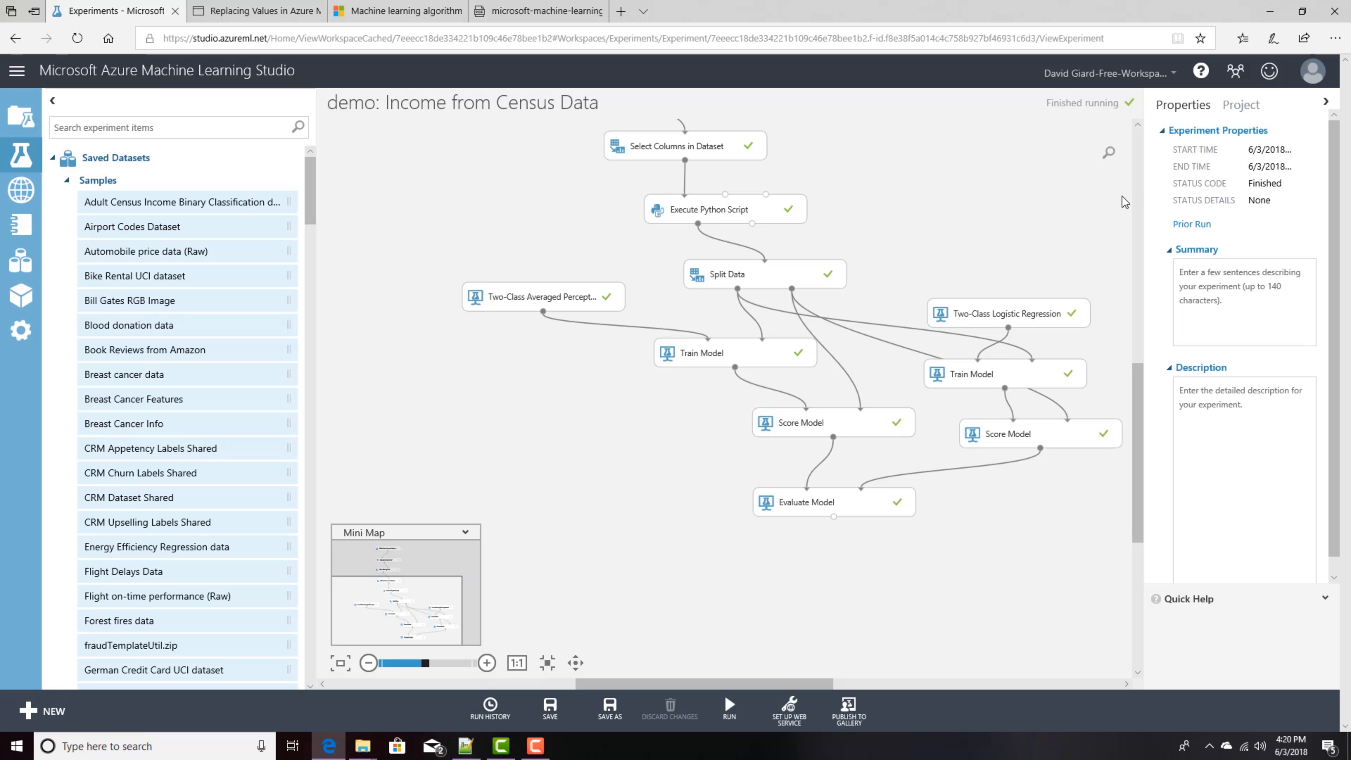
pyautogui.moveTo(1140, 399); pyautogui.dragTo(1146, 363)
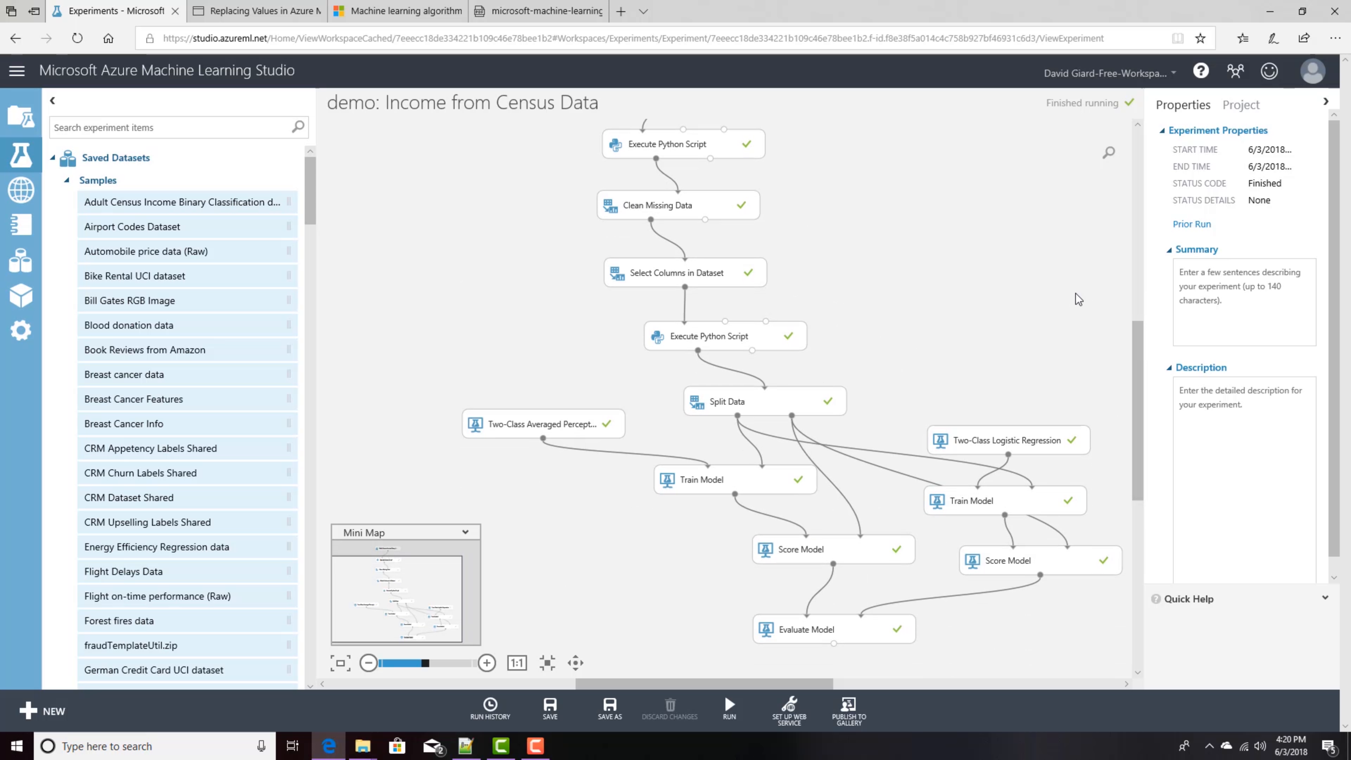